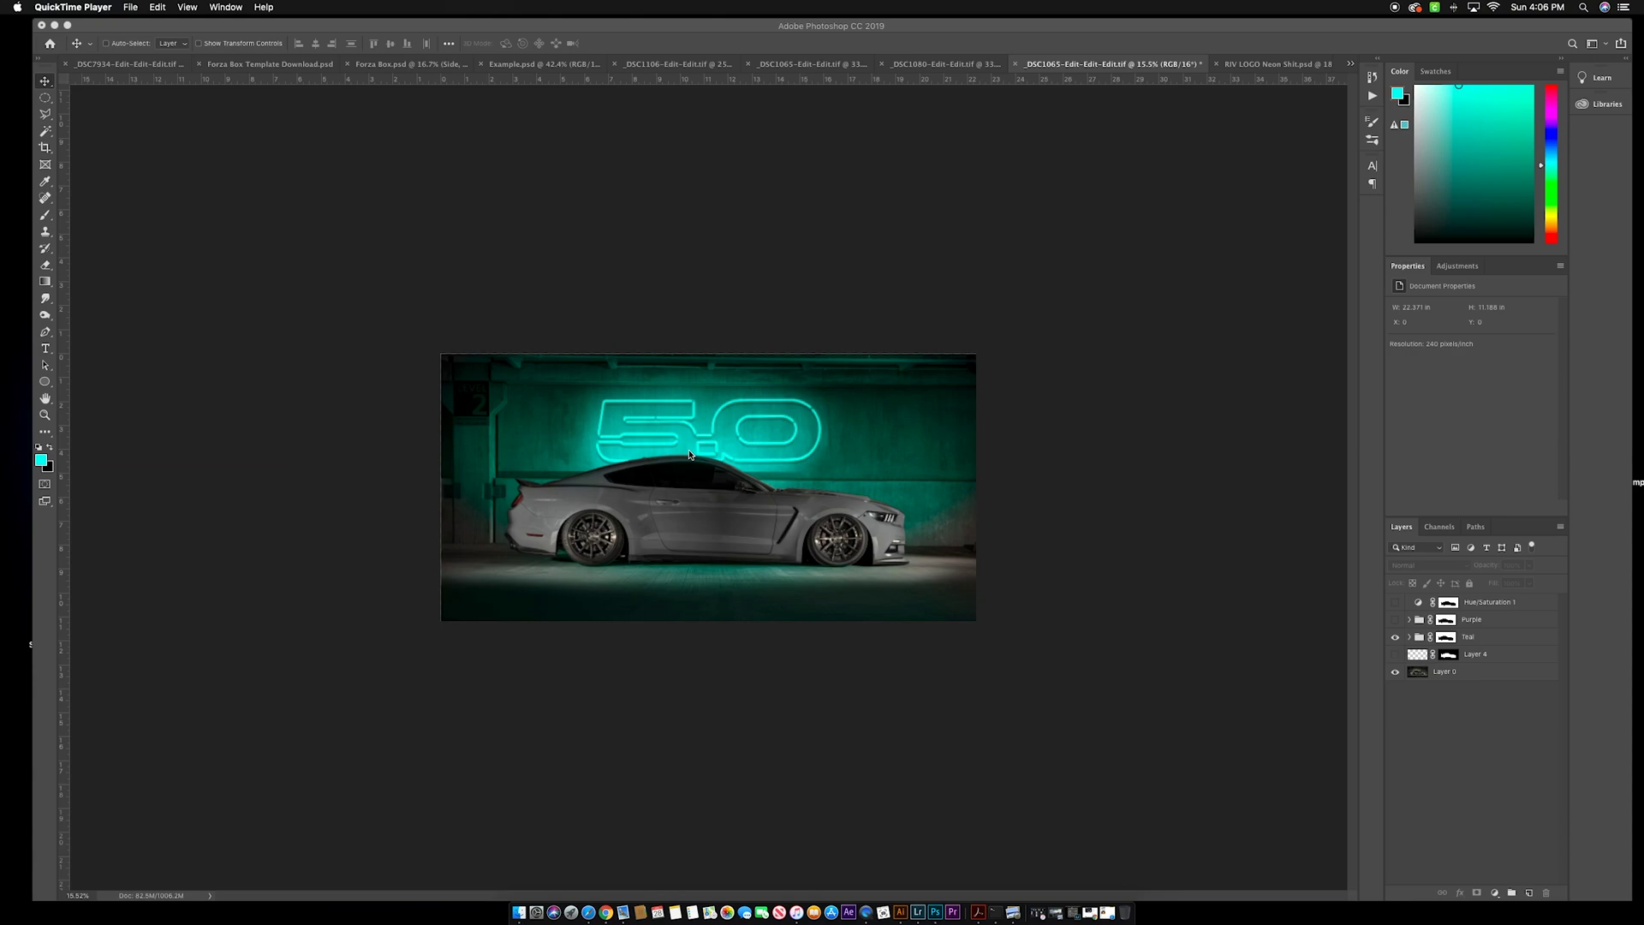
Preview the Purple and Teal neon groups with the Hue/Saturation layer, leaving all three hidden
scroll(690, 455, "up", 1)
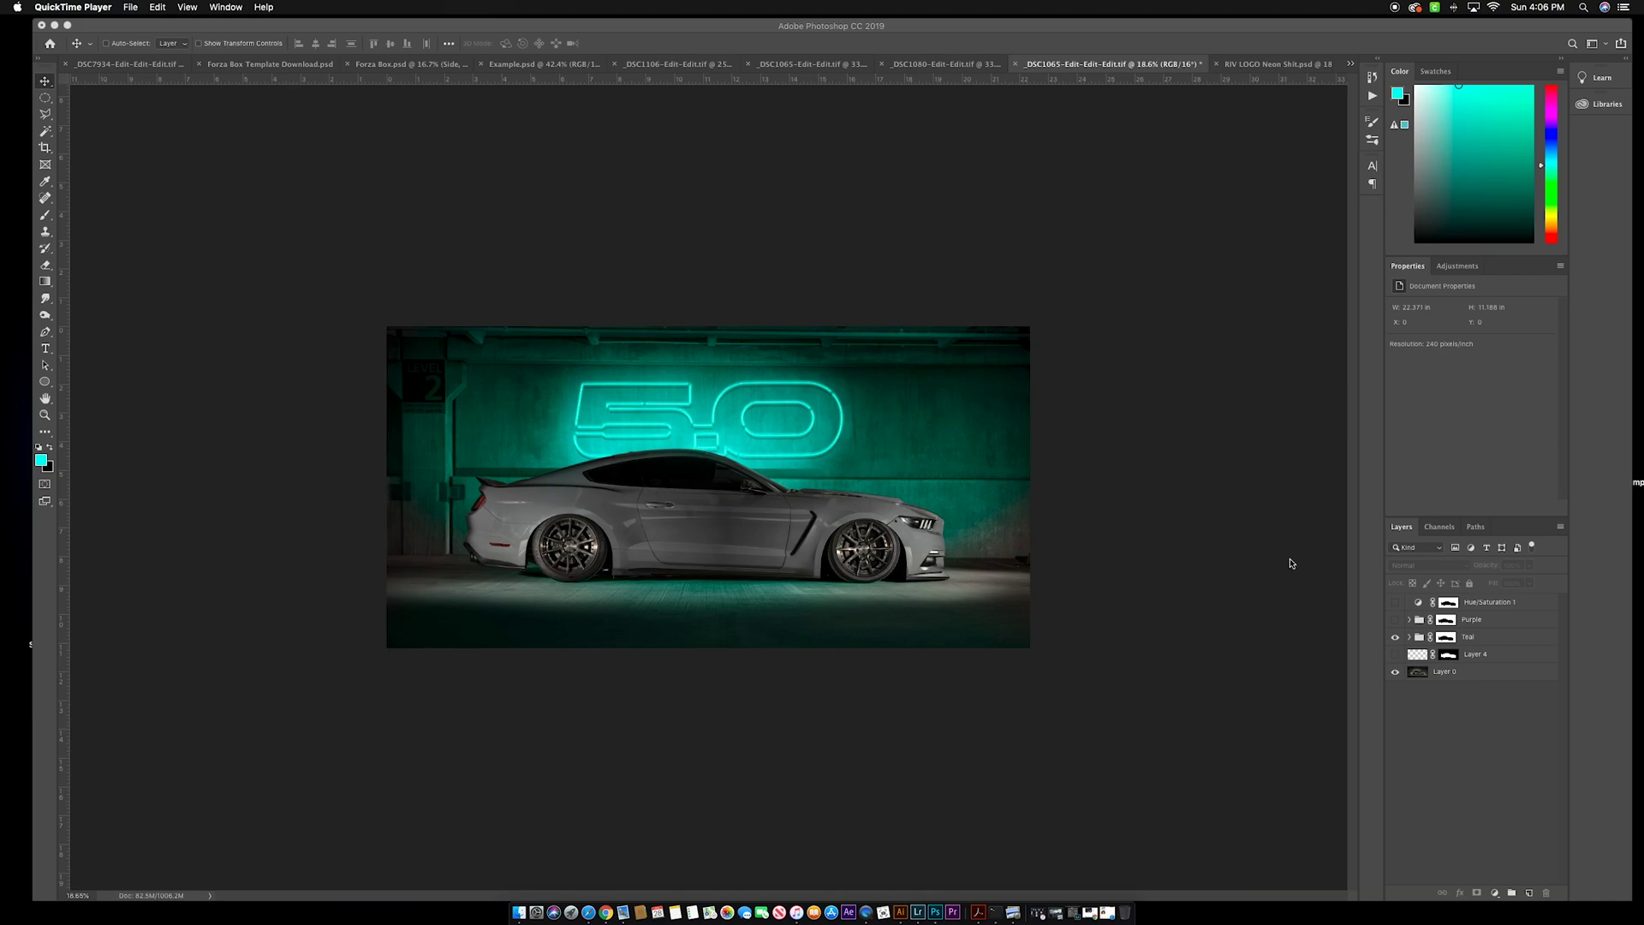
left_click(1396, 633)
left_click(1396, 625)
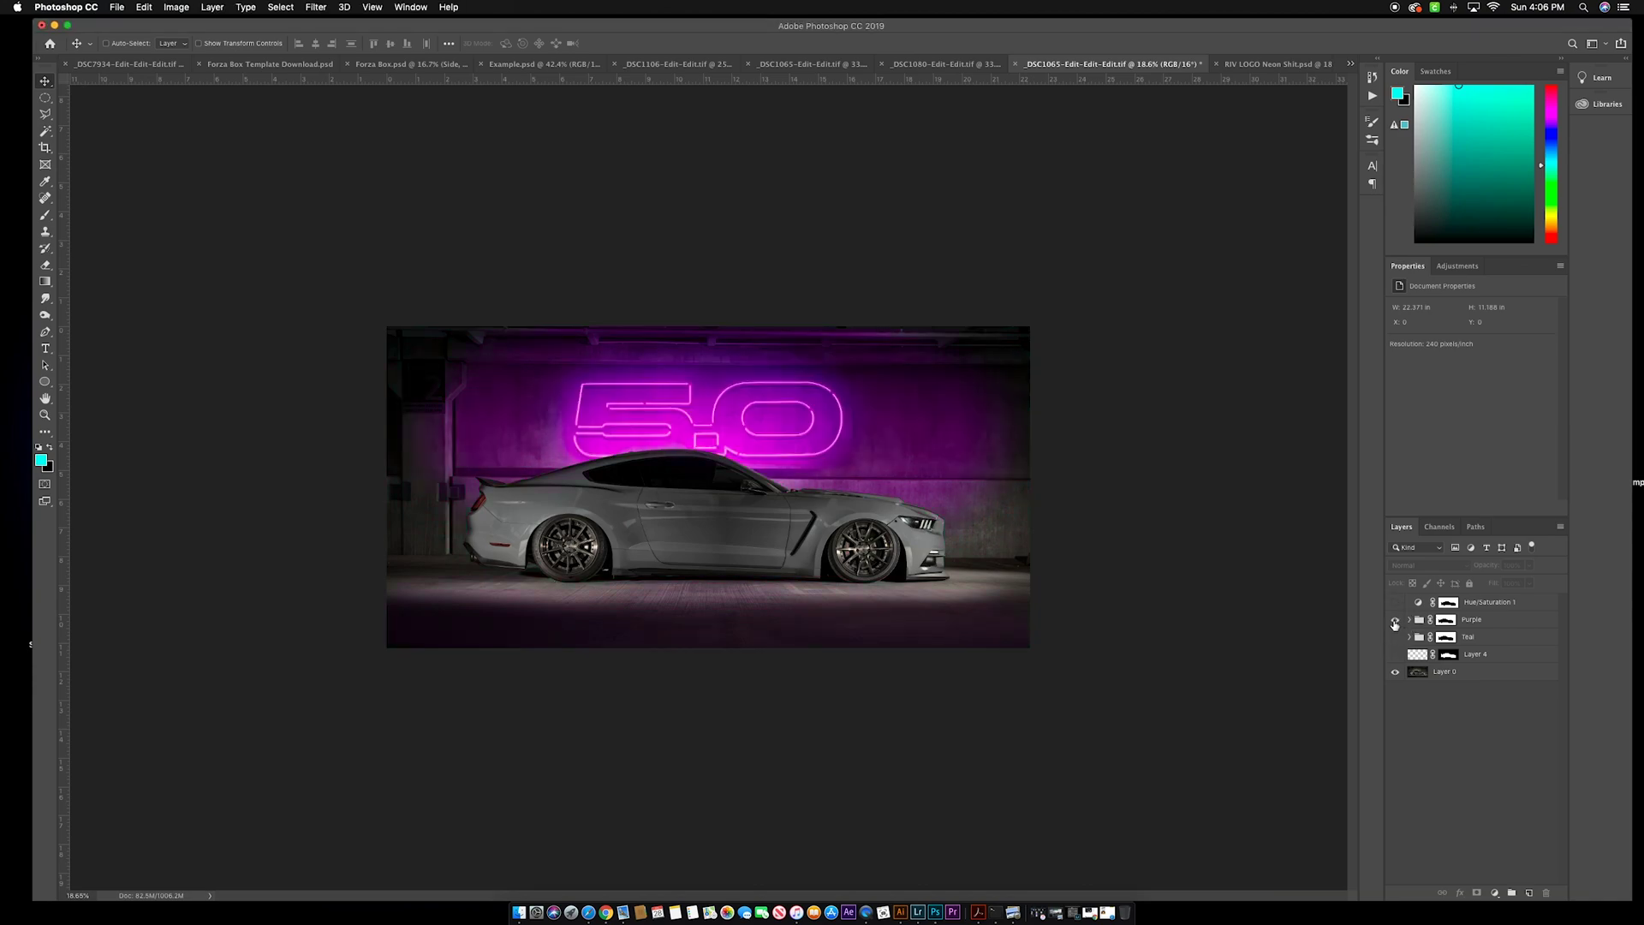
left_click(1397, 603)
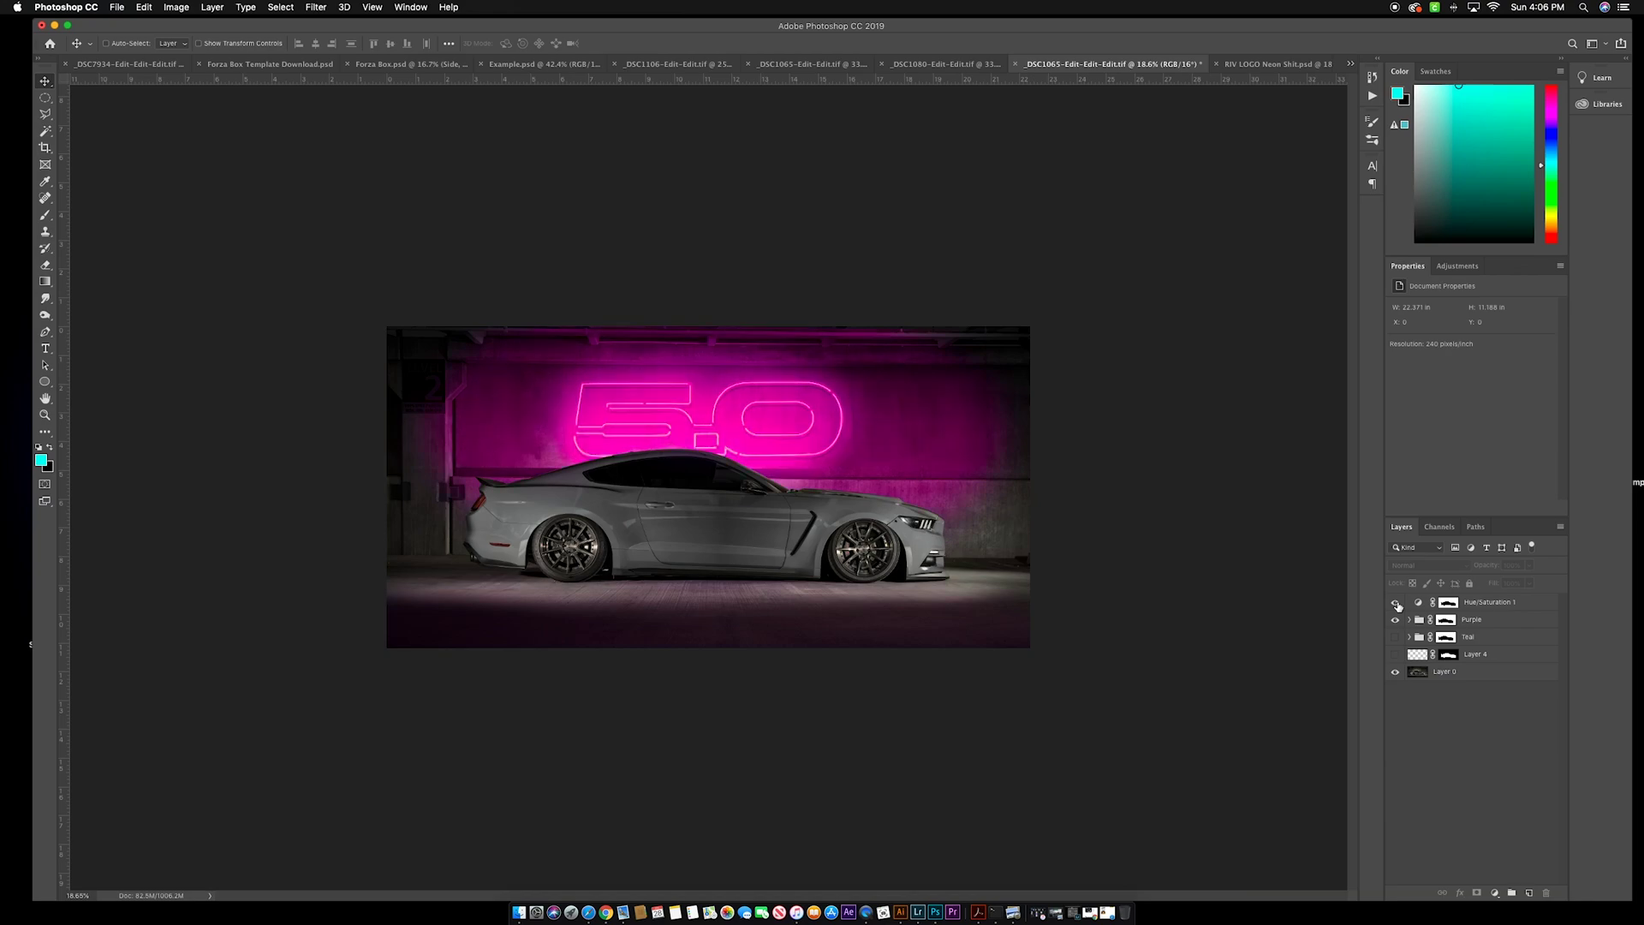
left_click(1396, 619)
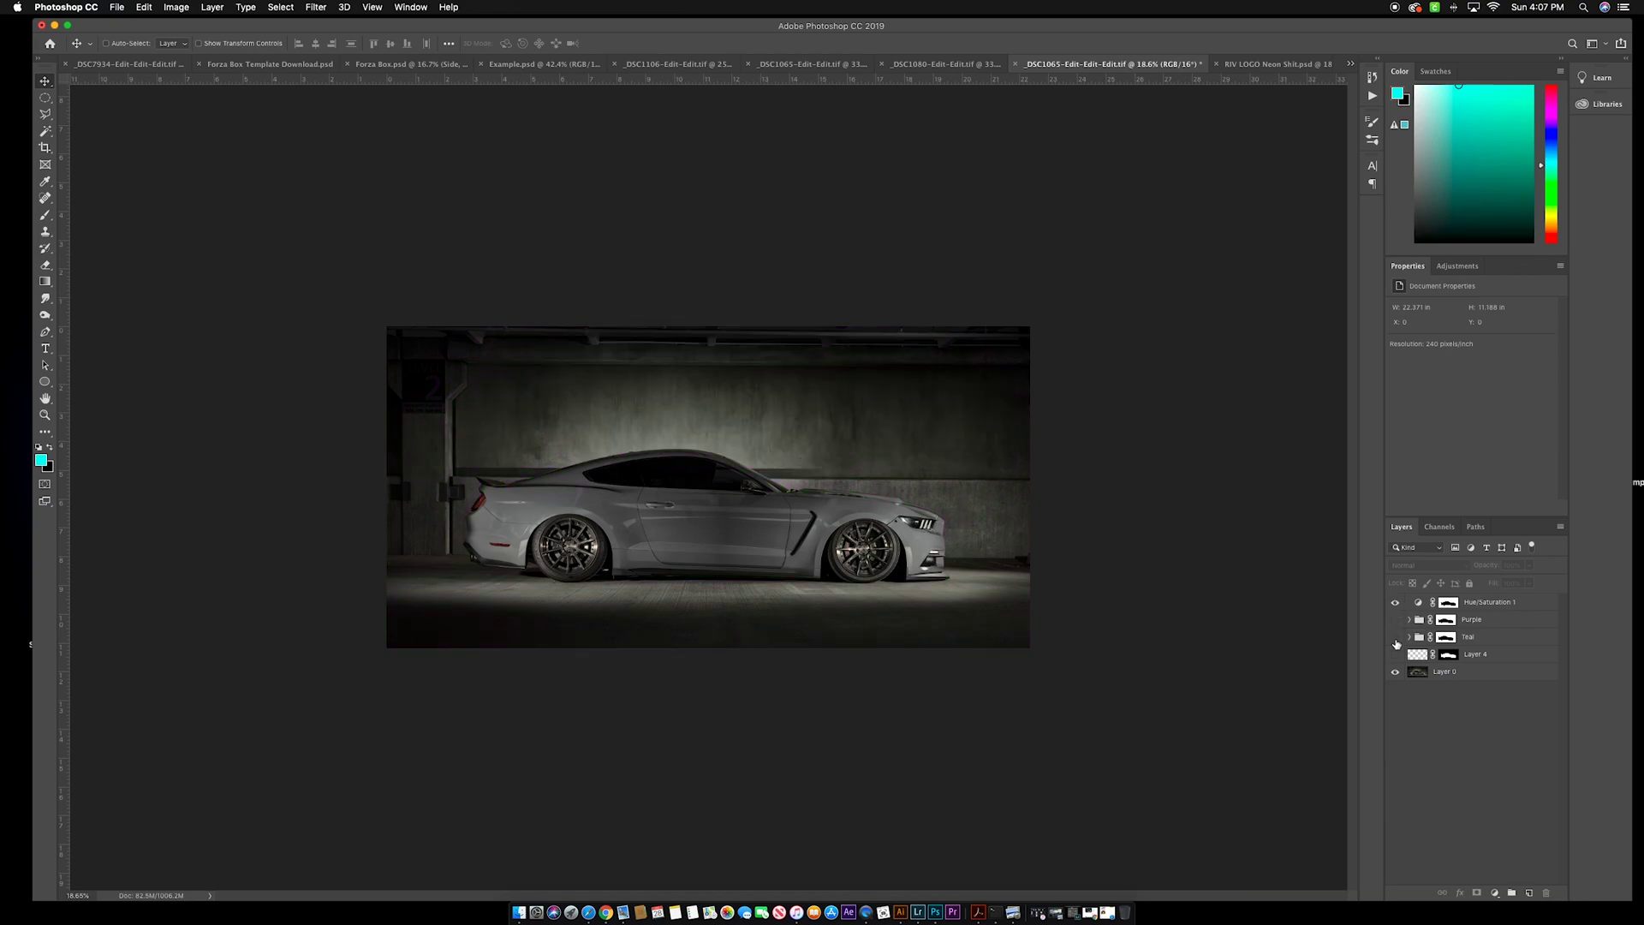
left_click(1395, 637)
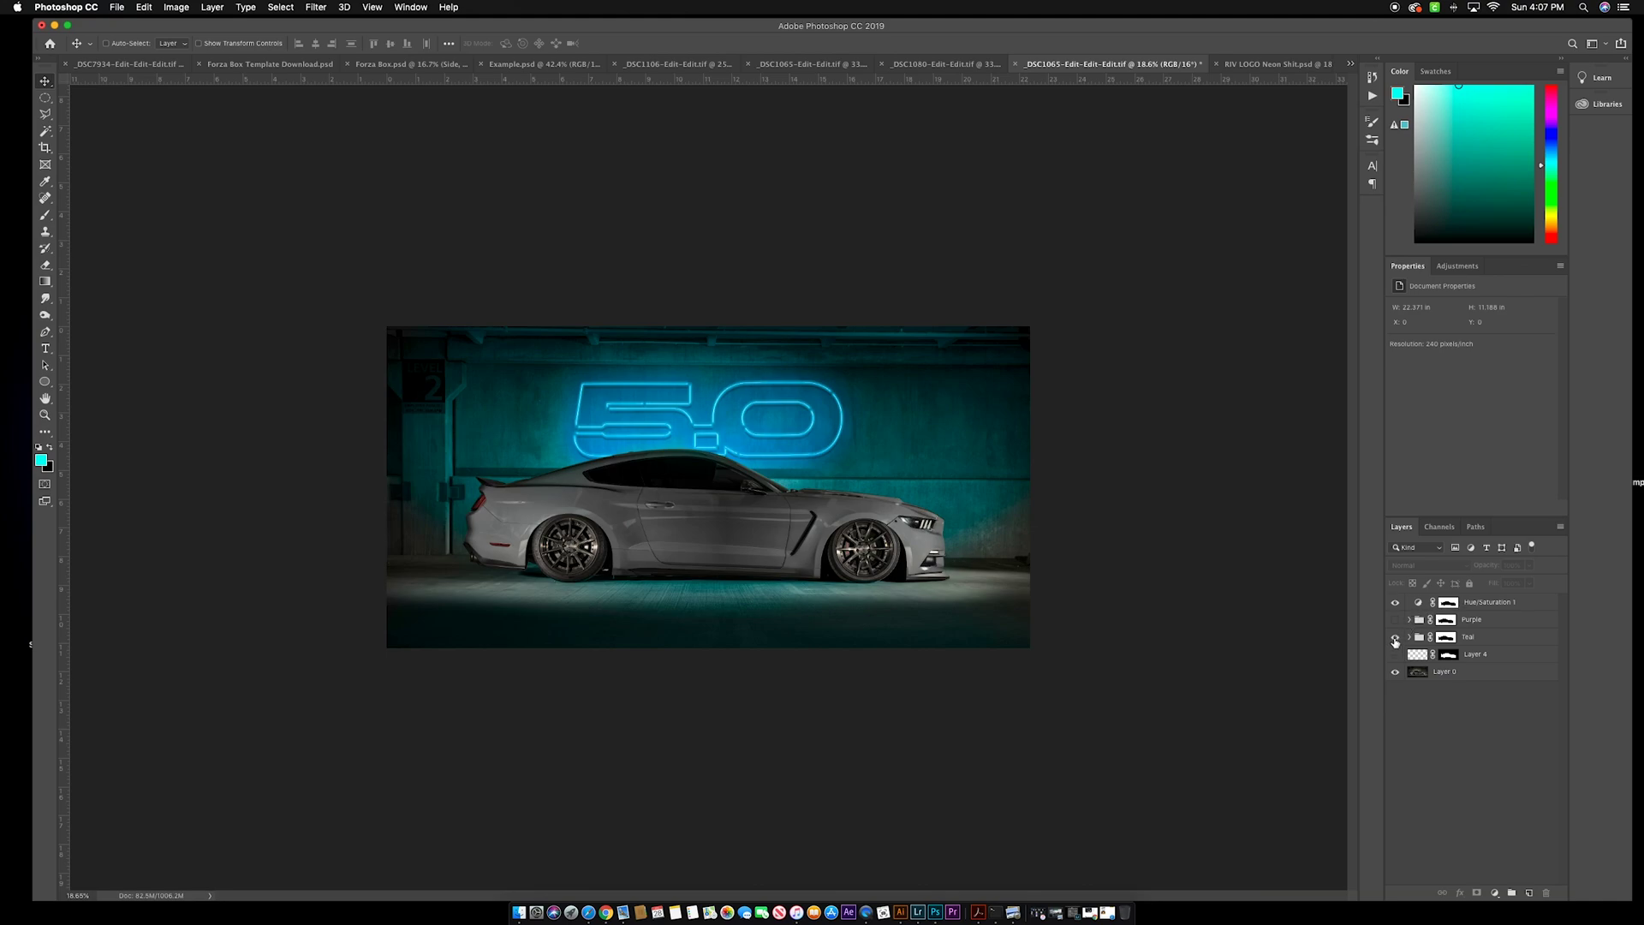
left_click(1396, 638)
left_click(1396, 603)
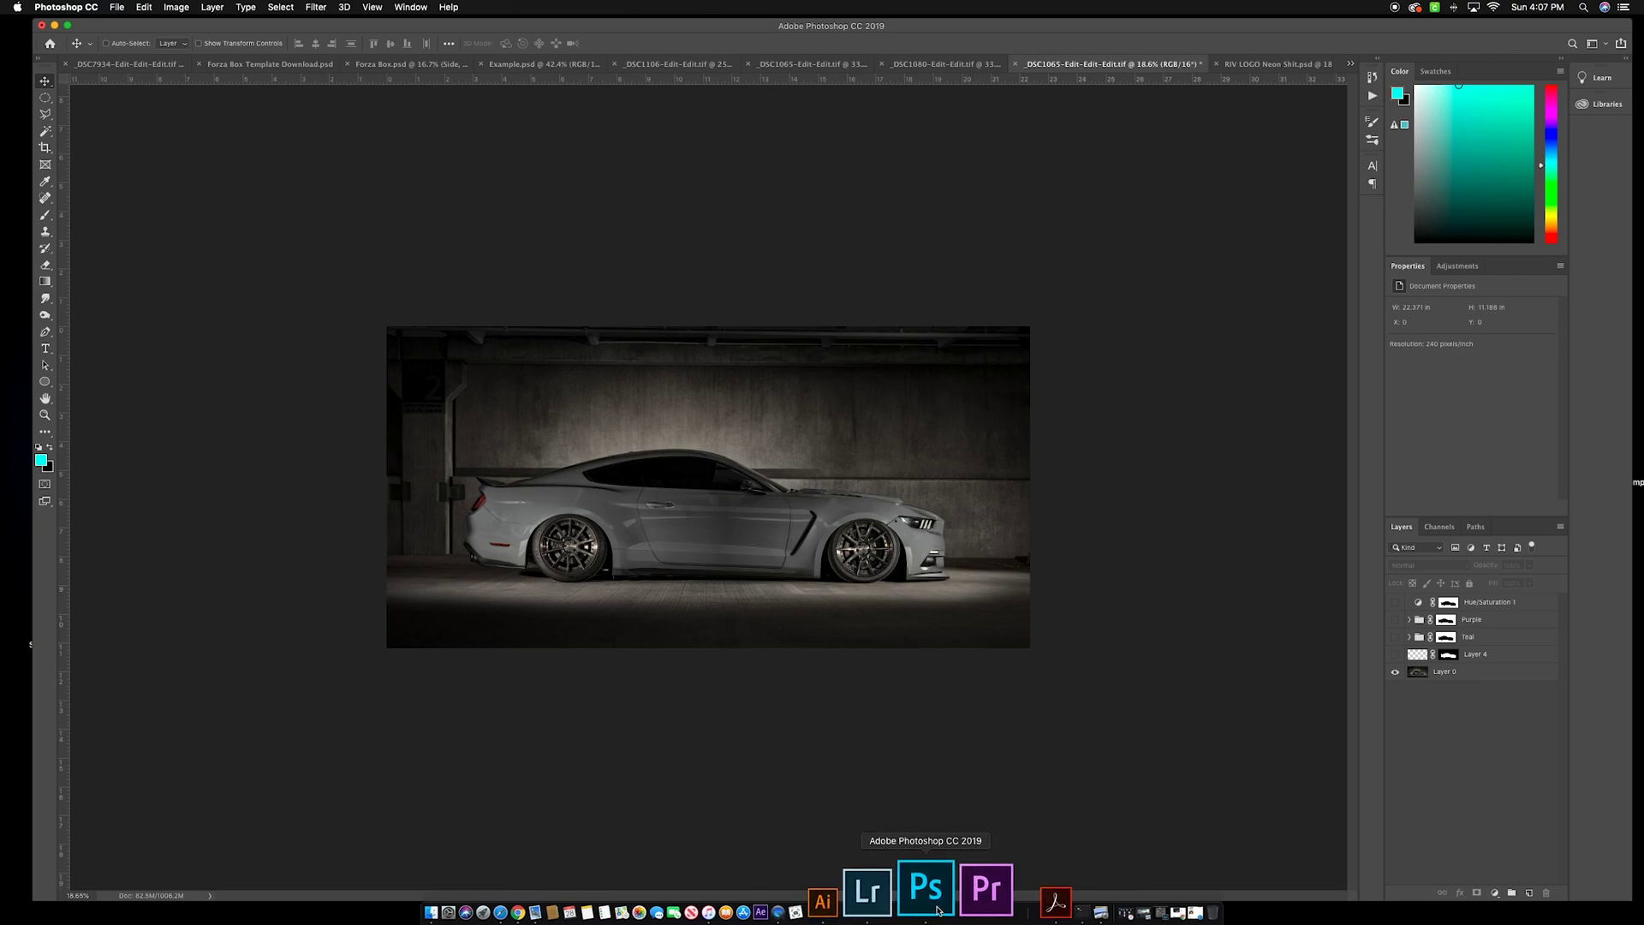
Copy the 5.0 outline artwork from Illustrator and paste it into the car photo in Photoshop as a Smart Object
left_click(902, 910)
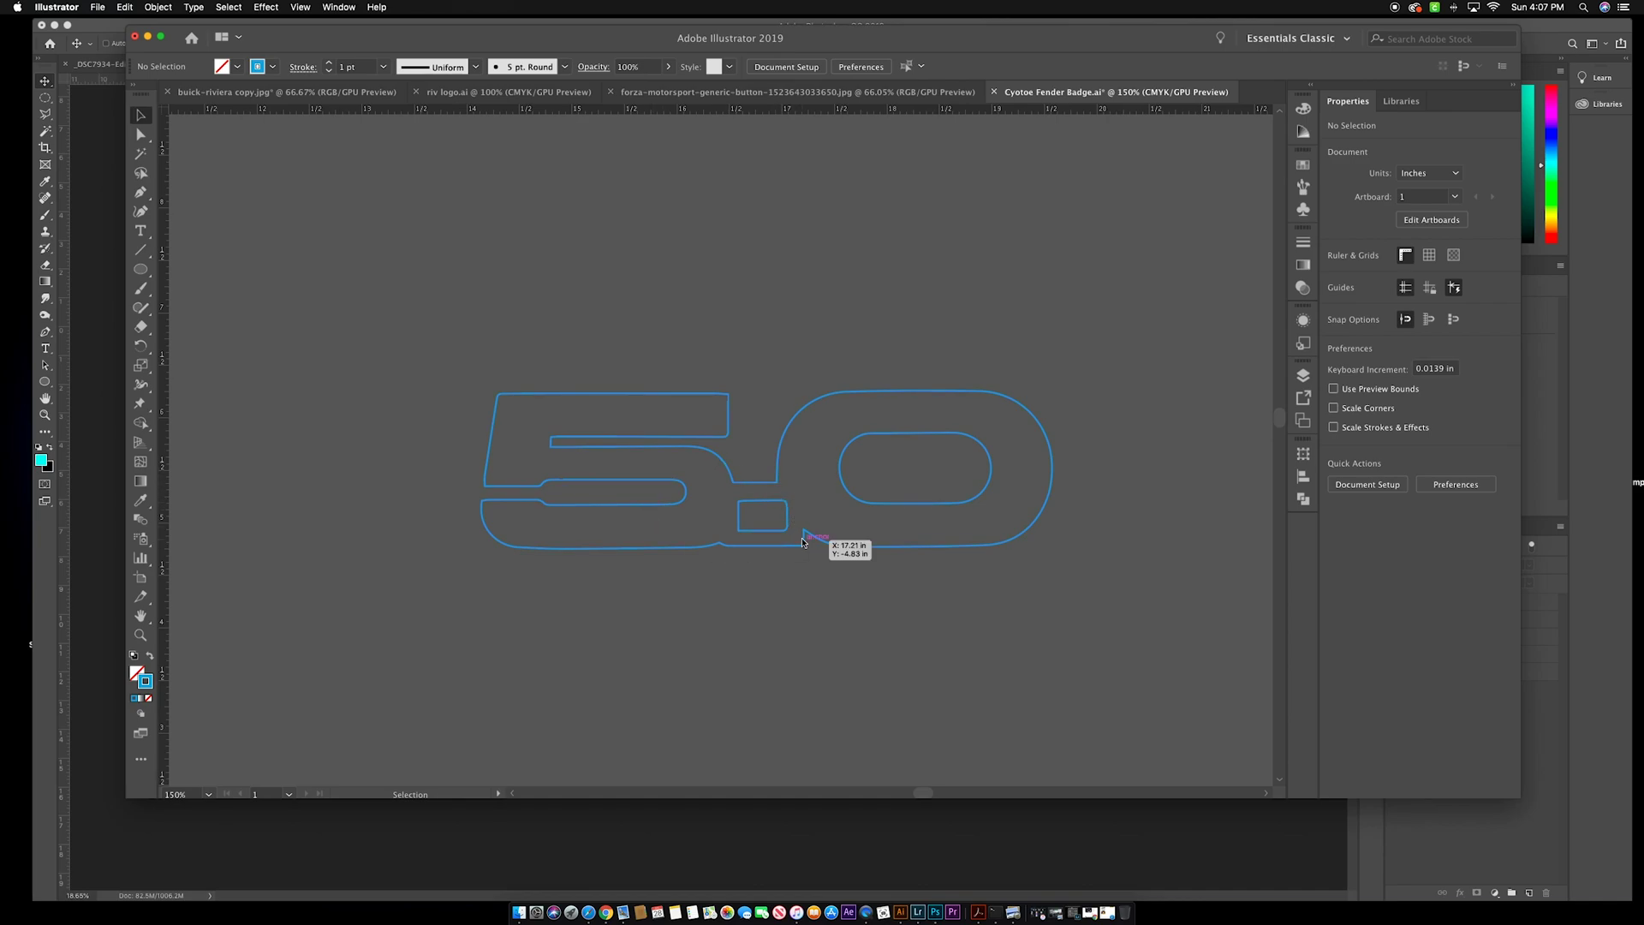
left_click(400, 341)
left_click_drag(400, 341, 1077, 625)
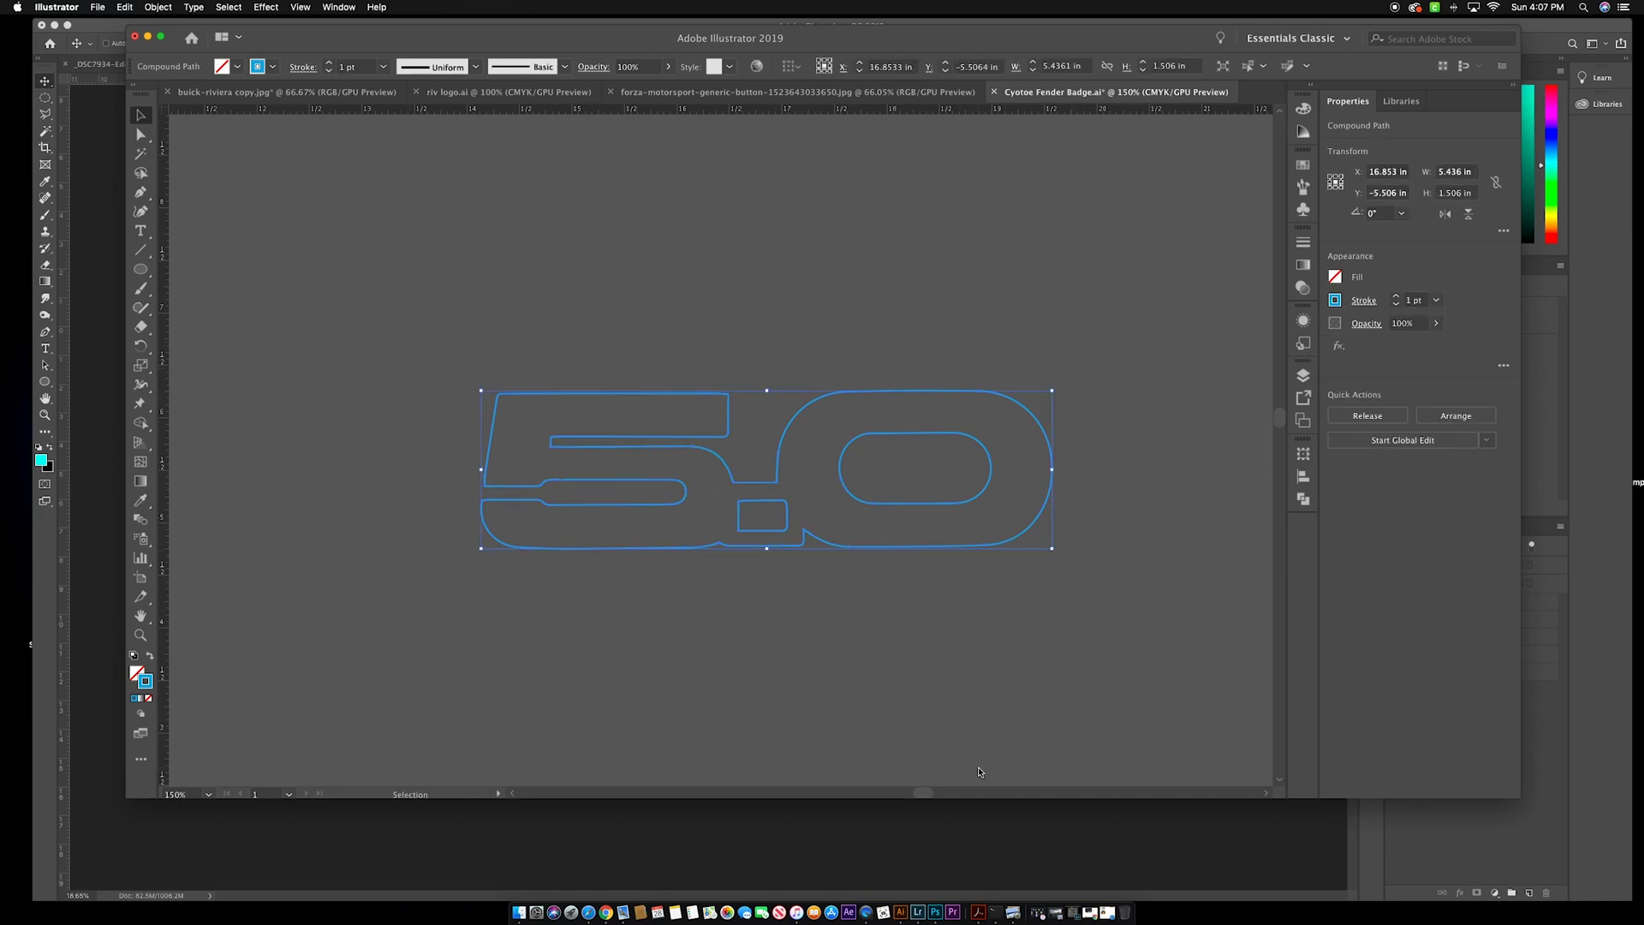
left_click(975, 832)
key("super+v")
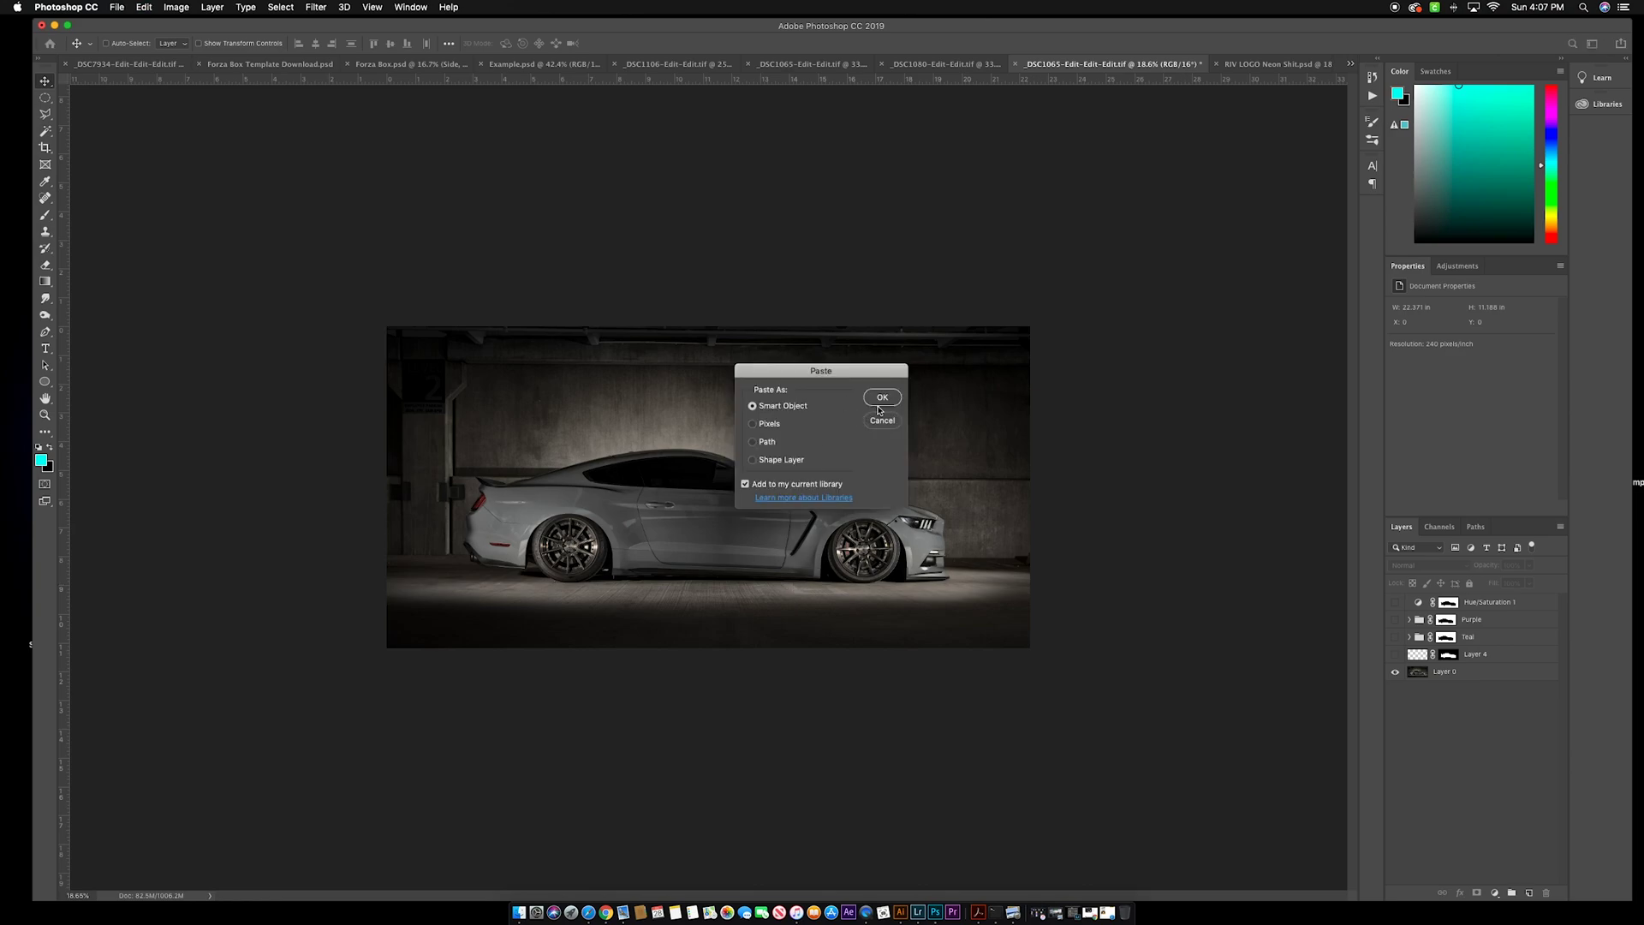
left_click(883, 399)
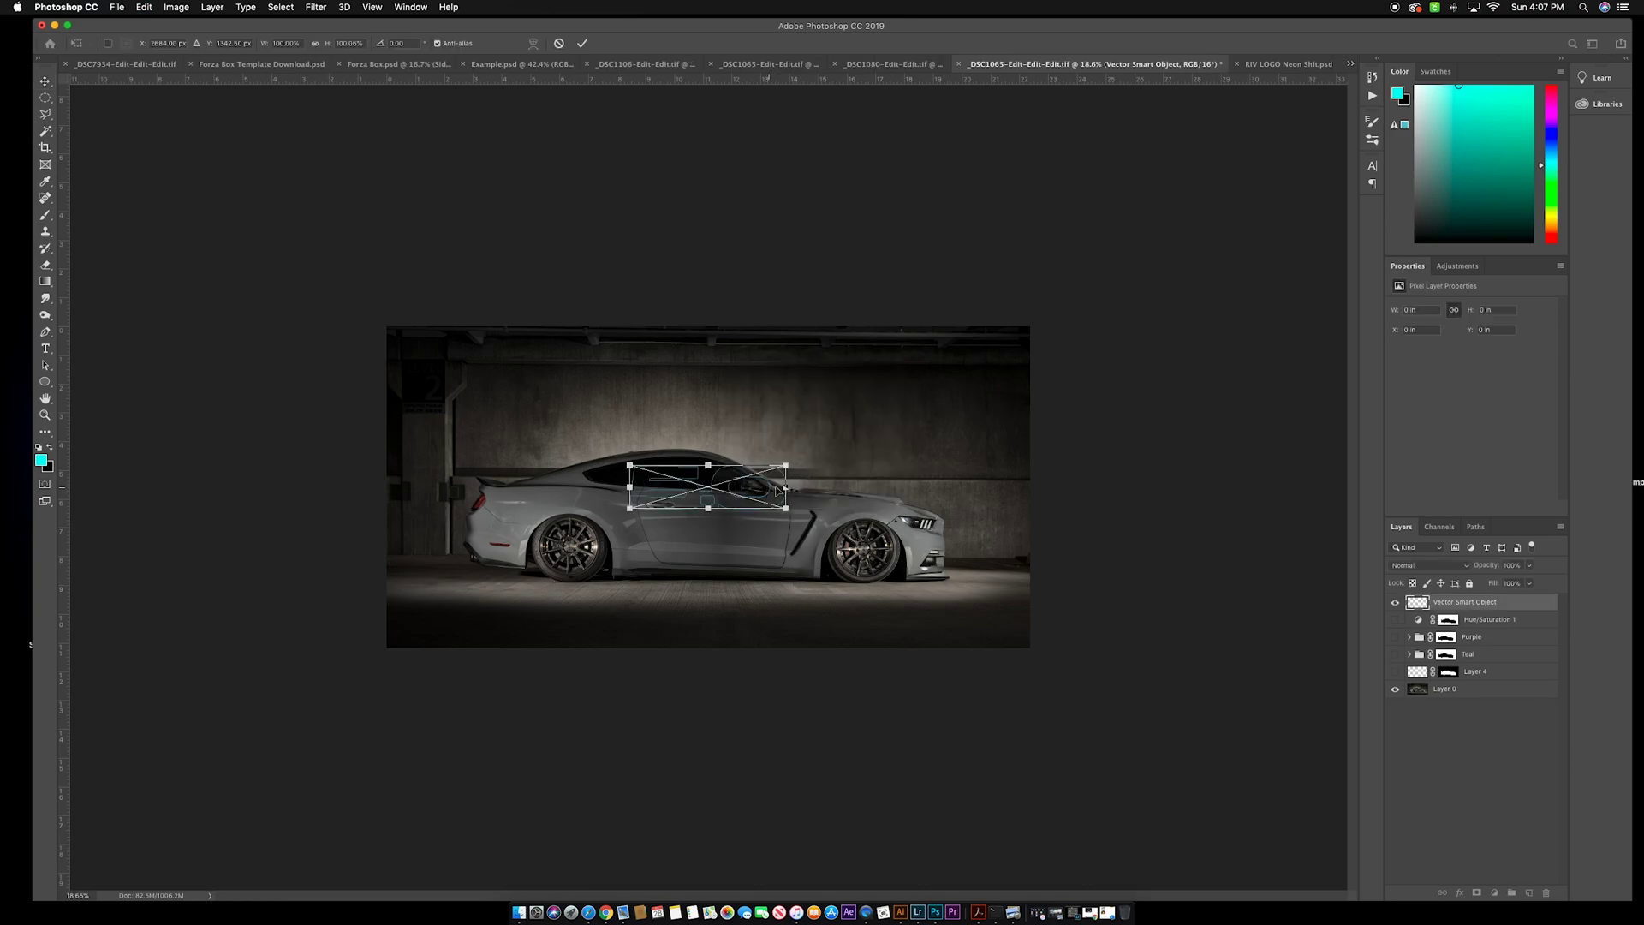
Enlarge the 5.0 outline to about 198% on the wall above the car, and rasterize its layer
left_click_drag(786, 465, 896, 435)
left_click_drag(806, 467, 805, 402)
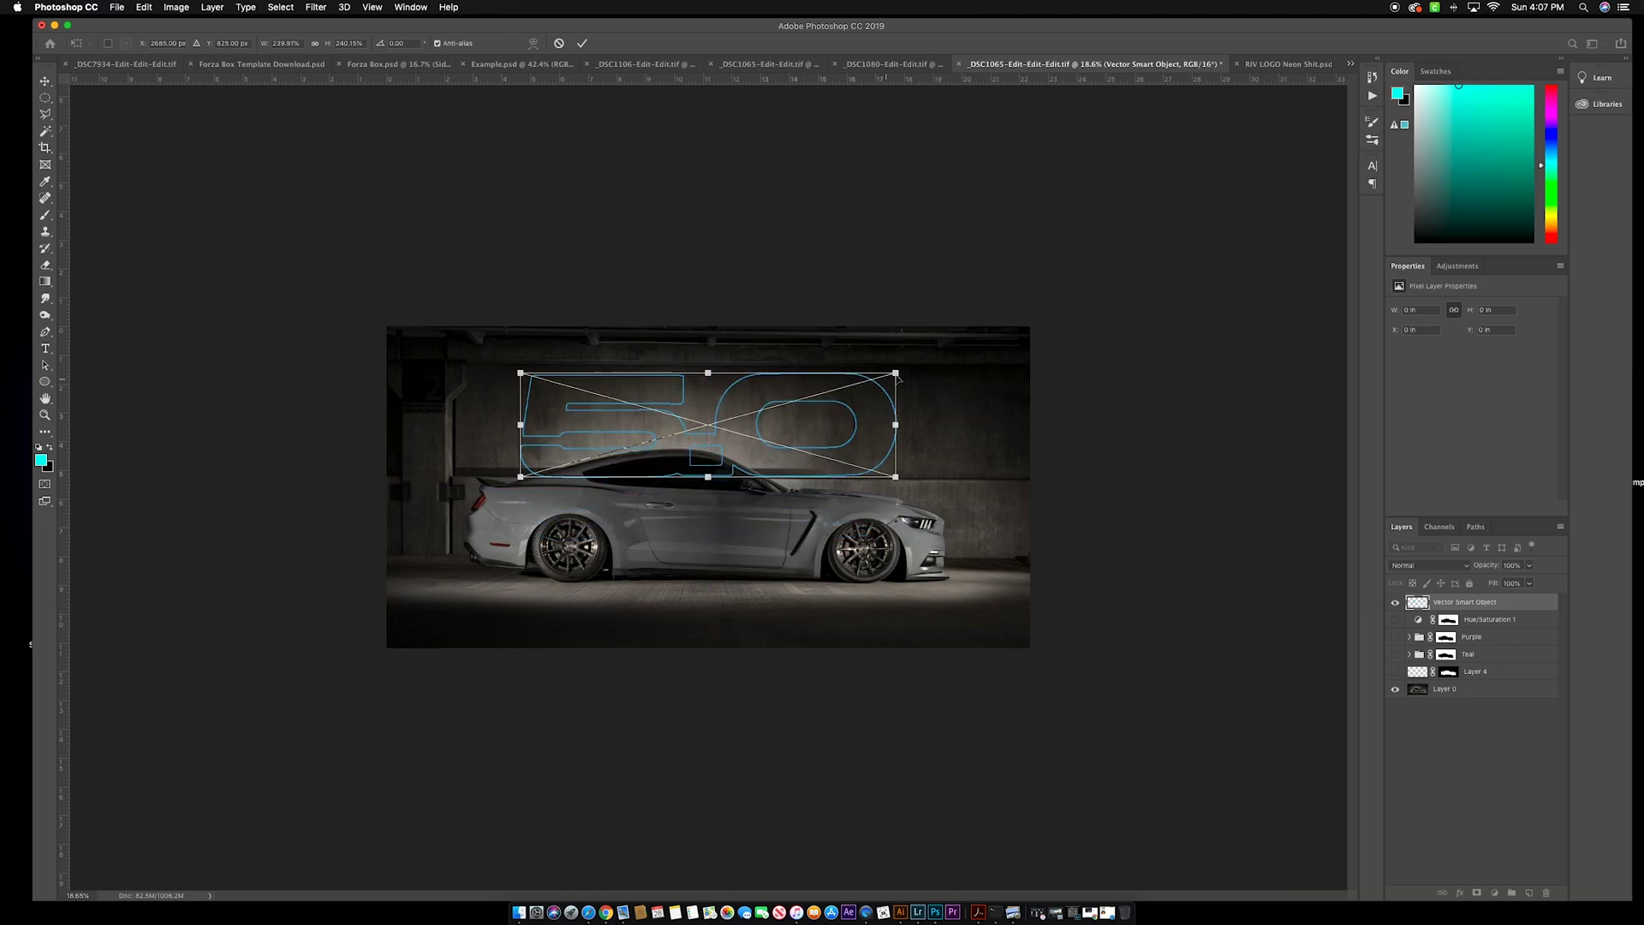
left_click_drag(896, 375, 787, 407)
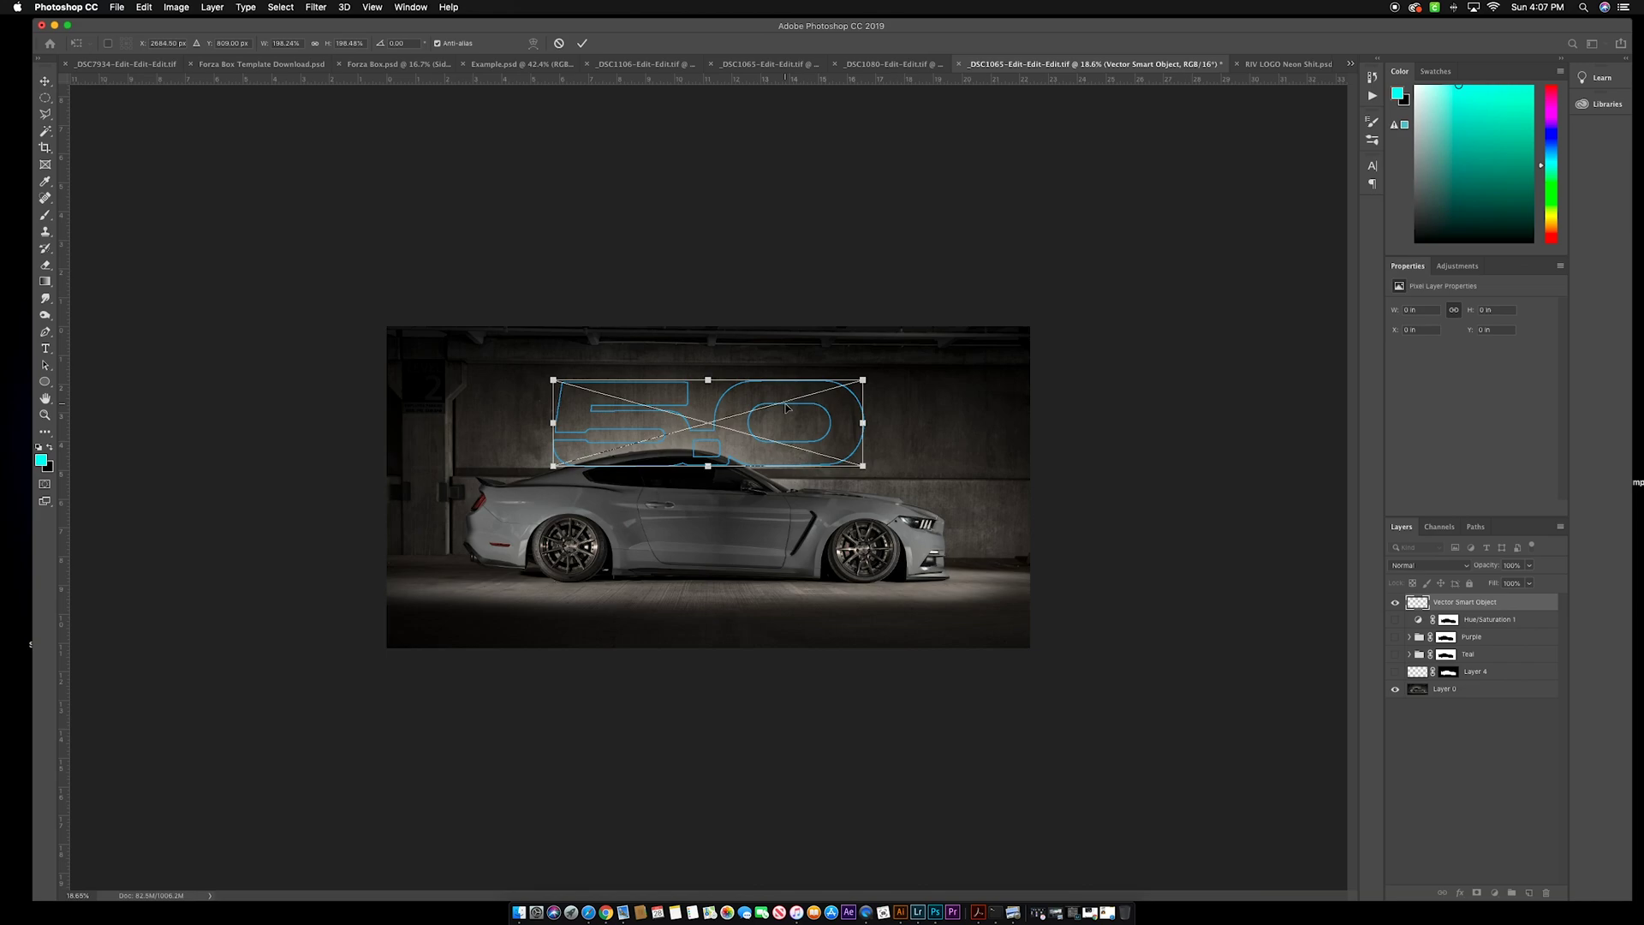
key("Escape")
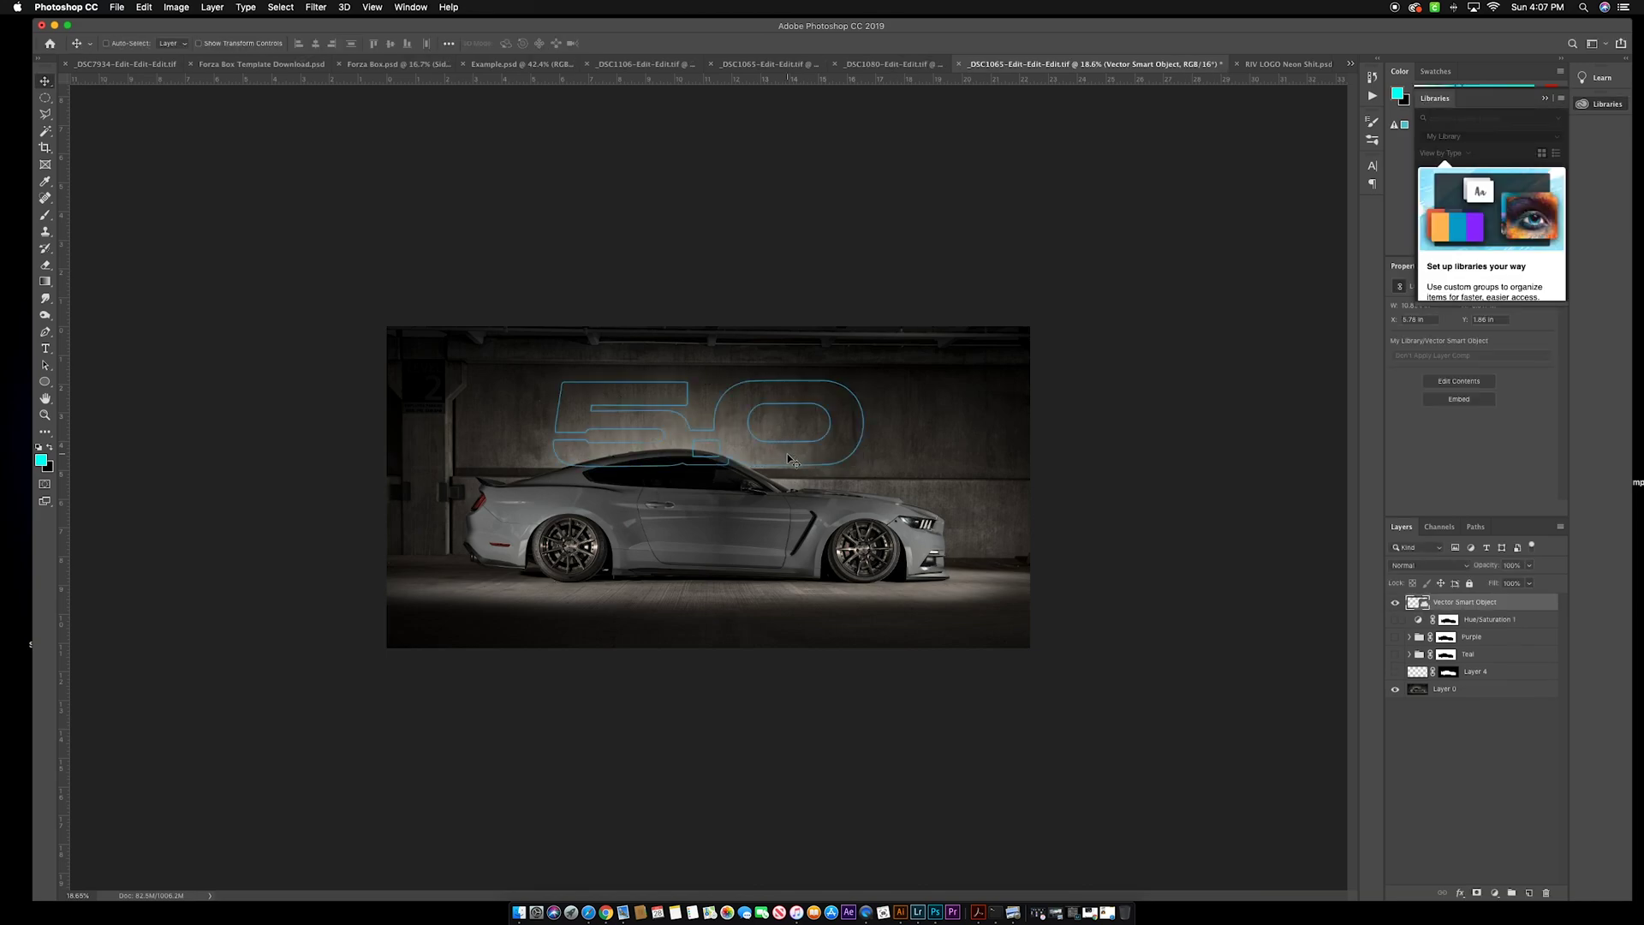
right_click(1458, 608)
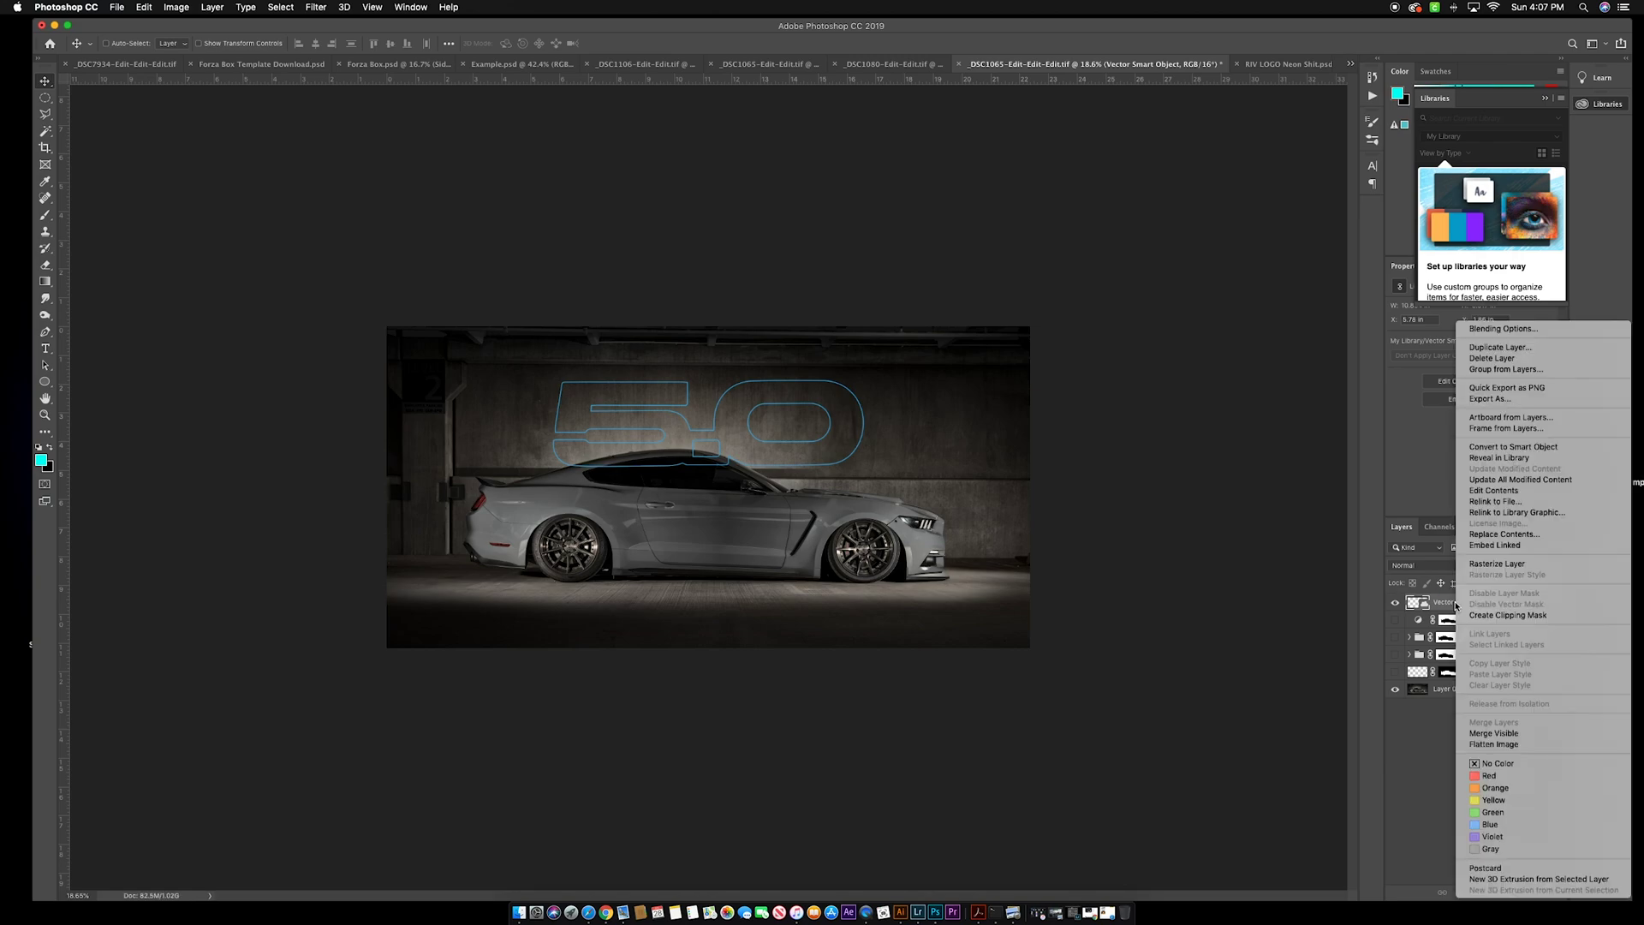
left_click(1497, 609)
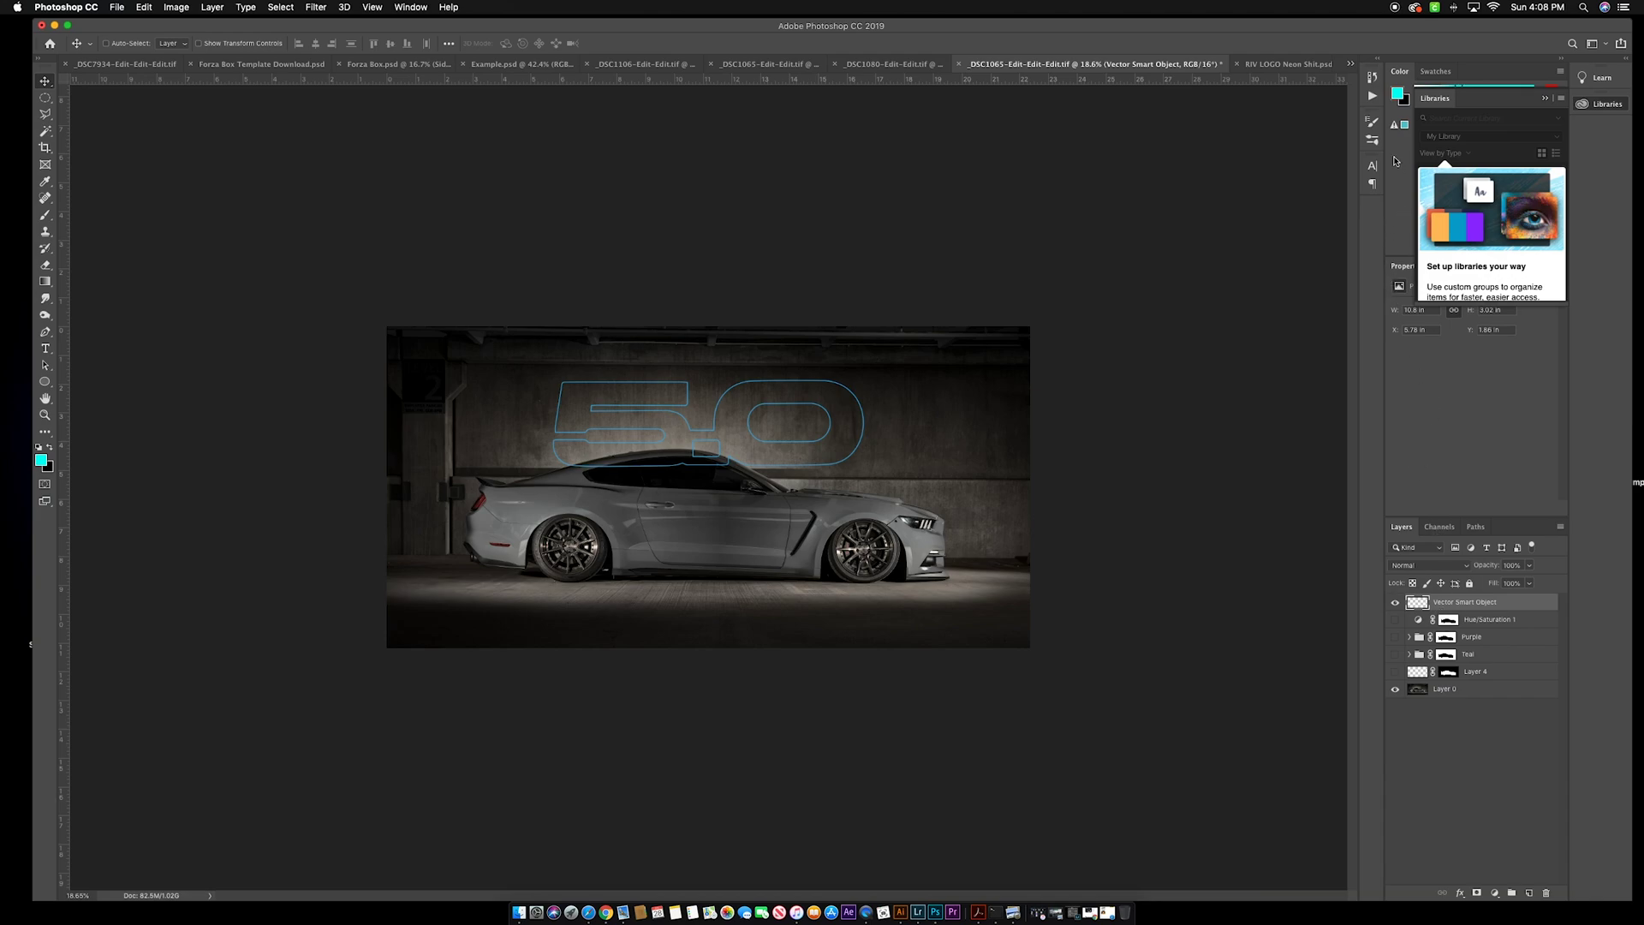
Run the Neon action on the 5.0 layer and move that layer below the Teal group
left_click(1373, 95)
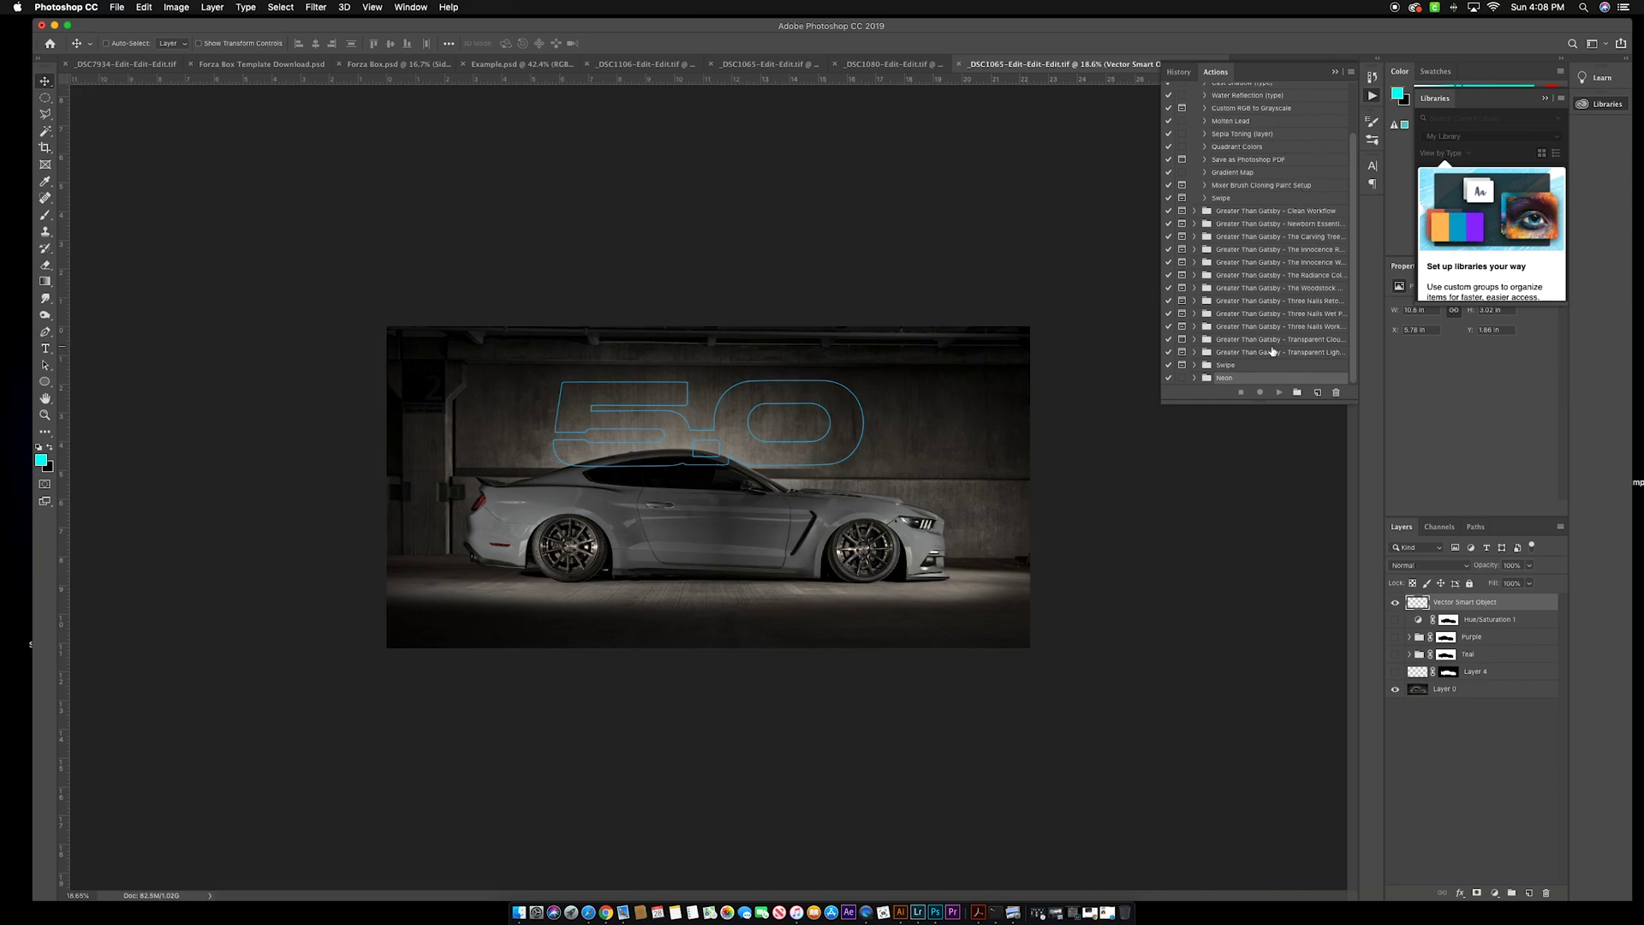
left_click(1218, 378)
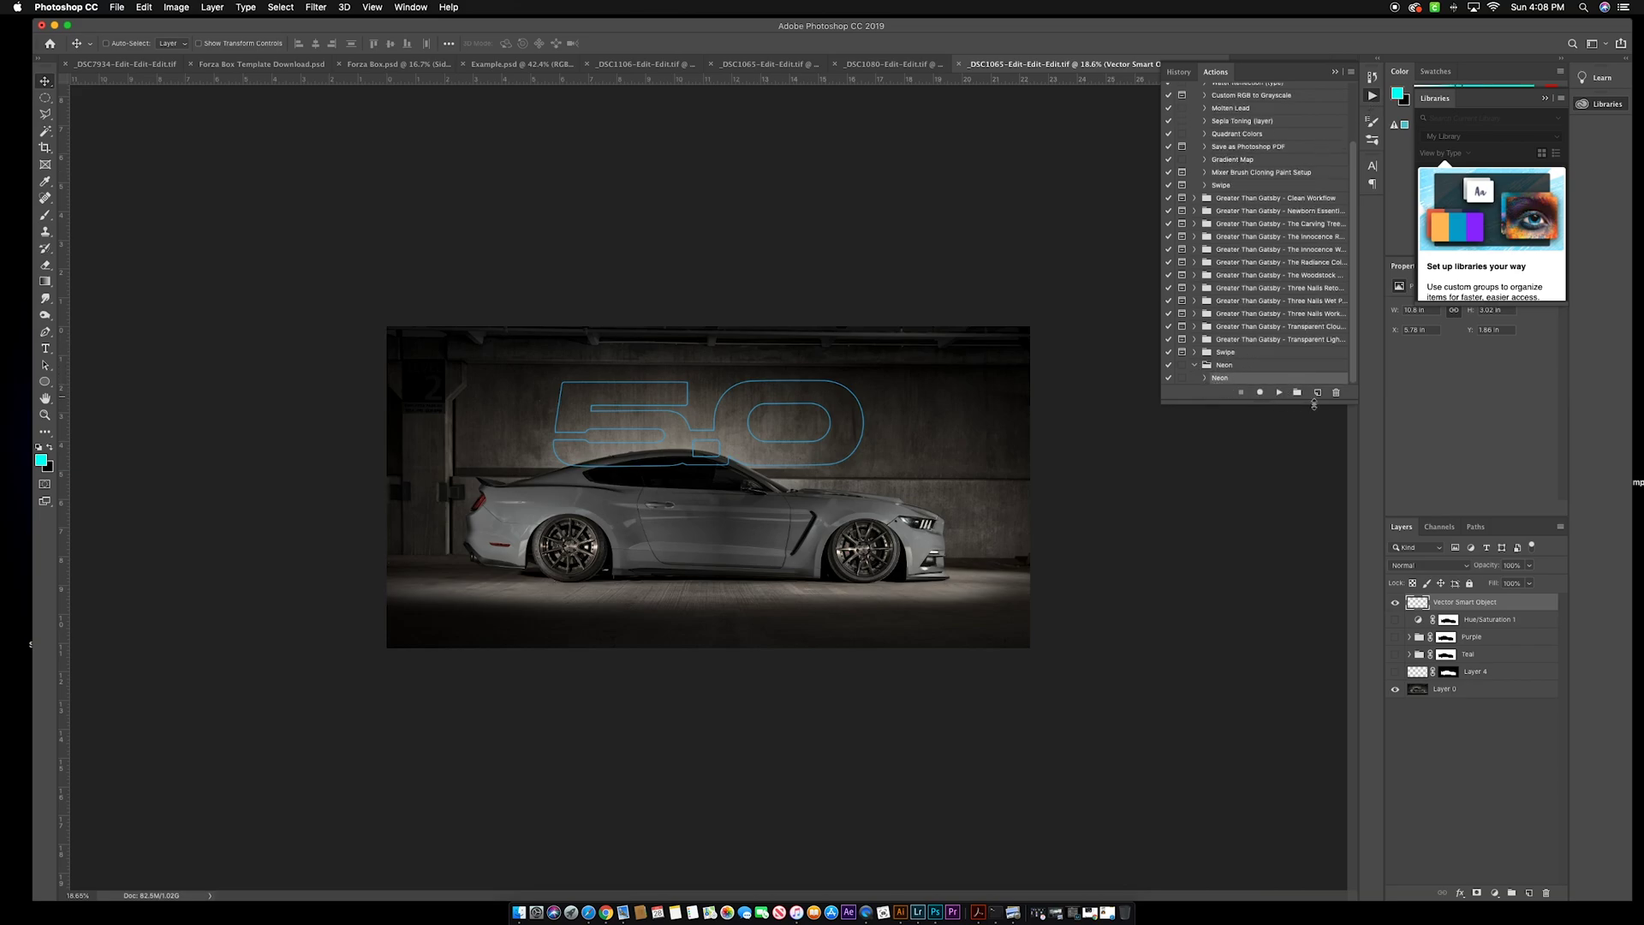
left_click(1279, 393)
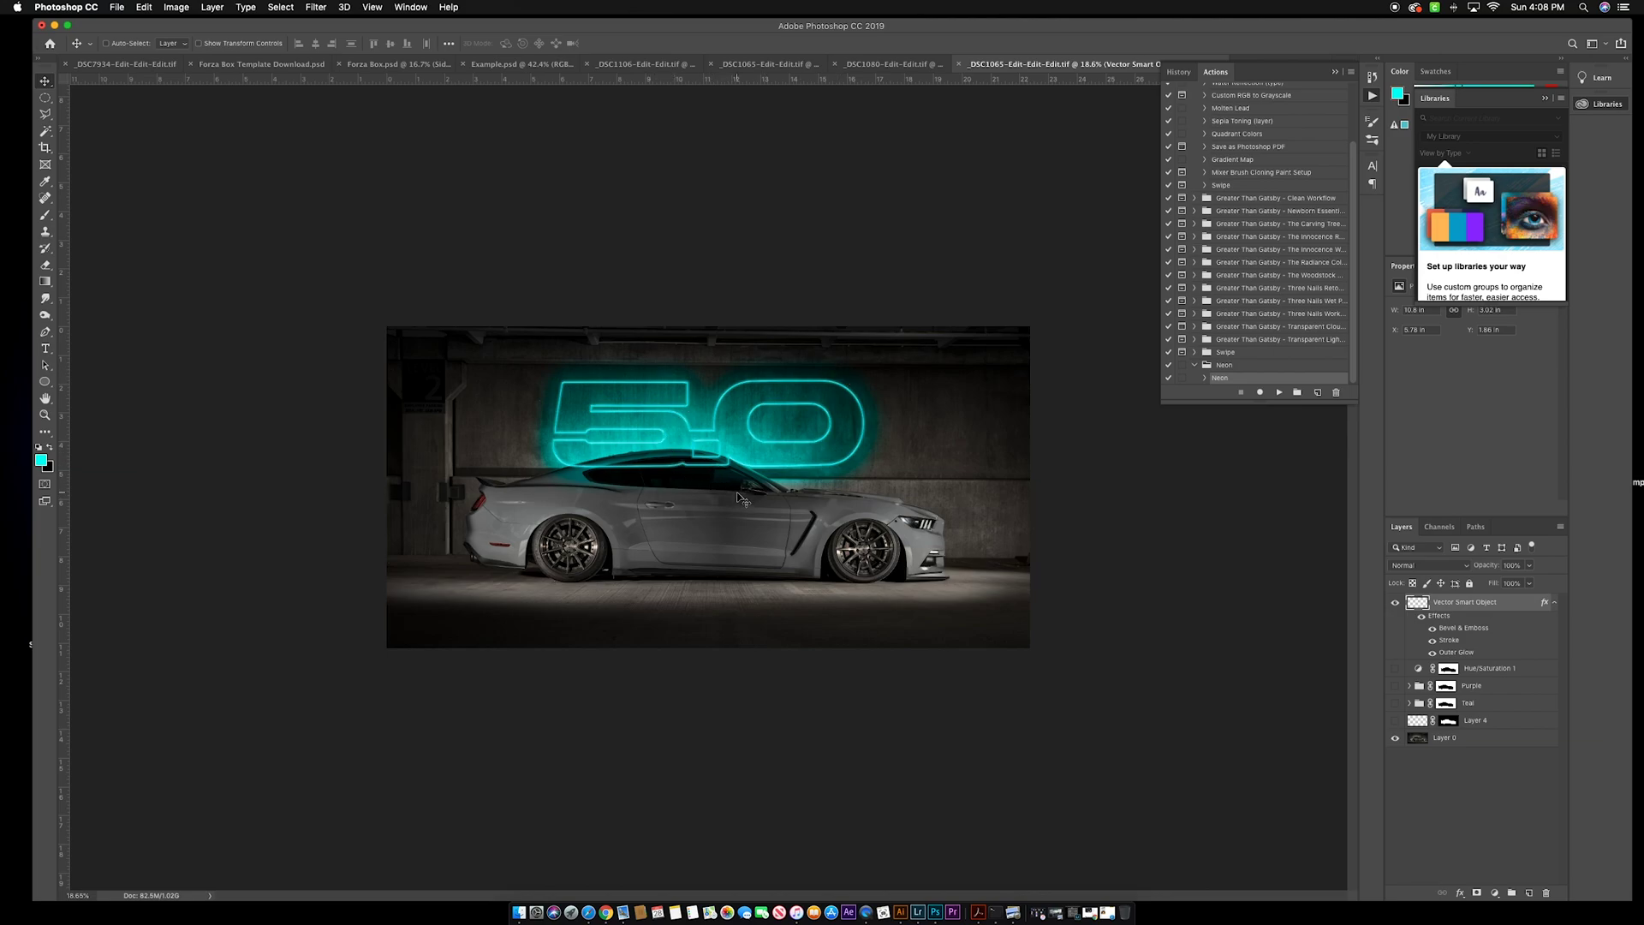
left_click(1335, 72)
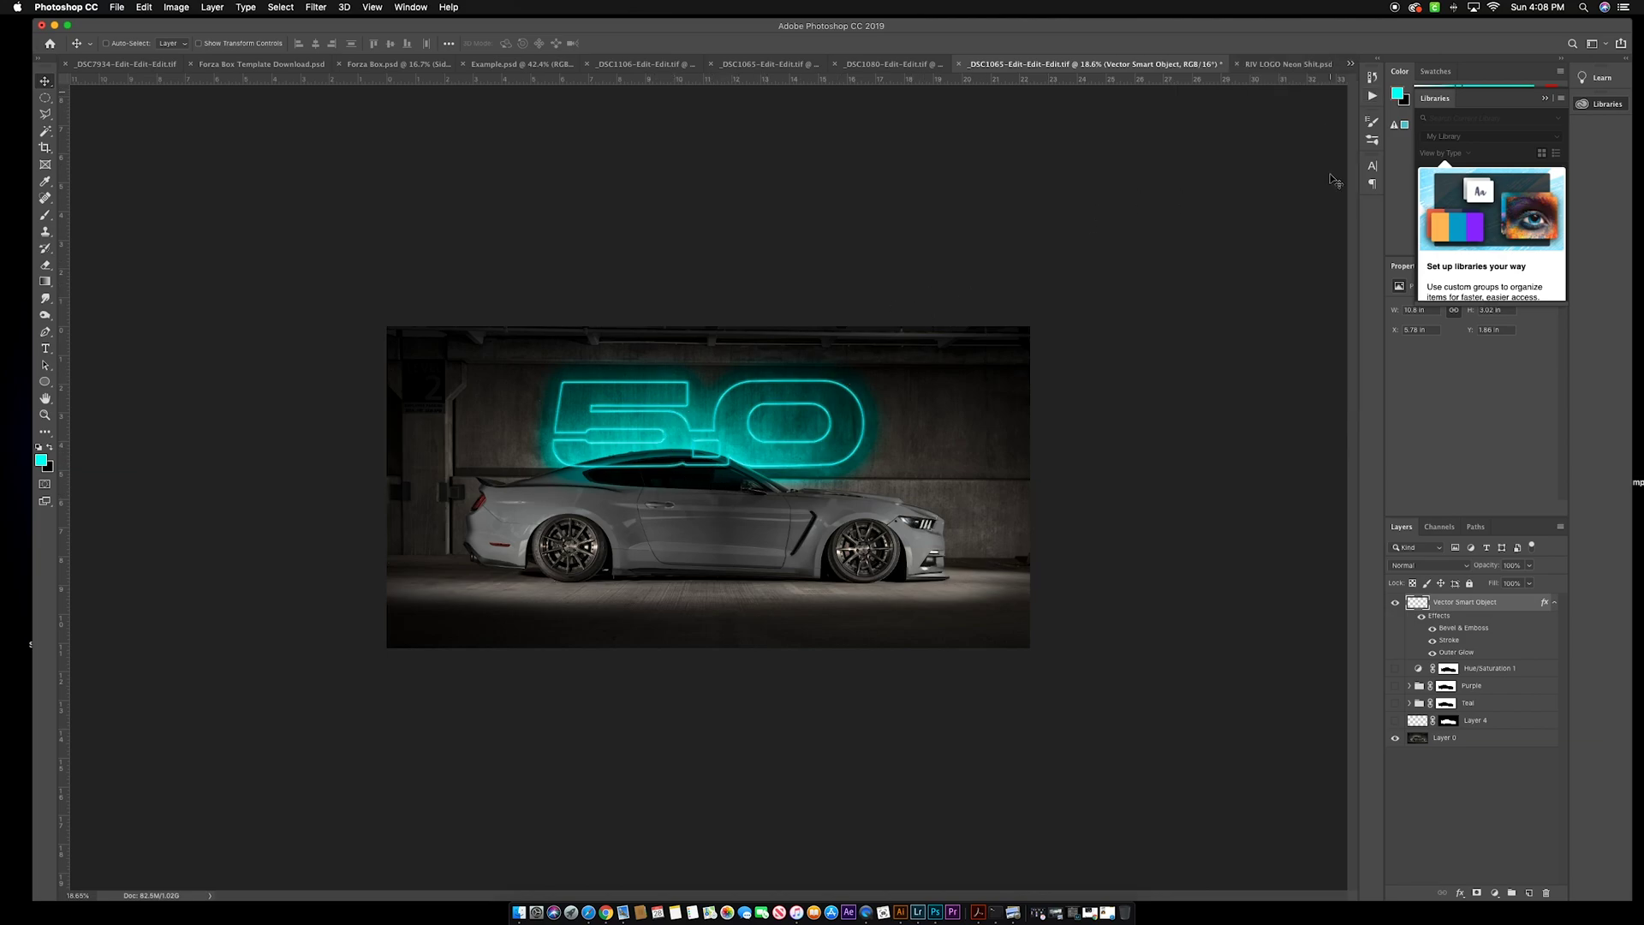
left_click_drag(1461, 603, 1464, 711)
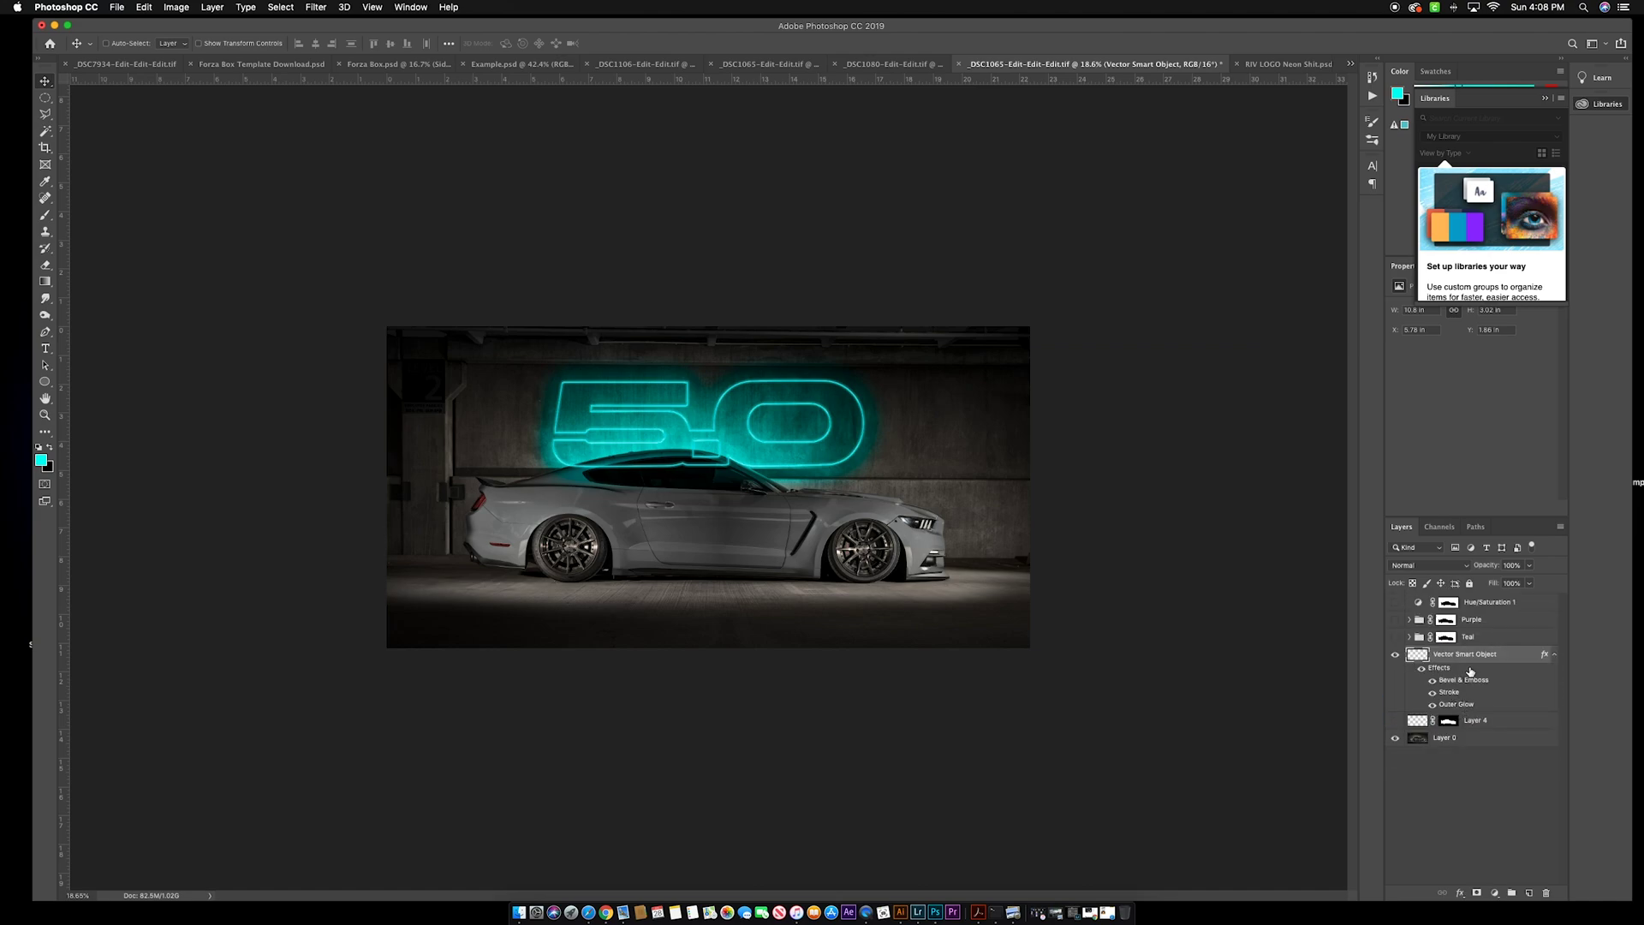
left_click(763, 493)
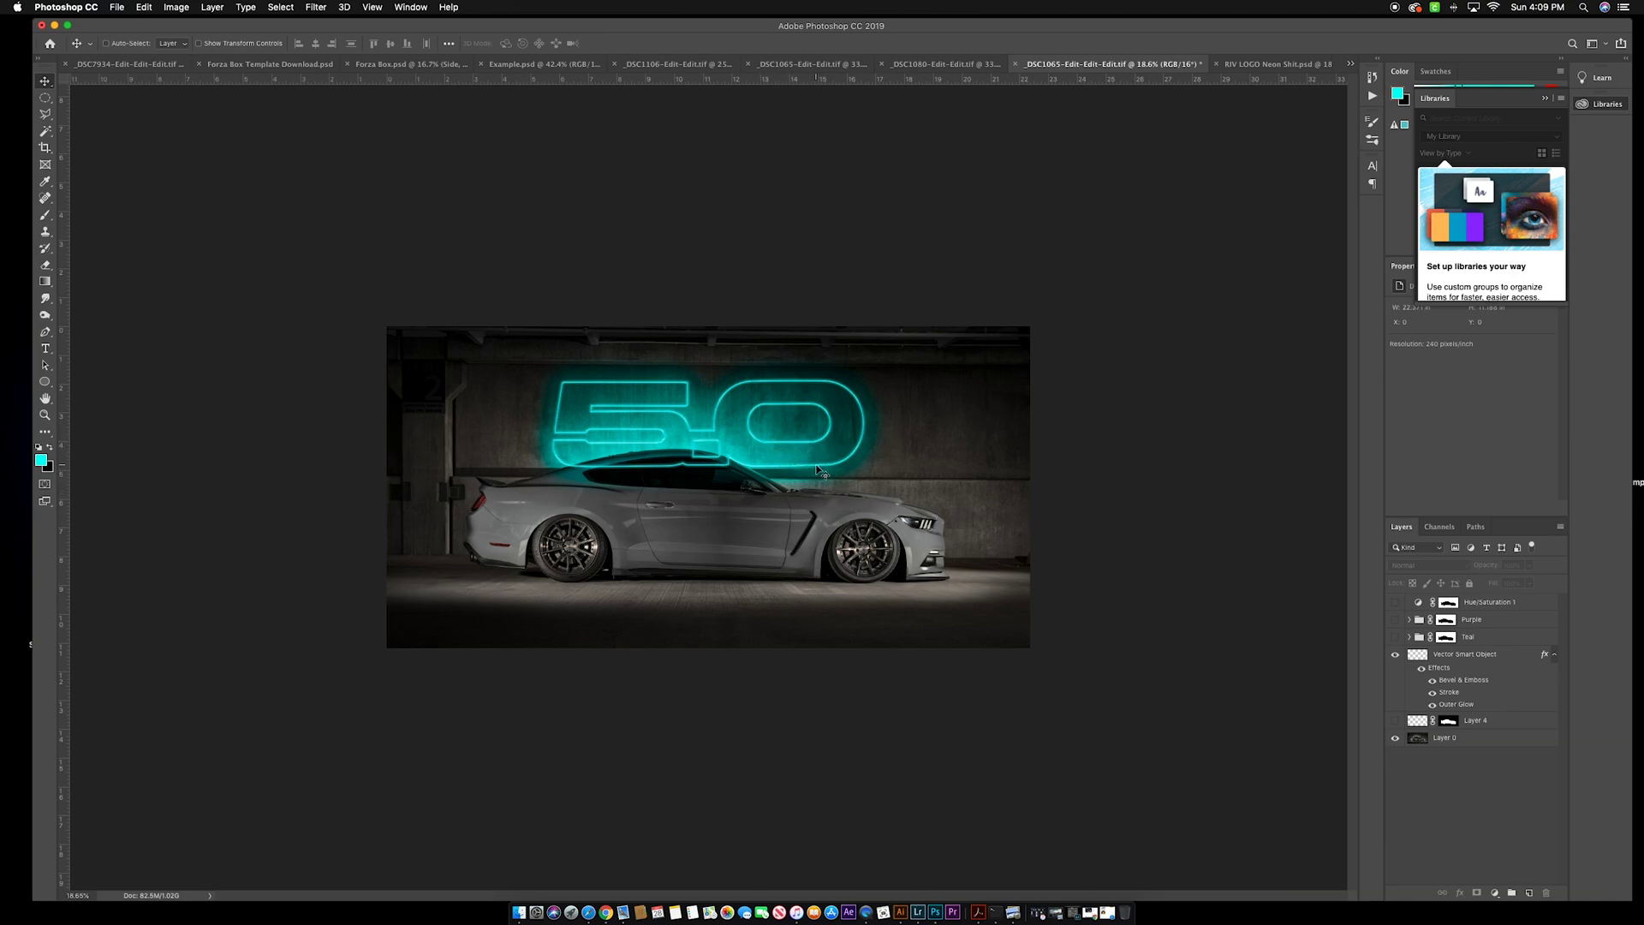
Examine the Bevel & Emboss and Contour settings of the 5.0 layer's style, including the available contour shapes
double_click(1511, 658)
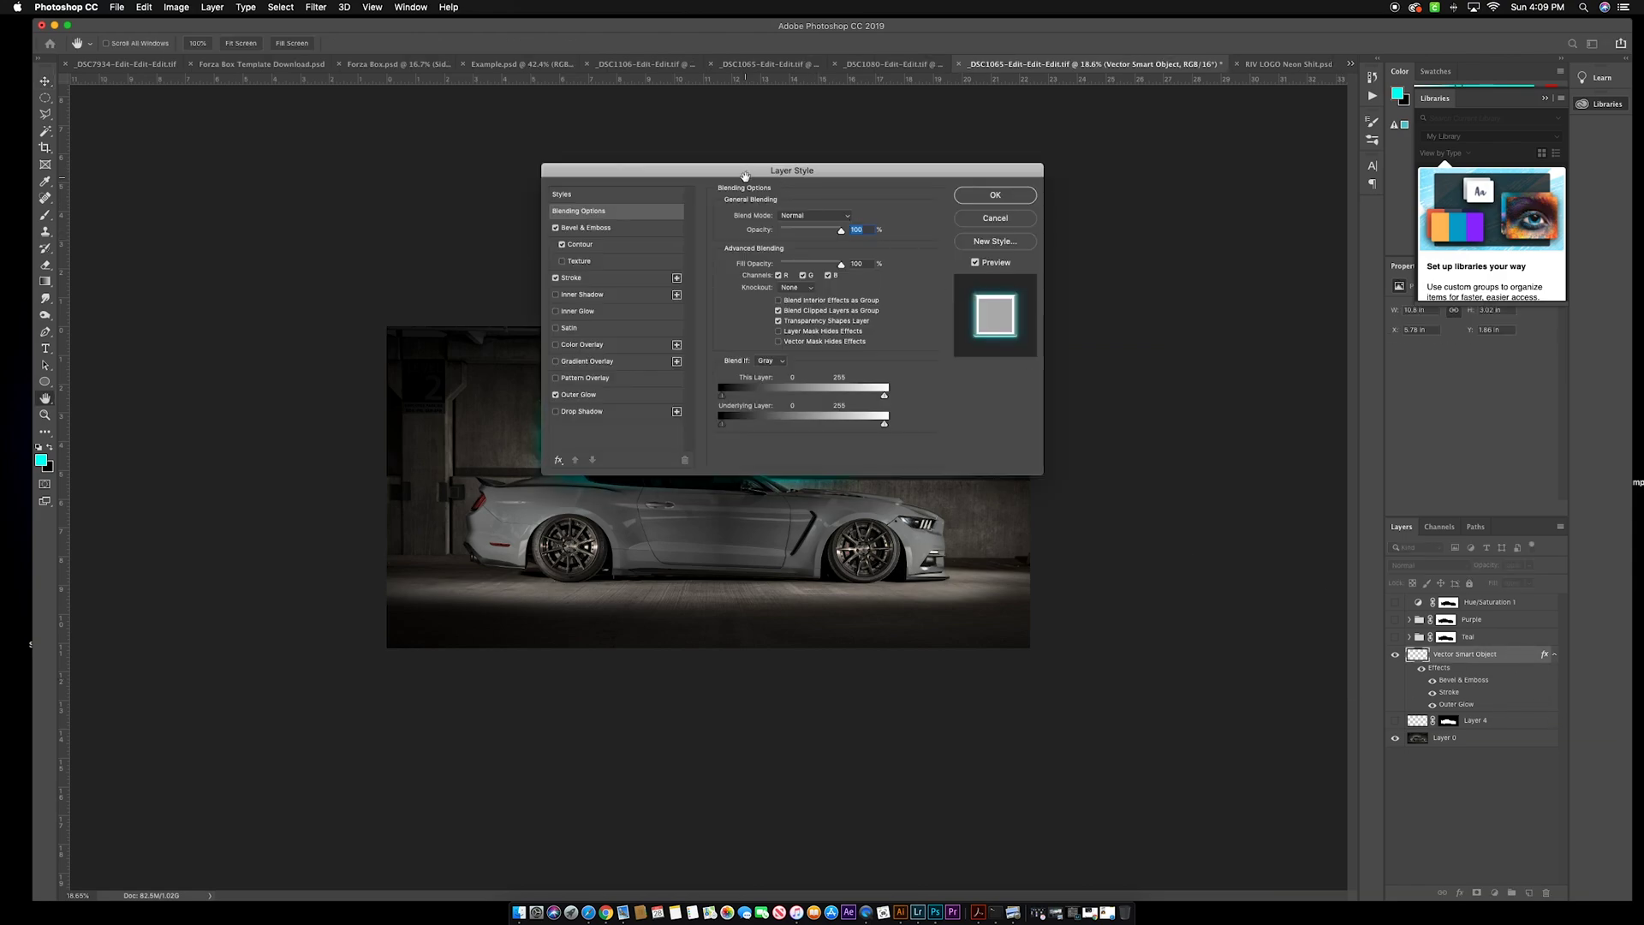
left_click(595, 229)
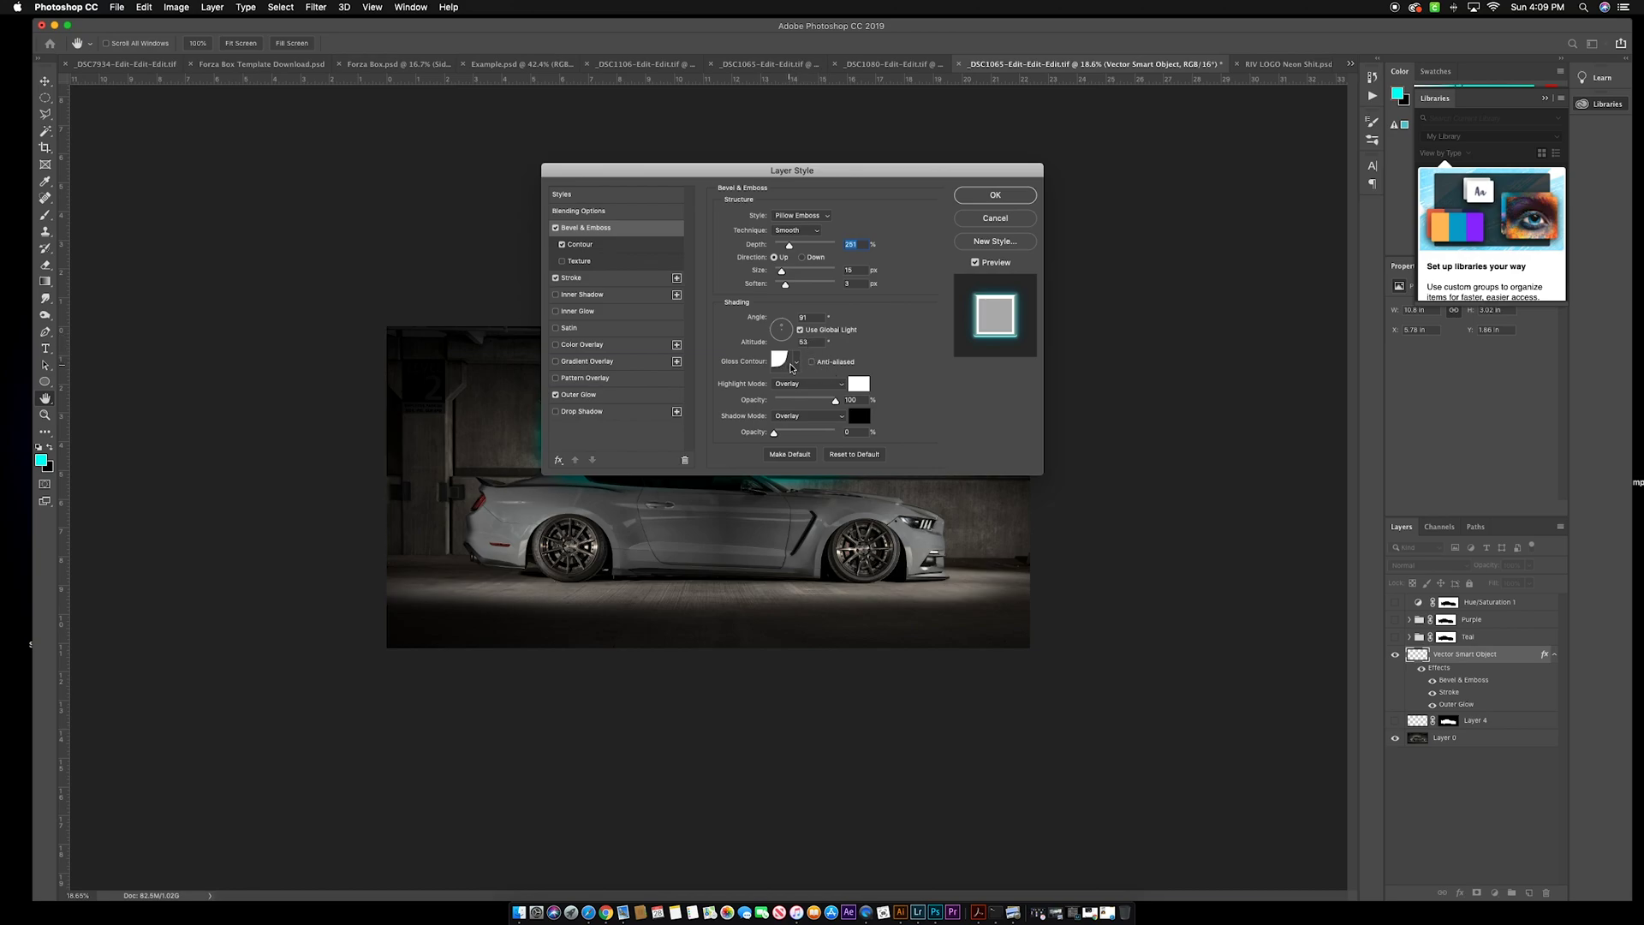
left_click(797, 363)
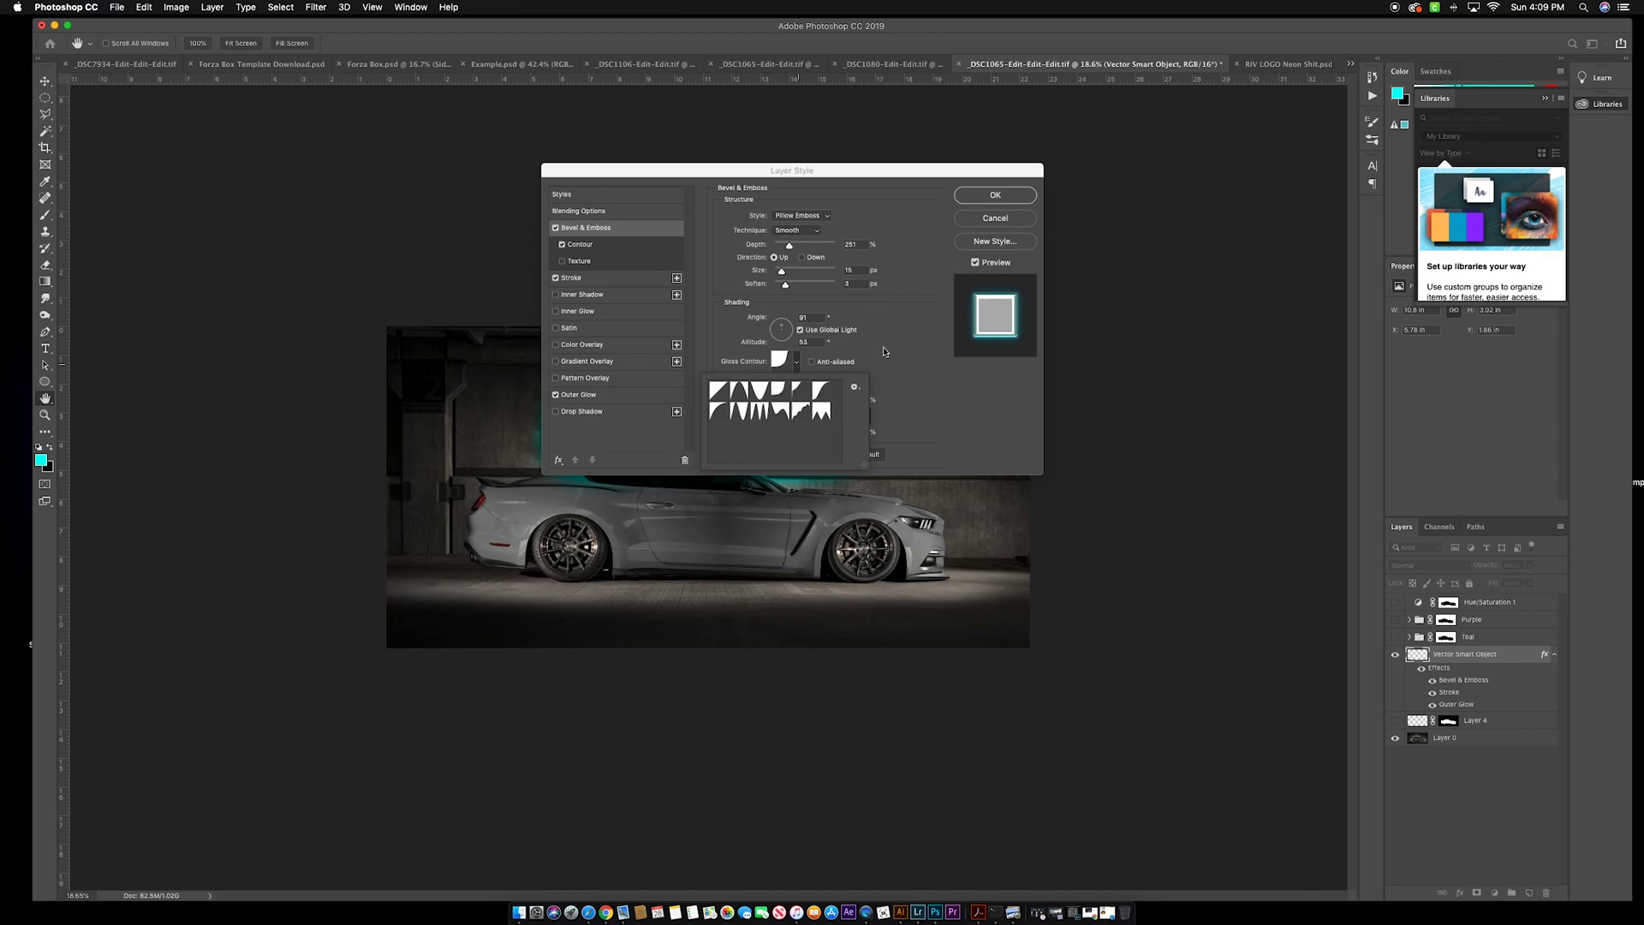
double_click(825, 396)
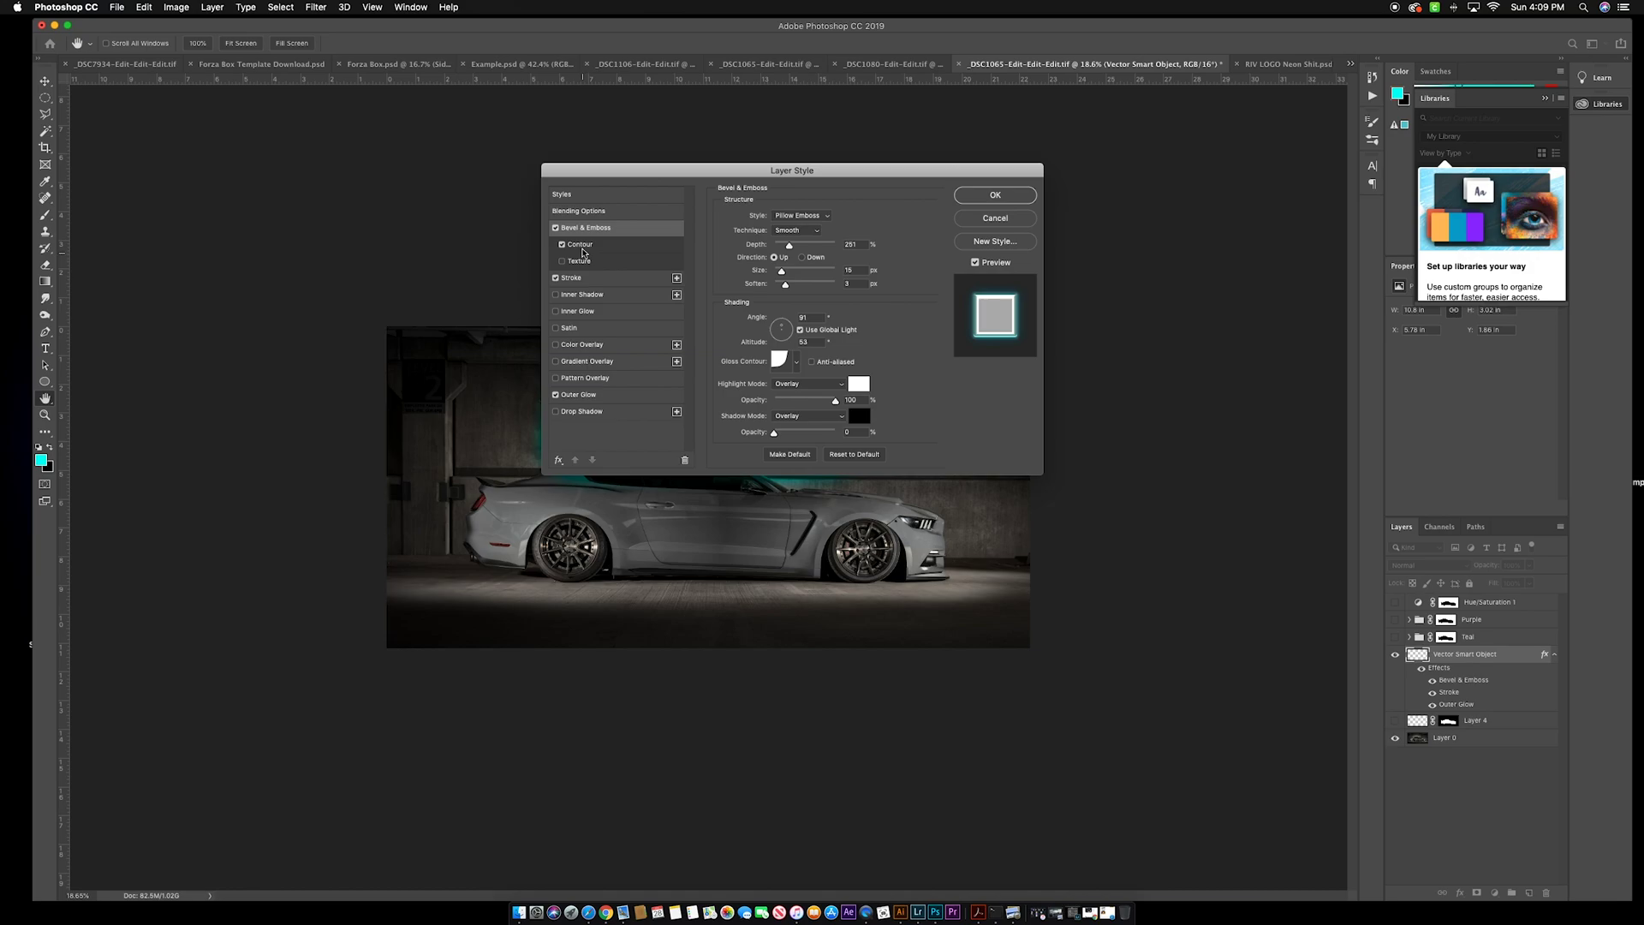
left_click(581, 246)
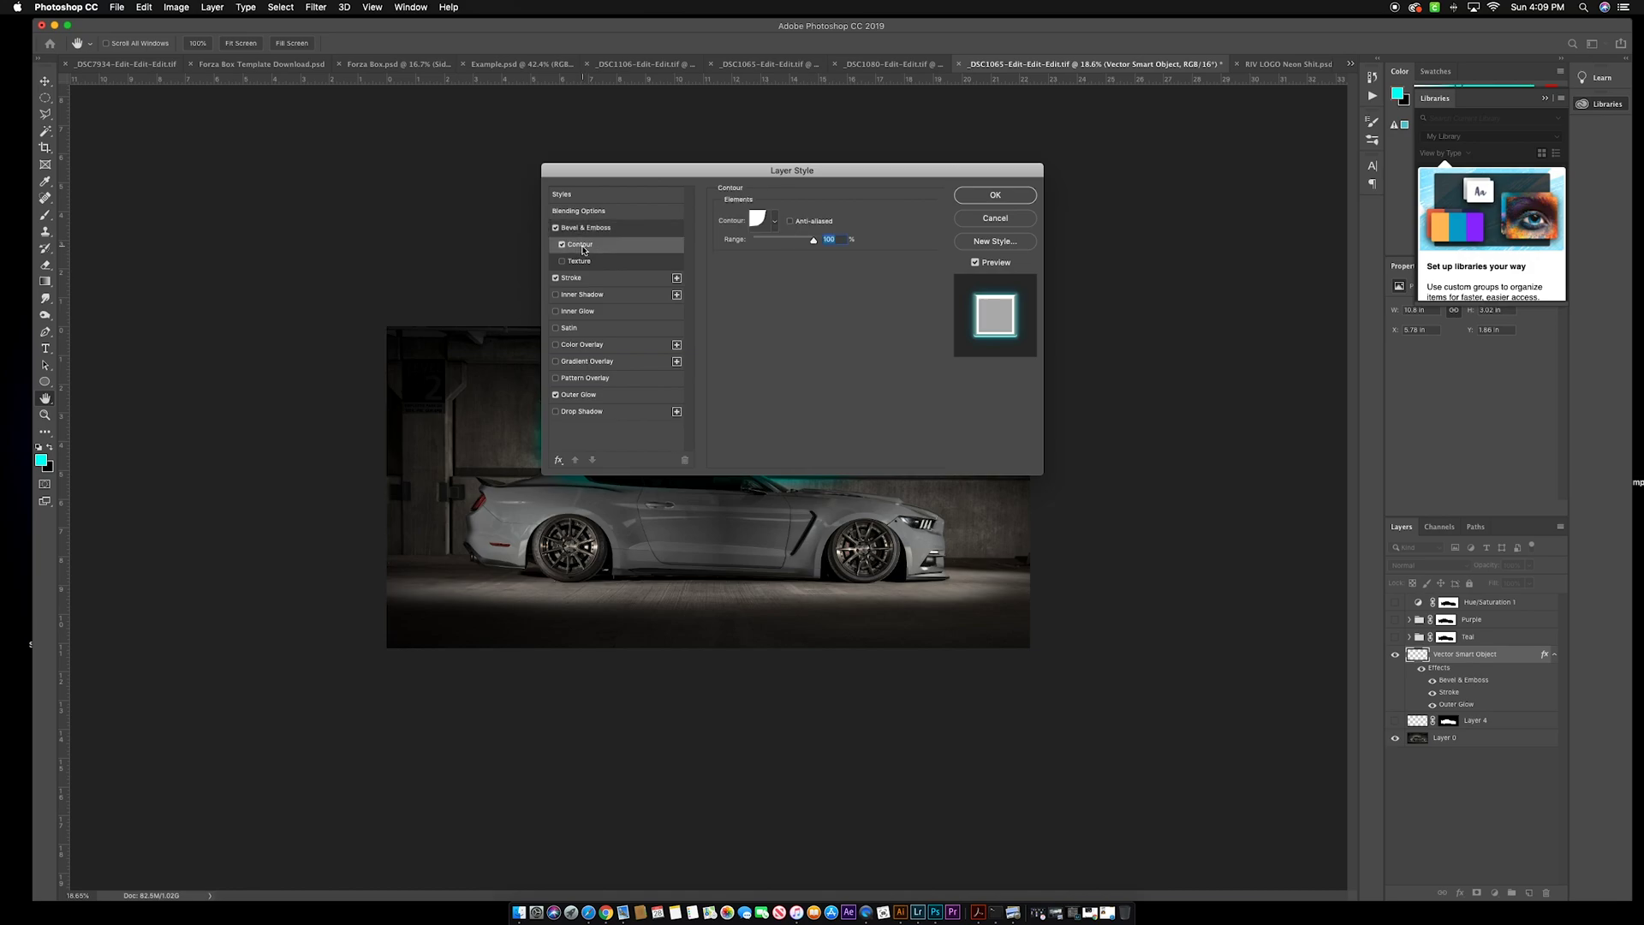
left_click(775, 222)
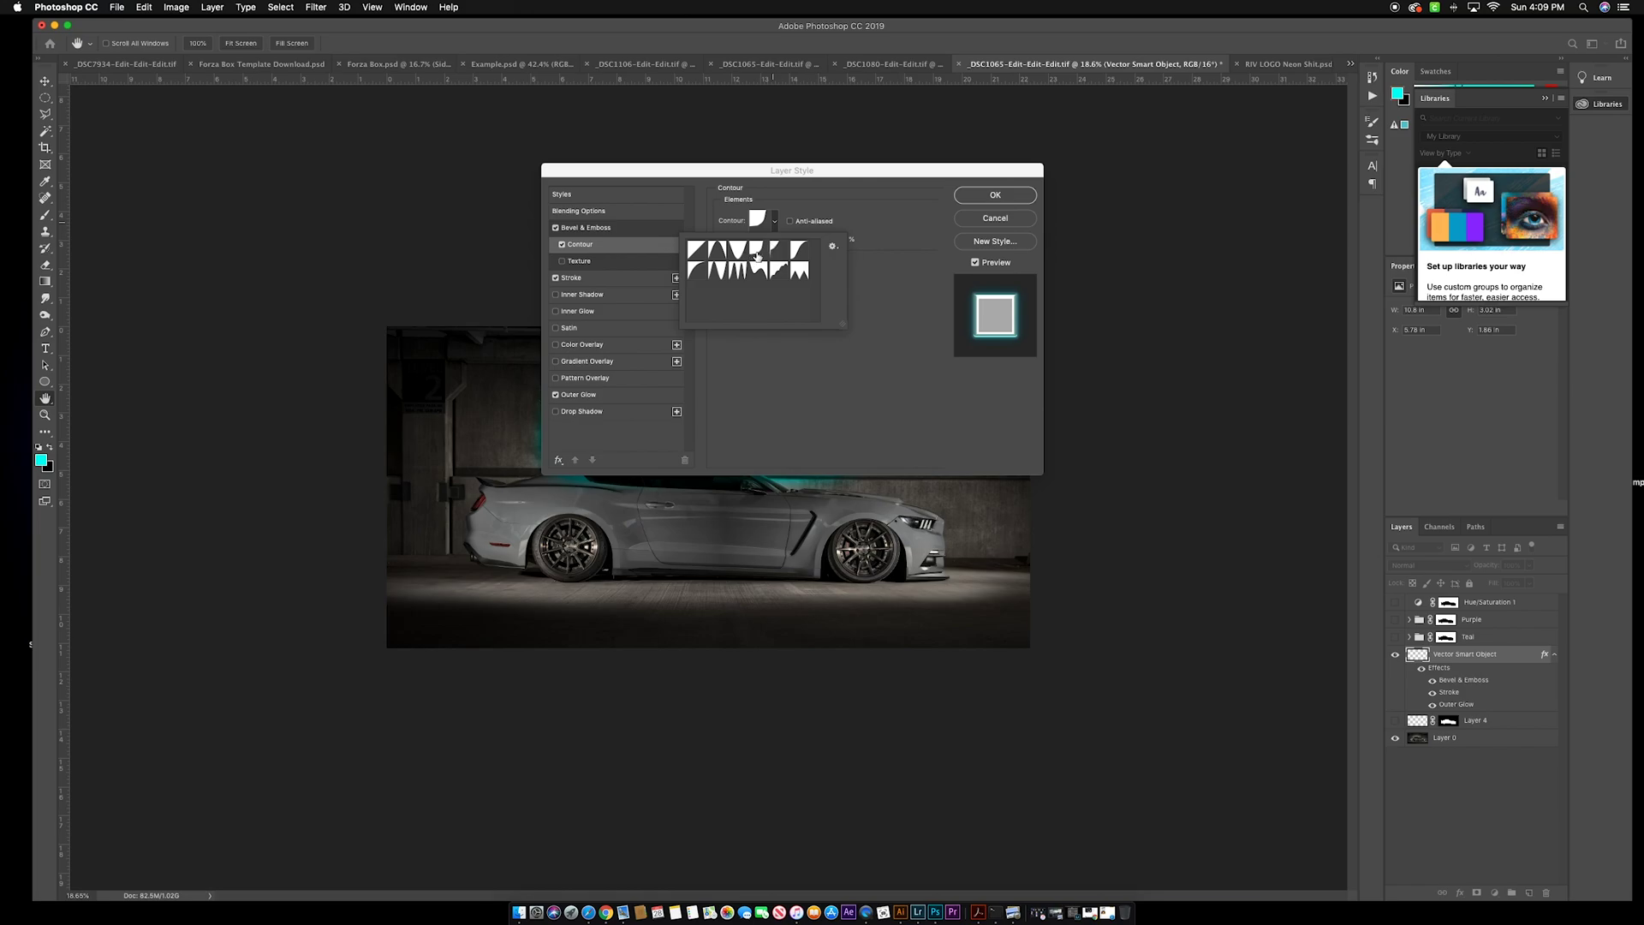
left_click(795, 199)
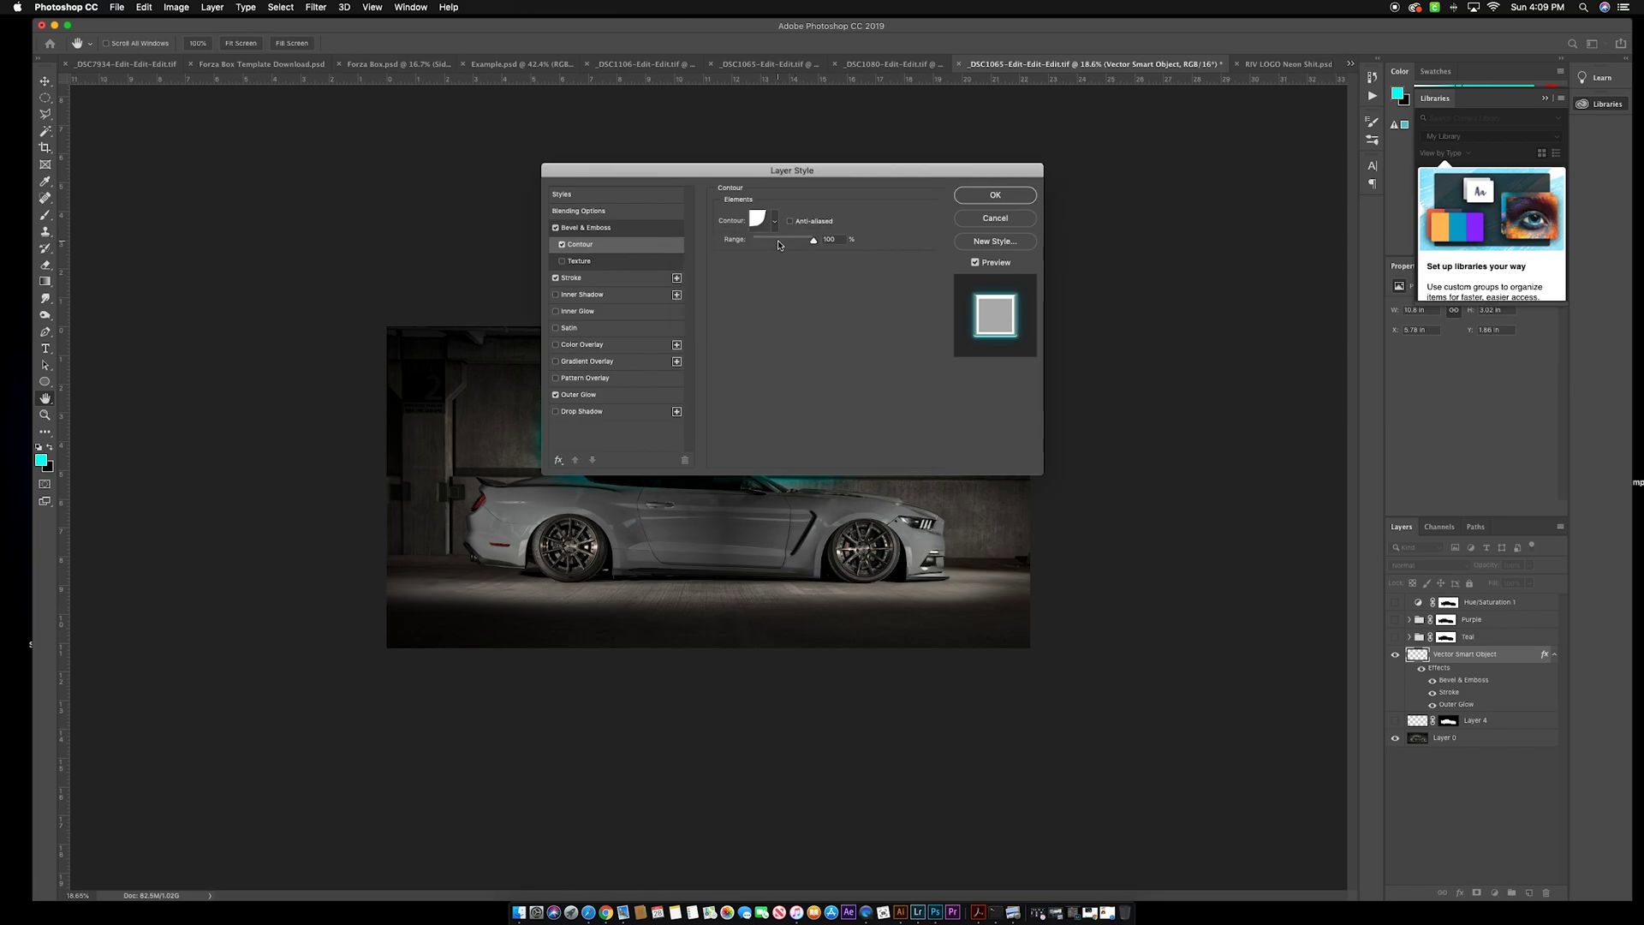
Examine the Stroke effect's settings, its gradient and the colour of the gradient's rightmost colour stop
left_click(589, 279)
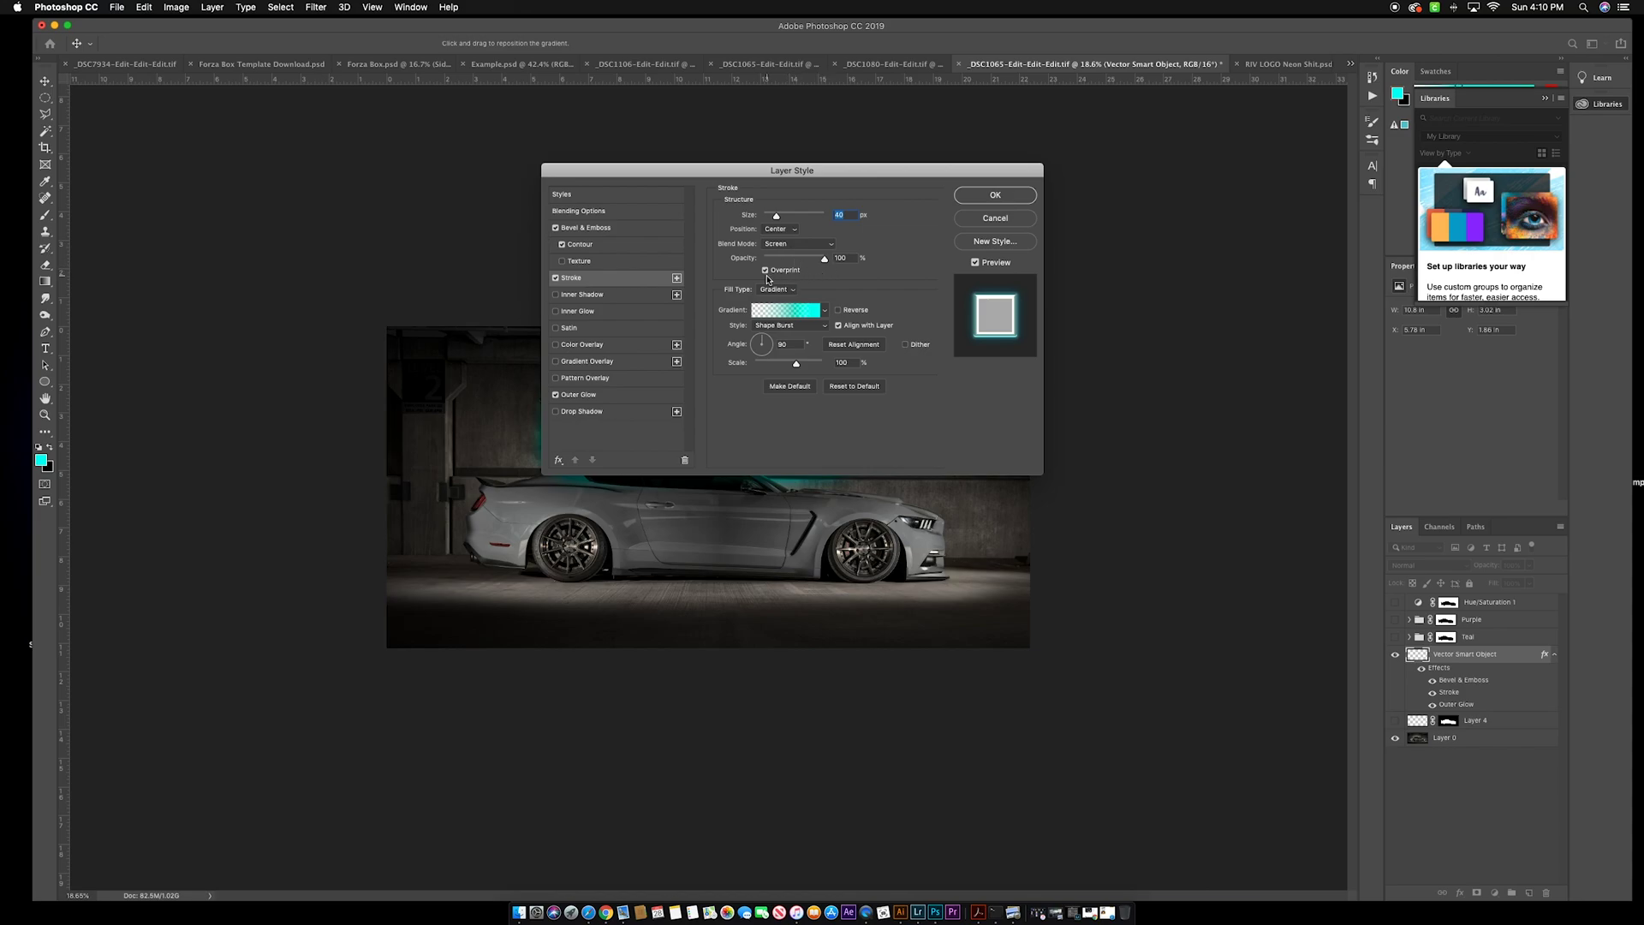
left_click(796, 314)
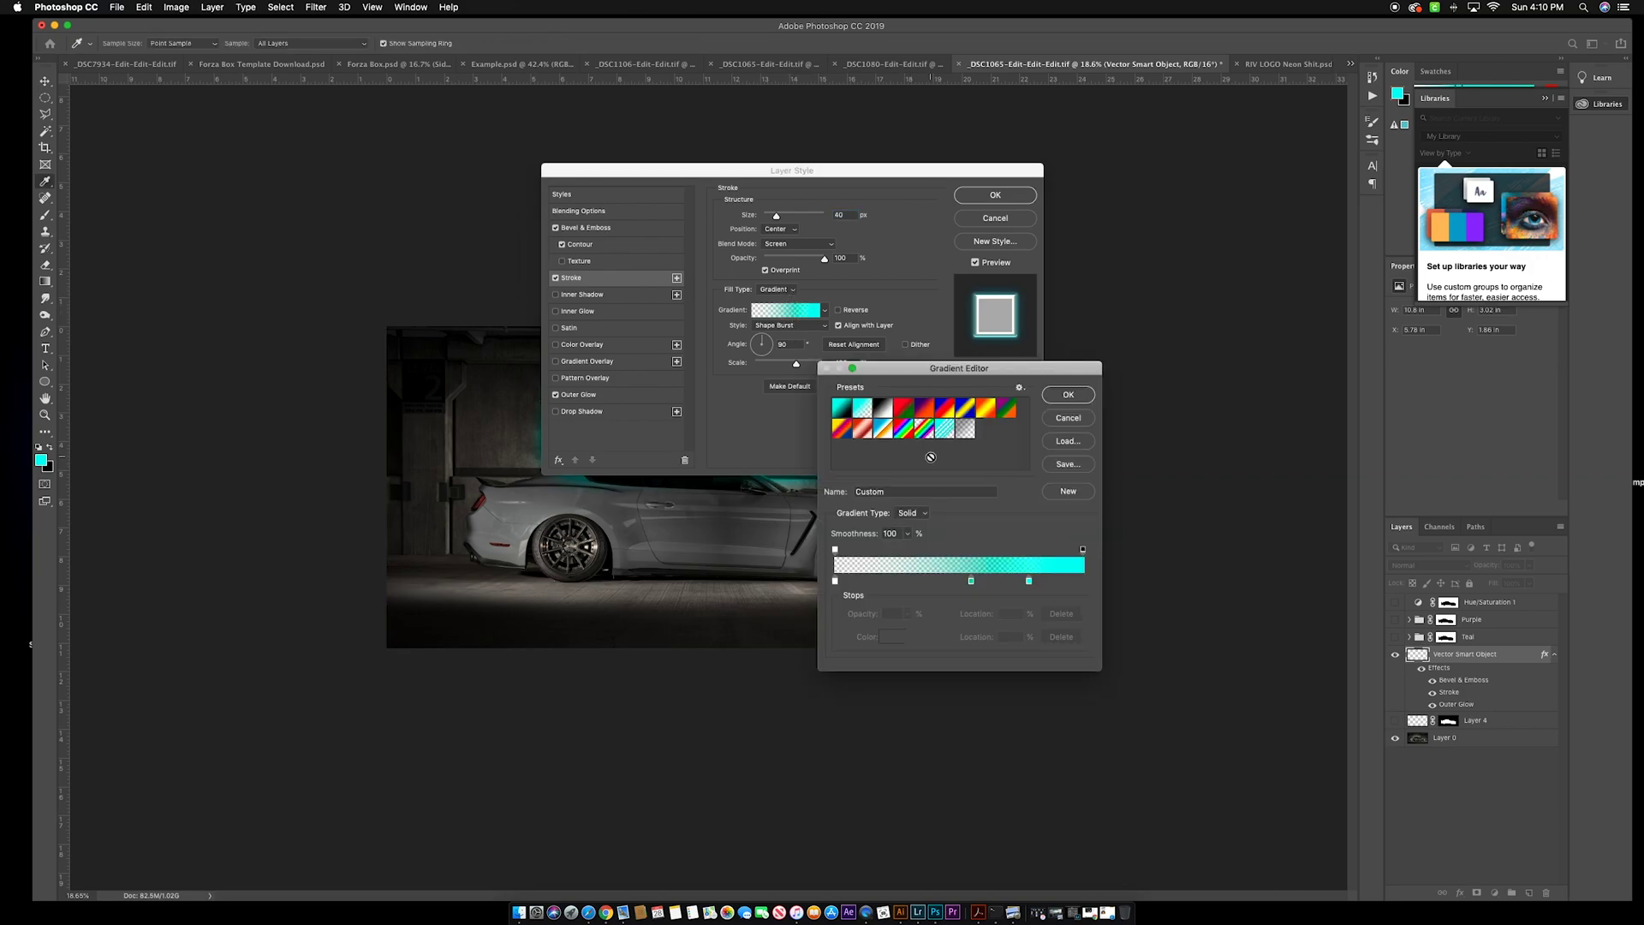
double_click(1030, 583)
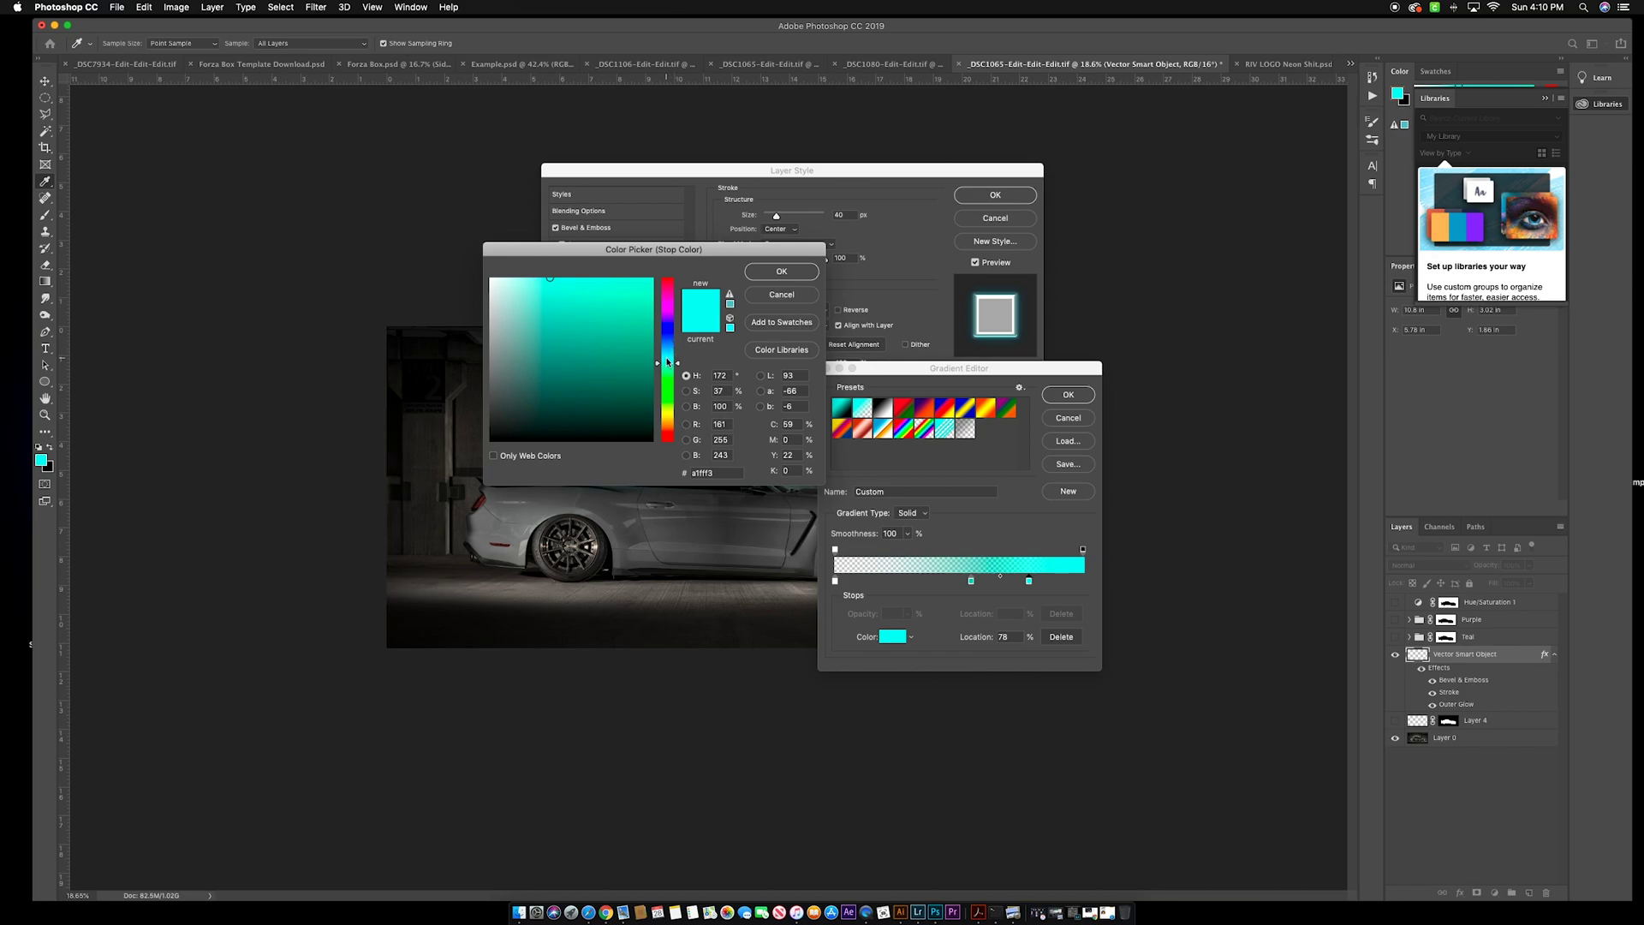
left_click(789, 295)
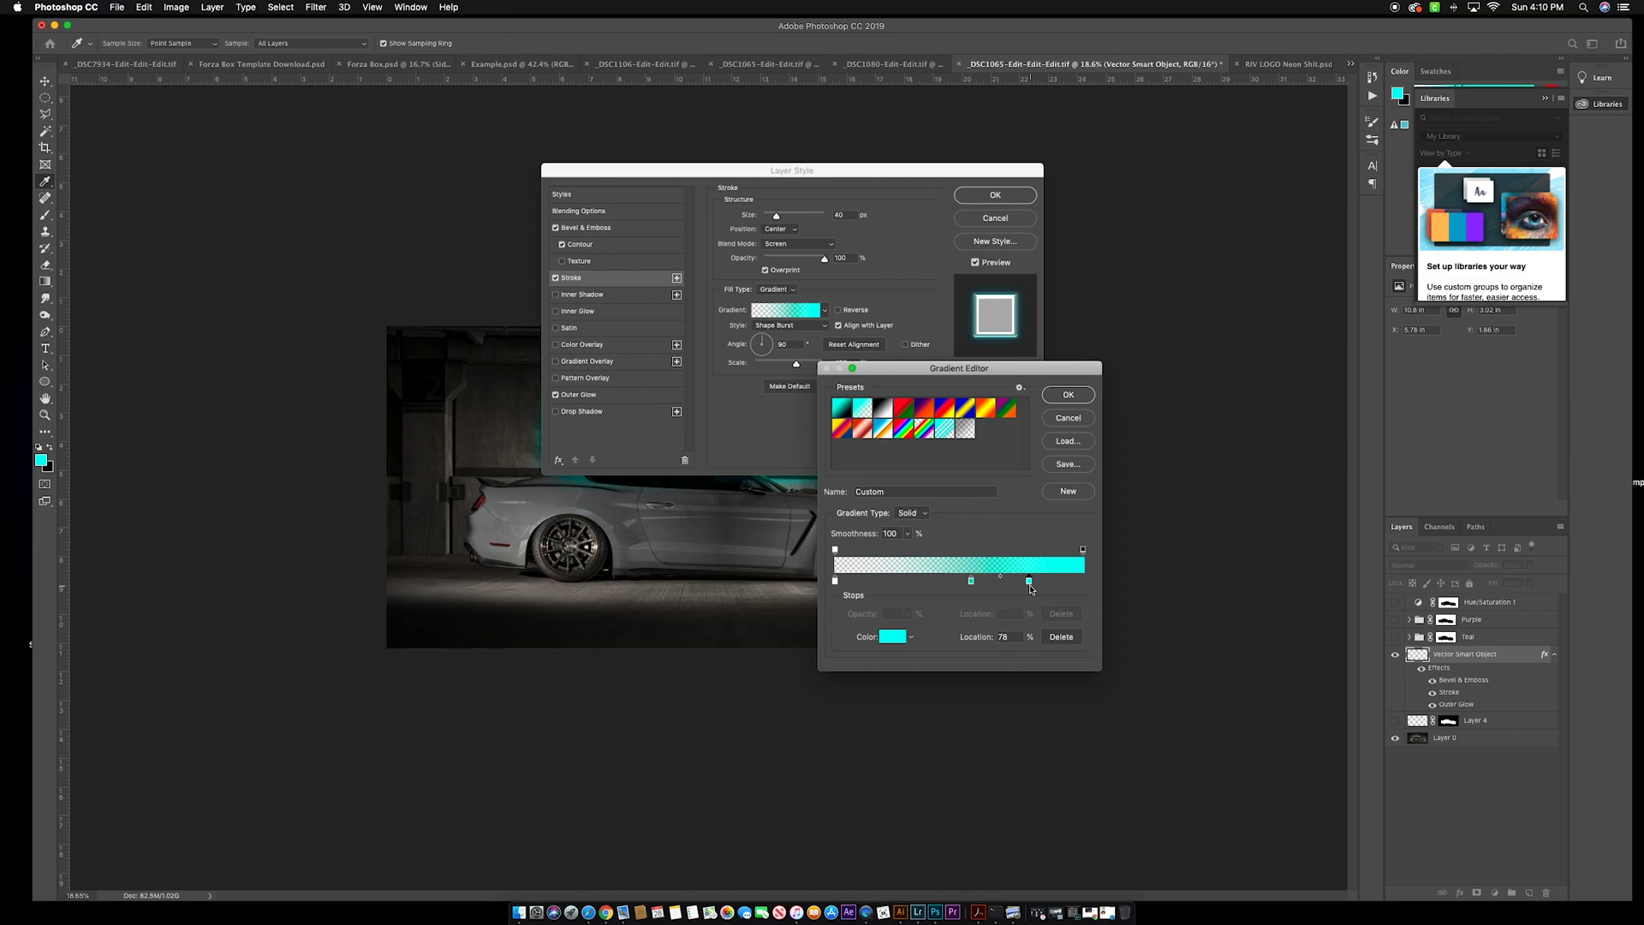
left_click(1062, 396)
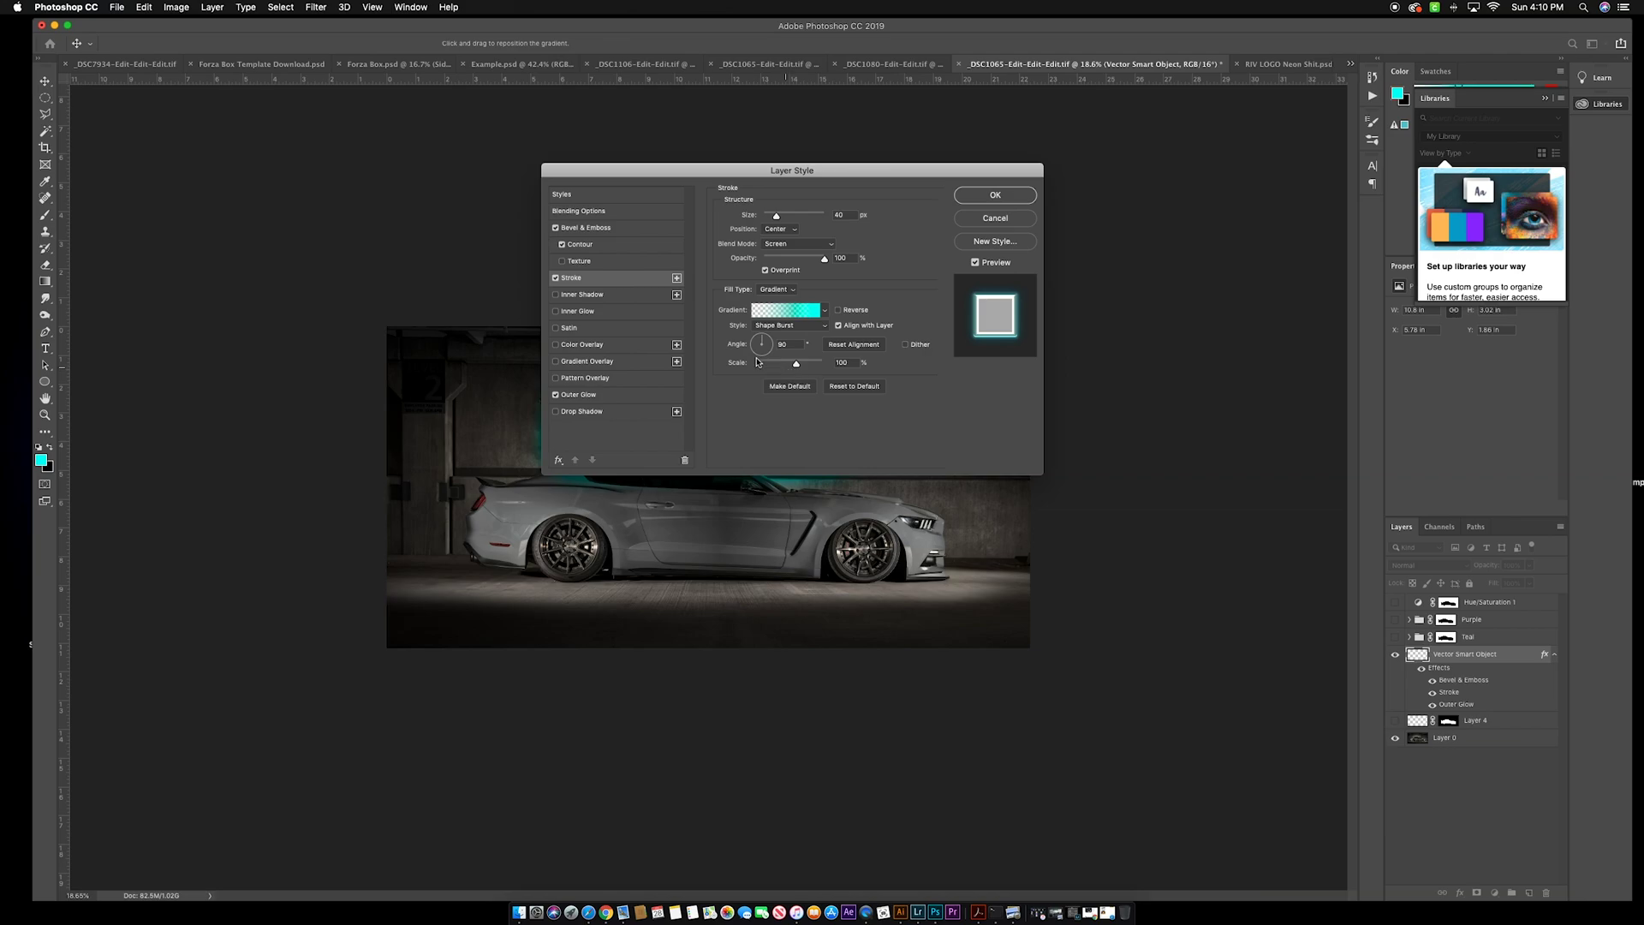
Examine the Outer Glow effect's settings, including its colour and contour curve, and close the layer style
left_click(577, 396)
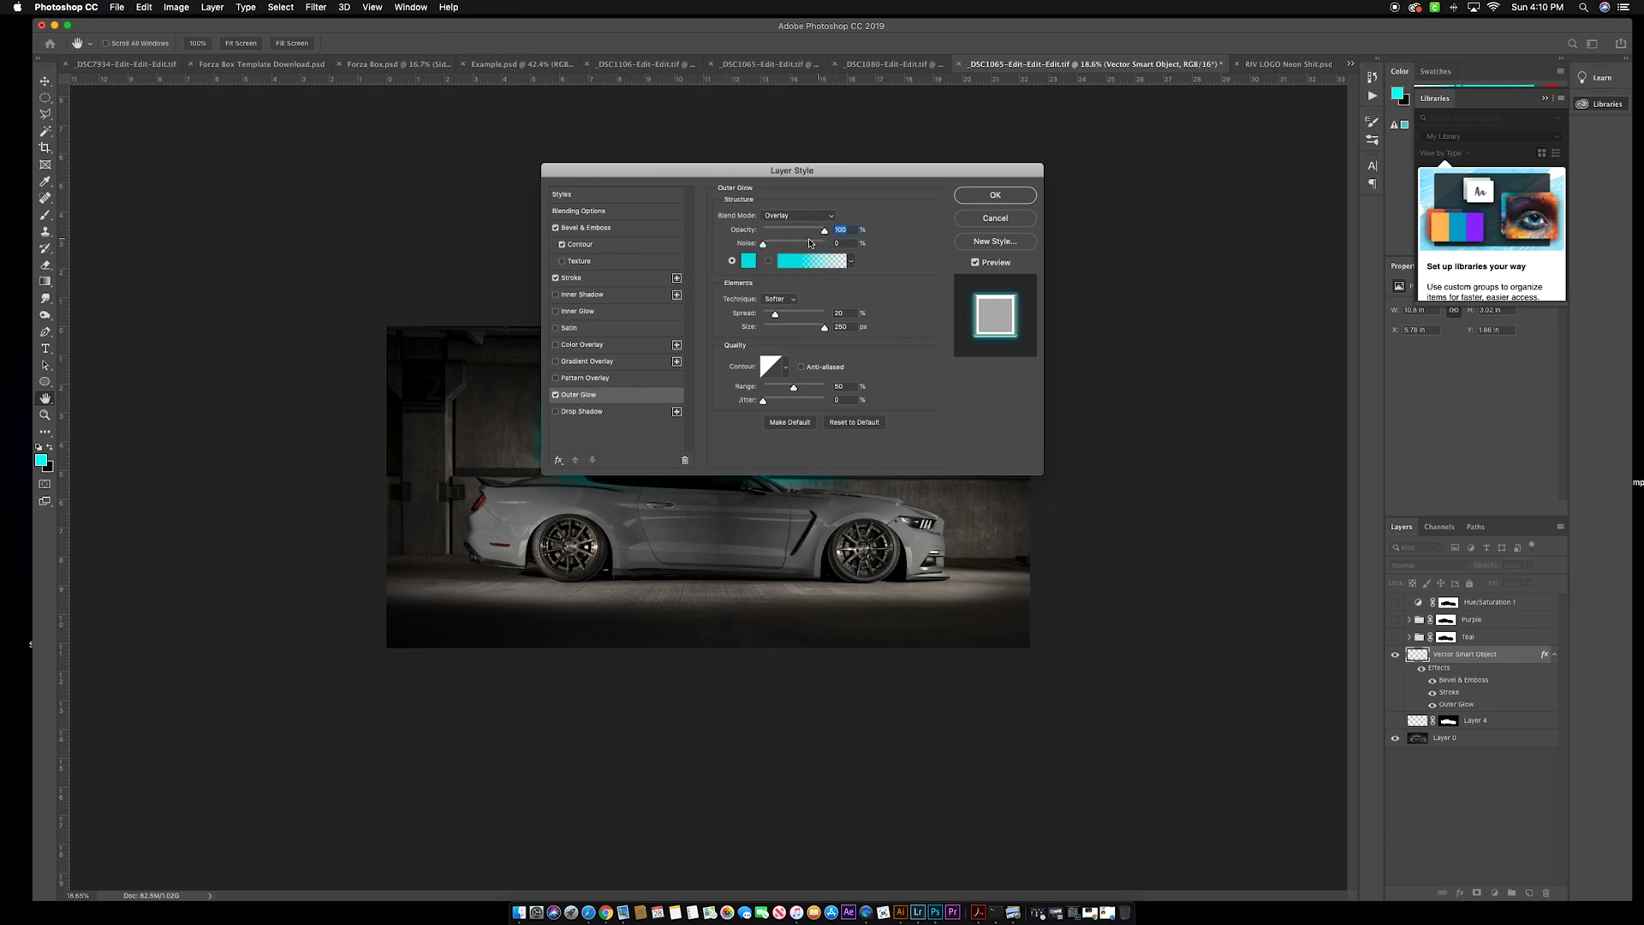
left_click(748, 262)
key("Escape")
left_click(747, 264)
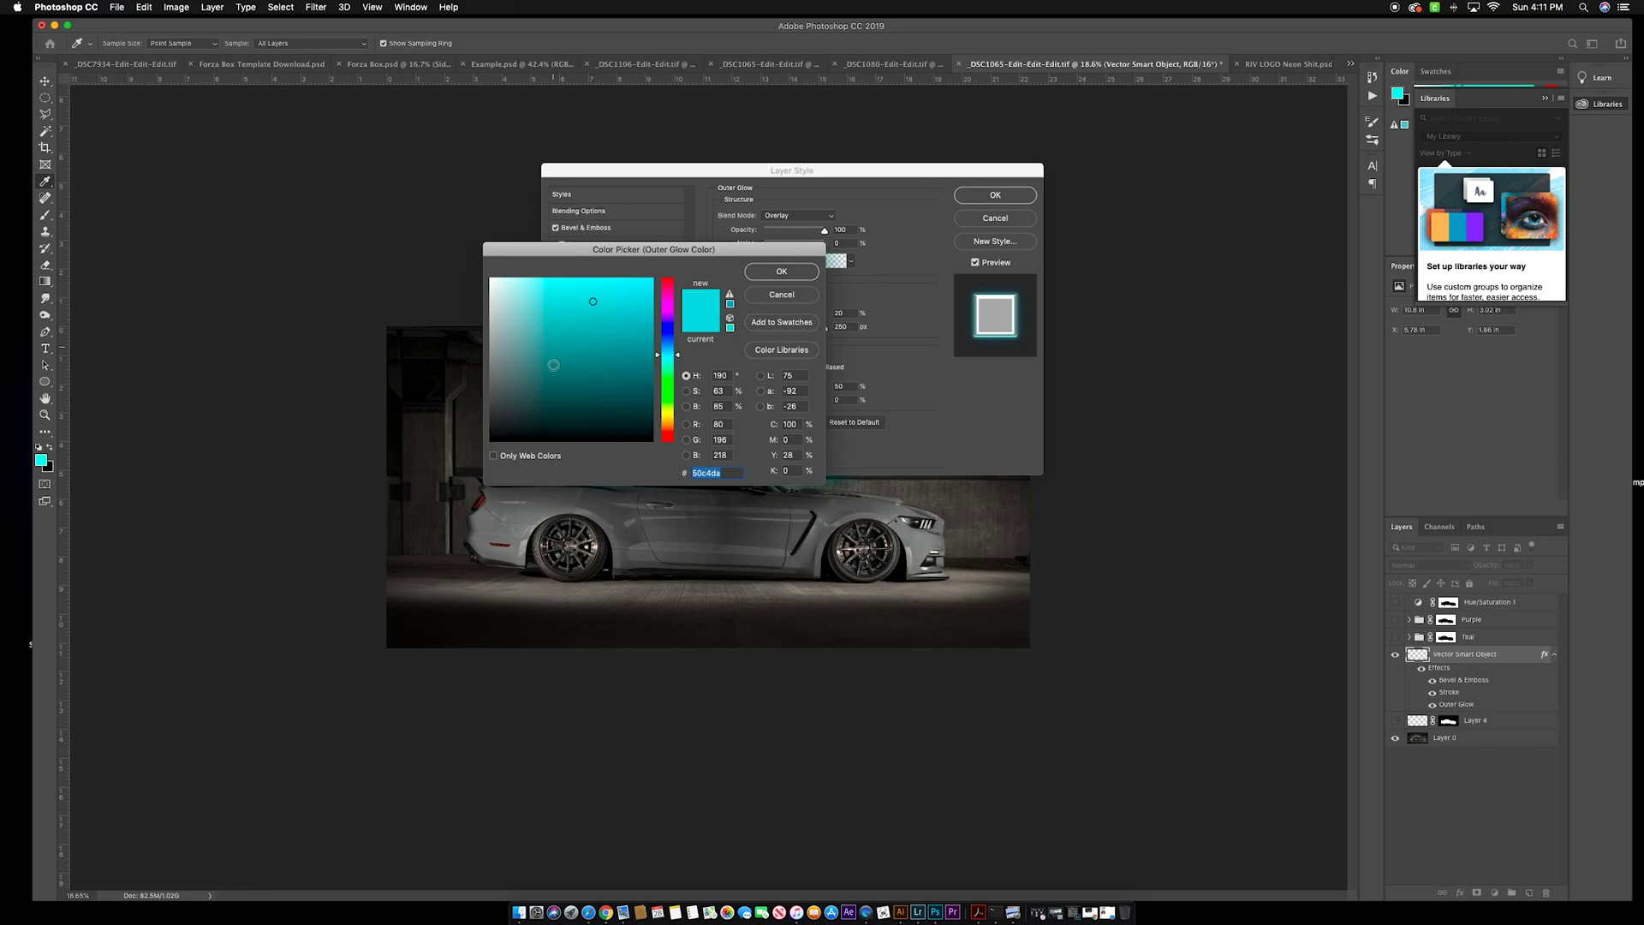
left_click(773, 279)
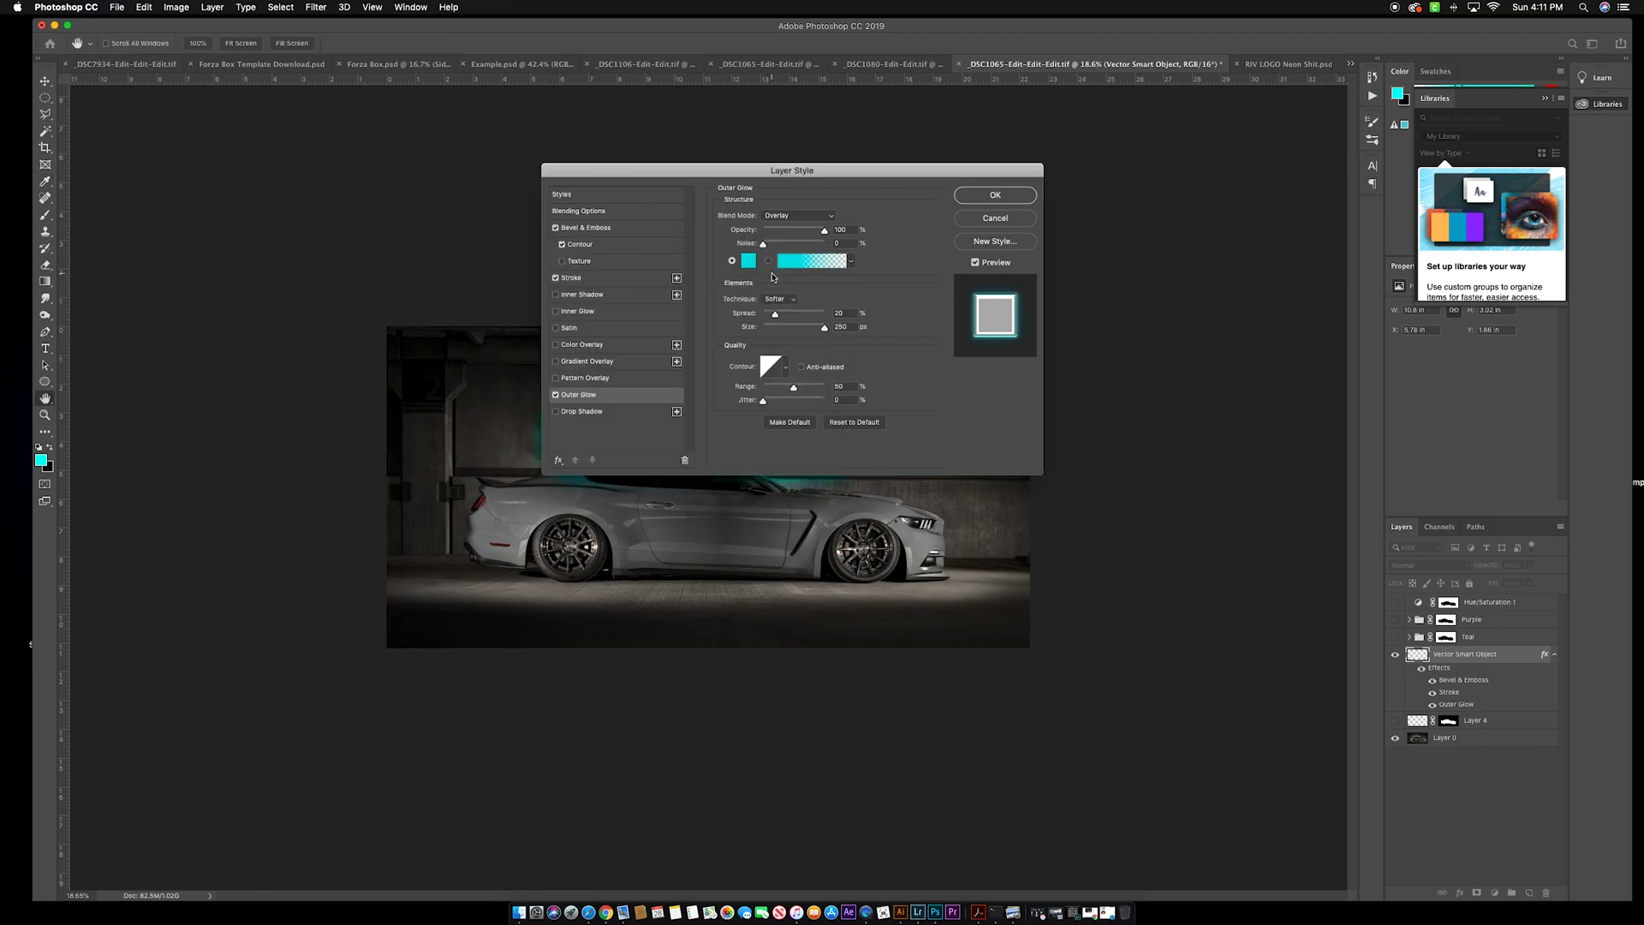
left_click(774, 368)
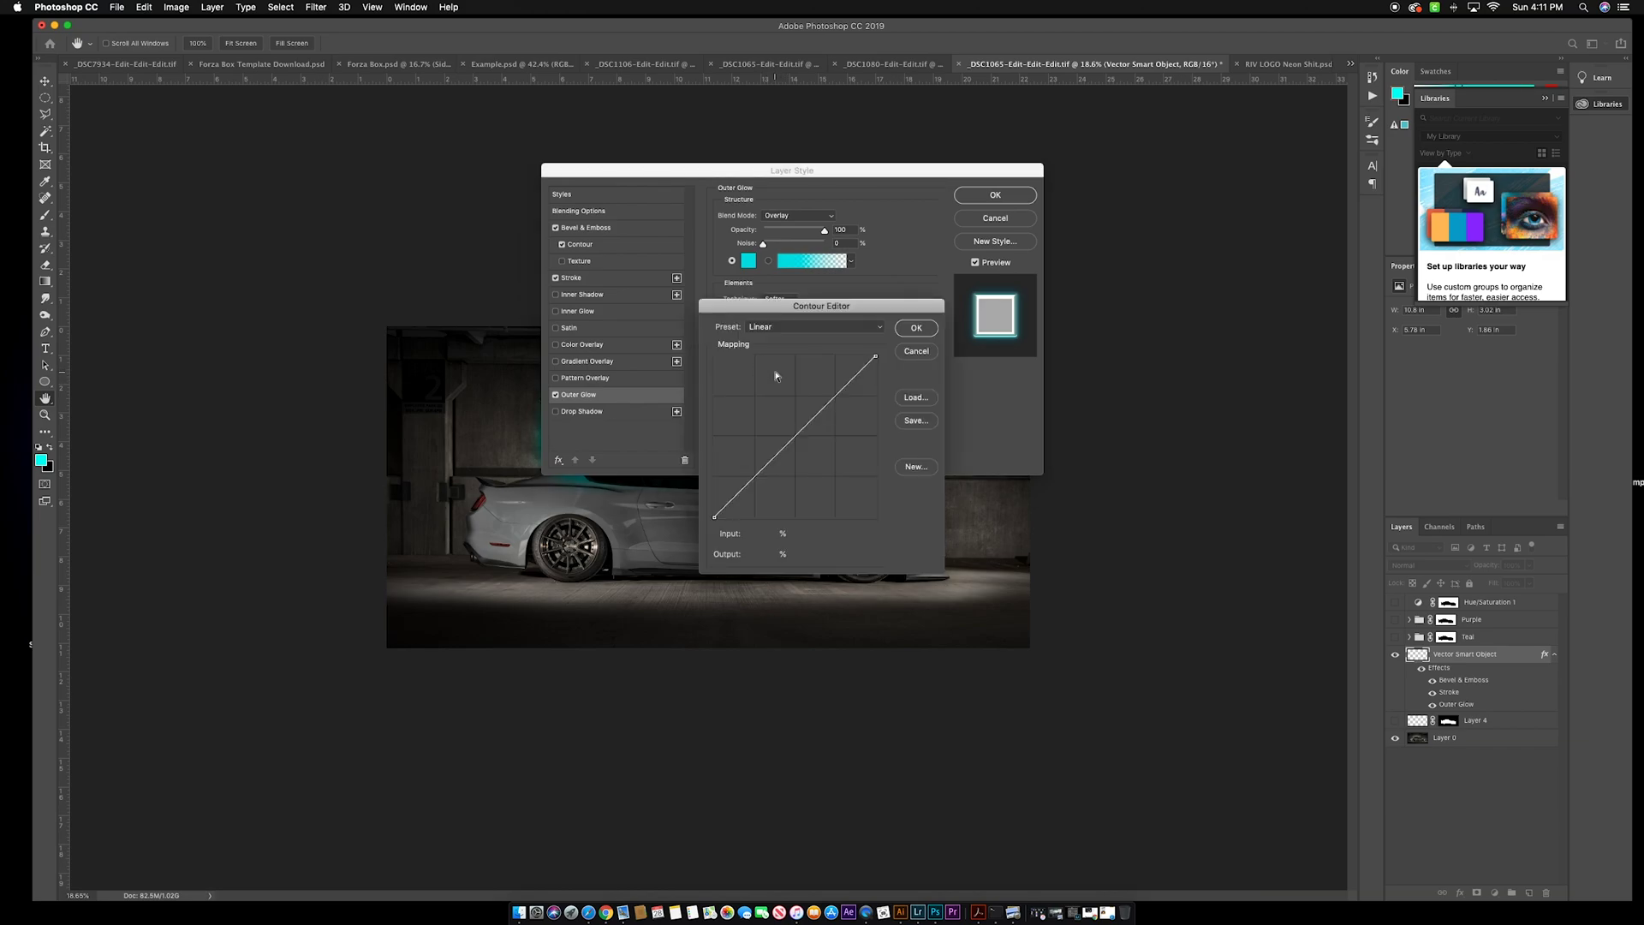
left_click(916, 349)
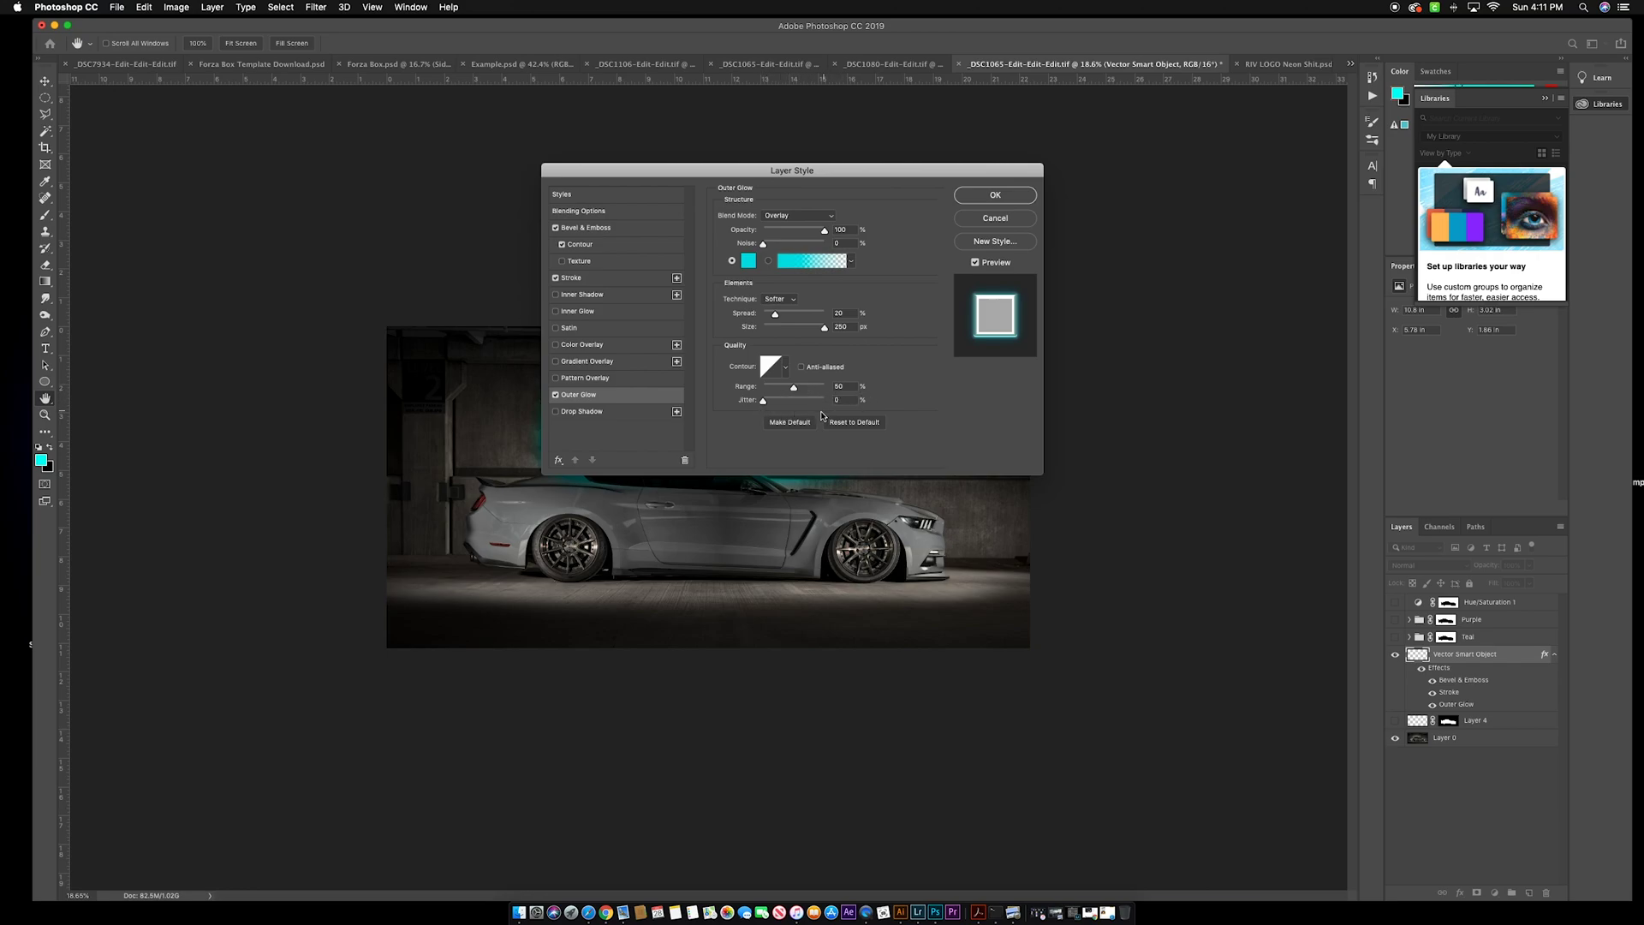
left_click(980, 199)
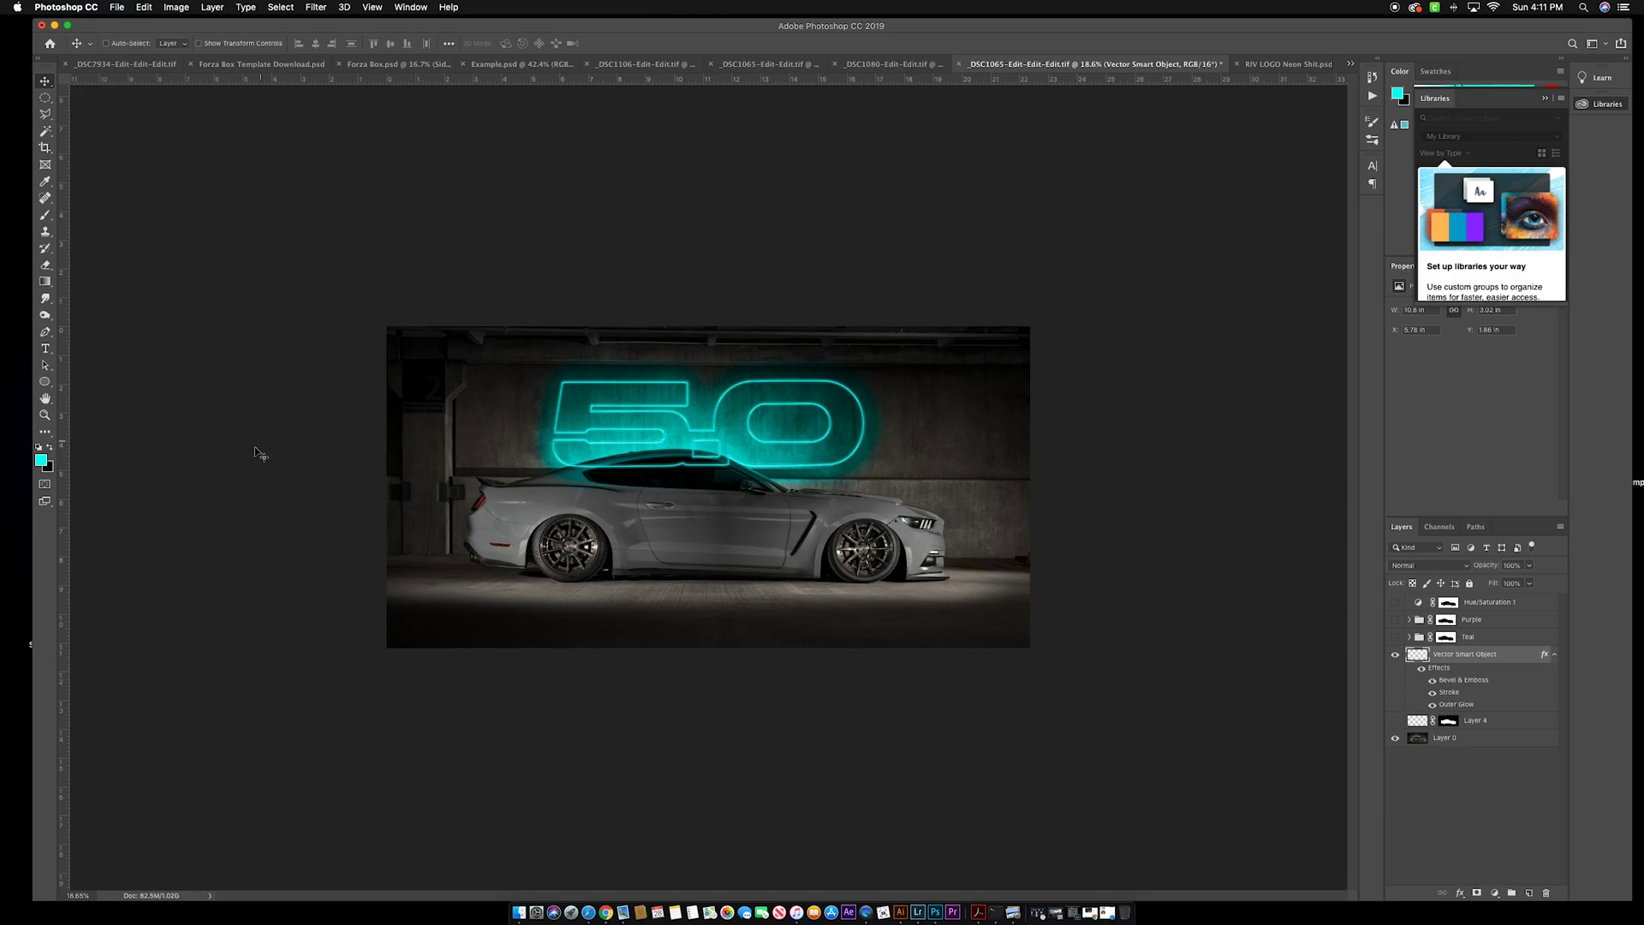
Start a Pen tool path at the rear spoiler's tip and trace the spoiler's upper edge down to the trunk
left_click(45, 332)
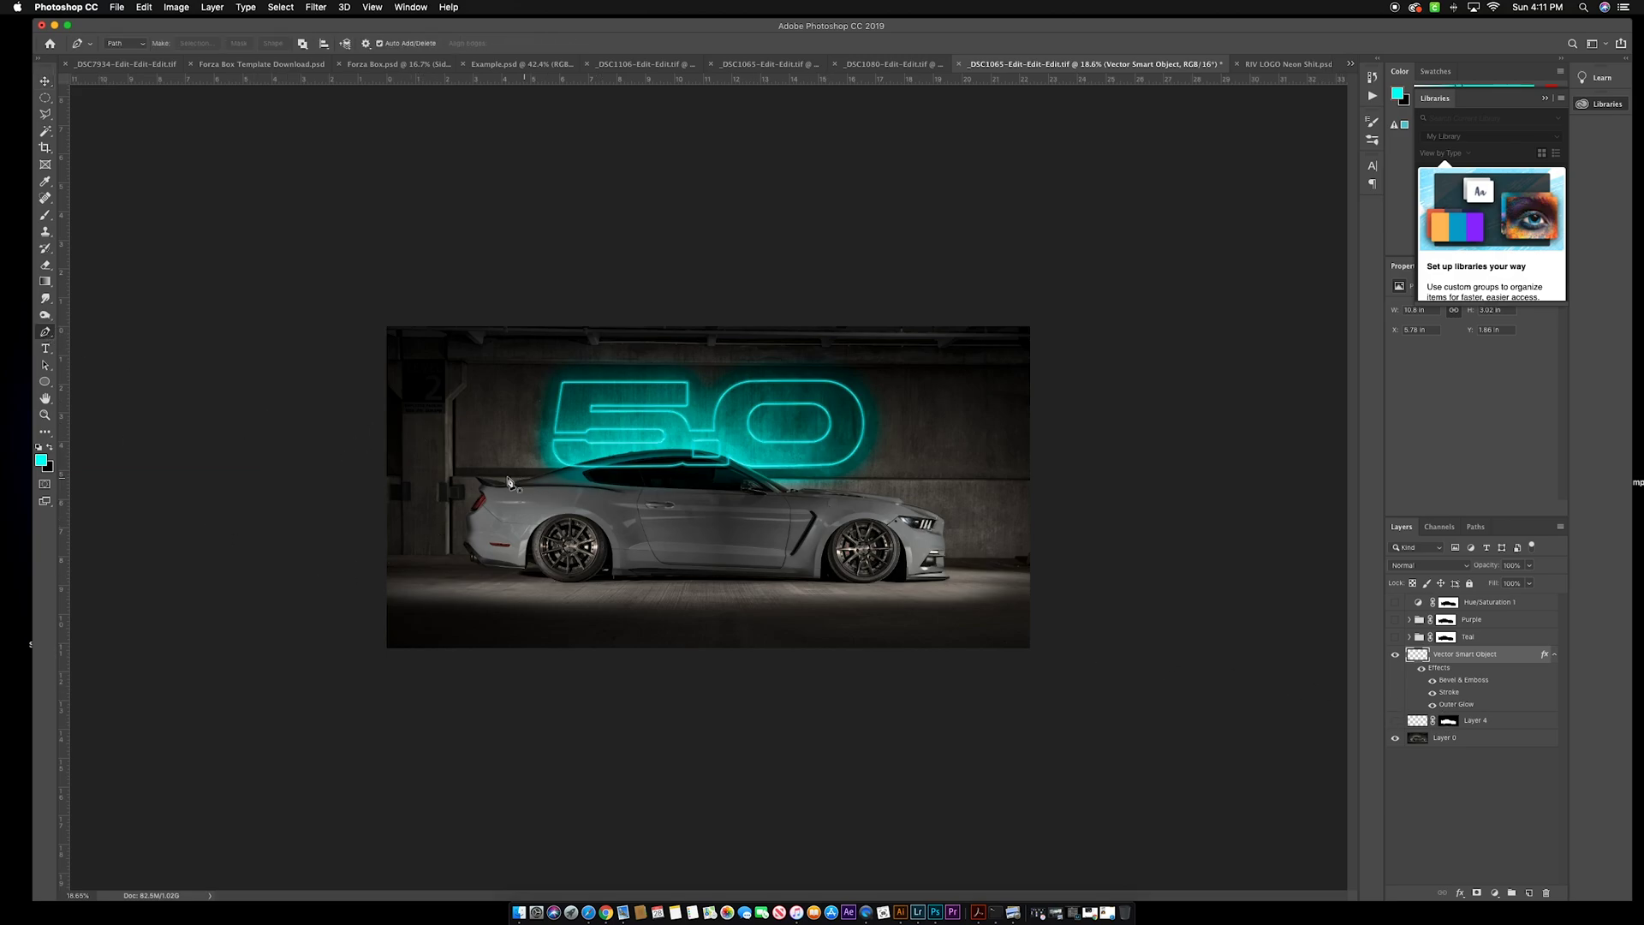
scroll(507, 482, "up", 5)
scroll(337, 470, "left", 5)
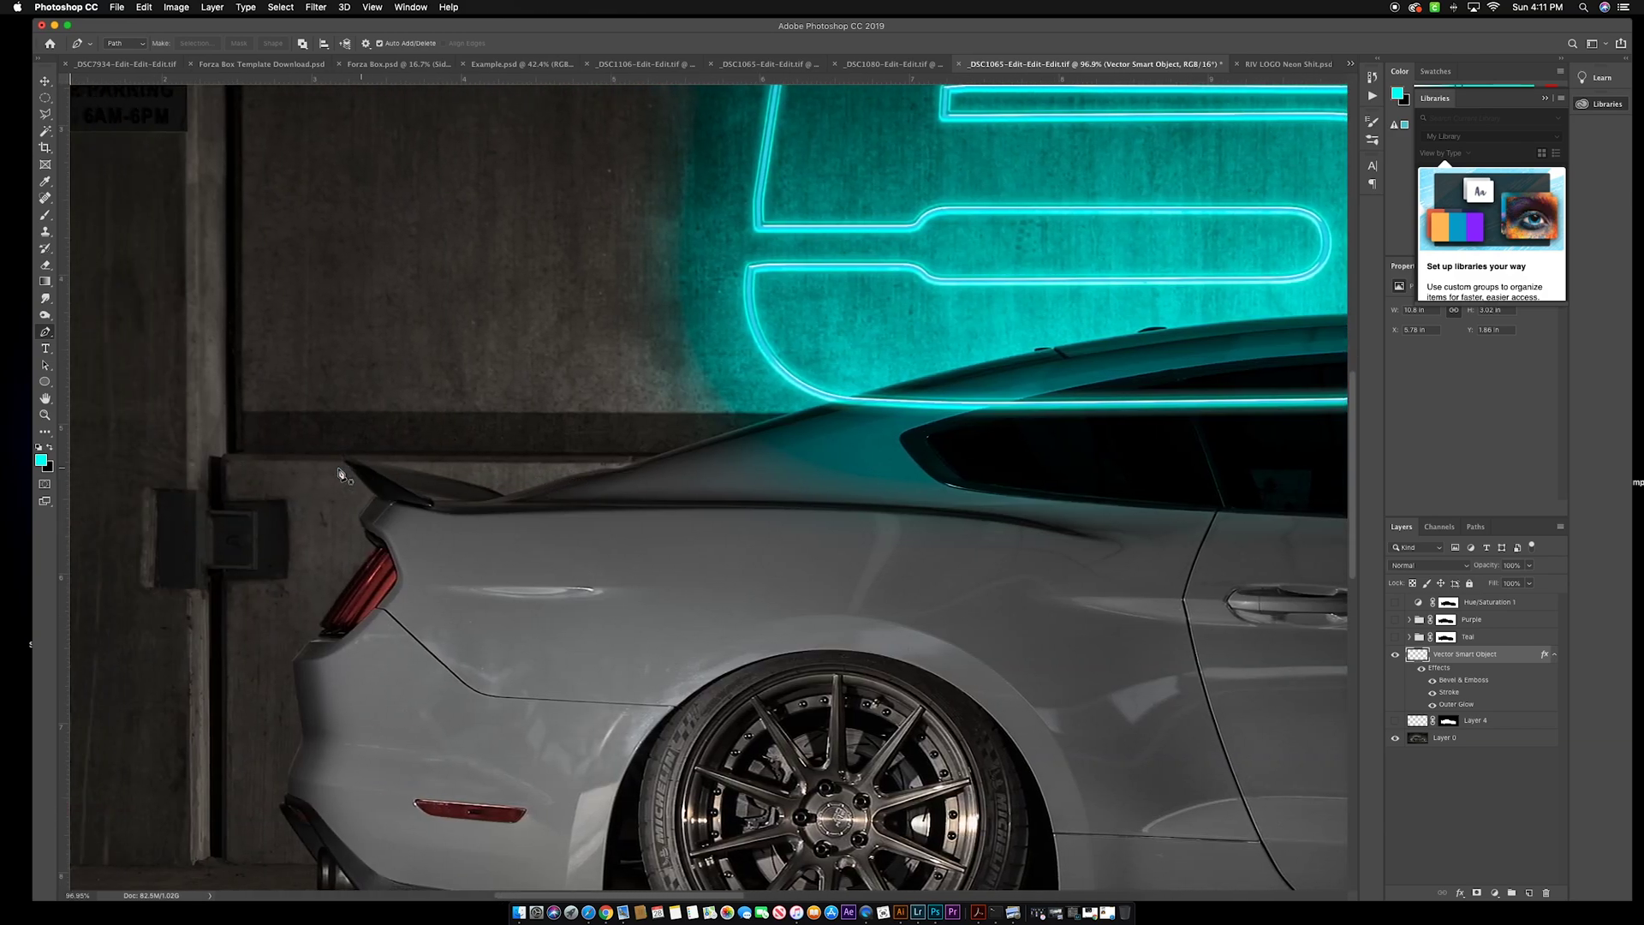
left_click_drag(365, 461, 526, 501)
left_click(524, 496)
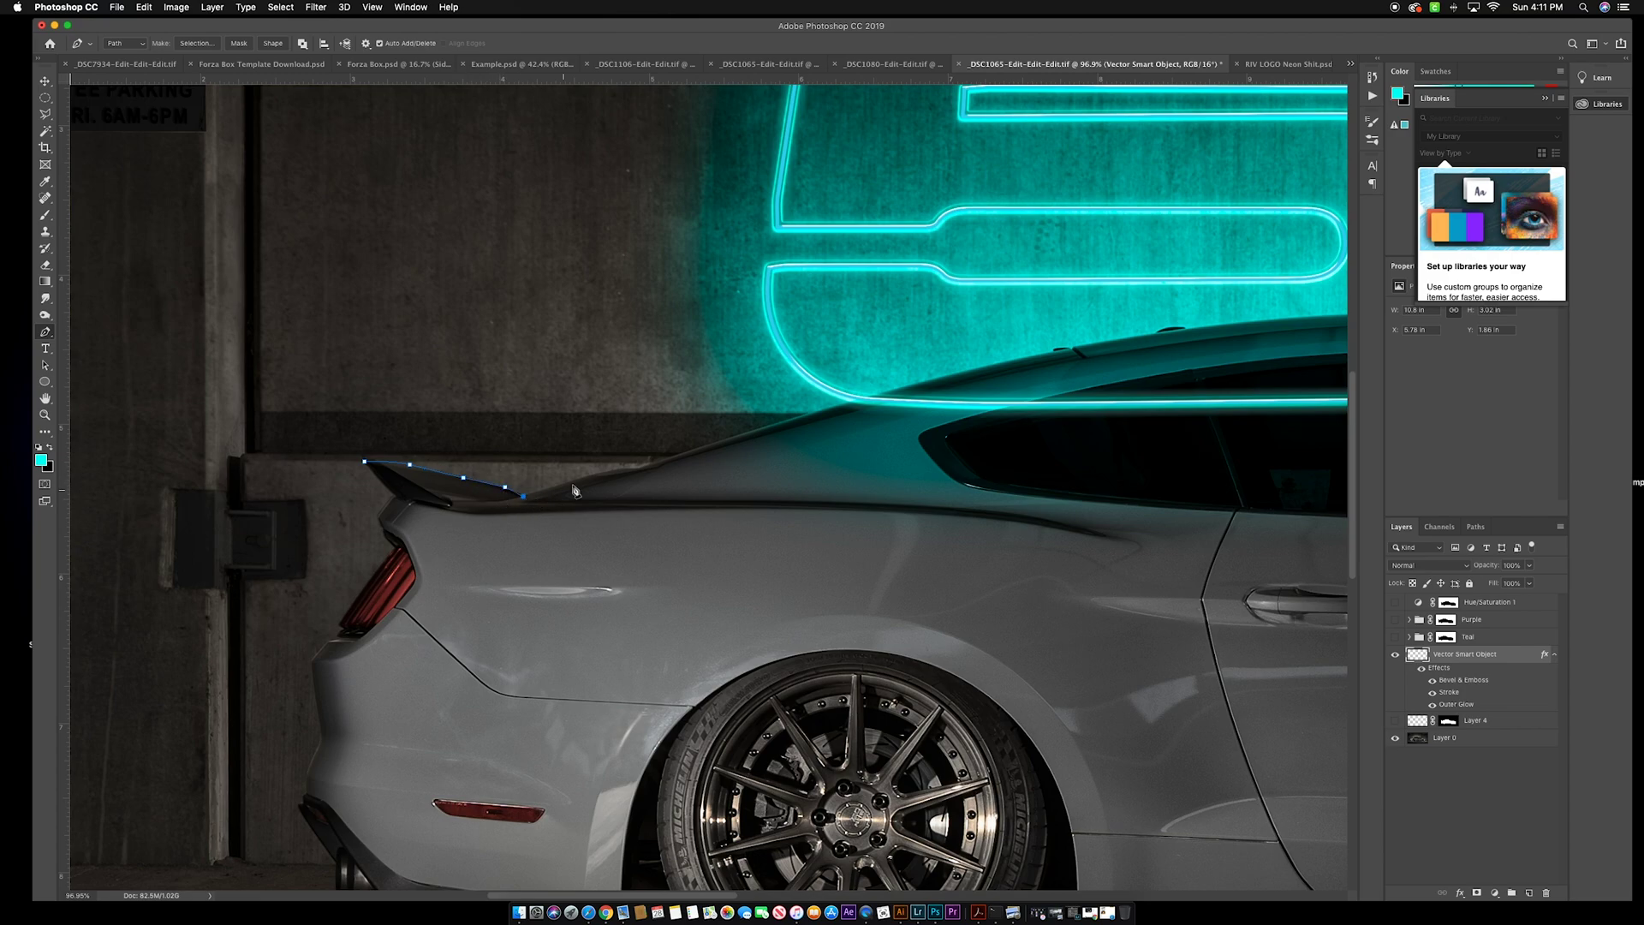
Extend the path from the trunk up the sloping rear window line to the back of the roof
left_click_drag(609, 471, 642, 469)
left_click_drag(913, 384, 965, 369)
left_click(915, 387)
left_click_drag(1148, 334, 1175, 329)
left_click(1160, 337)
Continue the path over the small bump at the back of the roof to the roof's highest point
scroll(1177, 329, "right", 5)
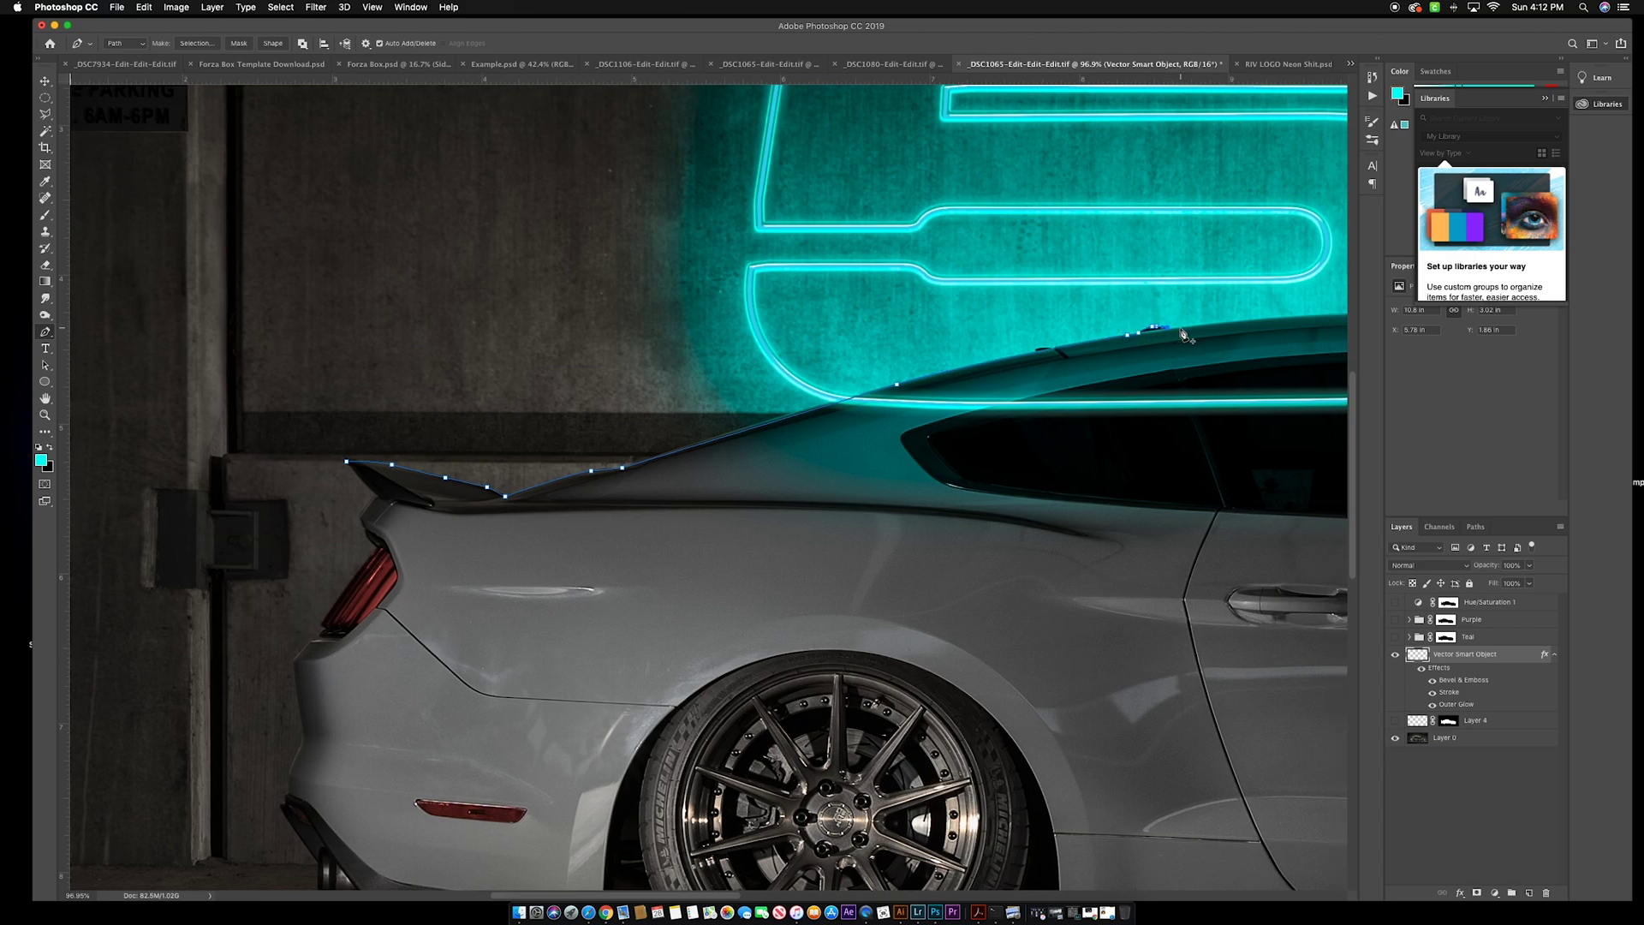
left_click_drag(967, 324, 978, 326)
left_click(969, 328)
left_click(970, 329)
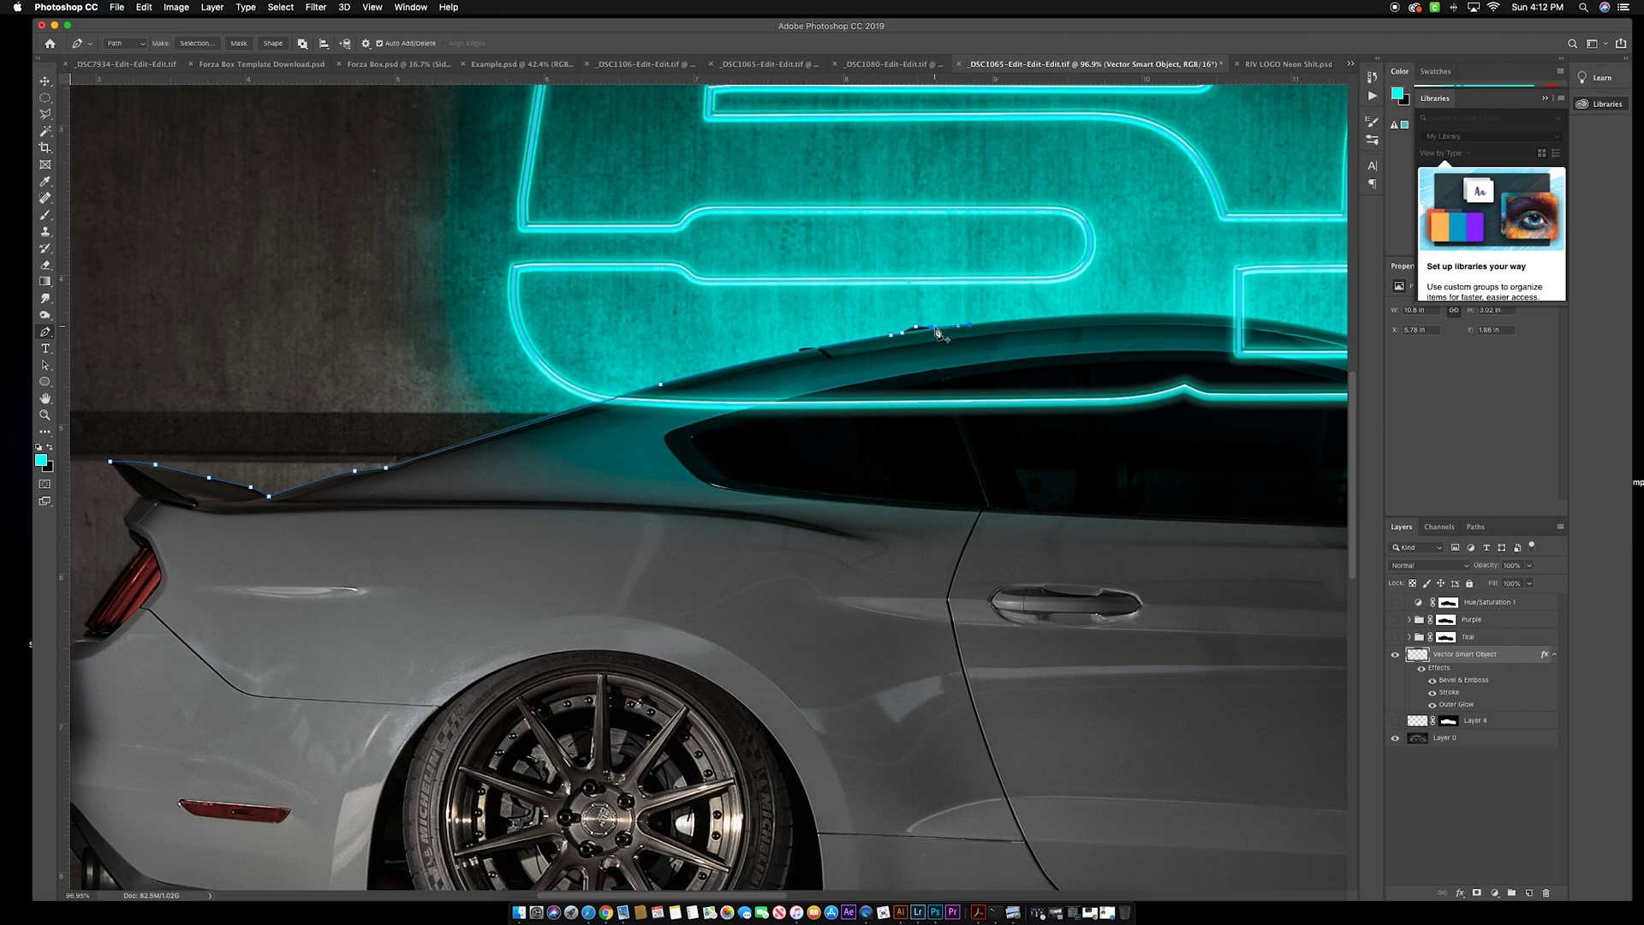
left_click(933, 330)
left_click(1154, 313)
Trace the path down the front of the roof and along the windshield to its base
scroll(1156, 312, "right", 8)
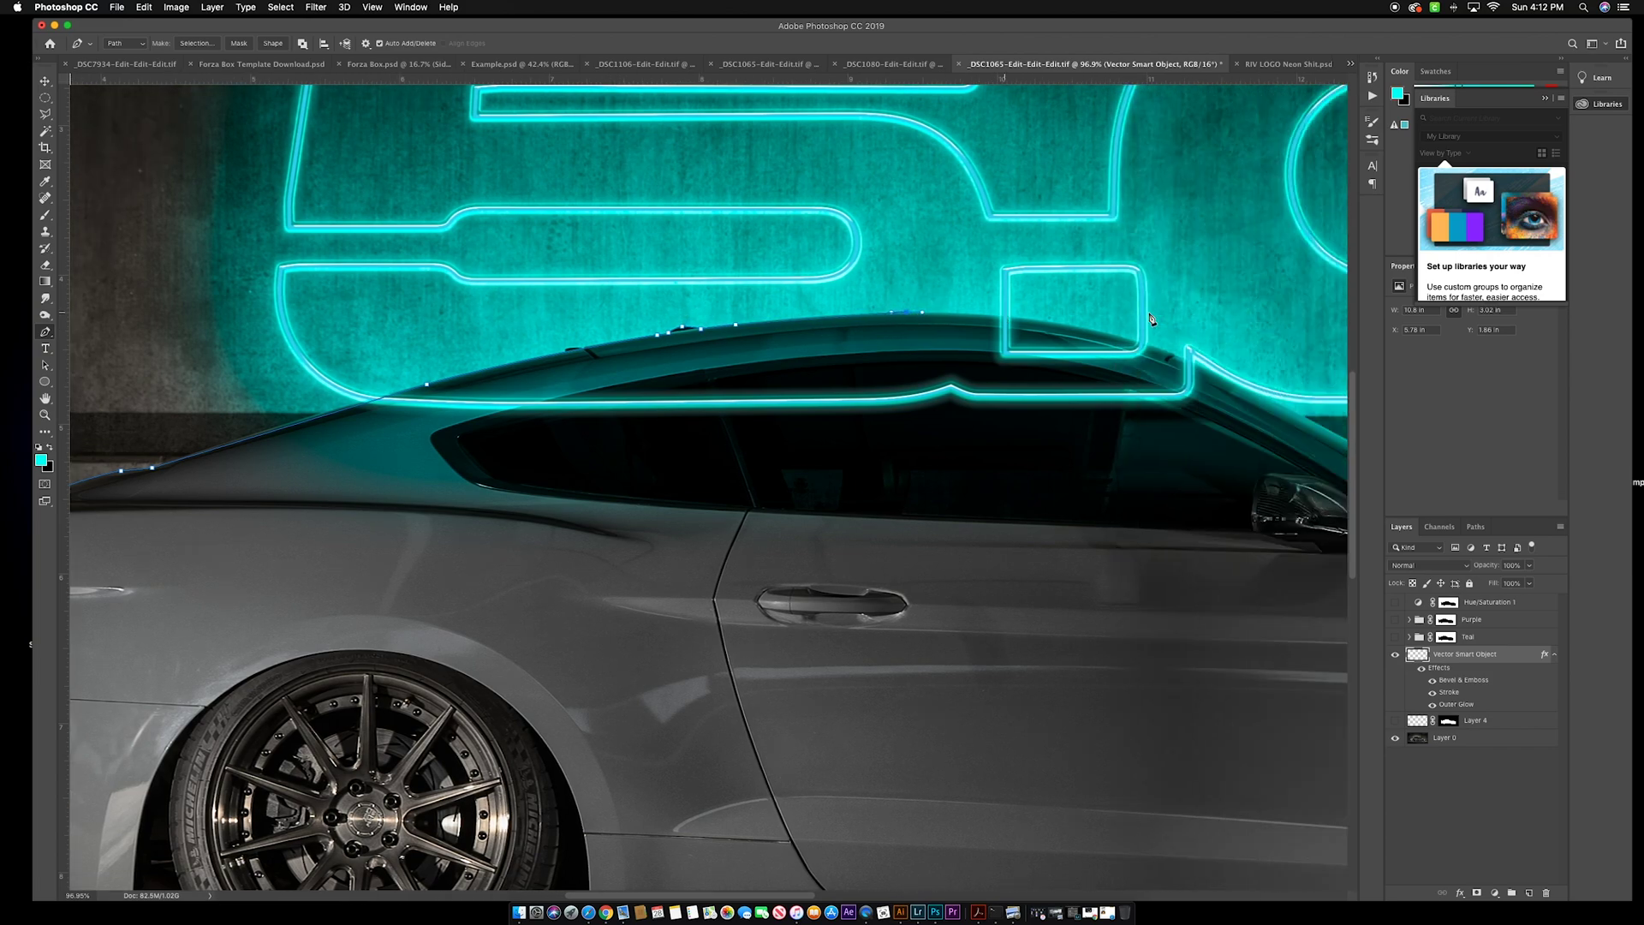
left_click_drag(1026, 345, 1091, 363)
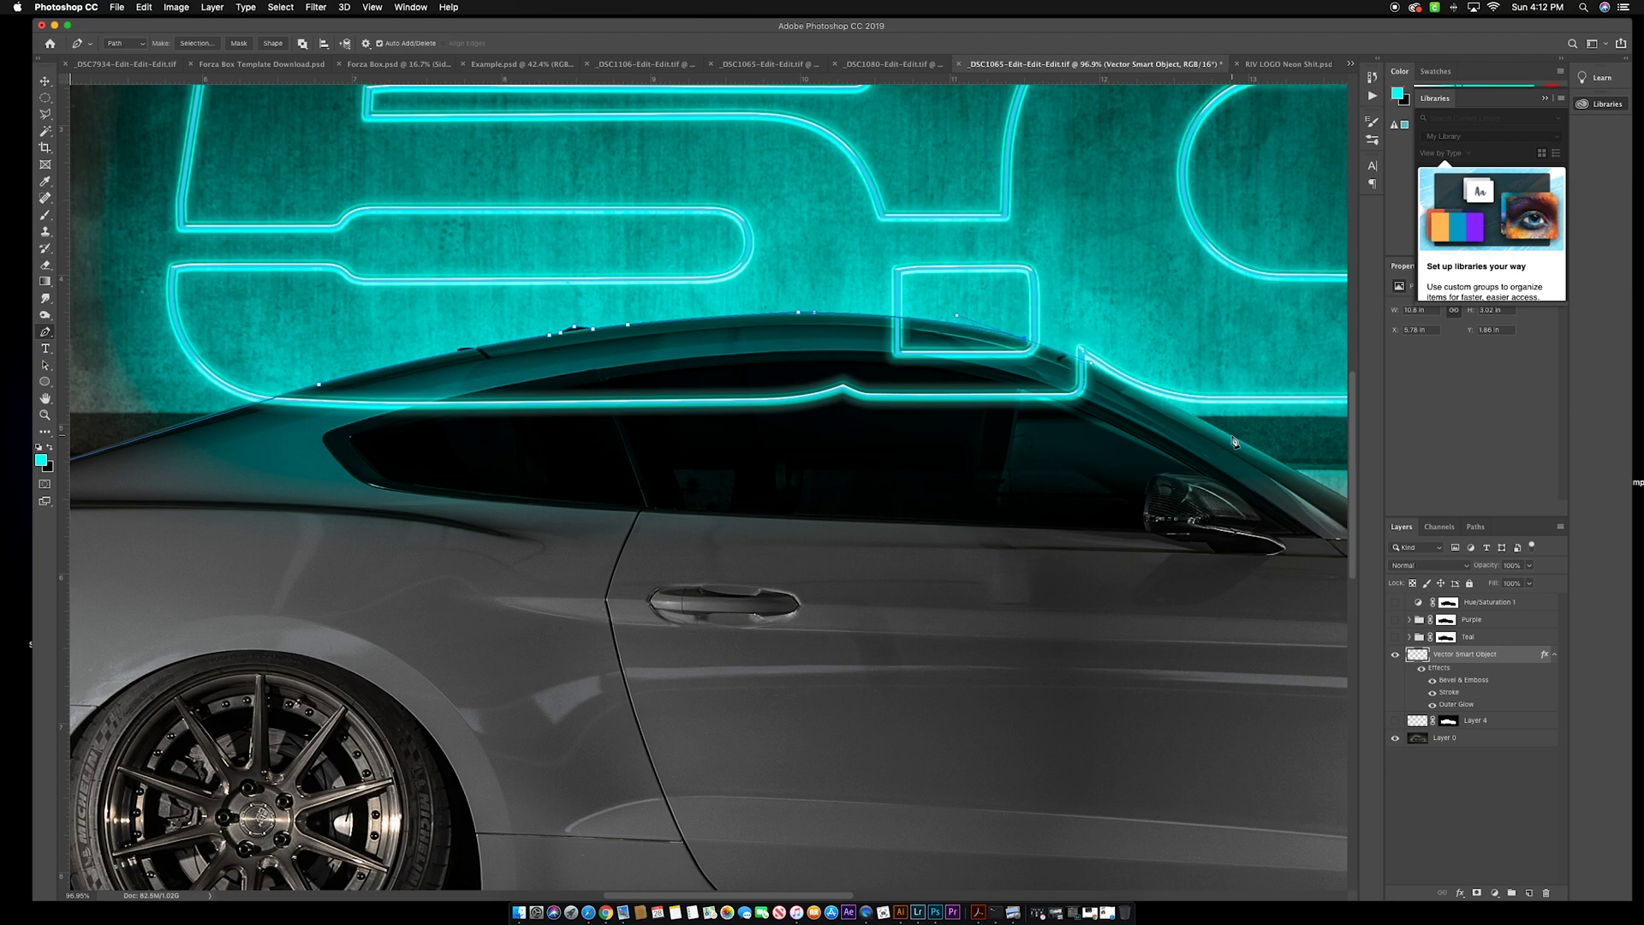
left_click_drag(1234, 441, 1247, 444)
scroll(1247, 445, "right", 5)
left_click(955, 509)
left_click(991, 528)
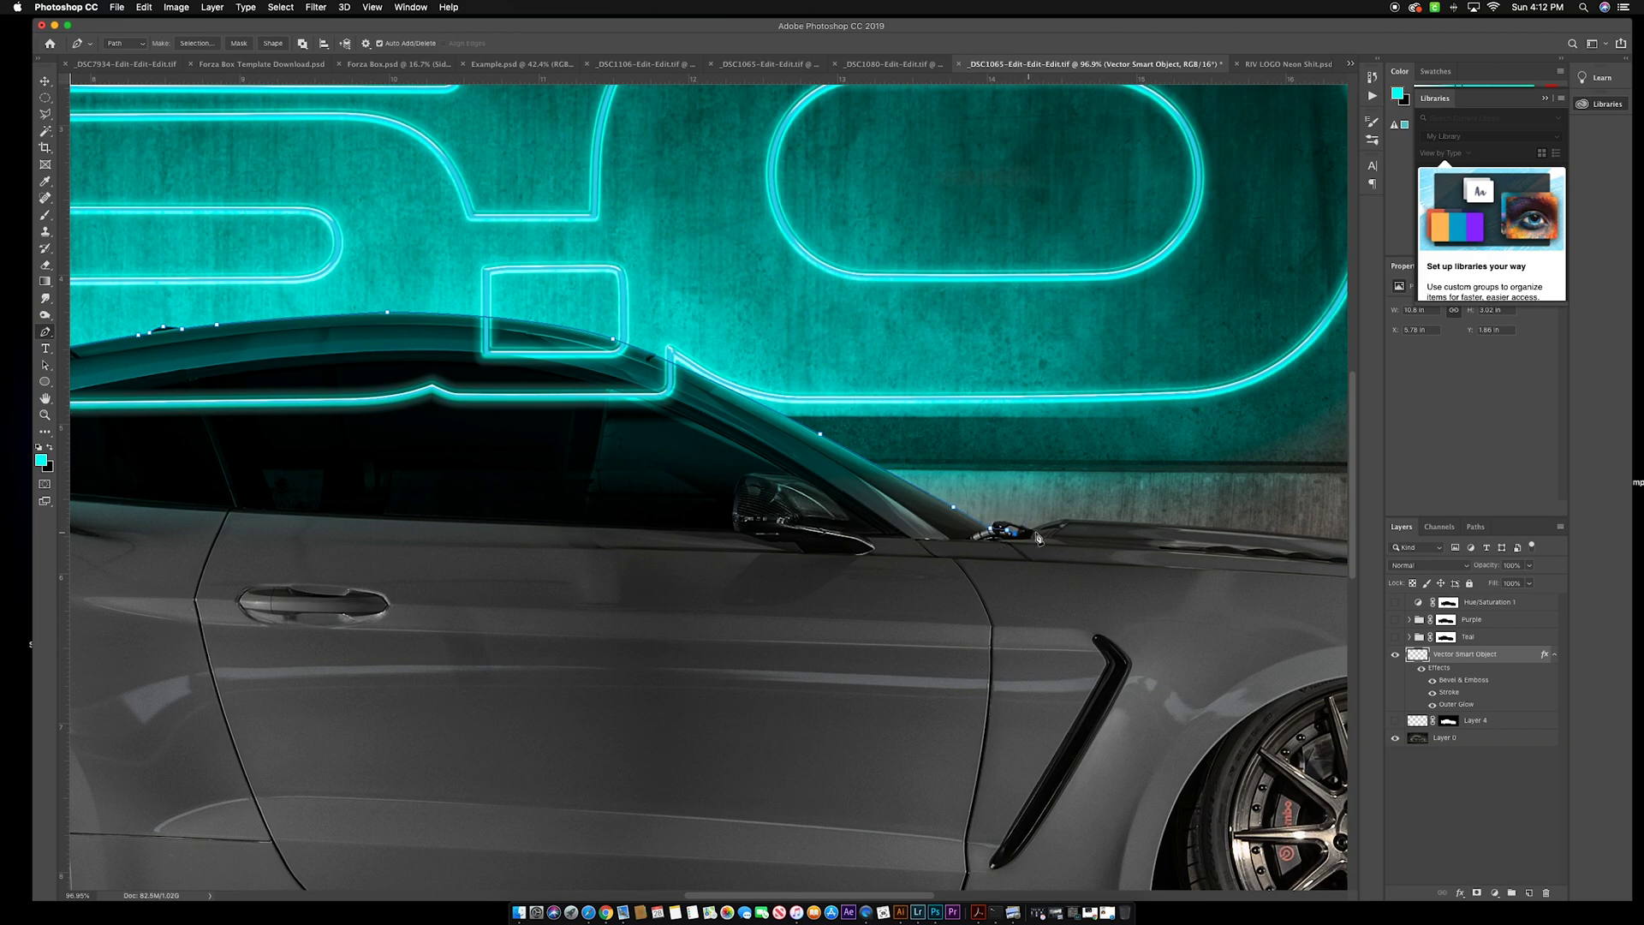
Trace the path around the wiper area and onto the rear part of the hood
left_click(1044, 528)
left_click(1062, 521)
scroll(1062, 521, "right", 5)
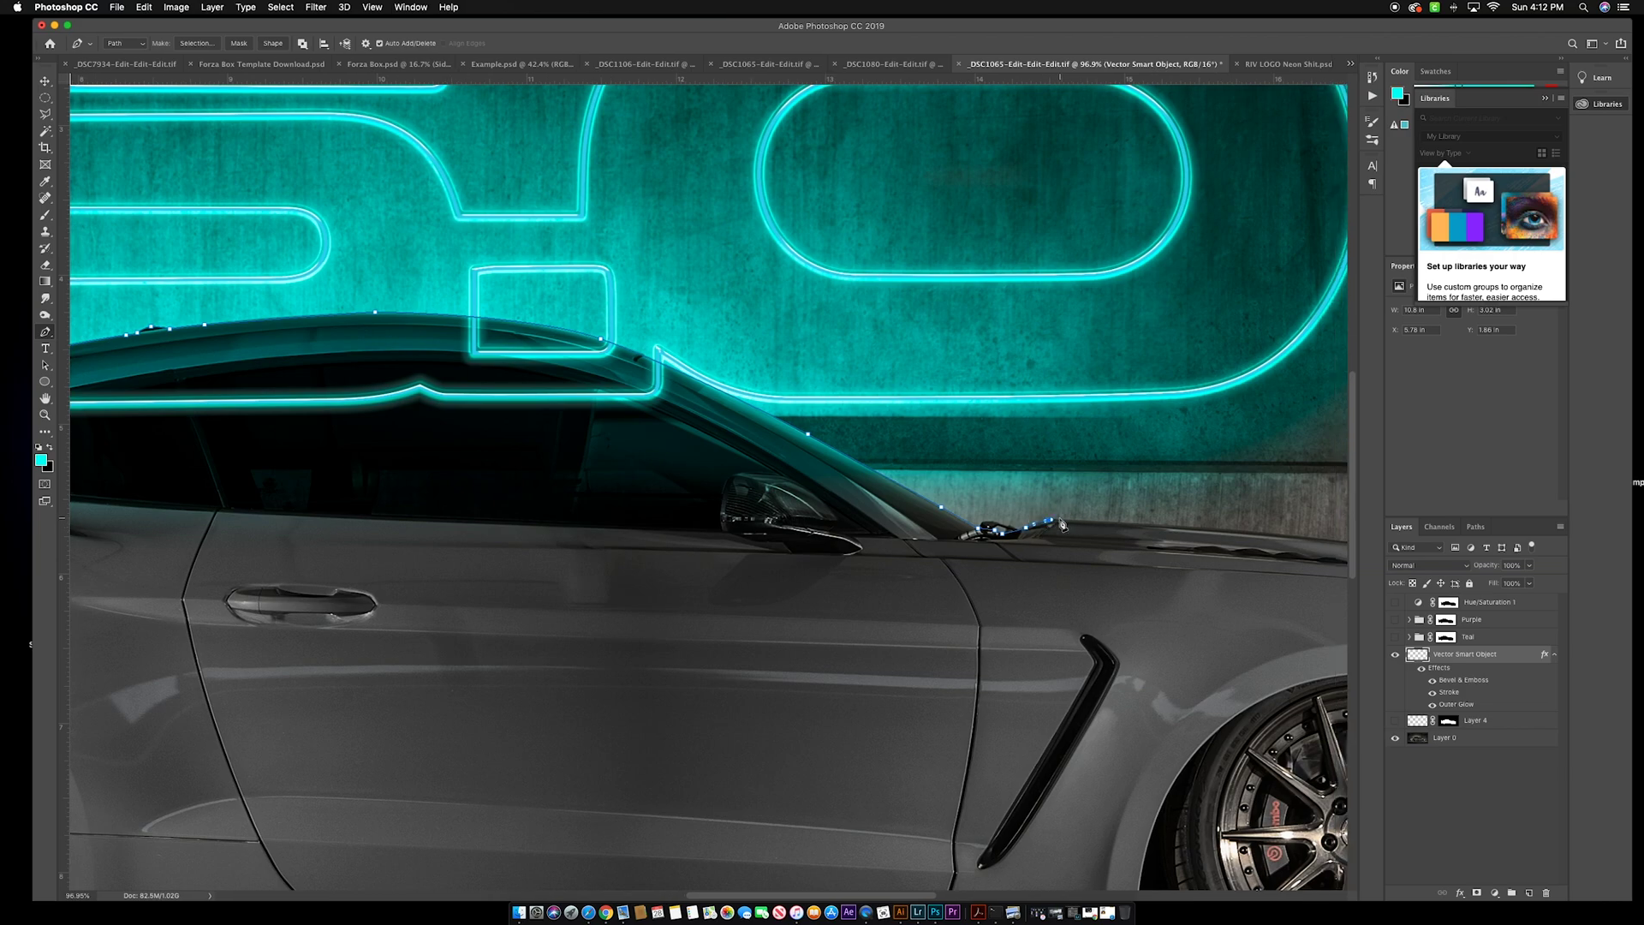
left_click_drag(1039, 528, 1077, 531)
Continue the path along the hood and its front step to the tip of the car's nose
scroll(1077, 537, "right", 10)
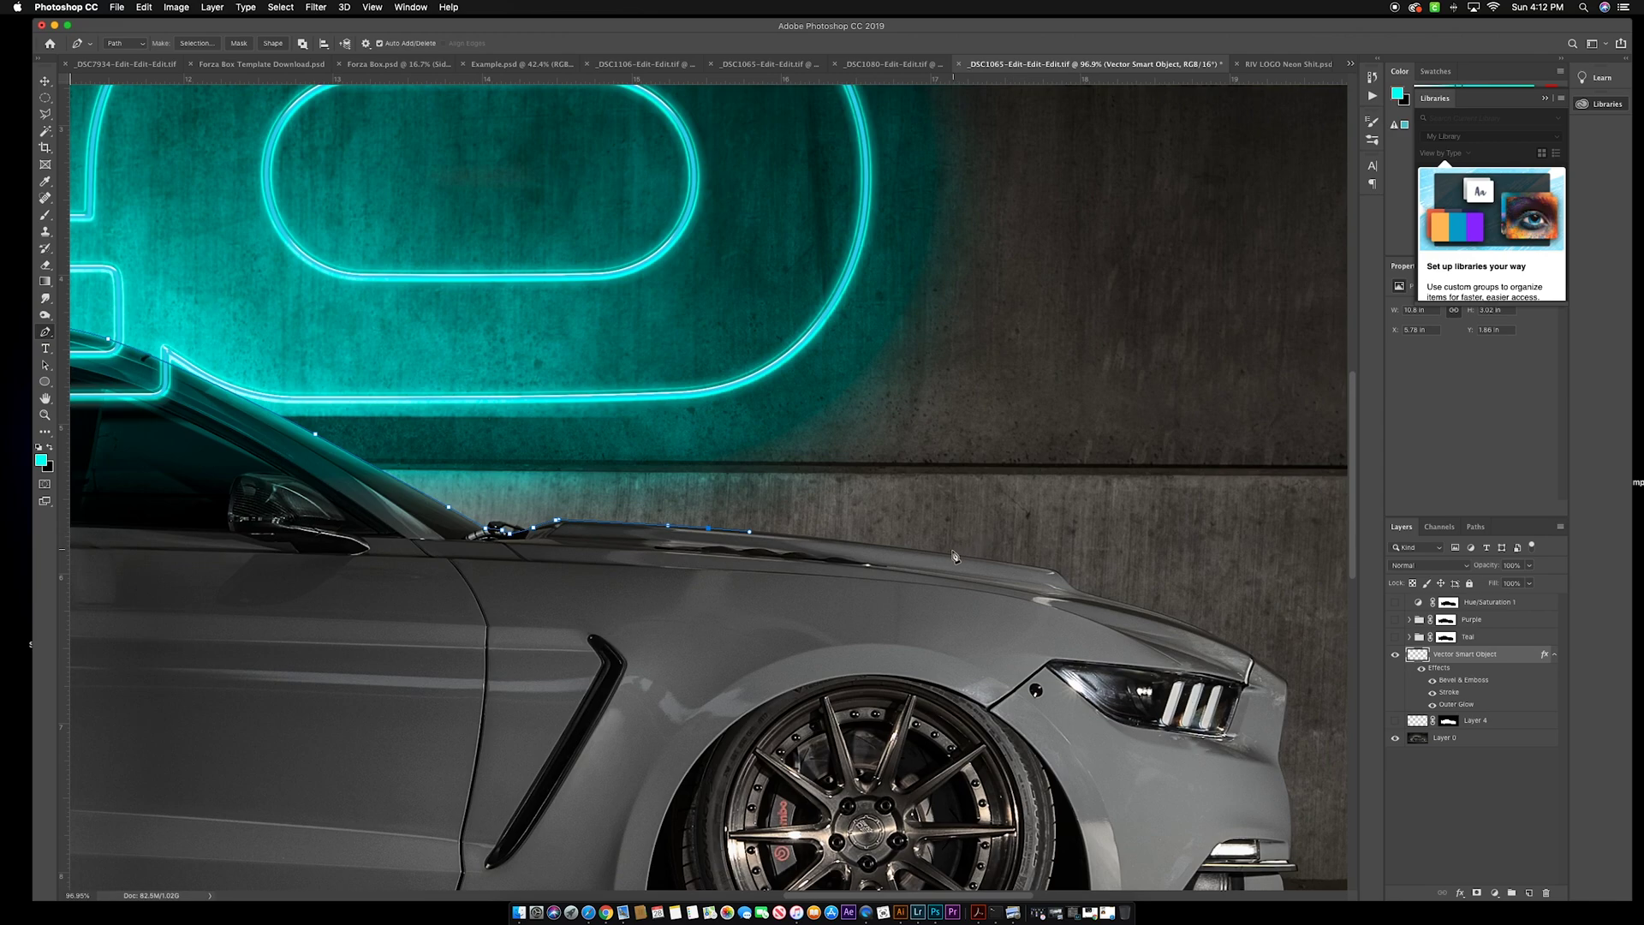
left_click_drag(950, 554, 1054, 572)
left_click(1068, 583)
left_click(1105, 601)
left_click(1238, 649)
left_click_drag(1238, 649, 1287, 675)
left_click(1289, 681)
Trace the path down the front bumper's outer edge from the nose to the trim below the fog light
scroll(1294, 692, "down", 3)
scroll(1285, 680, "down", 5)
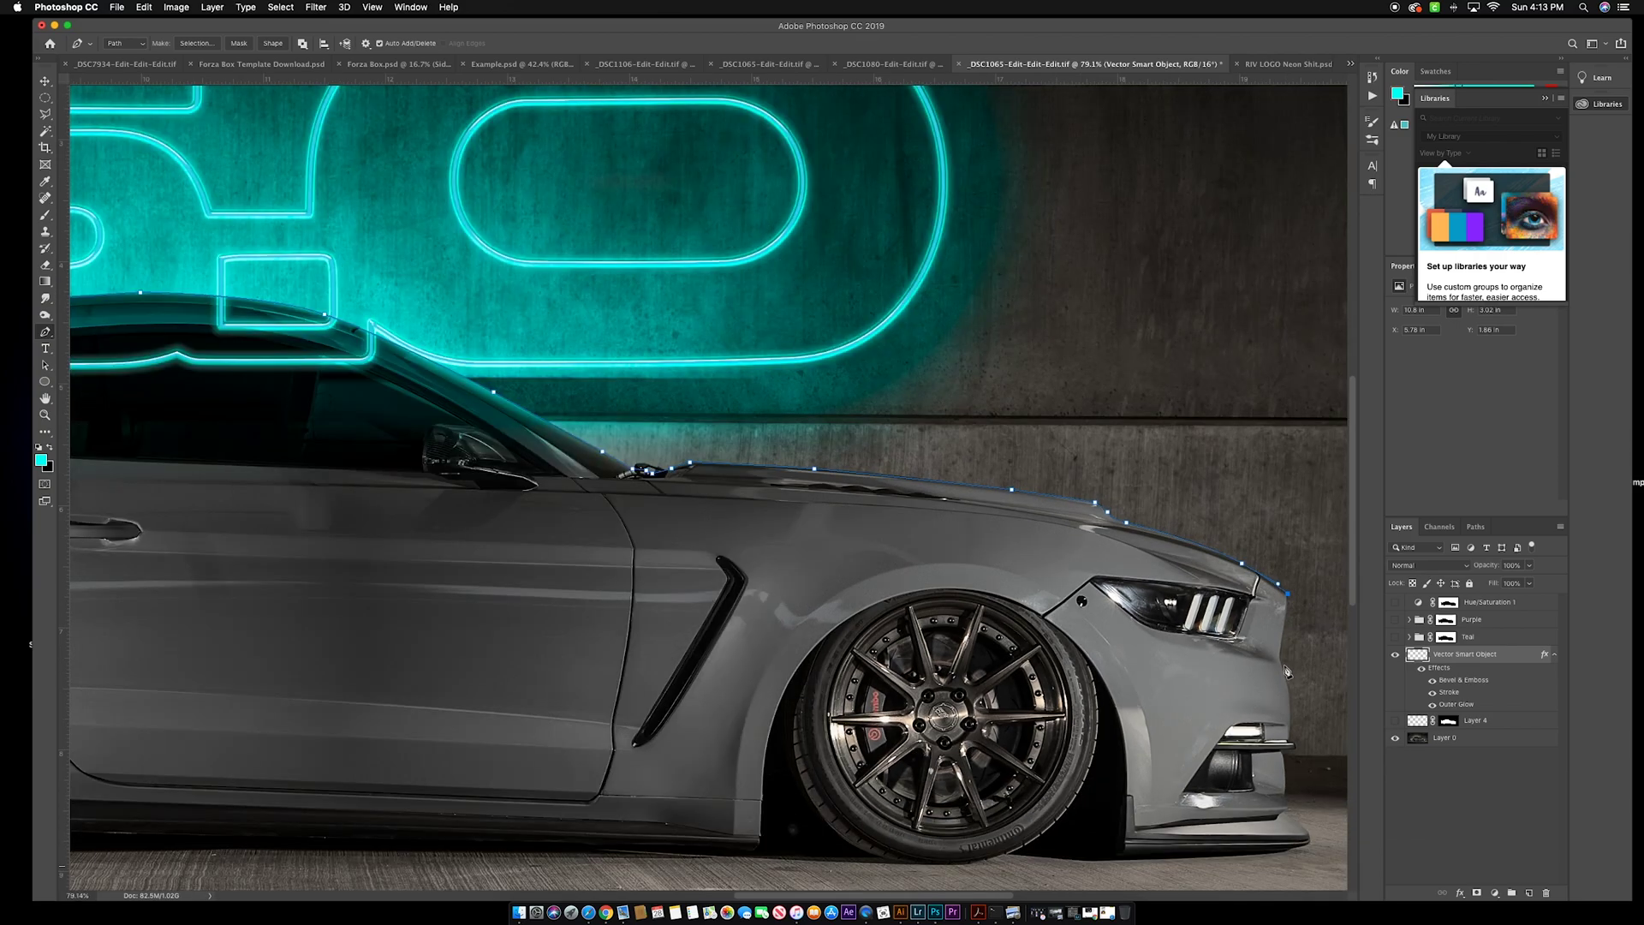
scroll(1157, 662, "up", 3)
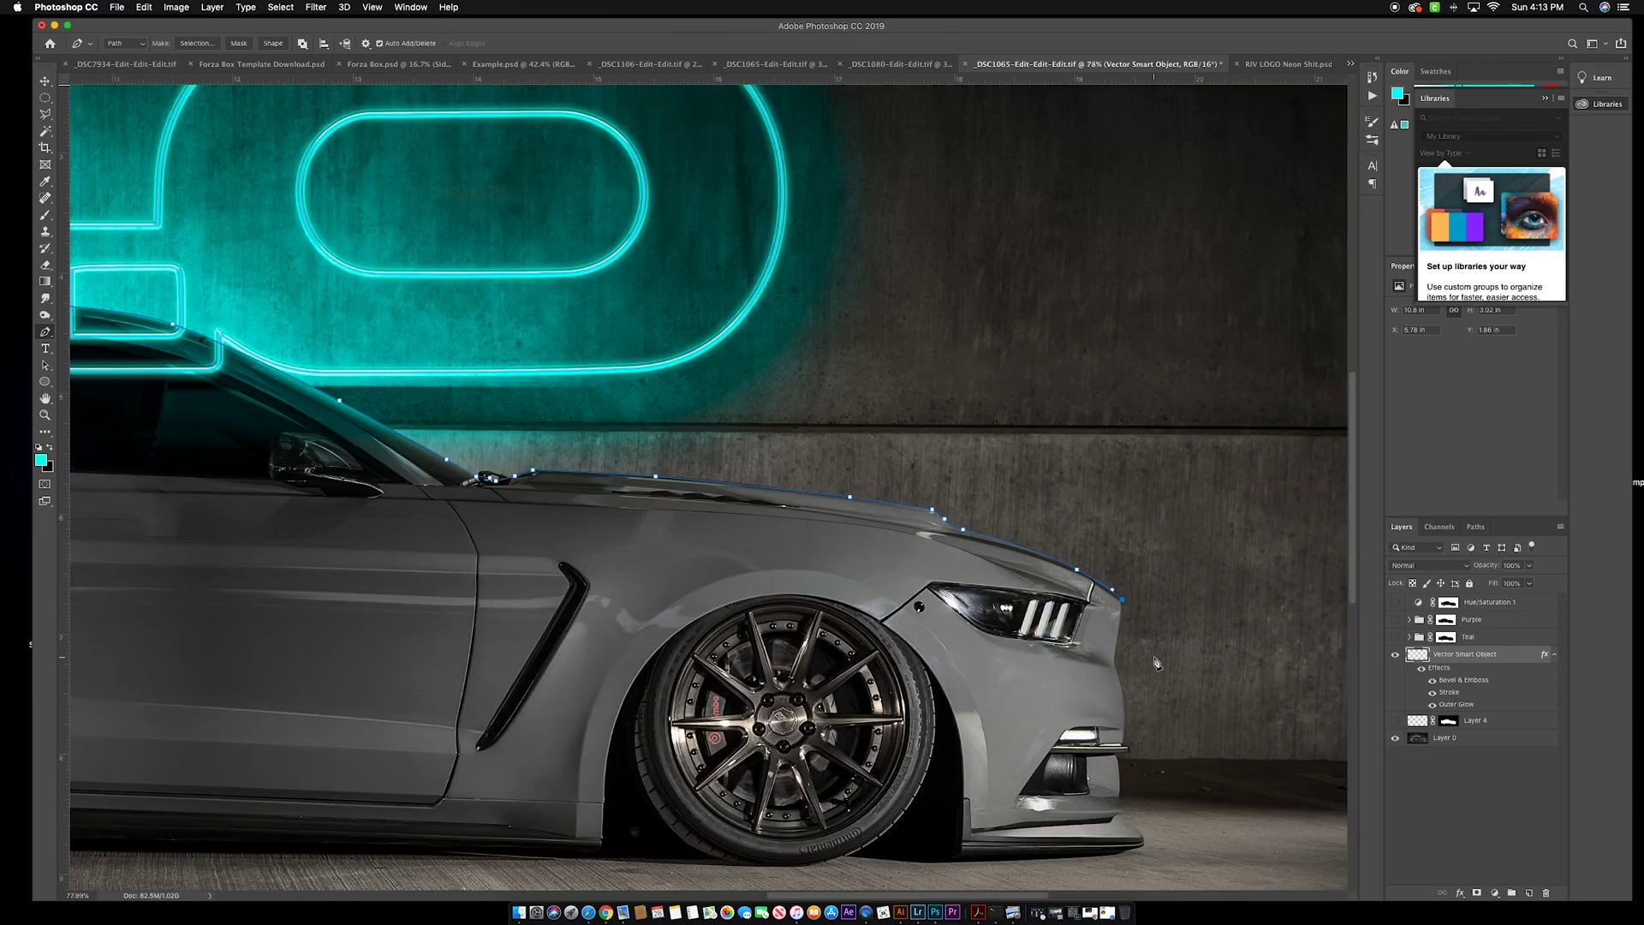
scroll(1157, 662, "up", 4)
left_click(1066, 532)
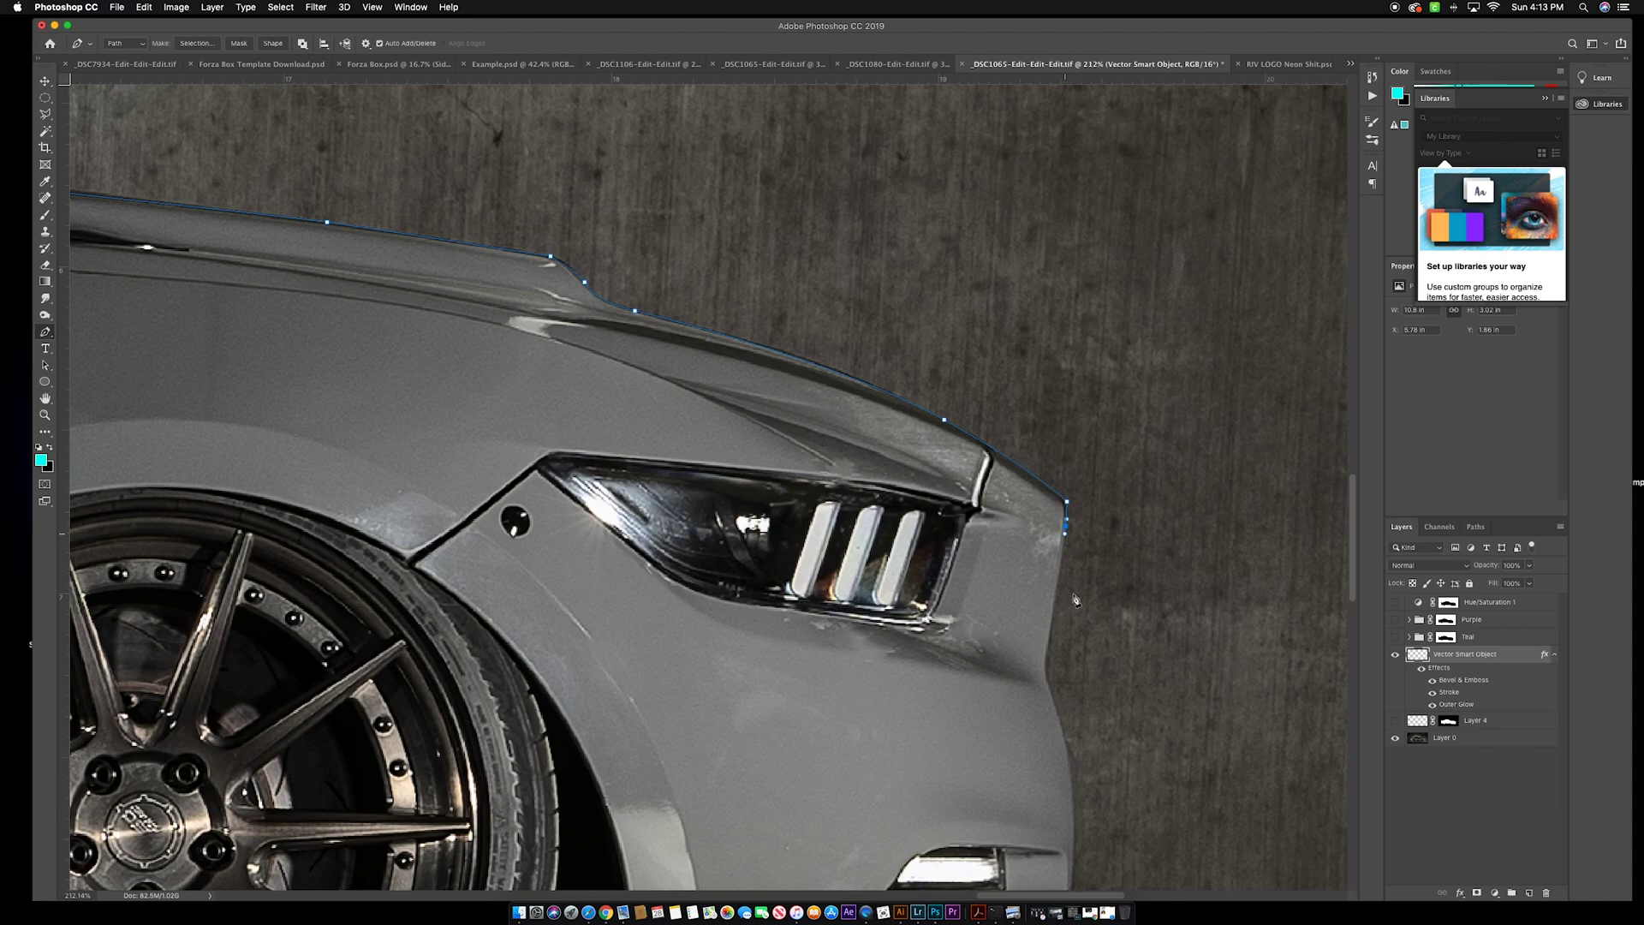
left_click_drag(1051, 638, 1063, 710)
scroll(1063, 710, "down", 3)
left_click_drag(1075, 566, 1077, 594)
left_click_drag(1072, 651, 1077, 657)
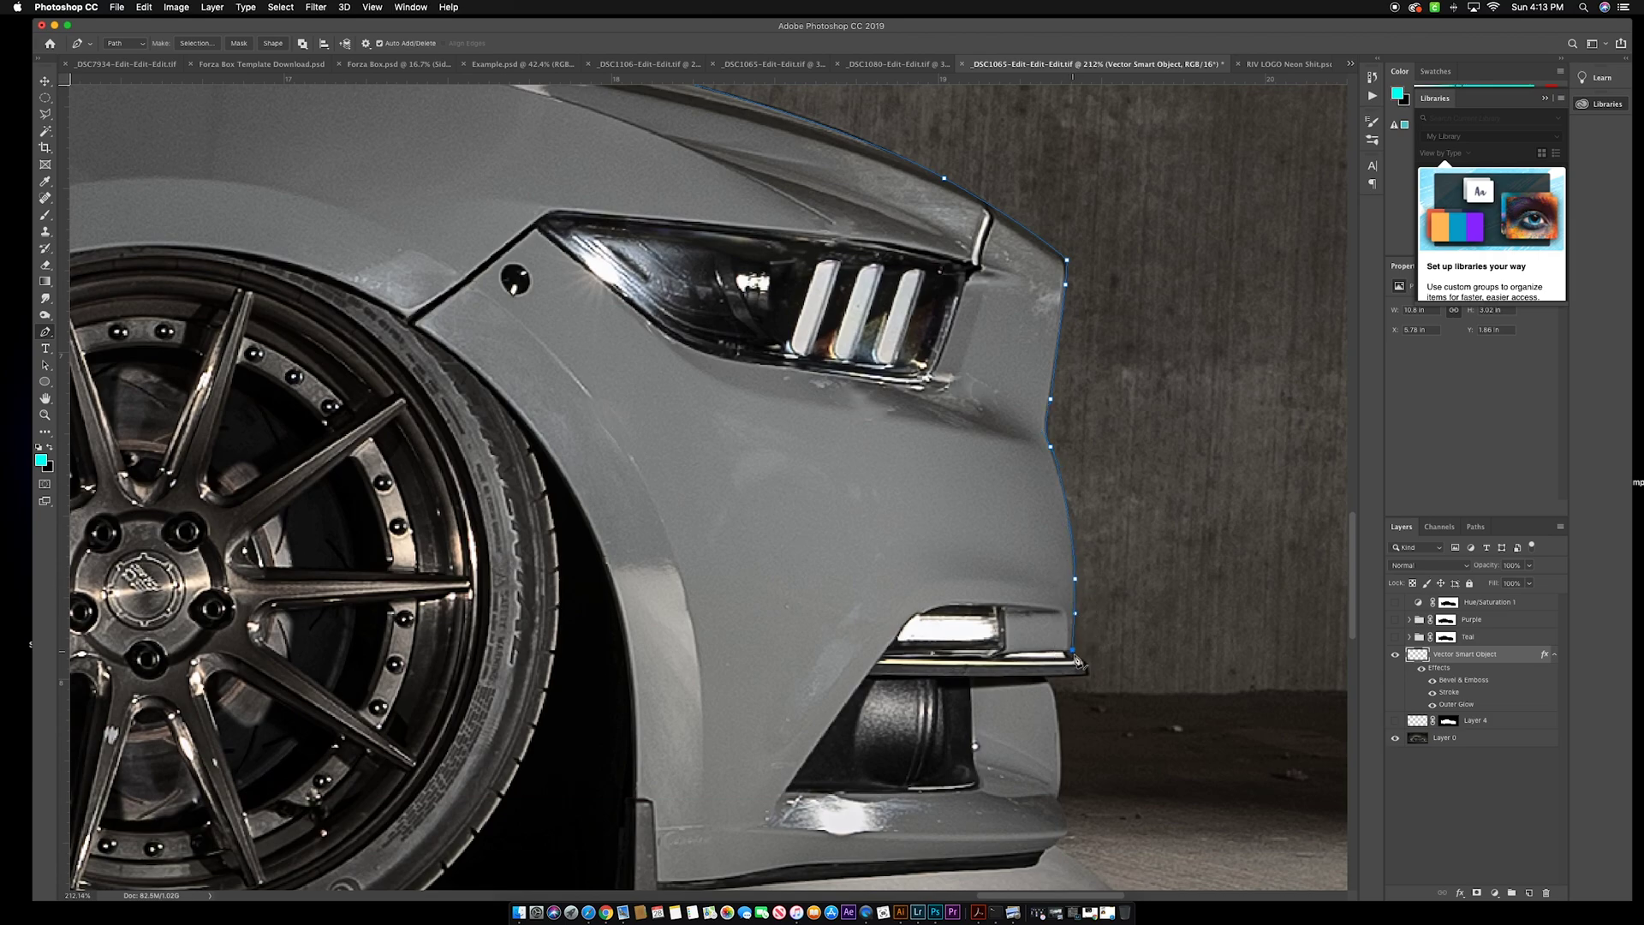
Trace the path around the protruding bumper trim and down the lower bumper's edge to the splitter
left_click(1084, 663)
left_click_drag(1088, 668, 1090, 678)
left_click(1048, 678)
left_click(1057, 709)
left_click(1062, 743)
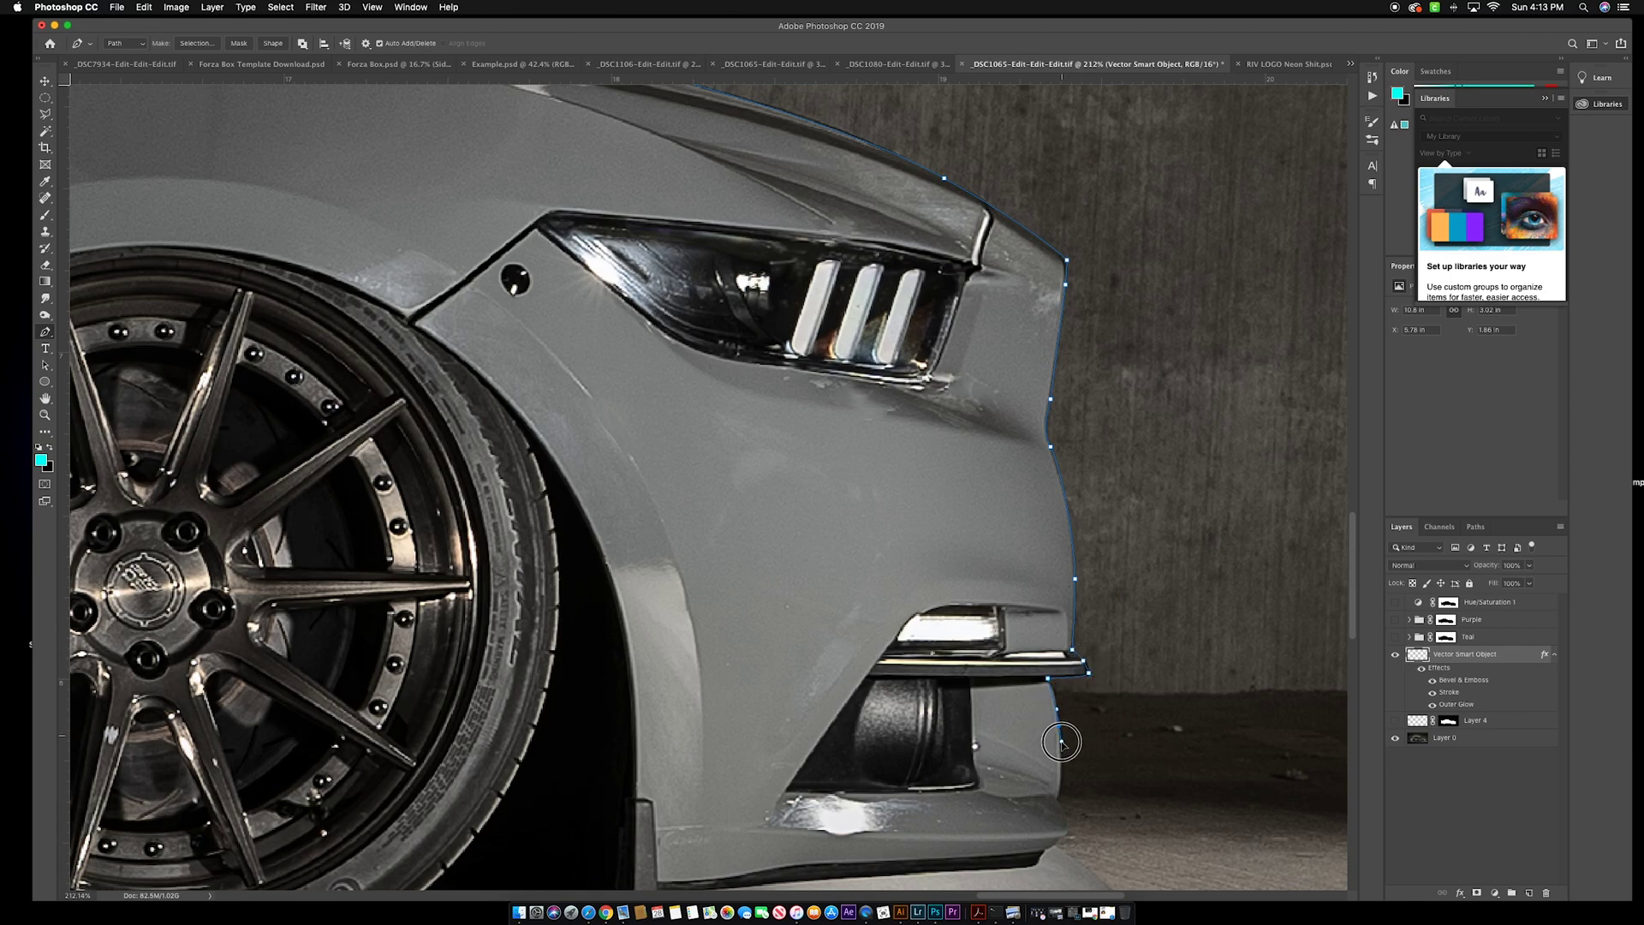
left_click(1059, 796)
left_click_drag(1059, 797, 1057, 801)
left_click(1069, 819)
Extend the path around the front splitter's tip and back along its underside toward the front tyre
scroll(1072, 773, "down", 5)
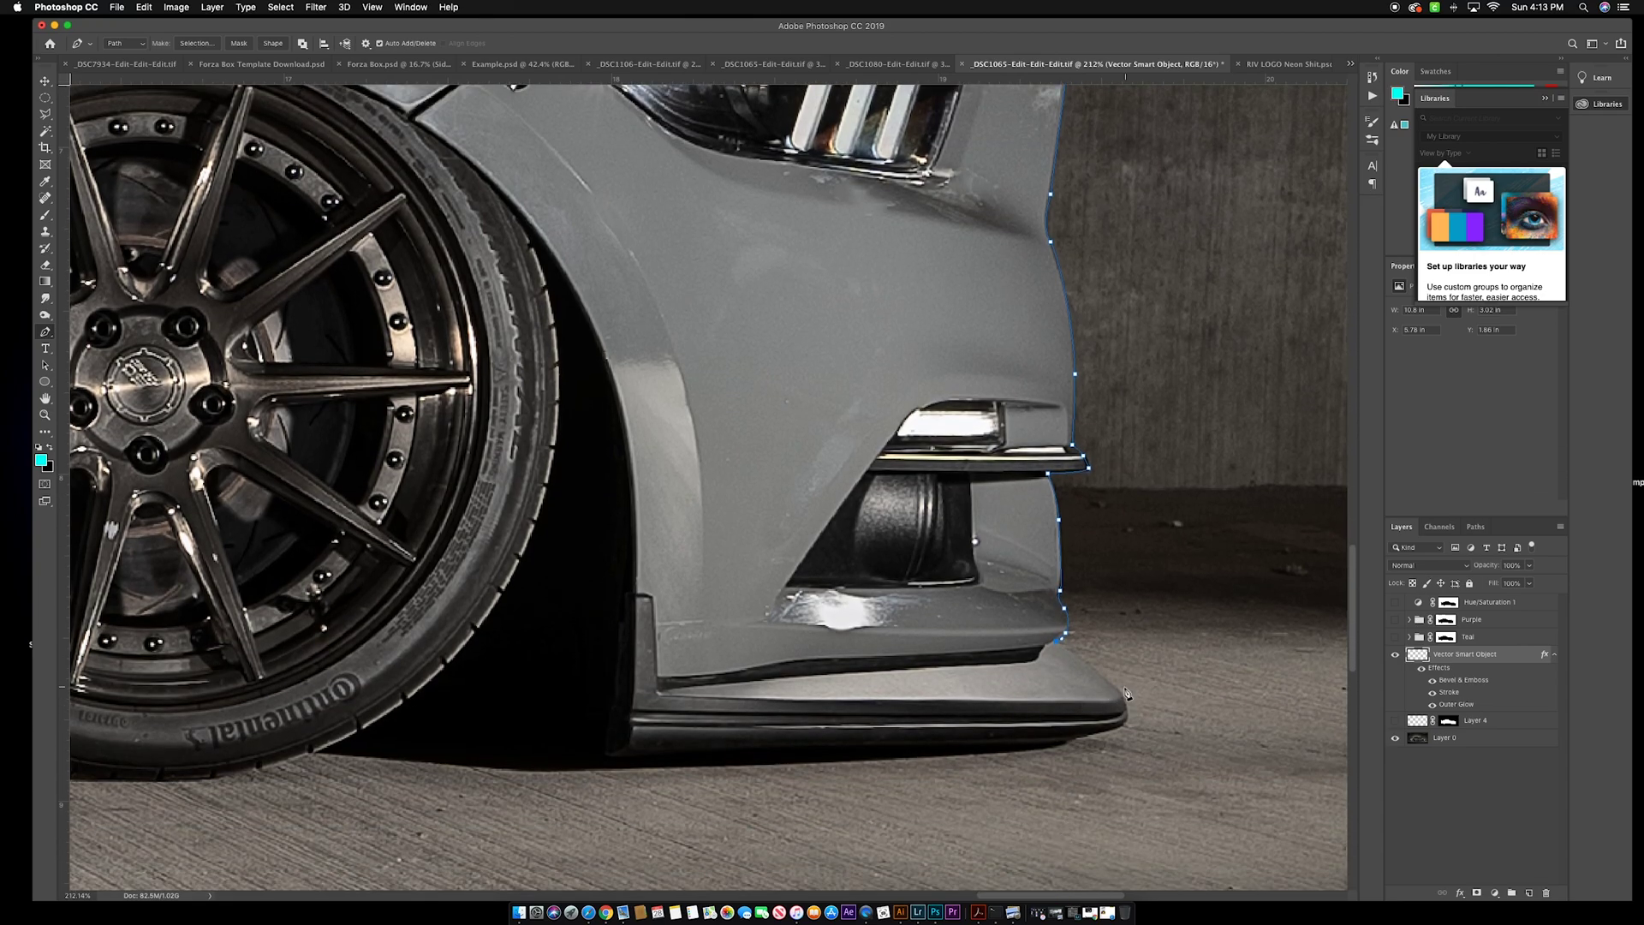
left_click_drag(1116, 692, 1059, 750)
left_click(456, 755)
Trace the path around the bottom of the front tyre where it meets the ground
scroll(467, 758, "left", 5)
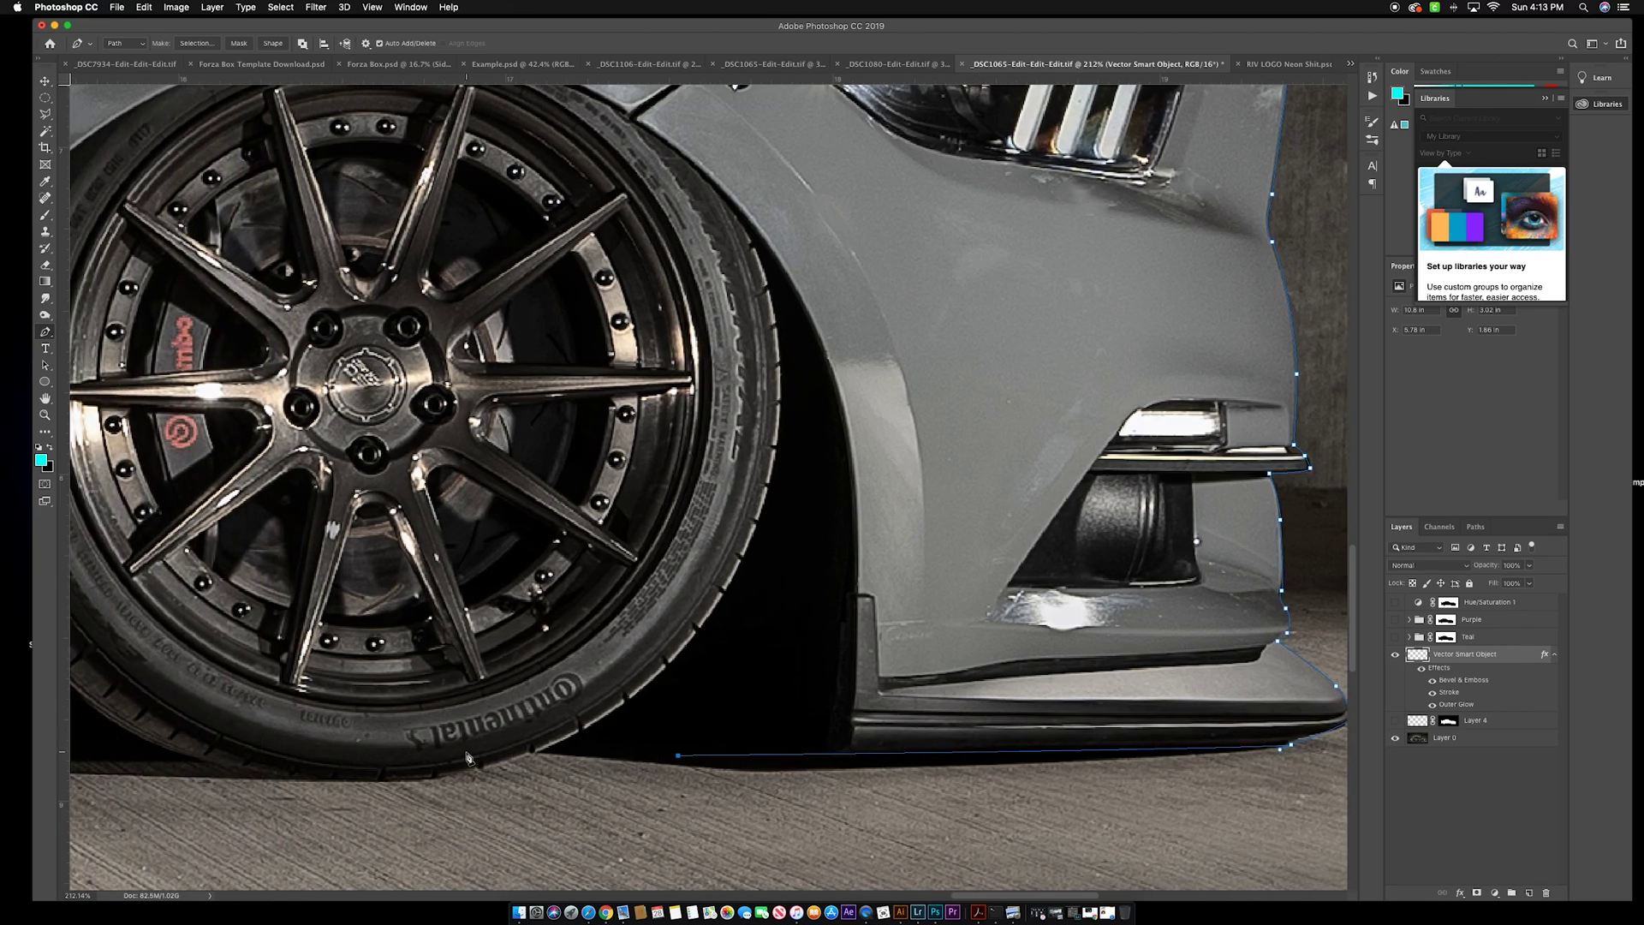
scroll(466, 758, "down", 3)
left_click(516, 754)
left_click_drag(412, 770, 386, 773)
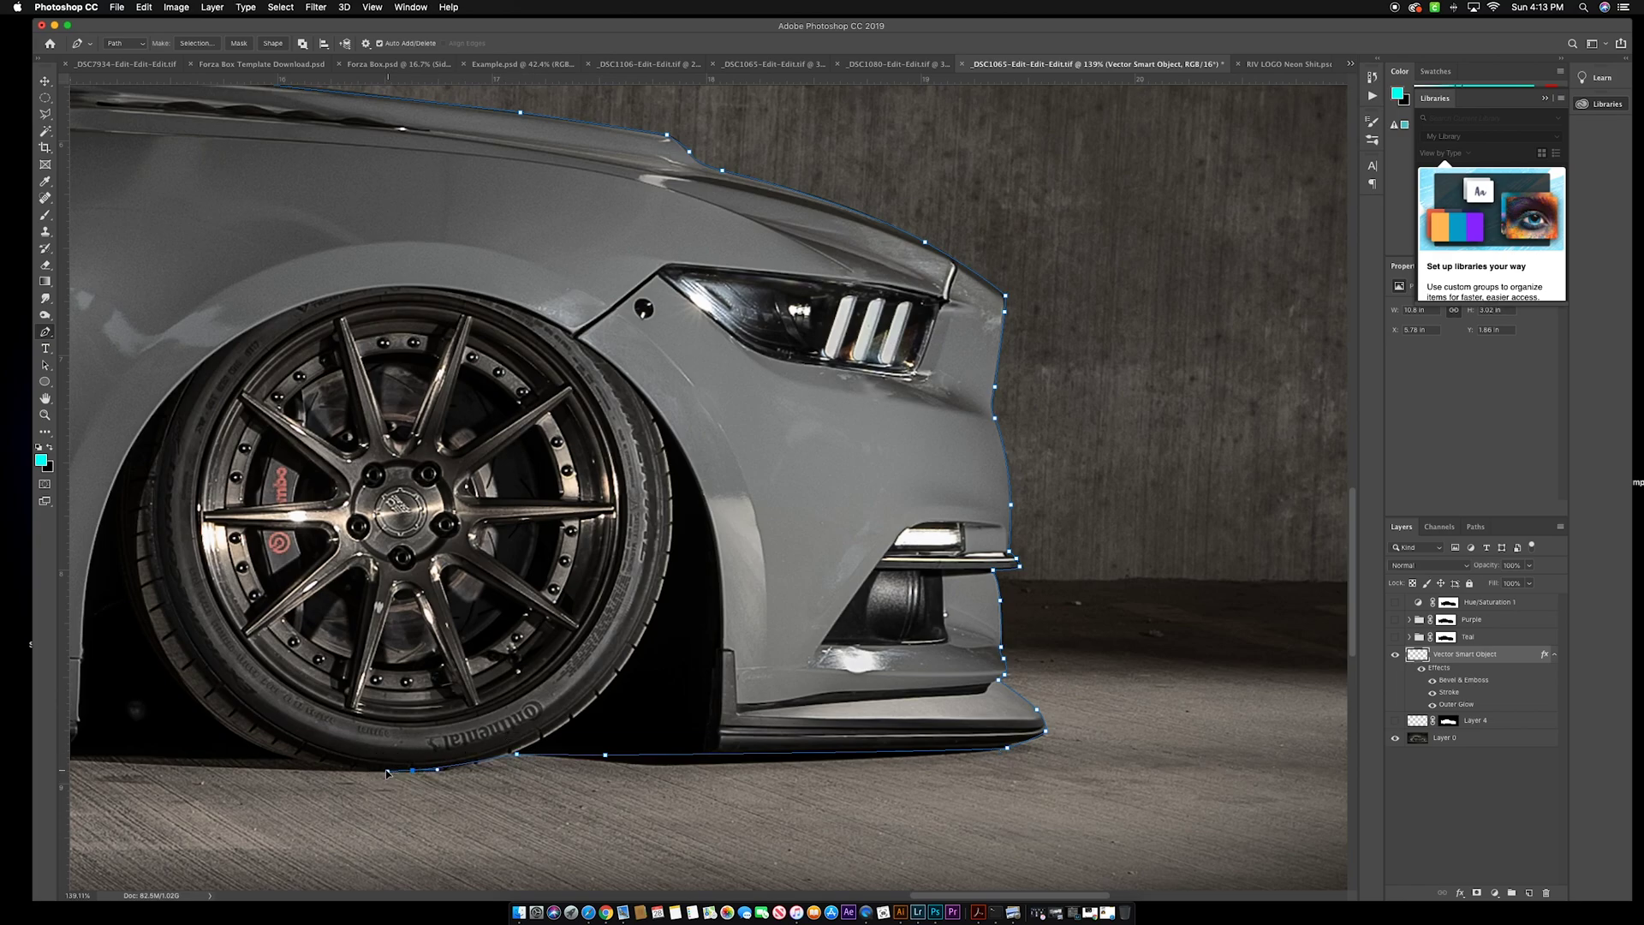
left_click_drag(256, 751, 223, 742)
Extend the path along the underside of the side skirt from the front tyre to the rear tyre
scroll(229, 746, "left", 7)
left_click_drag(383, 750, 369, 755)
scroll(368, 753, "left", 20)
left_click_drag(469, 723, 404, 725)
scroll(430, 723, "left", 9)
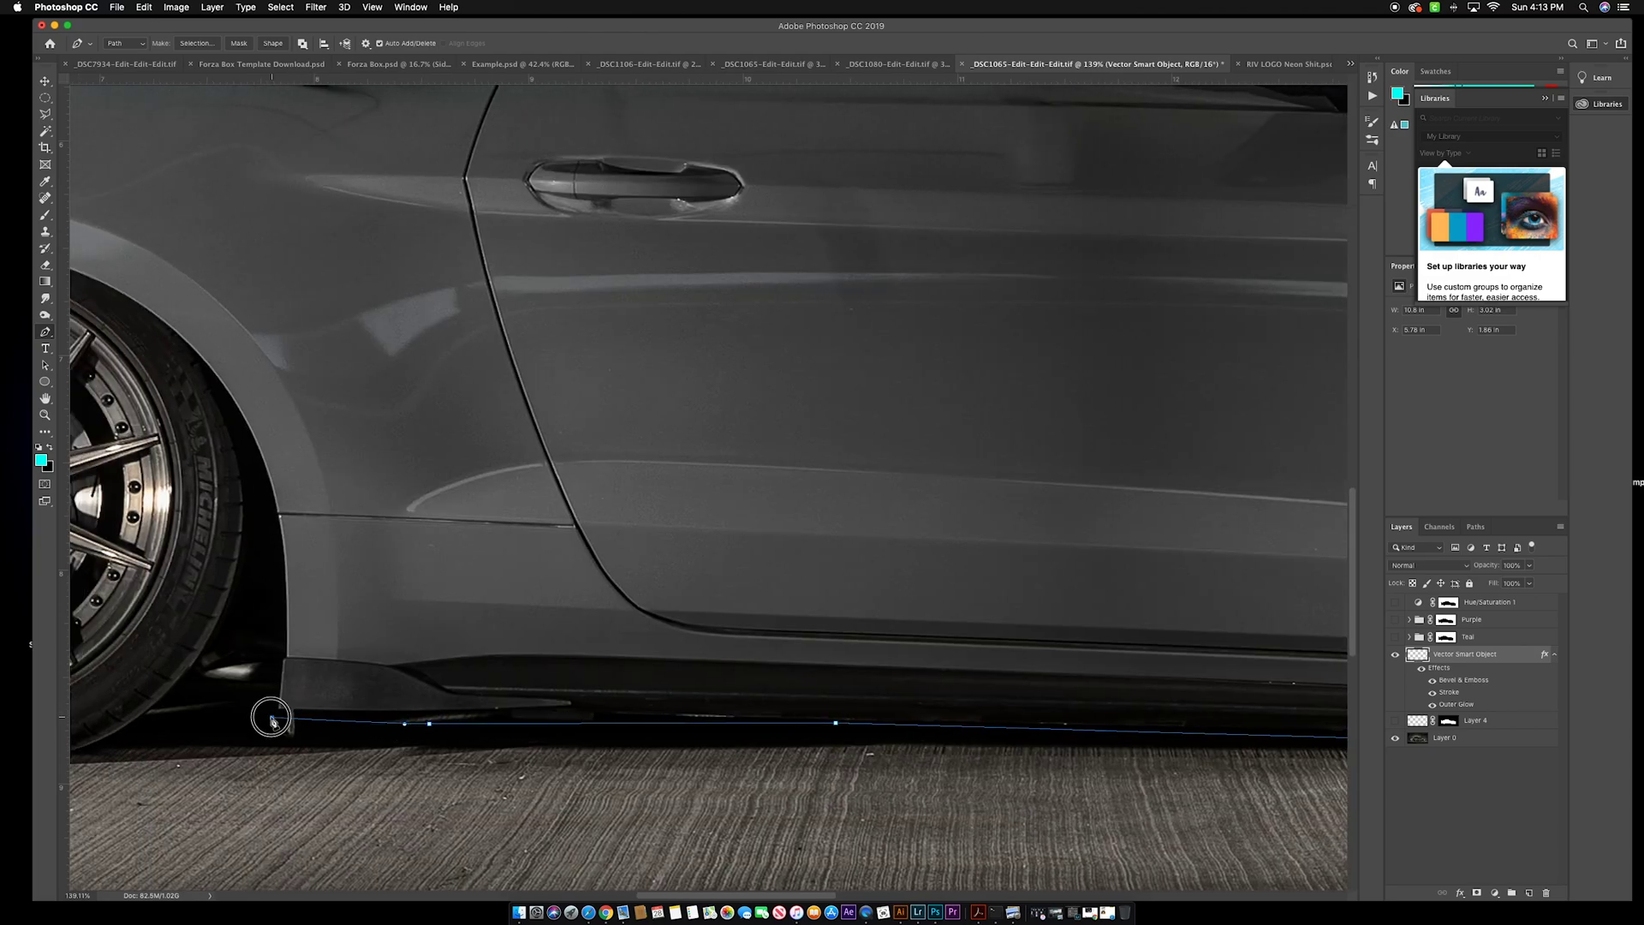
left_click(254, 720)
scroll(248, 722, "left", 3)
left_click(242, 720)
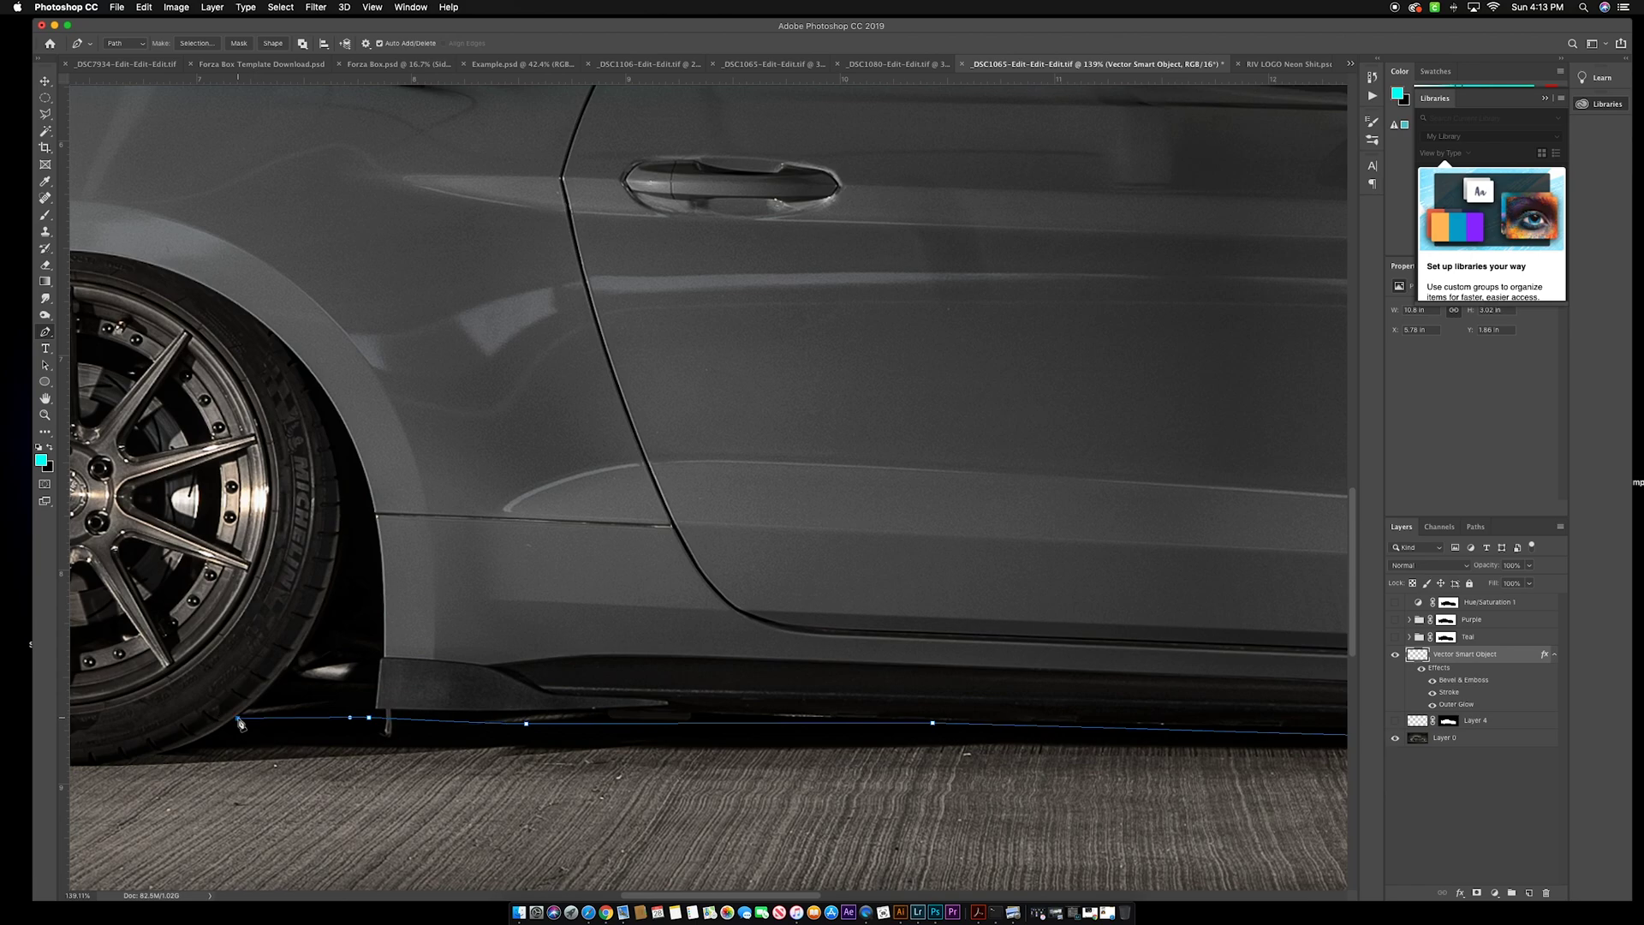
Trace the path around the bottom of the rear tyre and up its rear side
scroll(242, 723, "left", 4)
scroll(242, 723, "left", 4)
scroll(243, 724, "down", 2)
left_click_drag(514, 643, 469, 643)
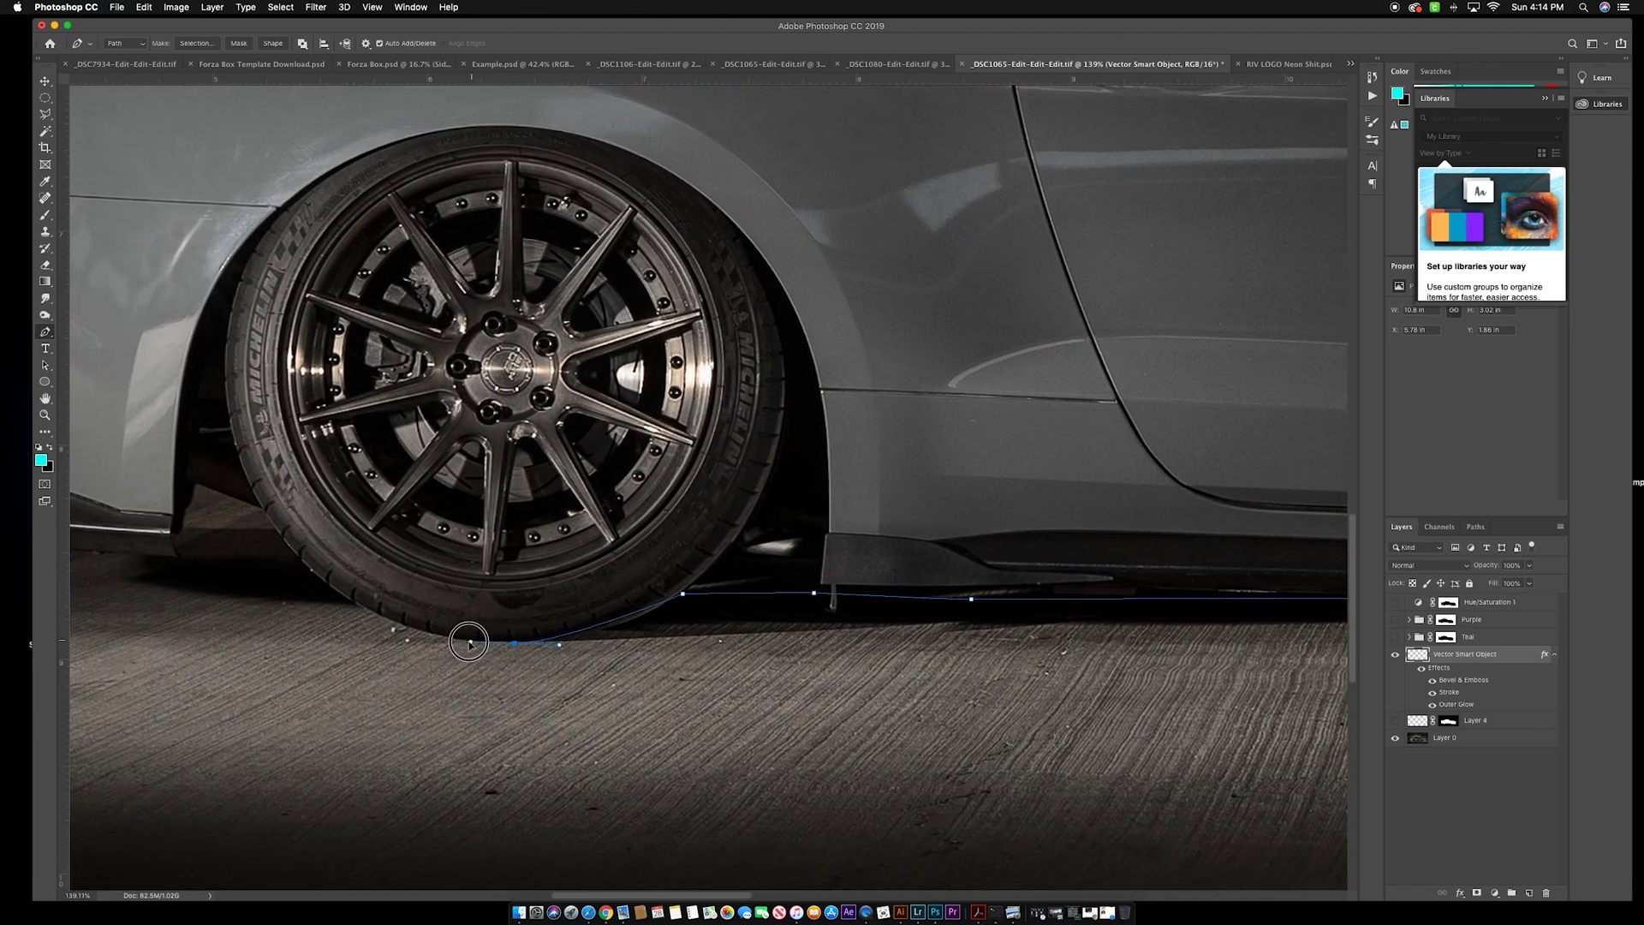
left_click_drag(374, 615, 351, 602)
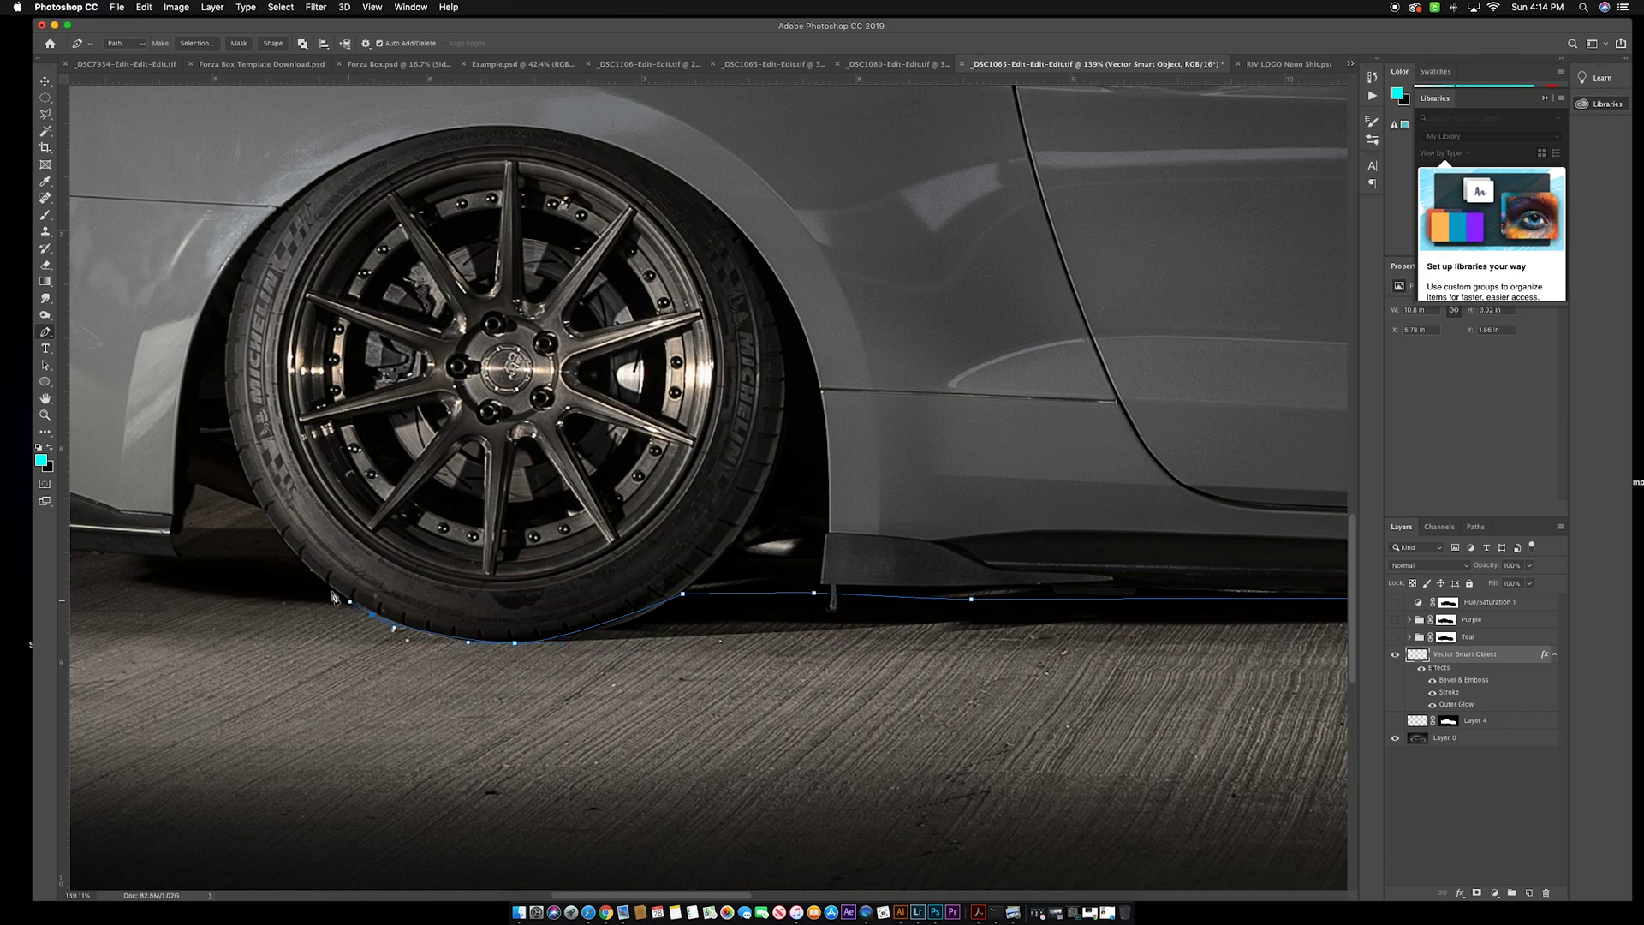
left_click(290, 551)
left_click(259, 506)
Trace the path across the gap behind the rear tyre and along the rear bumper's lower edge to the exhaust
left_click(197, 486)
left_click(186, 512)
left_click(174, 533)
left_click(177, 549)
scroll(182, 557, "left", 5)
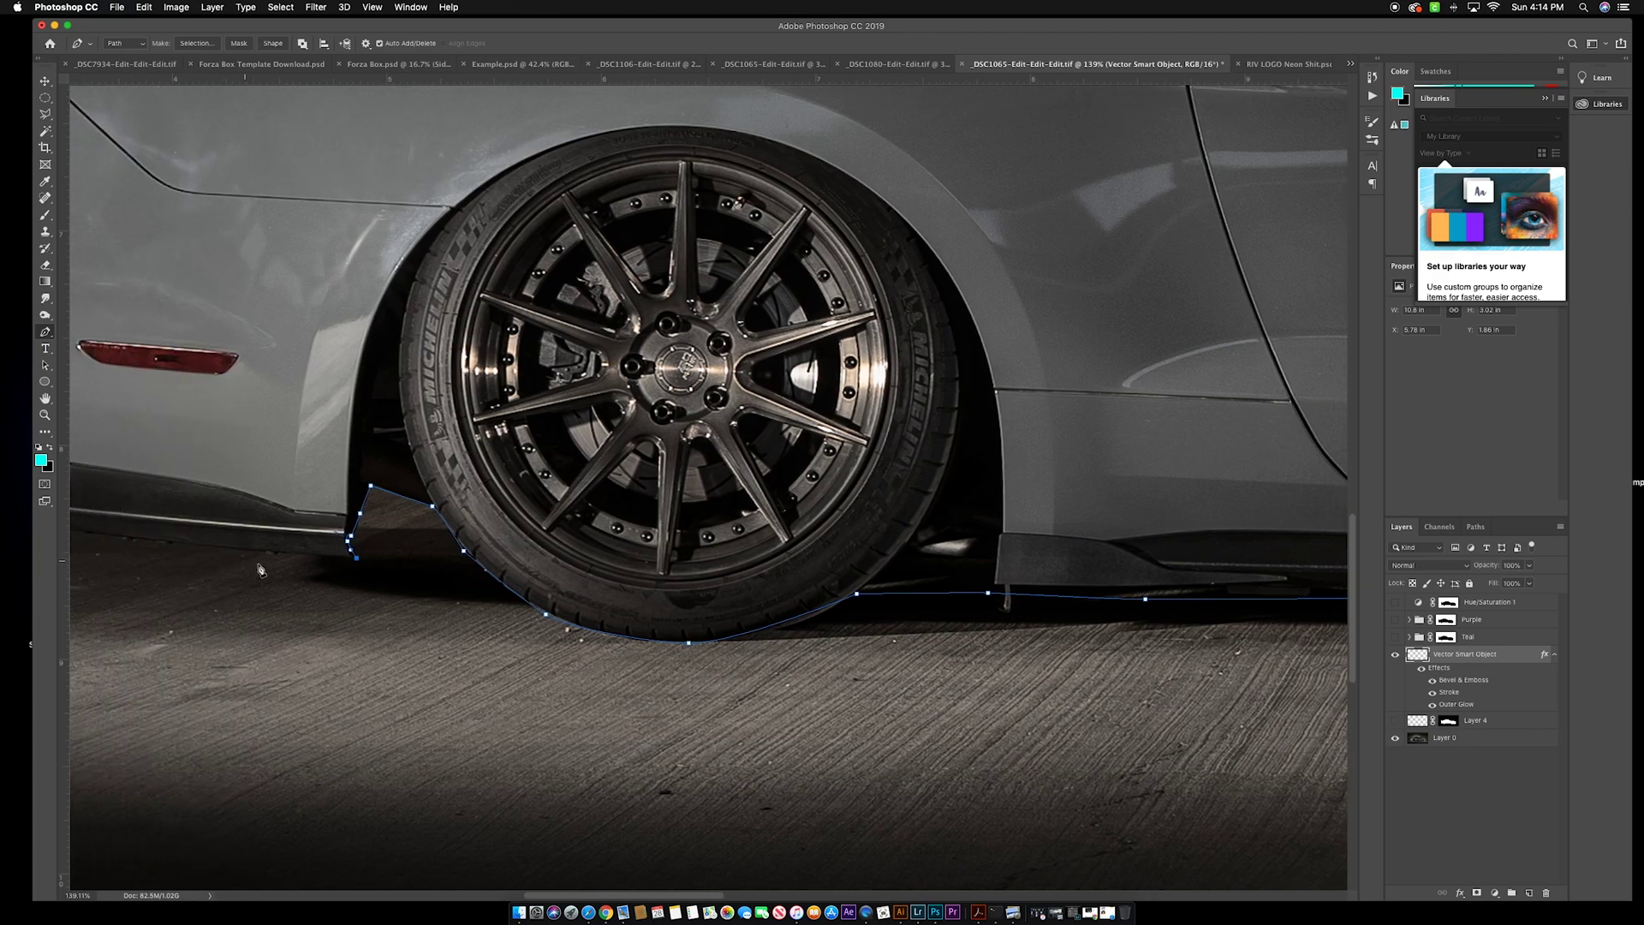
left_click_drag(270, 554, 230, 552)
scroll(229, 553, "left", 8)
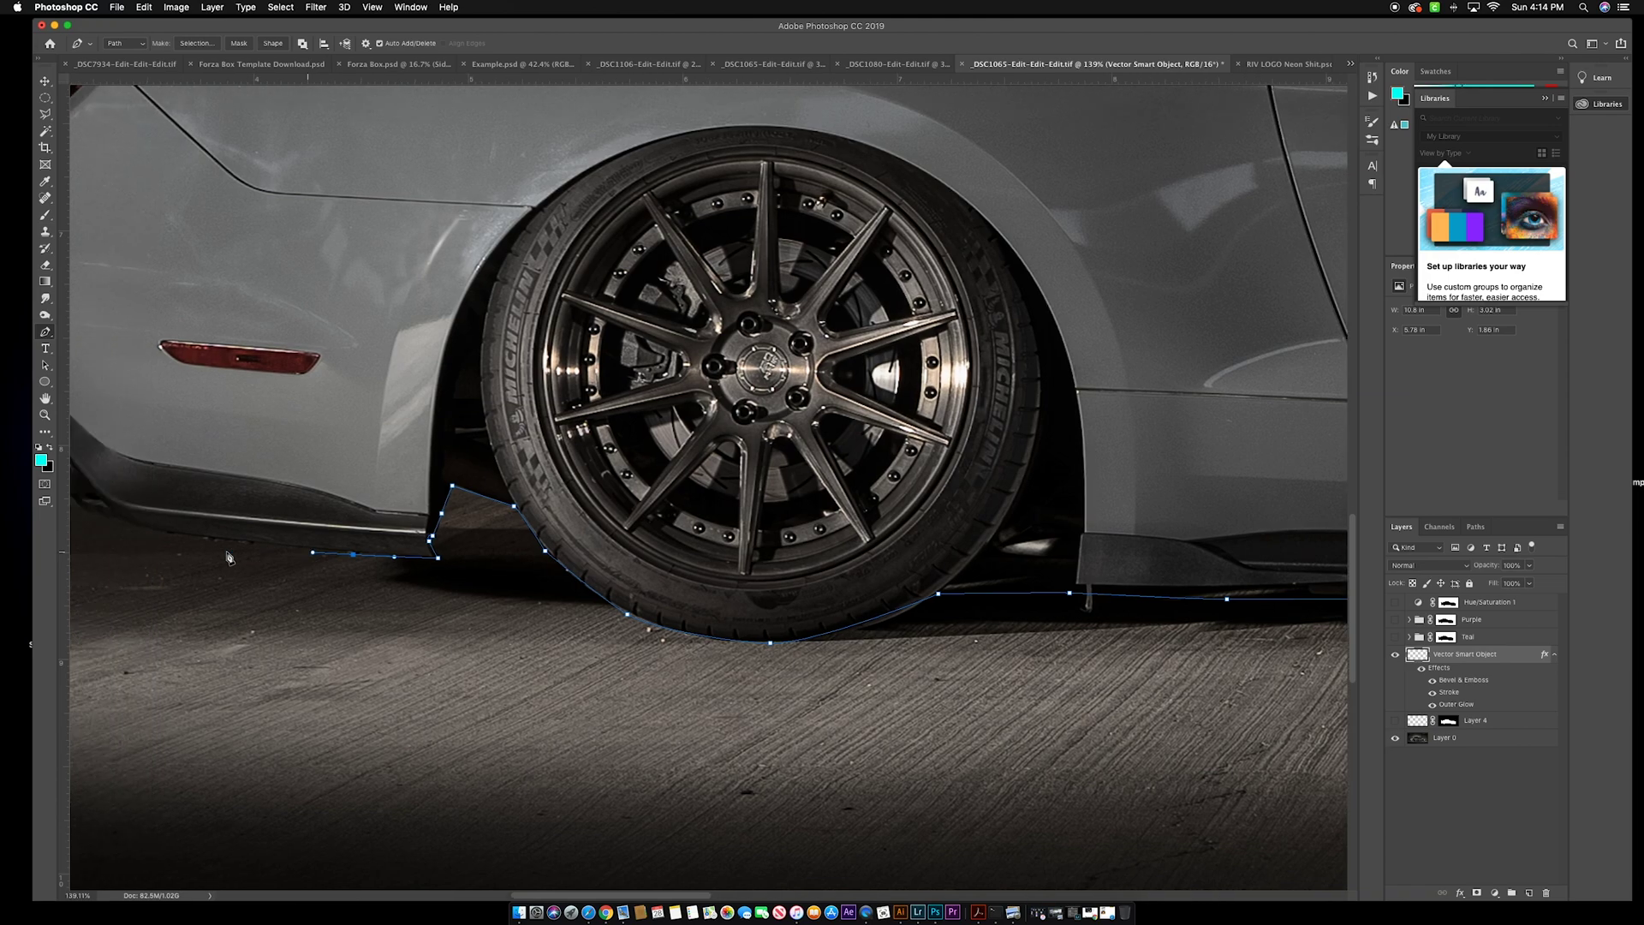
left_click_drag(350, 521, 288, 497)
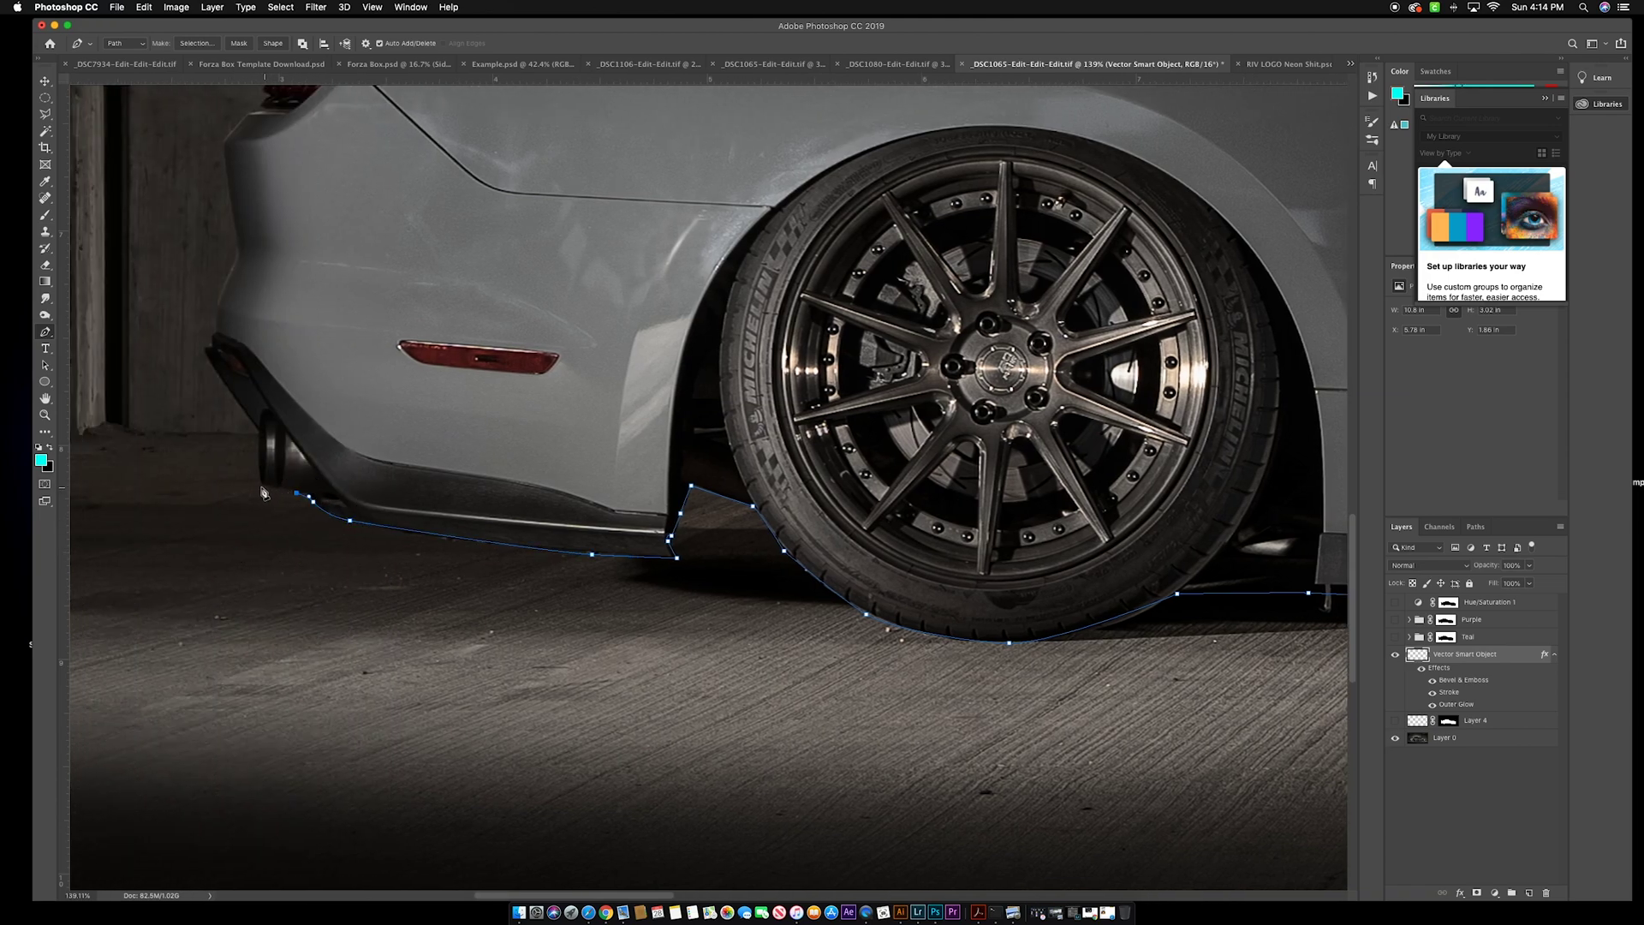
Continue the path around the exhaust tip and up the rear bumper's outer edge
left_click(260, 433)
left_click_drag(210, 366, 210, 347)
scroll(217, 345, "up", 4)
left_click_drag(336, 469, 355, 432)
left_click(342, 313)
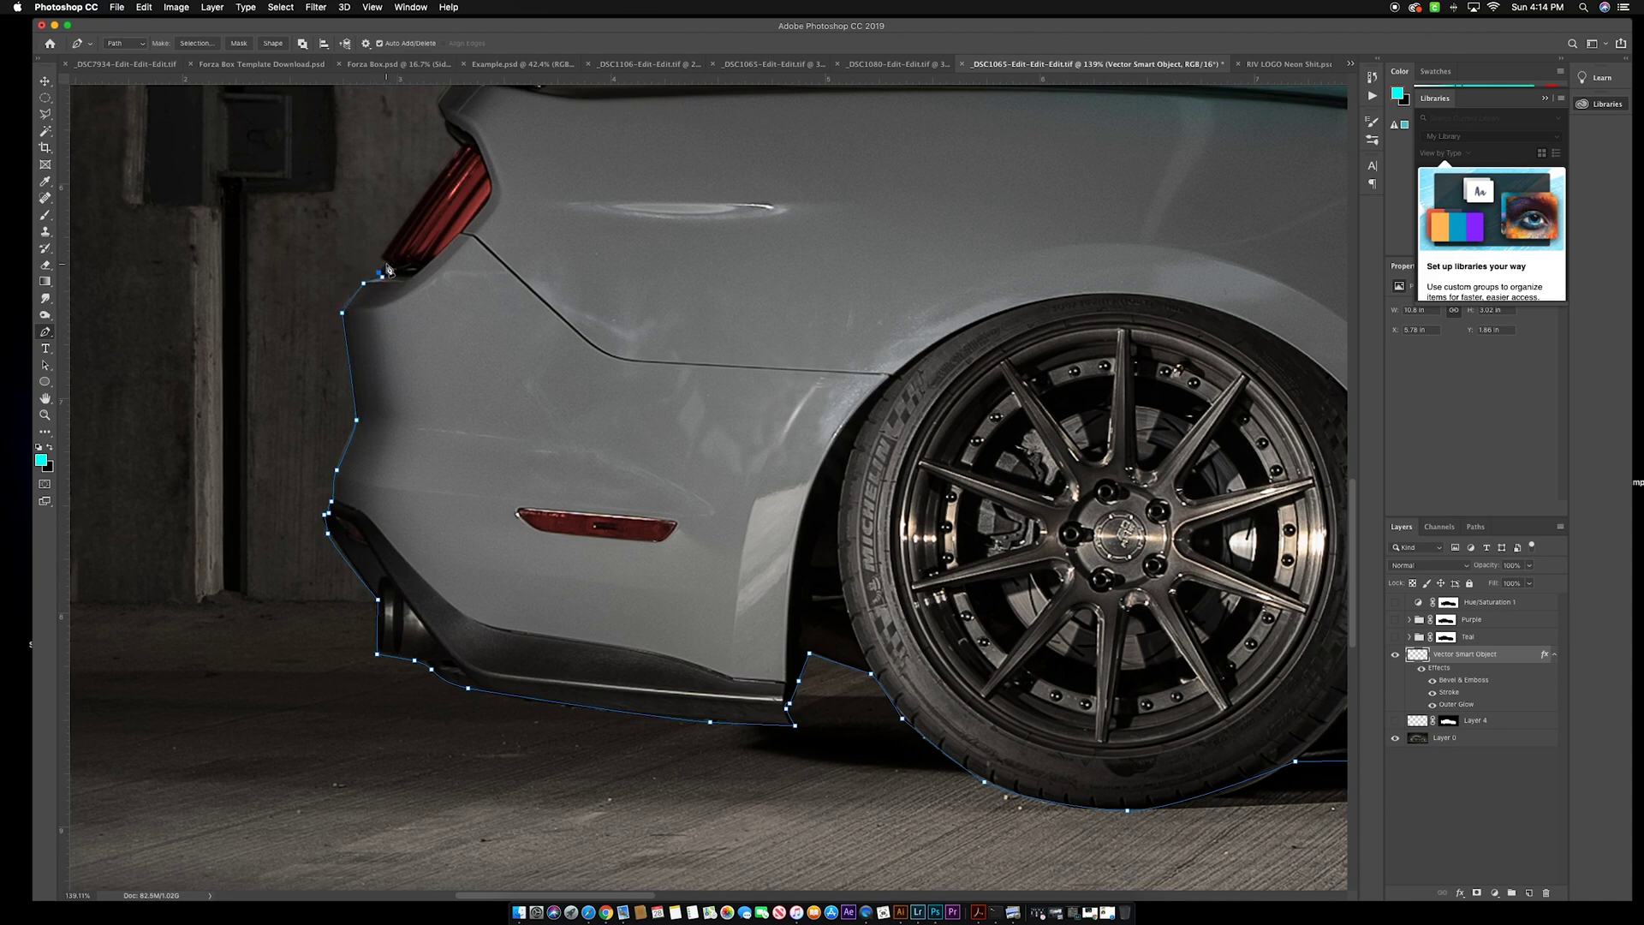
Trace the path from the bumper's upper corner along the tail light's outer edge
scroll(388, 265, "left", 5)
scroll(388, 265, "up", 3)
left_click(437, 296)
left_click(519, 189)
scroll(520, 190, "up", 5)
scroll(520, 190, "left", 3)
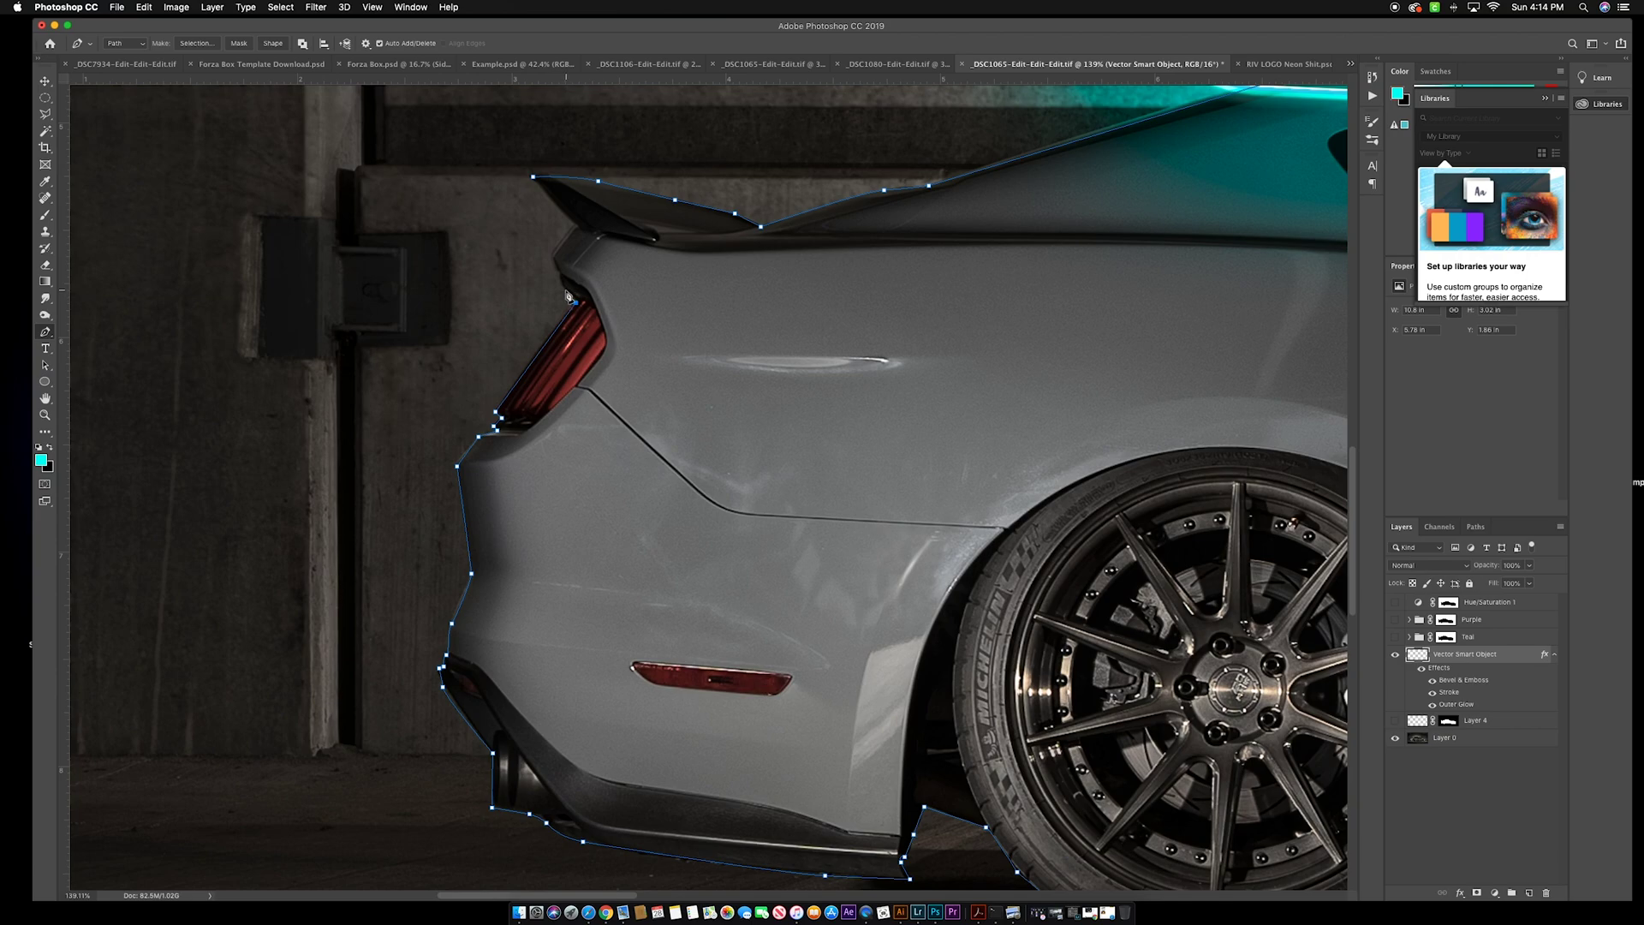
Trace the path from the top of the tail light along the rear edge and close it at the spoiler's tip
left_click(565, 290)
left_click(549, 258)
left_click(577, 229)
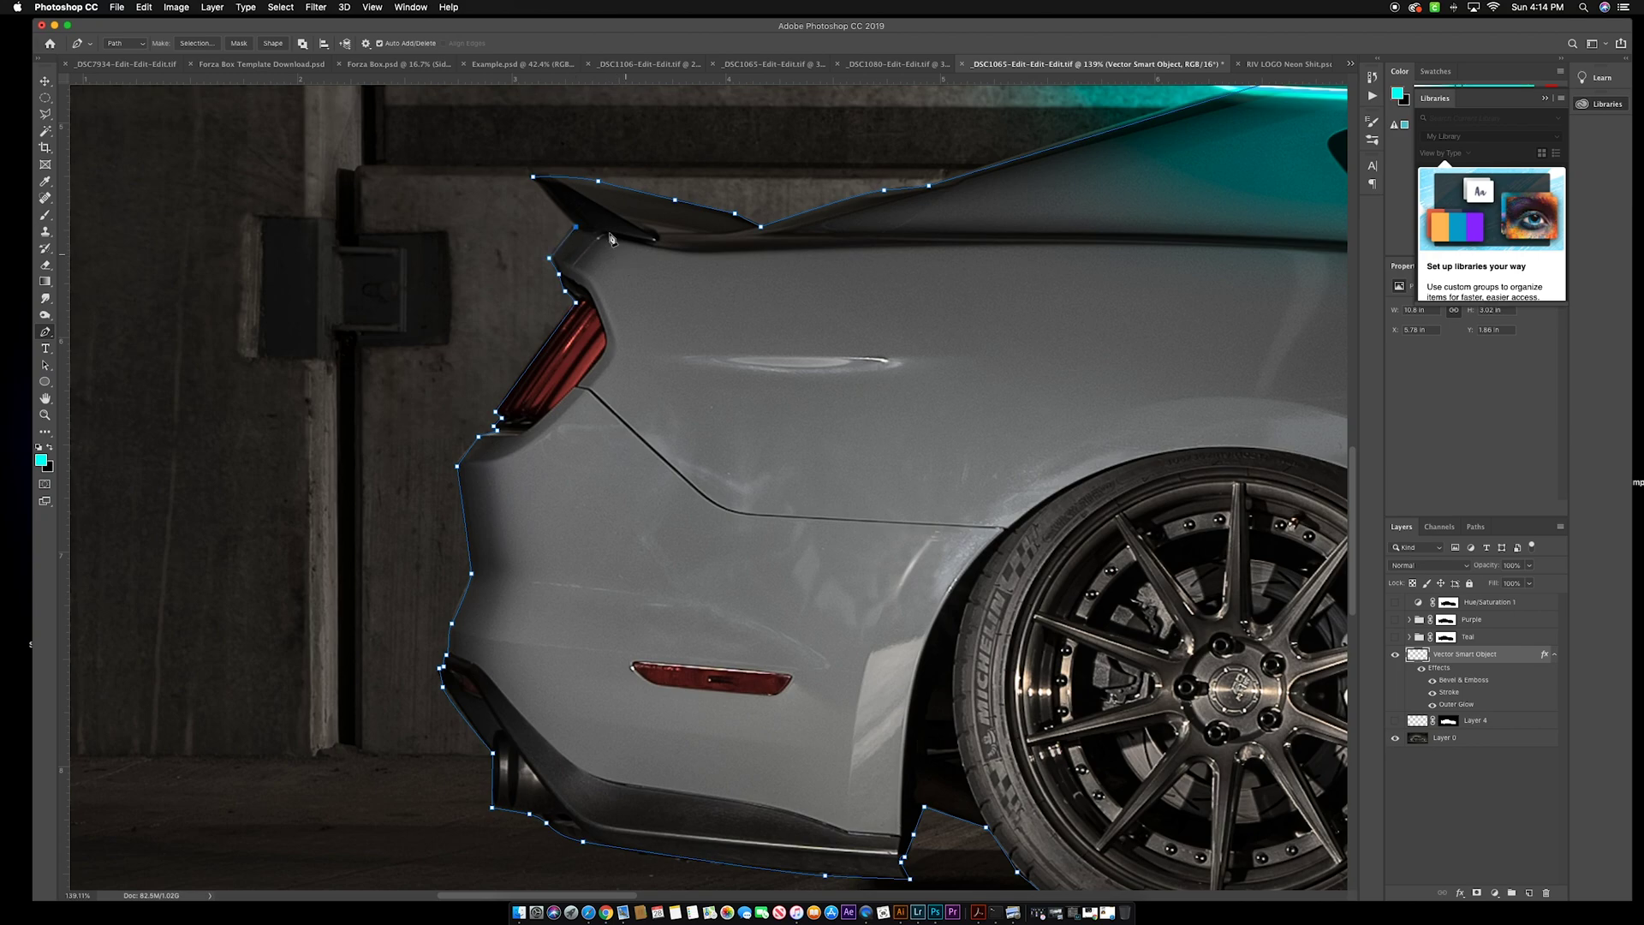
left_click(541, 189)
Convert the closed car path into a new anti-aliased selection with a feather radius of 0 pixels
right_click(534, 180)
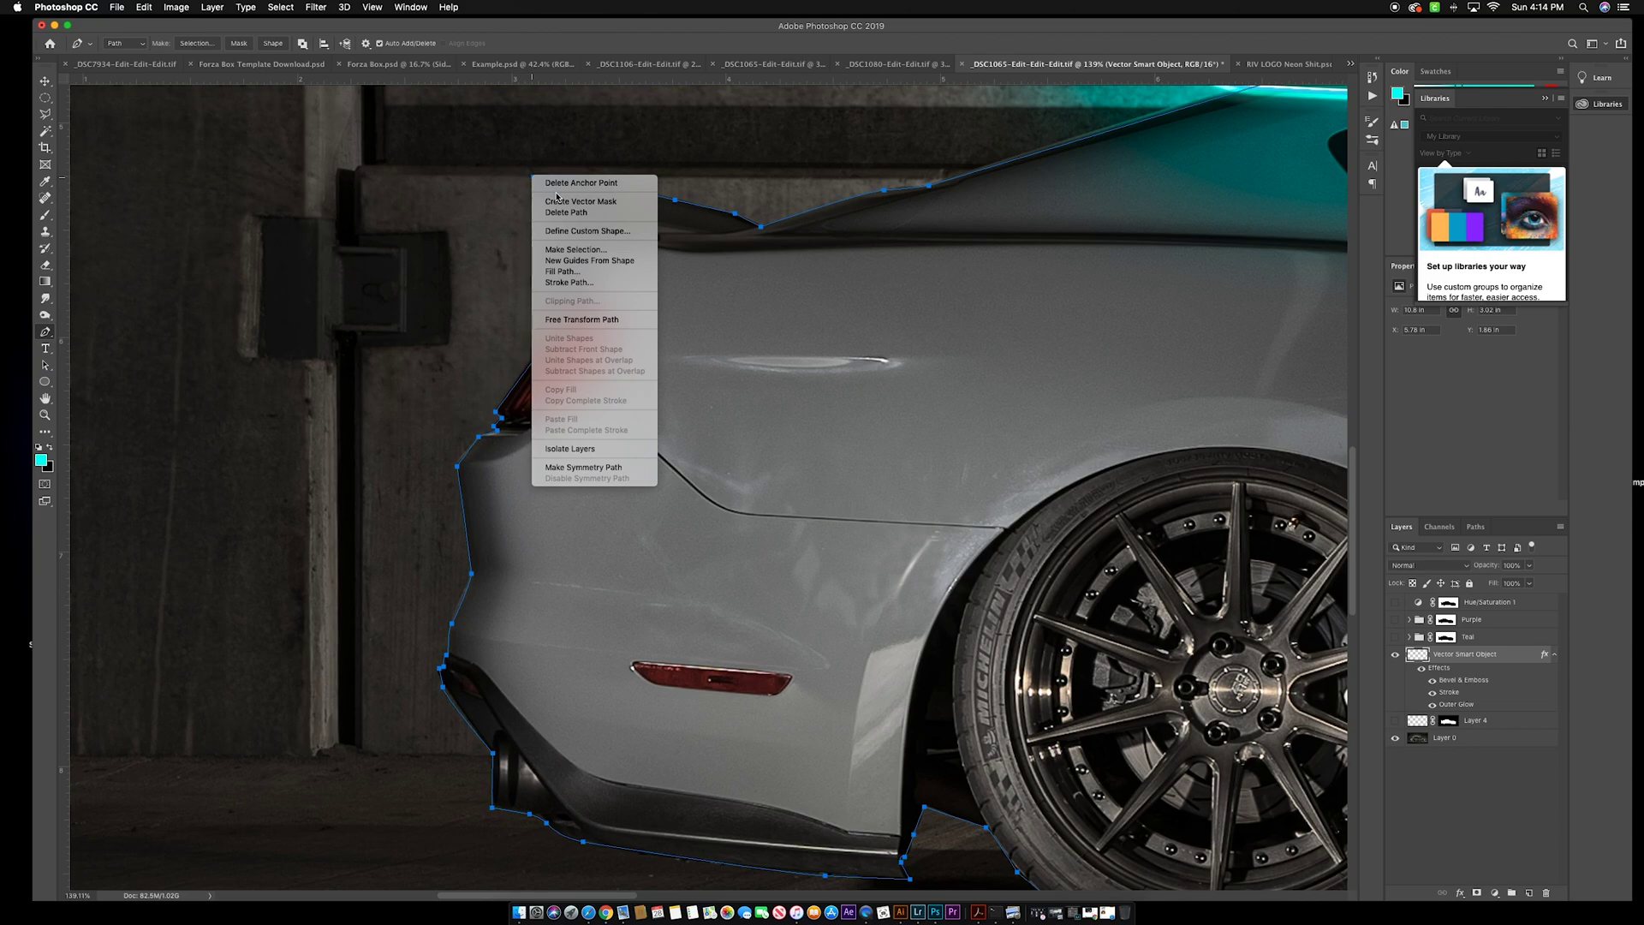
left_click(566, 249)
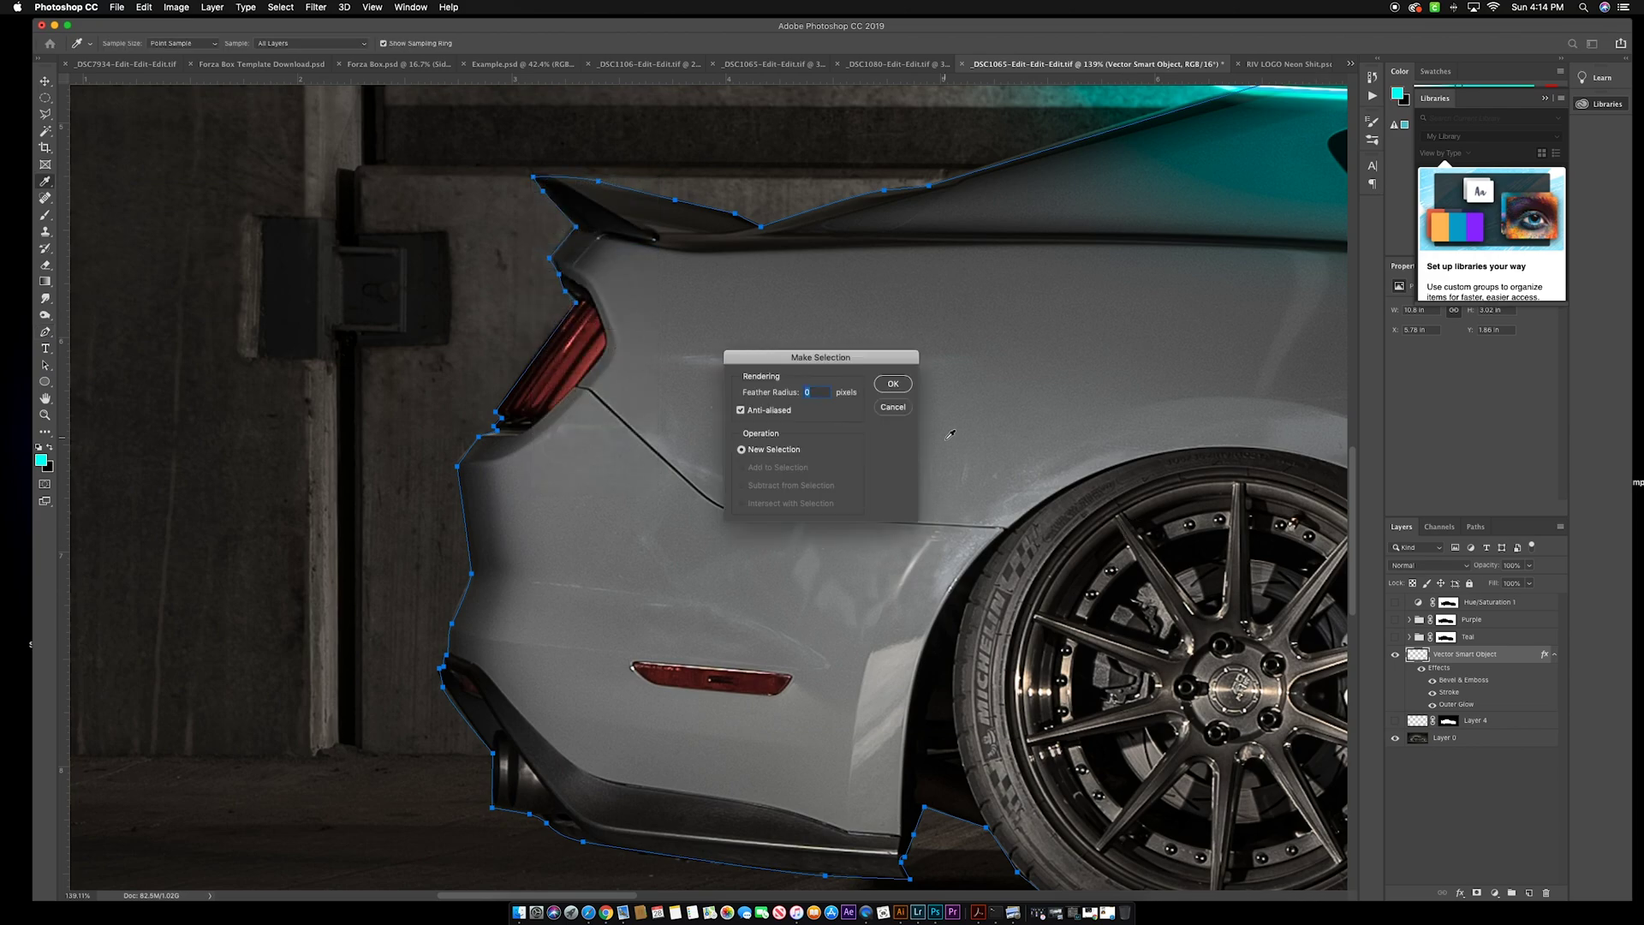
left_click(893, 384)
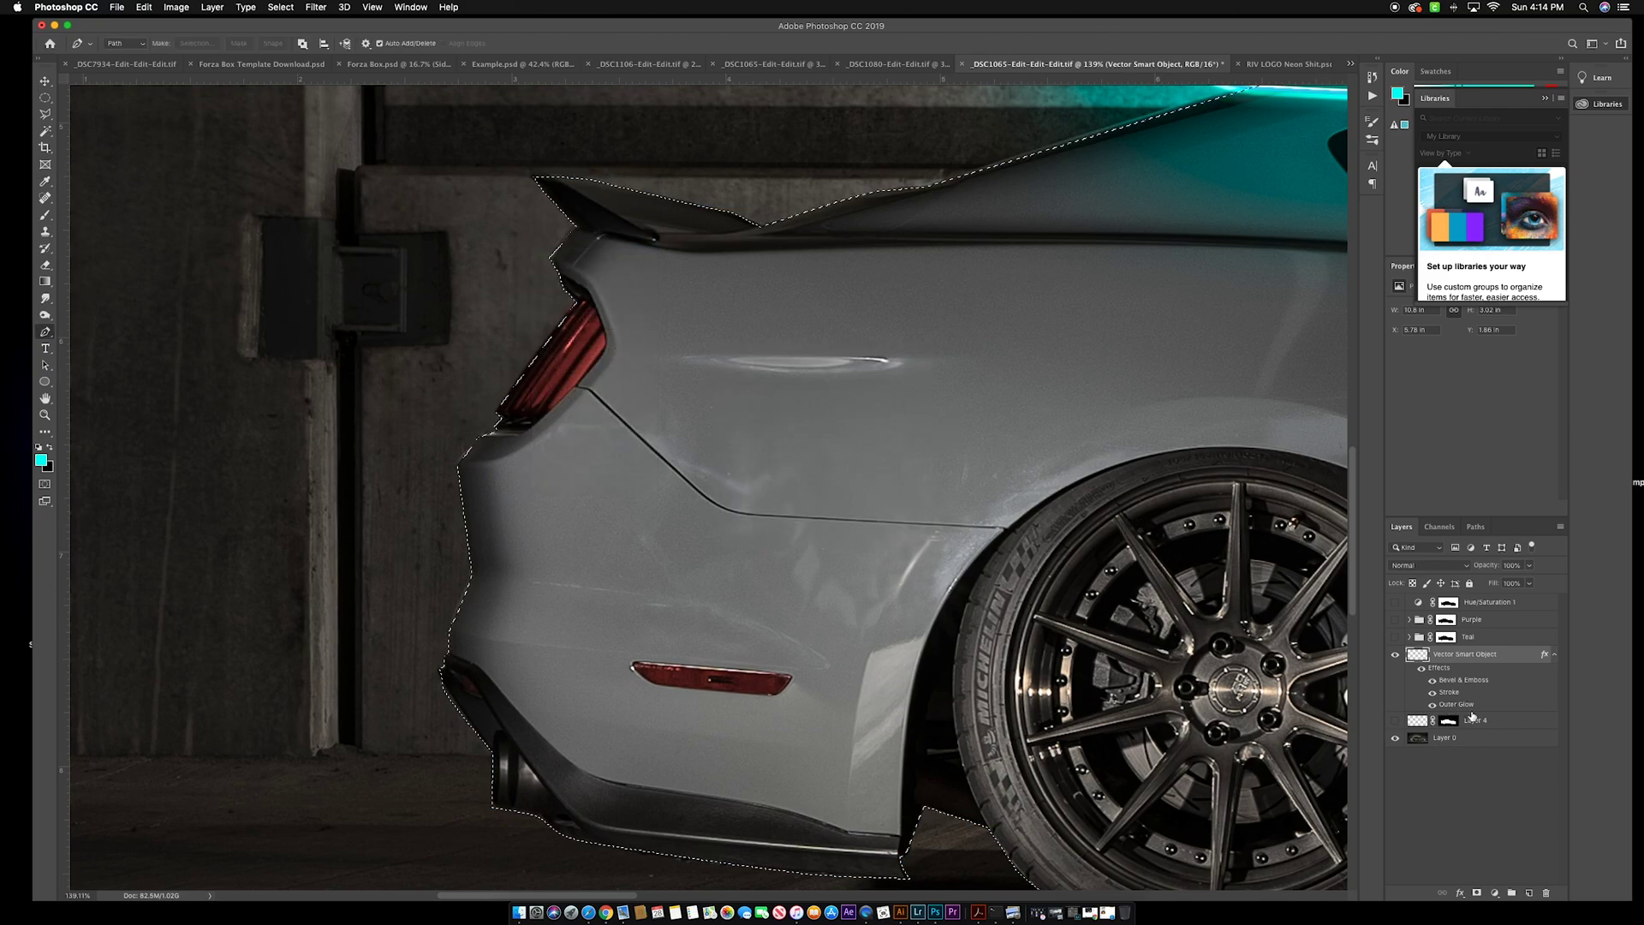
Add a new layer above Layer 4 and give it a layer mask made from the car selection
left_click(1506, 723)
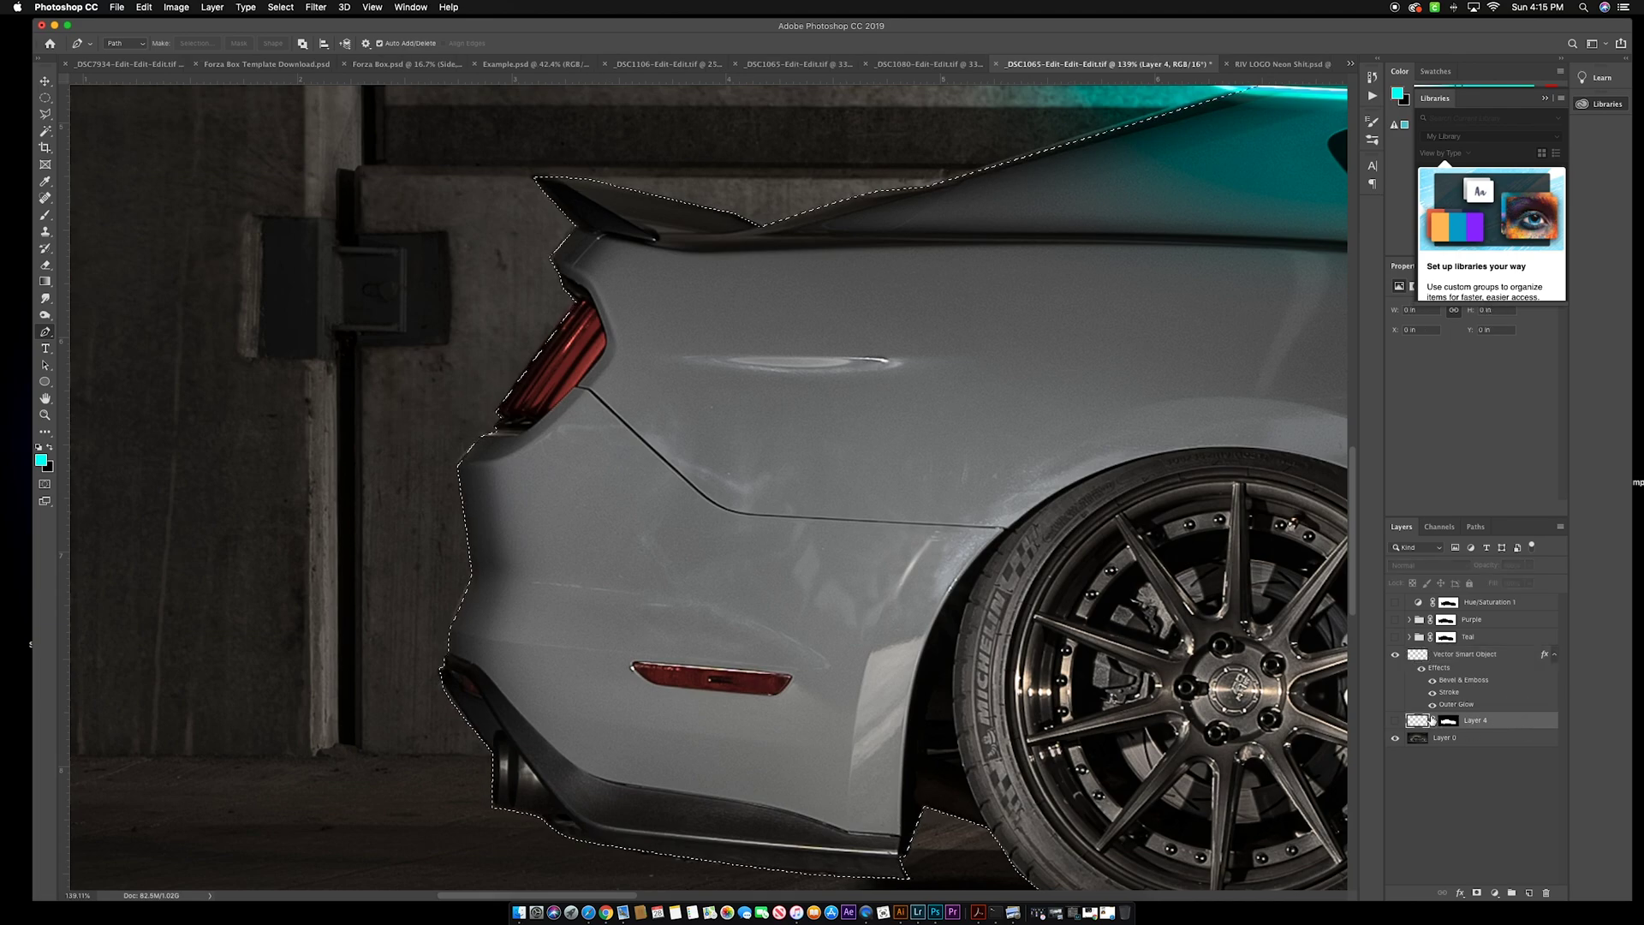
left_click(1530, 893)
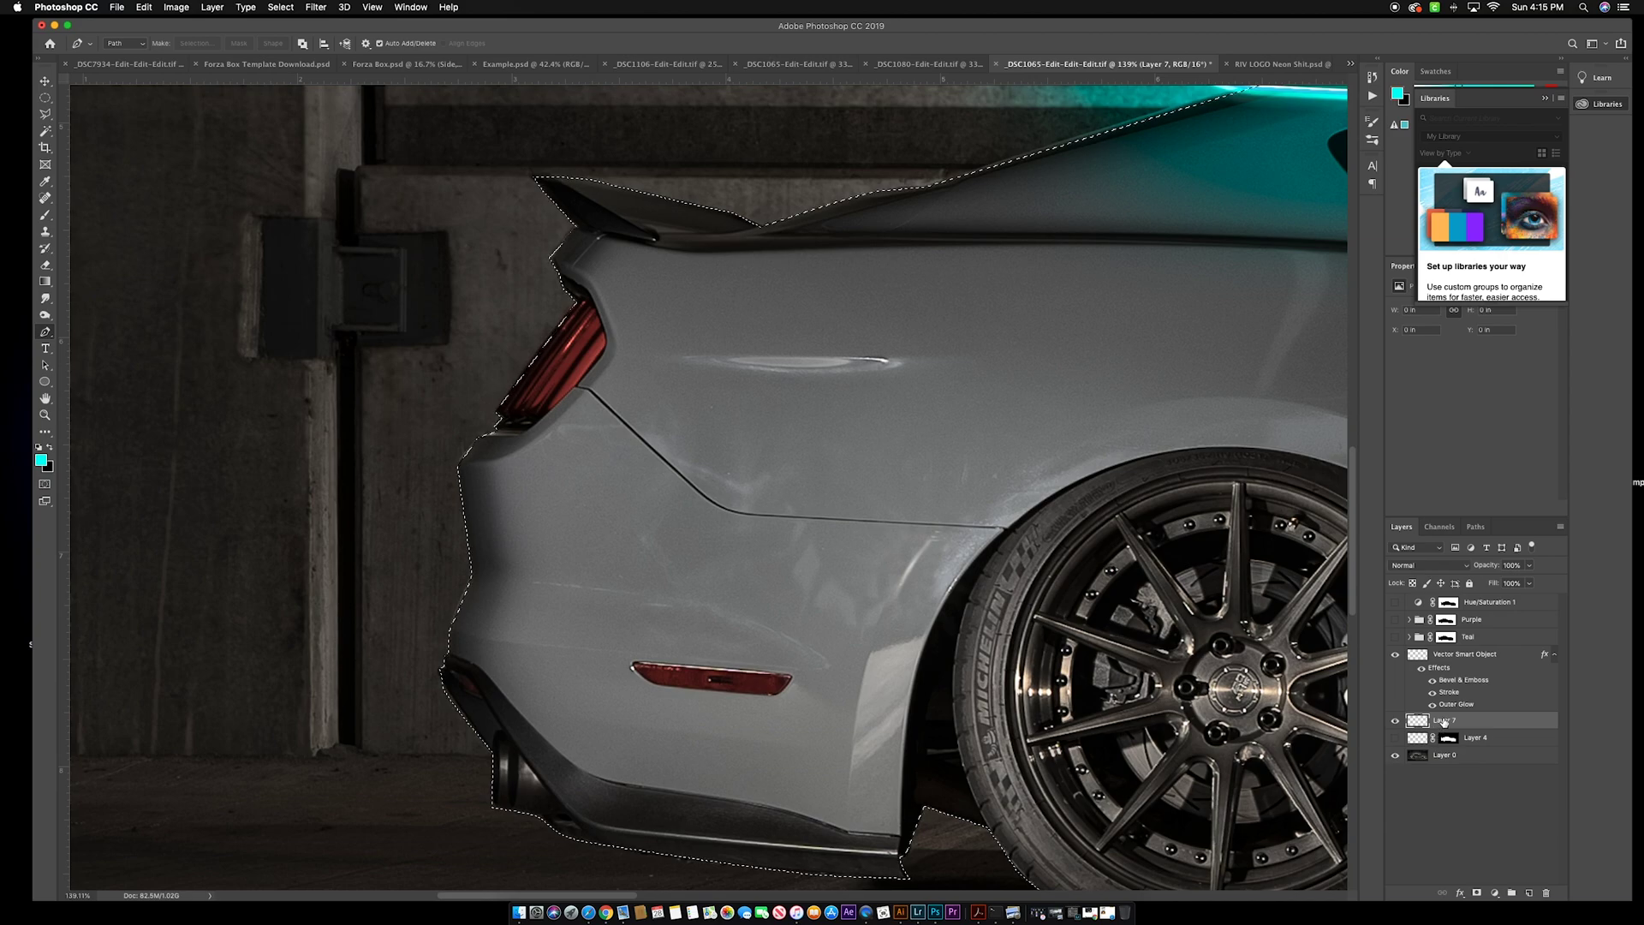
left_click(1478, 893)
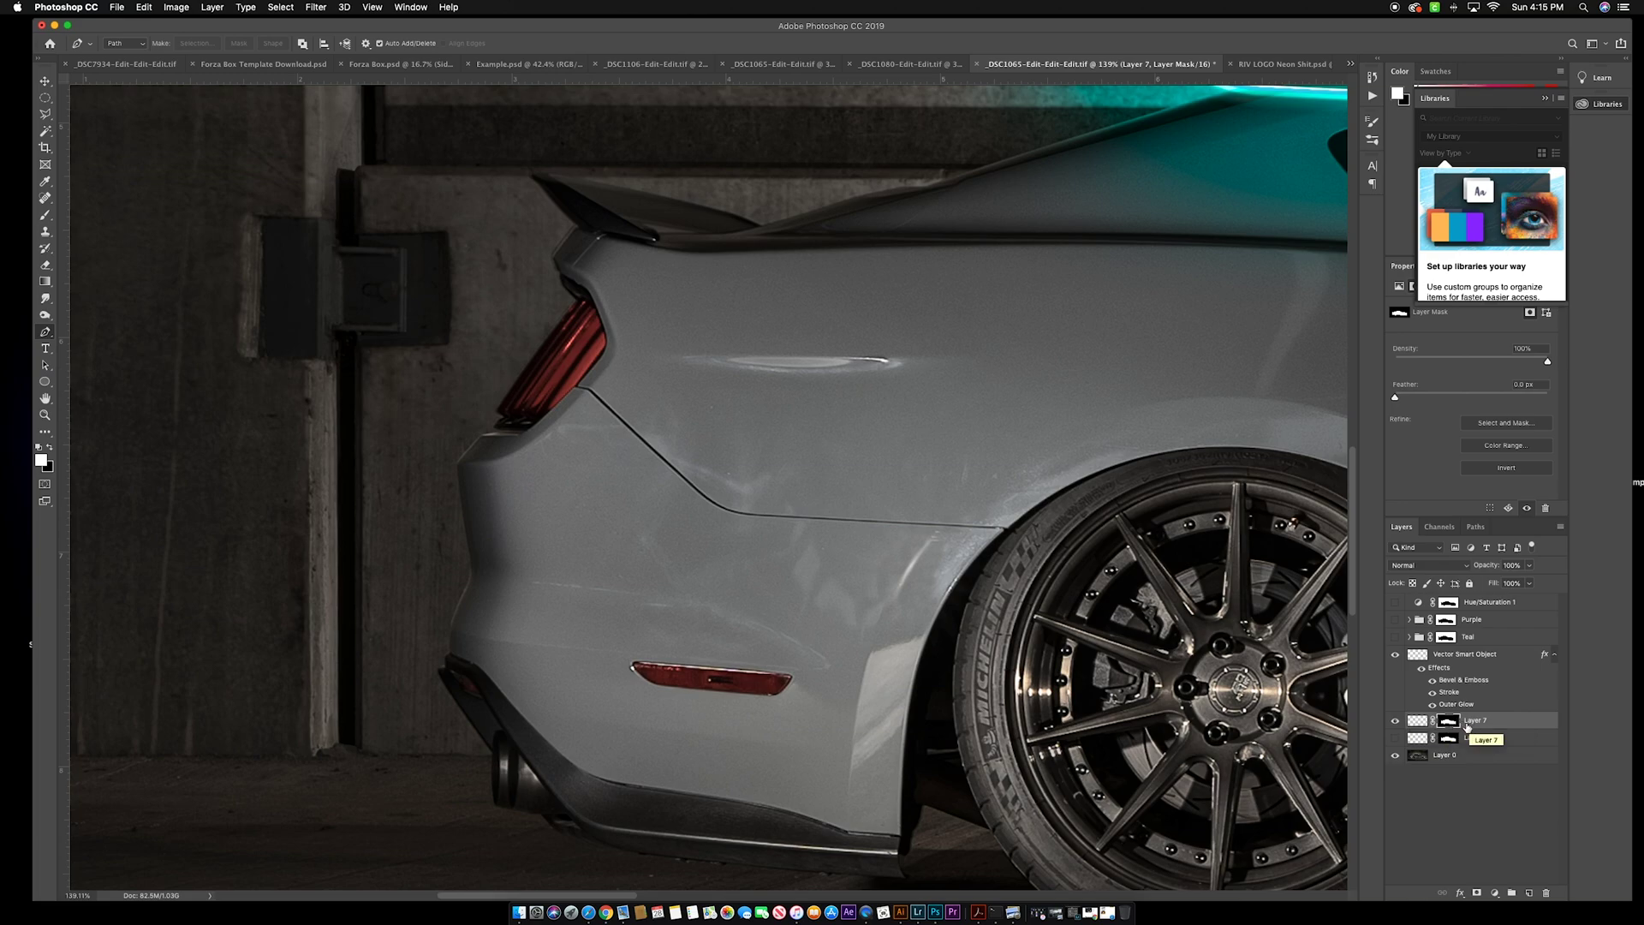
Apply the new layer's car mask to the Vector Smart Object sign layer, inverted so the sign sits behind the car
key("super+0")
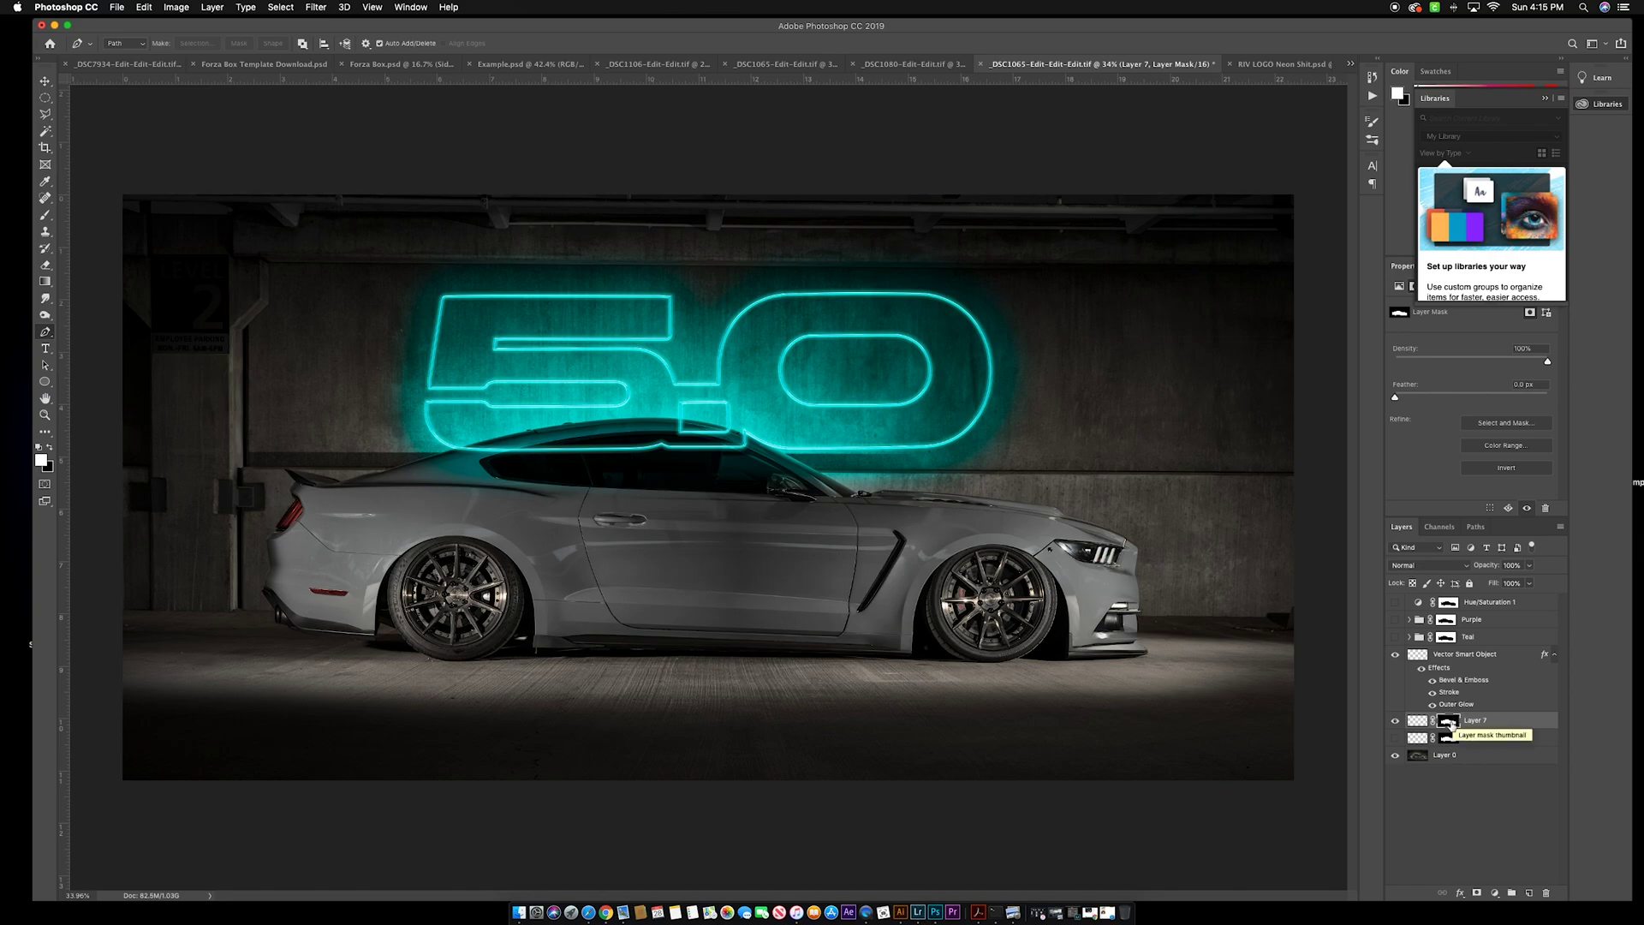
left_click_drag(1450, 724, 1450, 671)
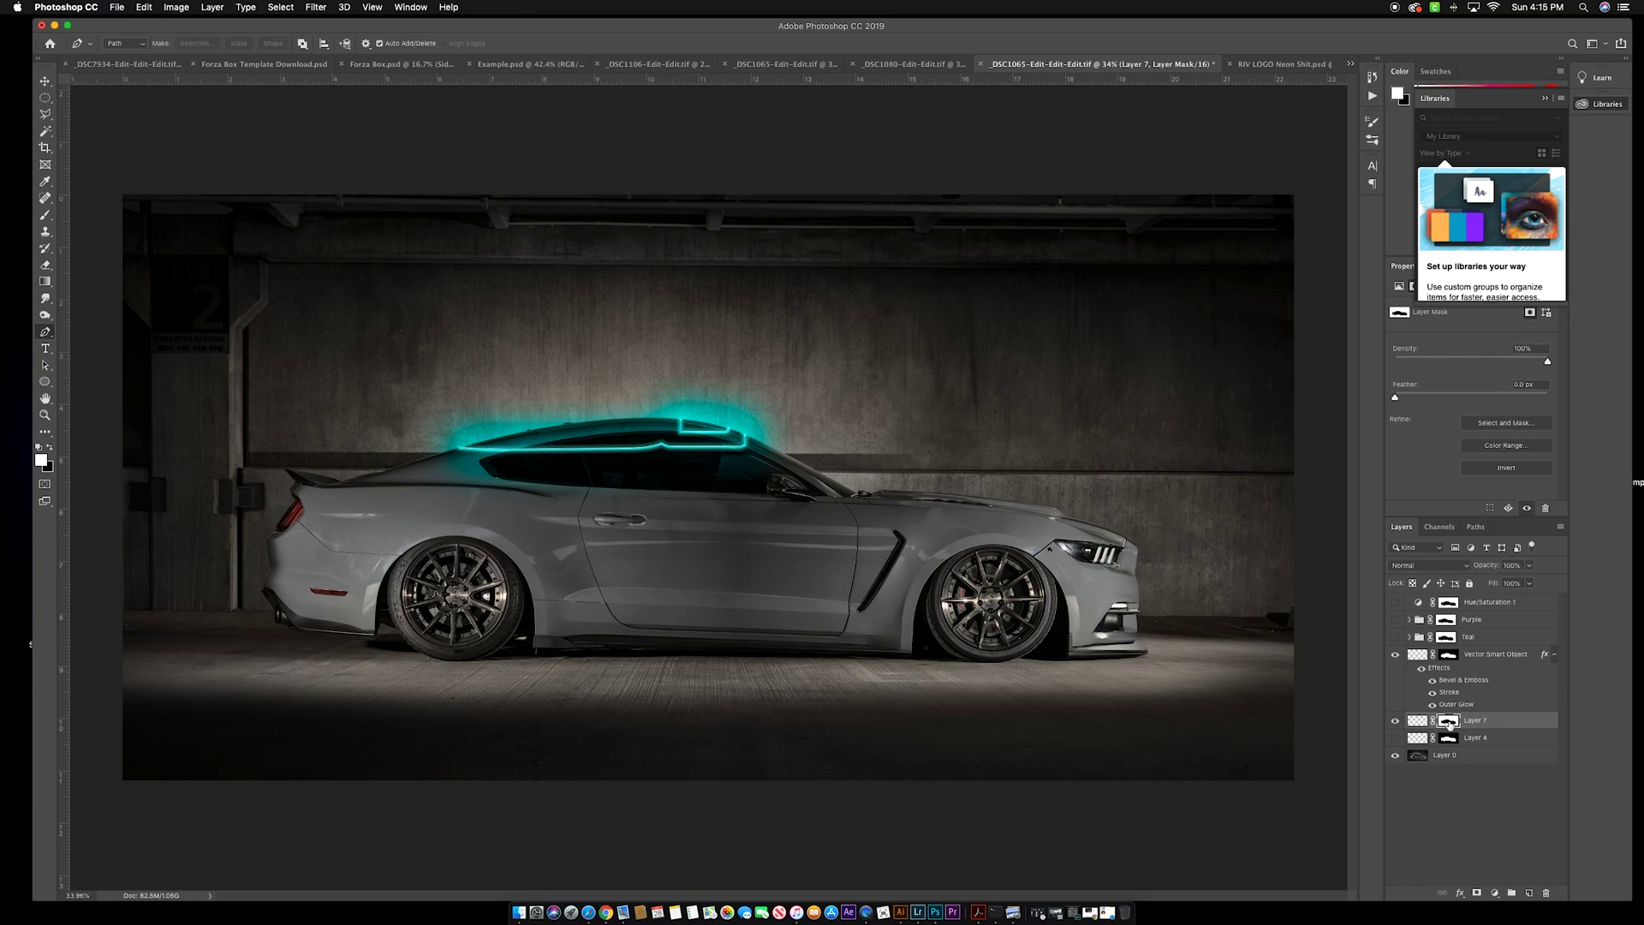
left_click(1449, 655)
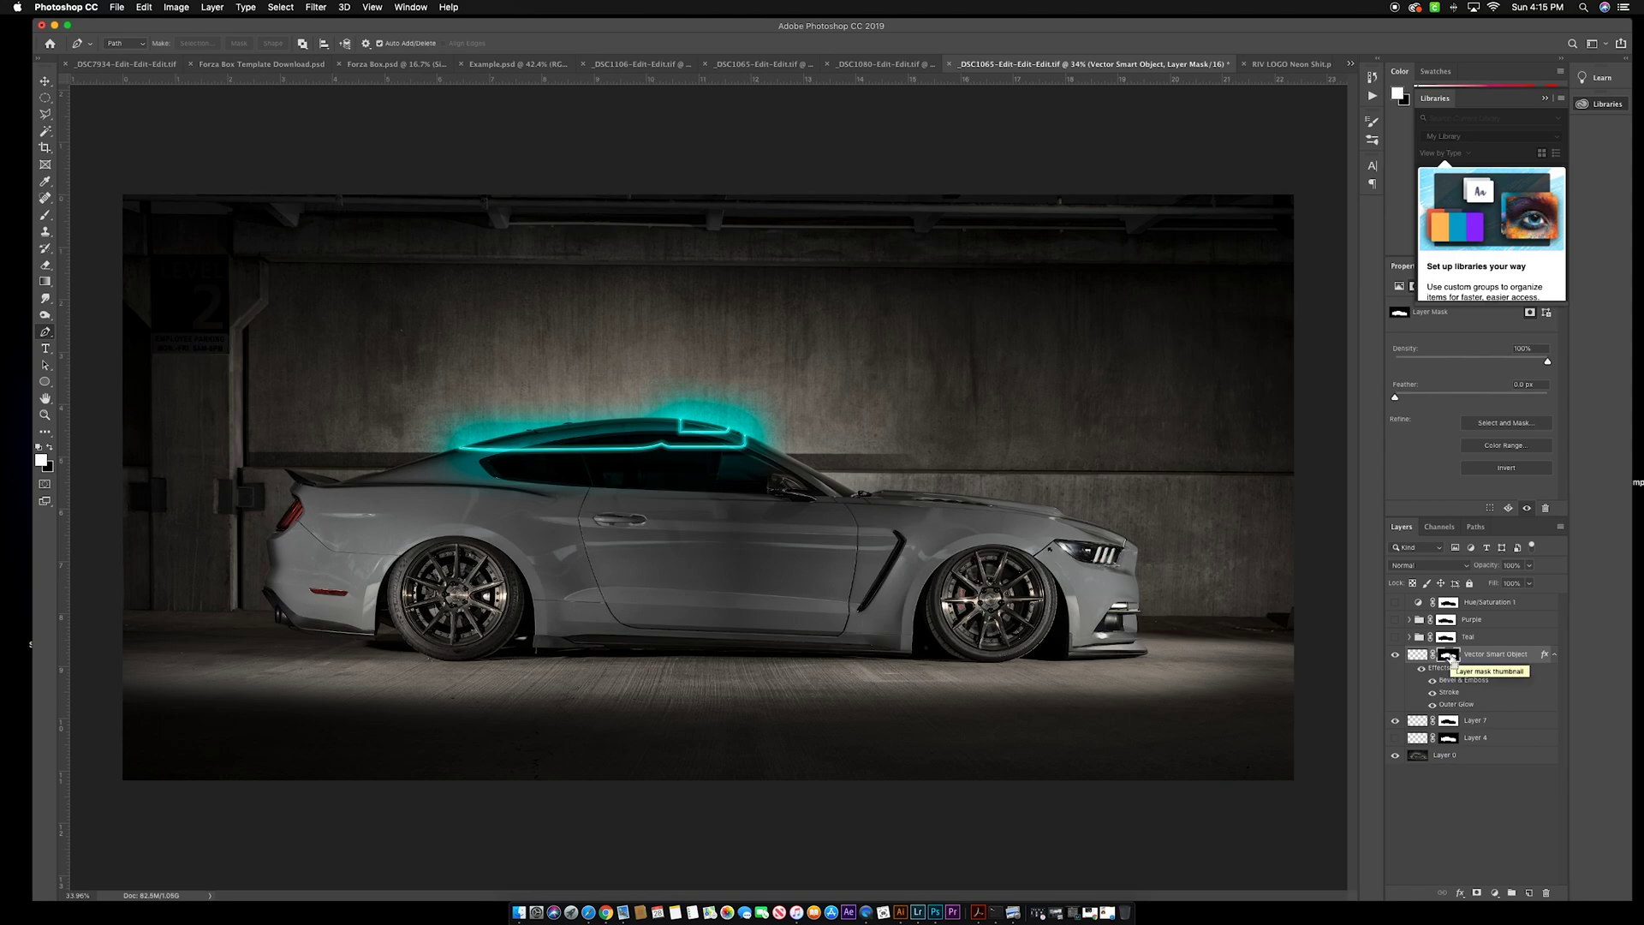
left_click(1449, 655, "shift")
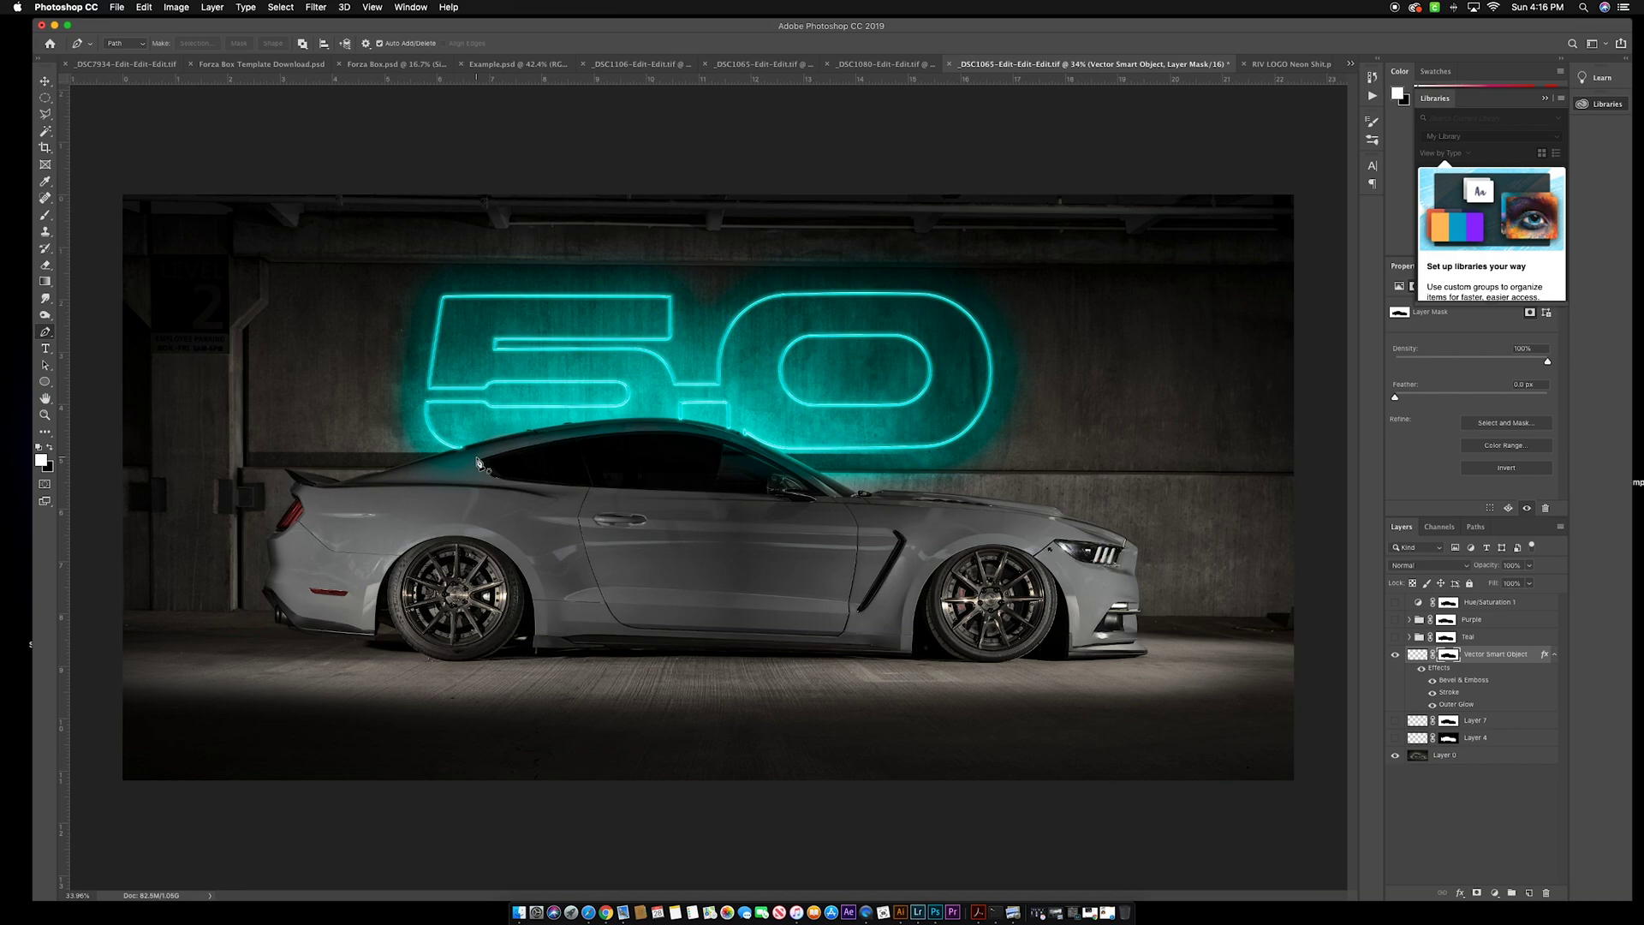
Add a new layer above the sign and draw an elliptical selection about 18 in wide centred on the 5.0 sign
scroll(477, 462, "down", 3)
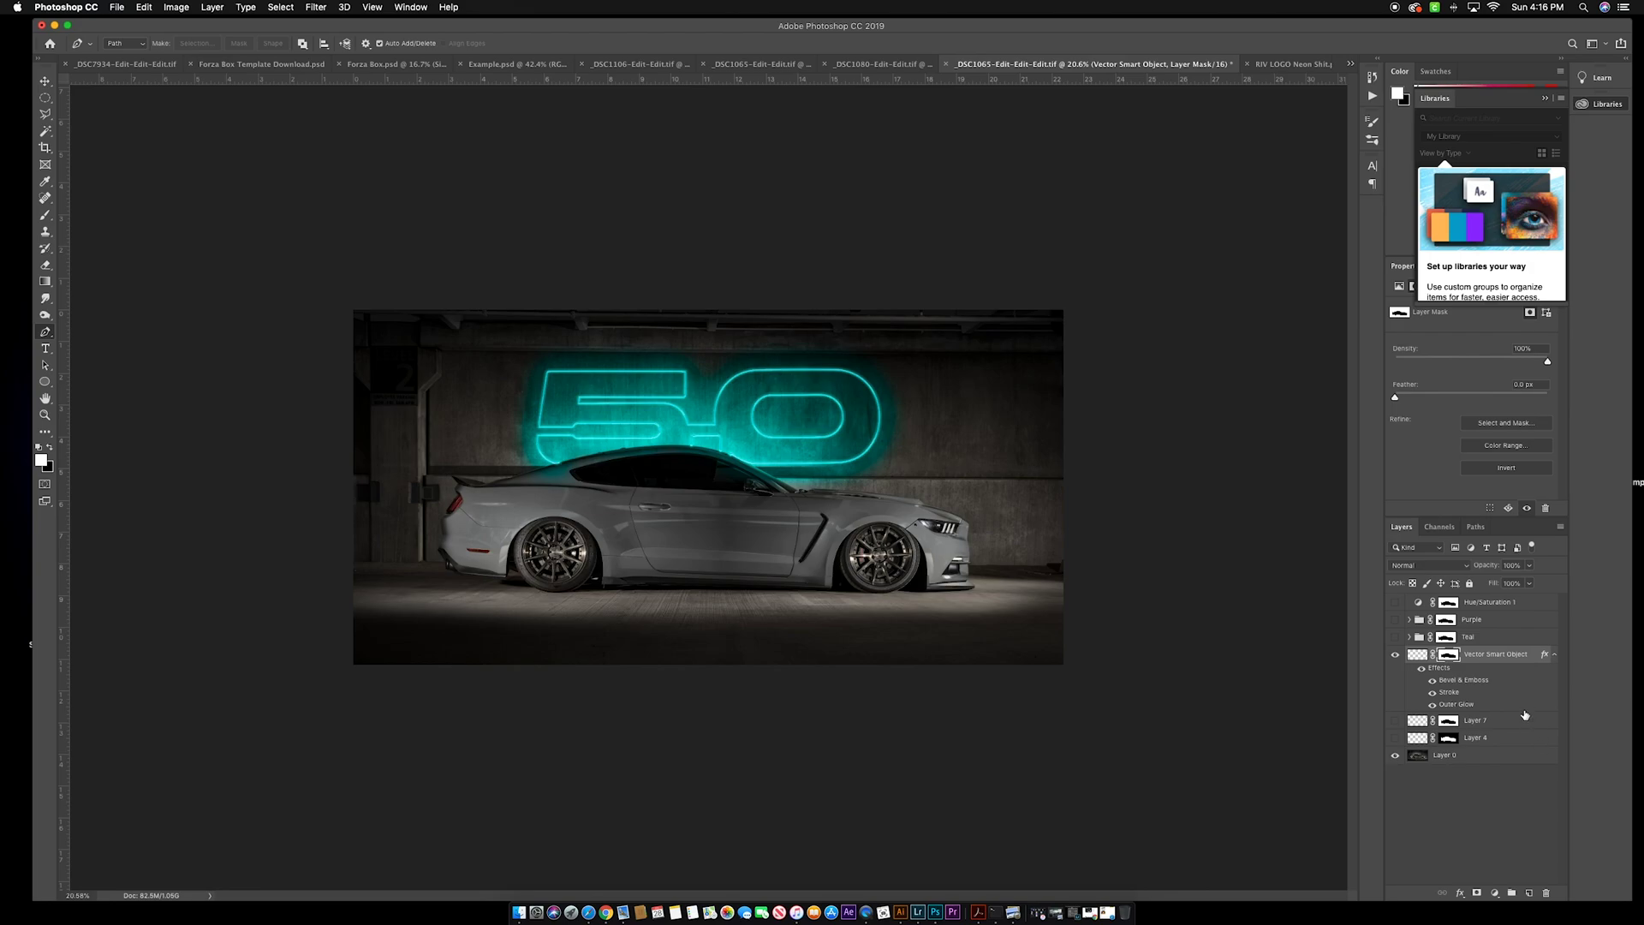
left_click(1531, 894)
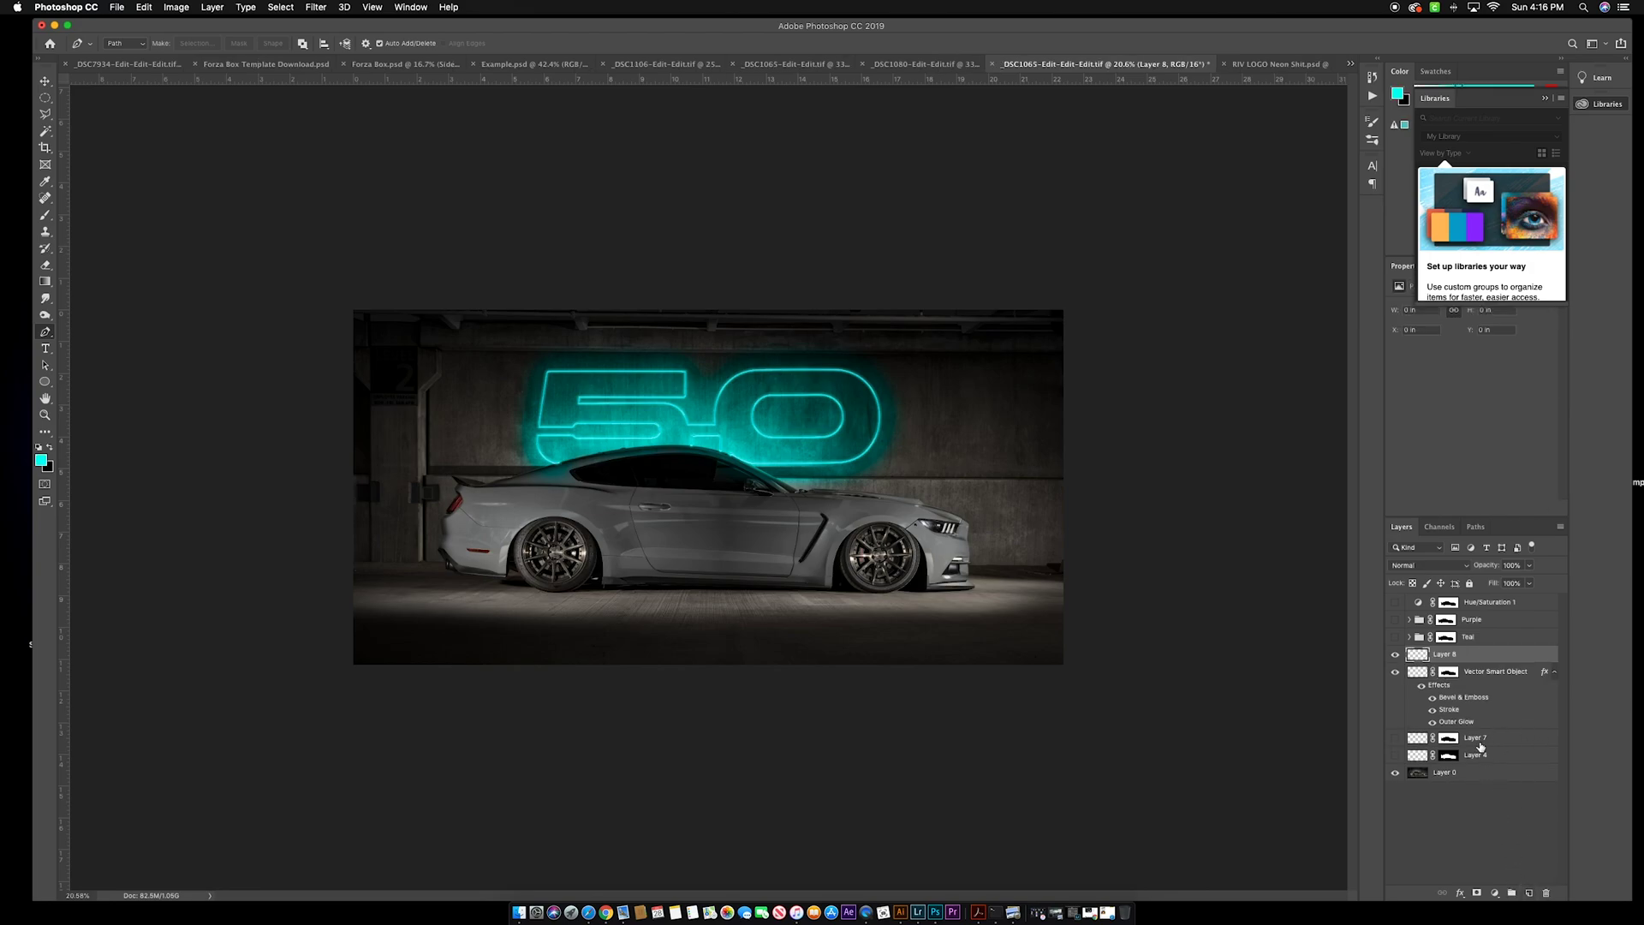
left_click(46, 101)
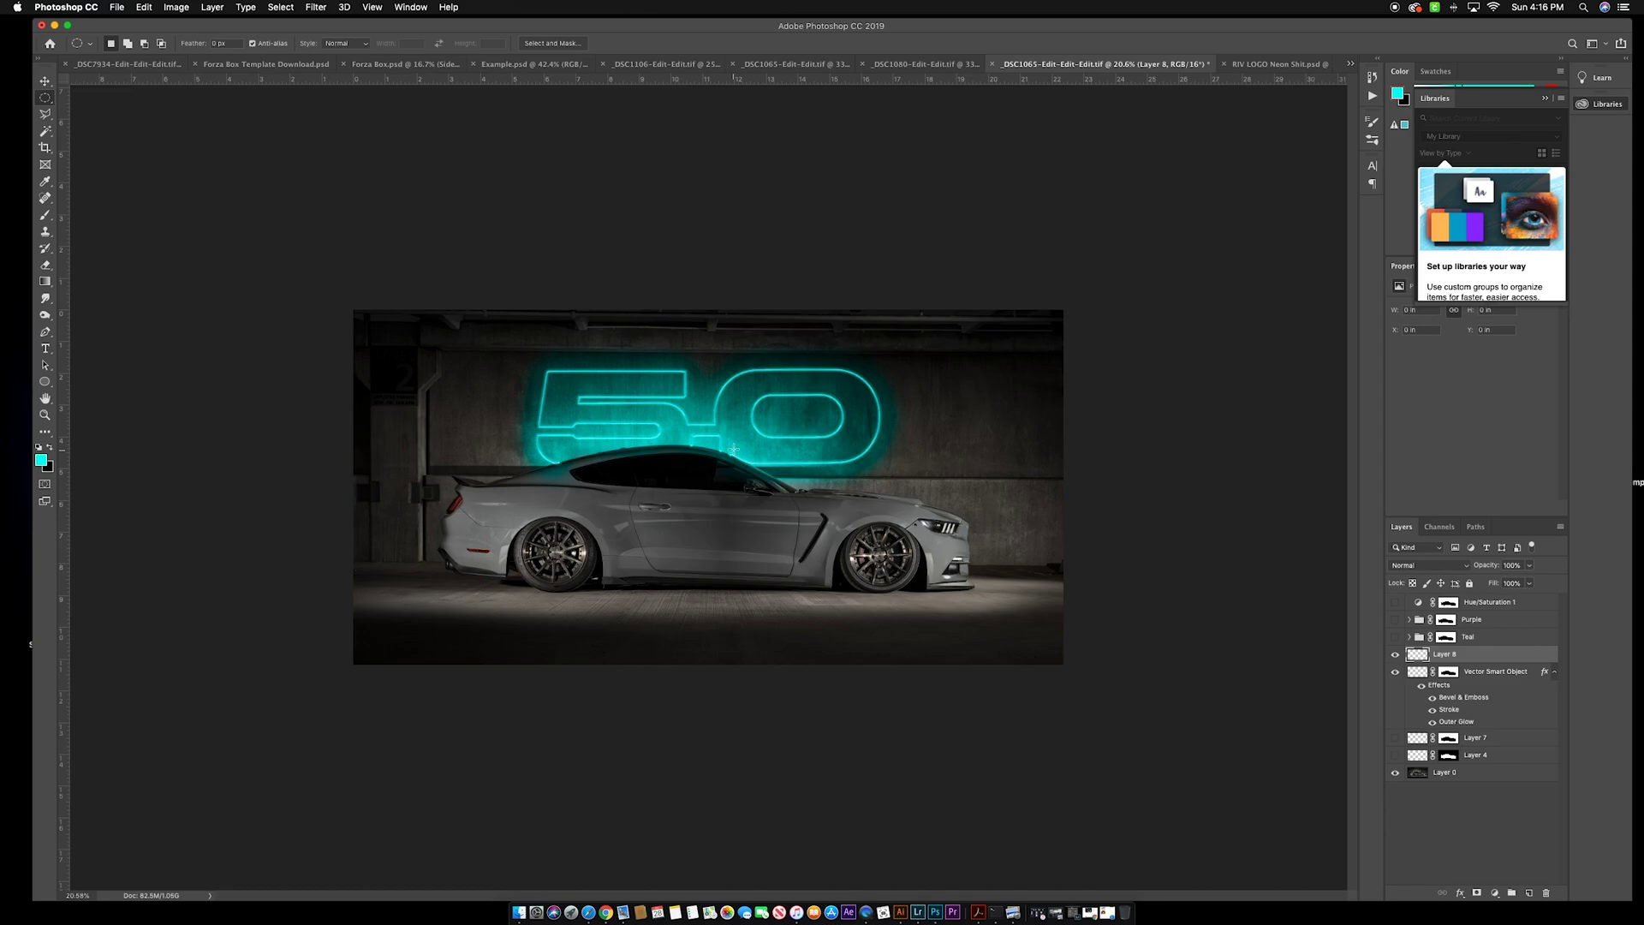
left_click_drag(706, 417, 419, 327)
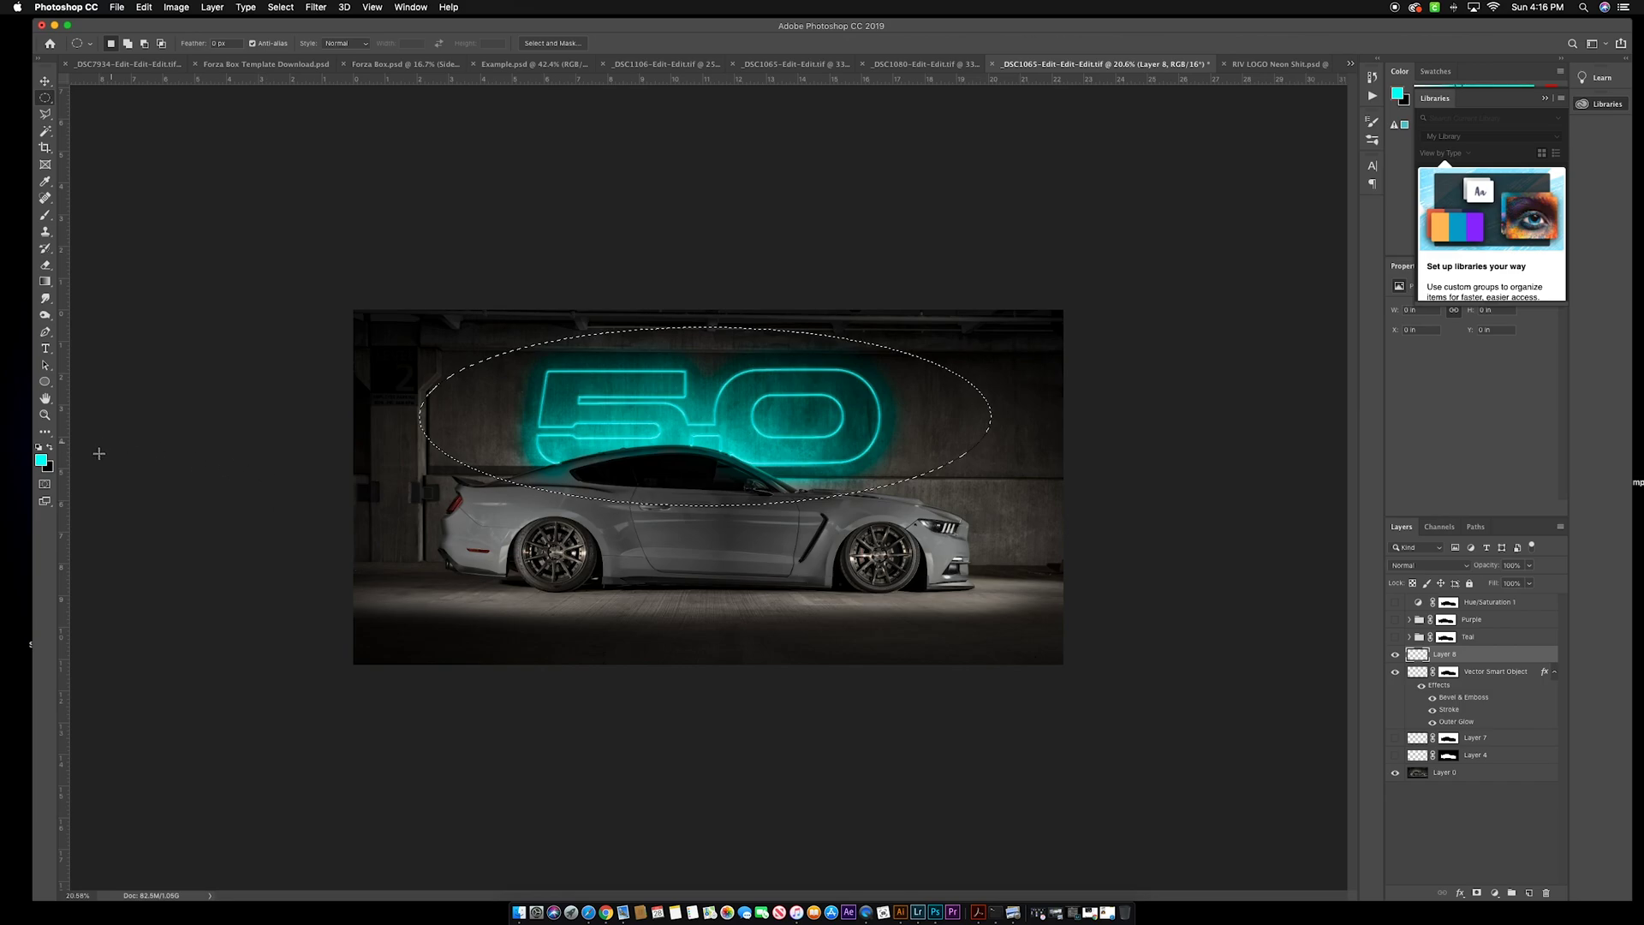
Fill the ellipse with the cyan foreground color and set its layer's blend mode to Soft Light
left_click(40, 461)
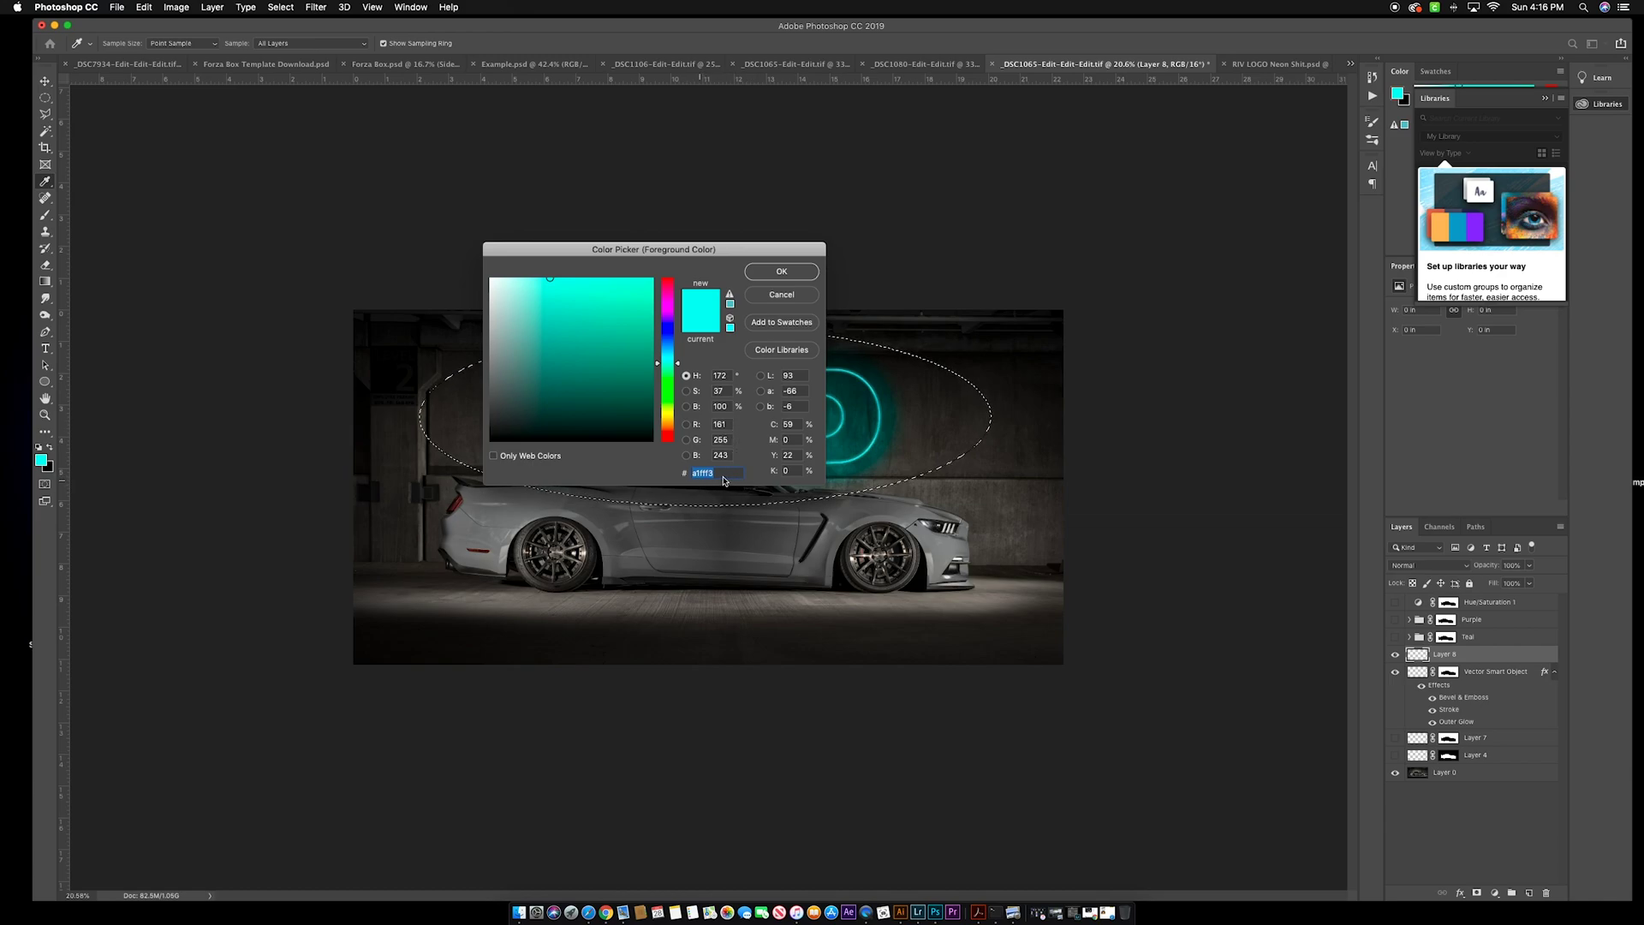
left_click(795, 276)
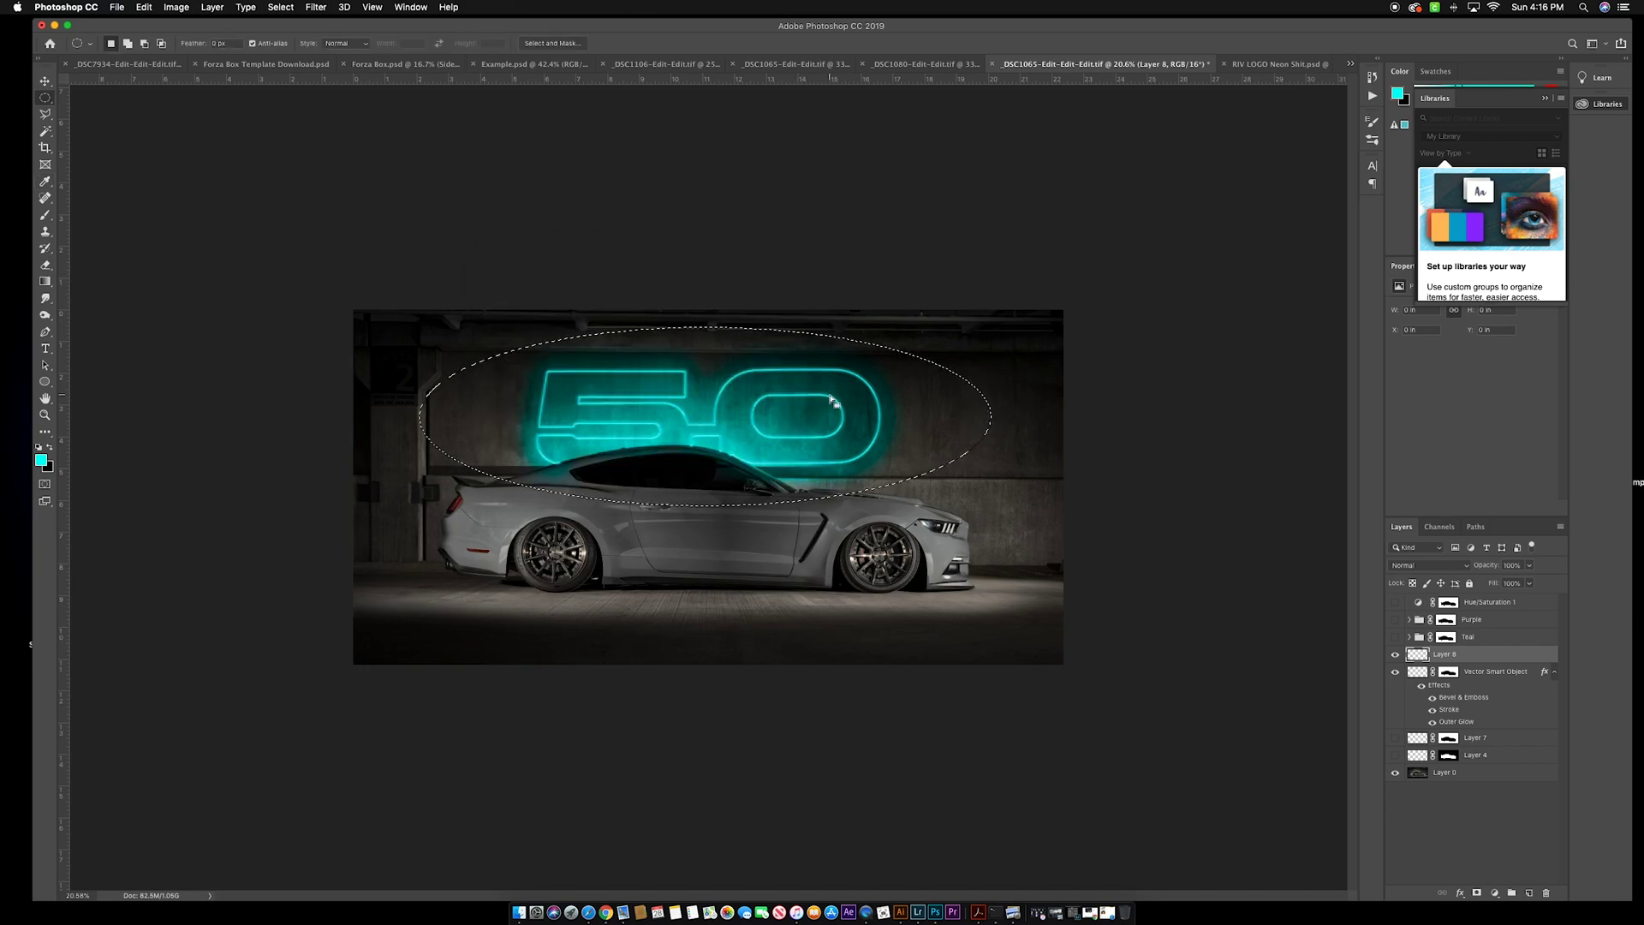
key("alt")
key("alt+BackSpace")
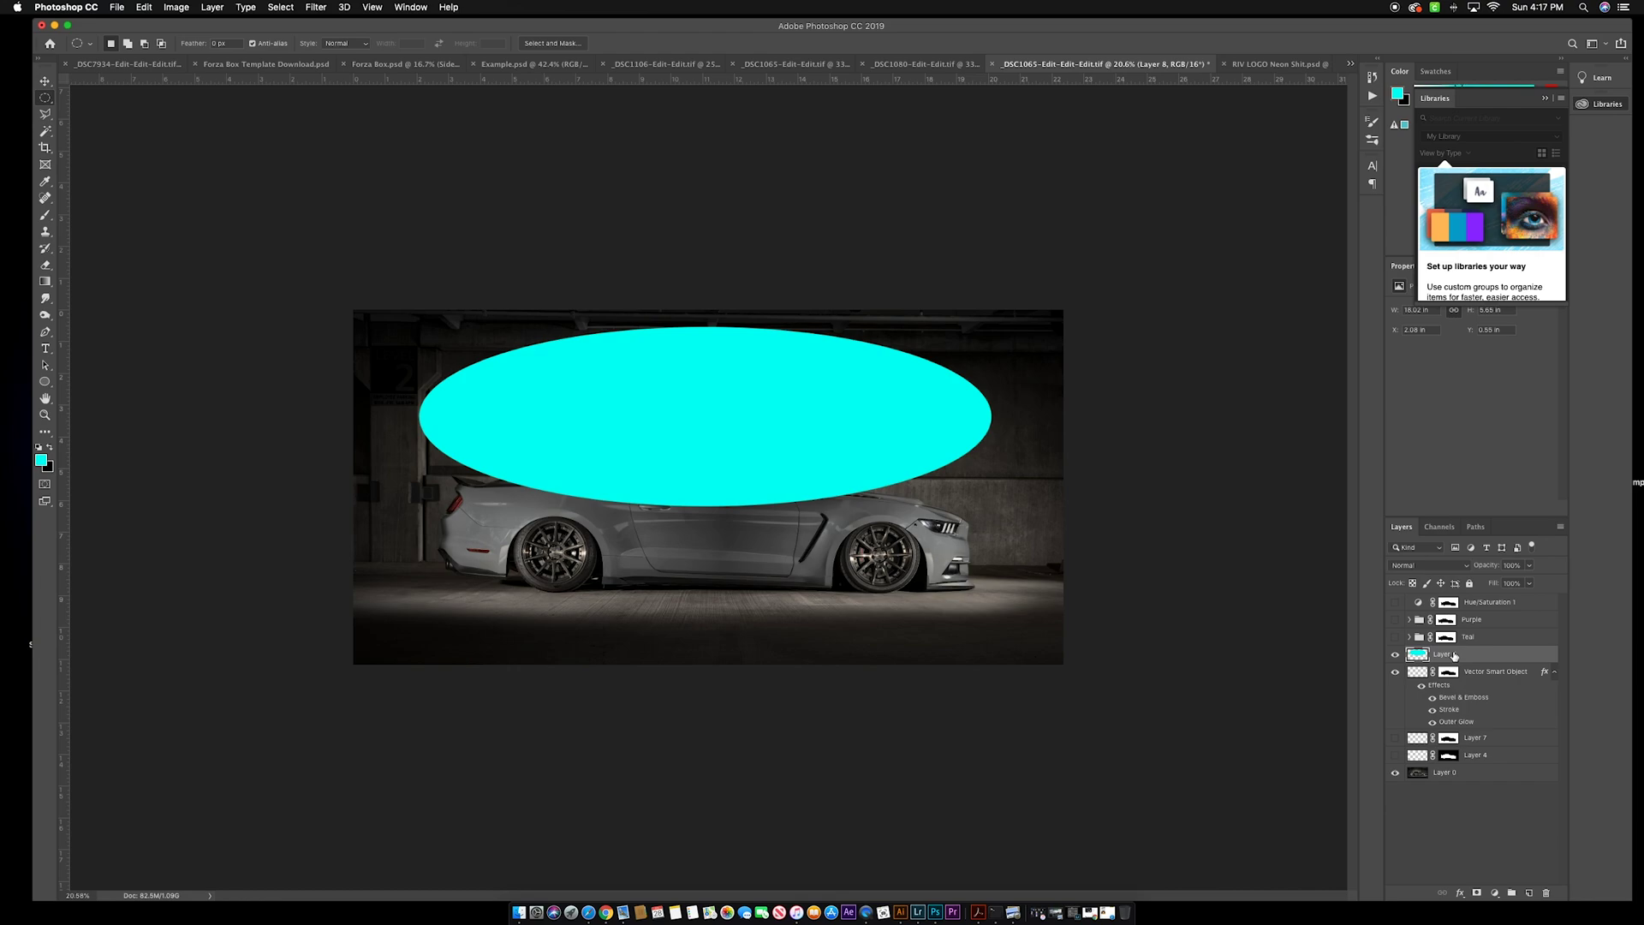
left_click(1456, 567)
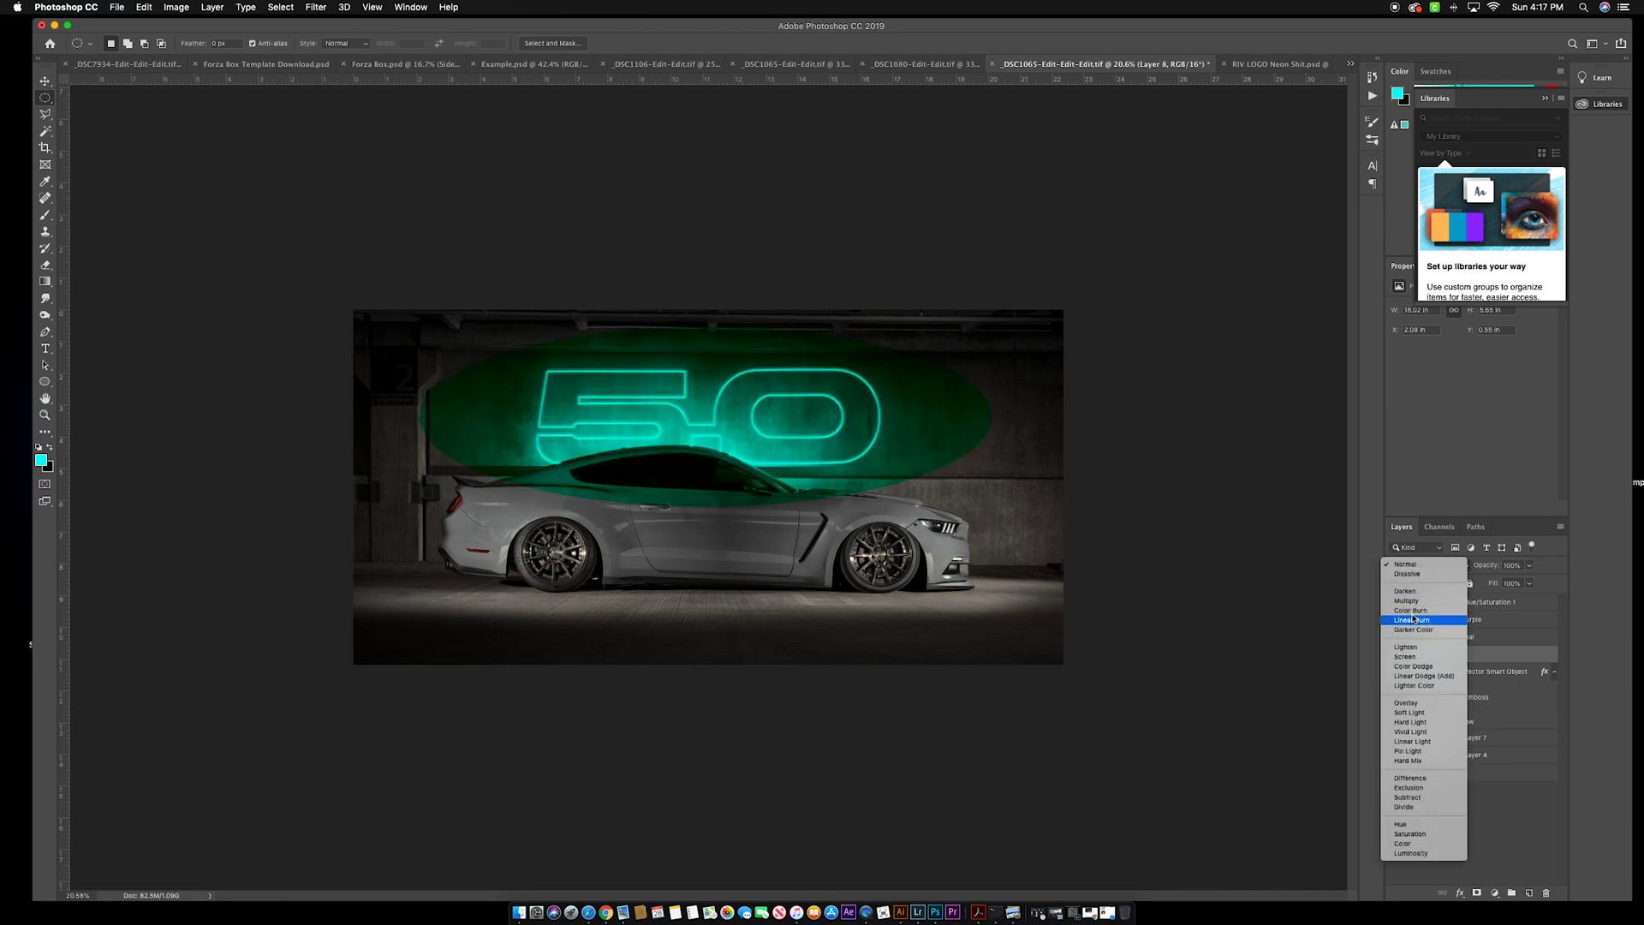
left_click(1413, 714)
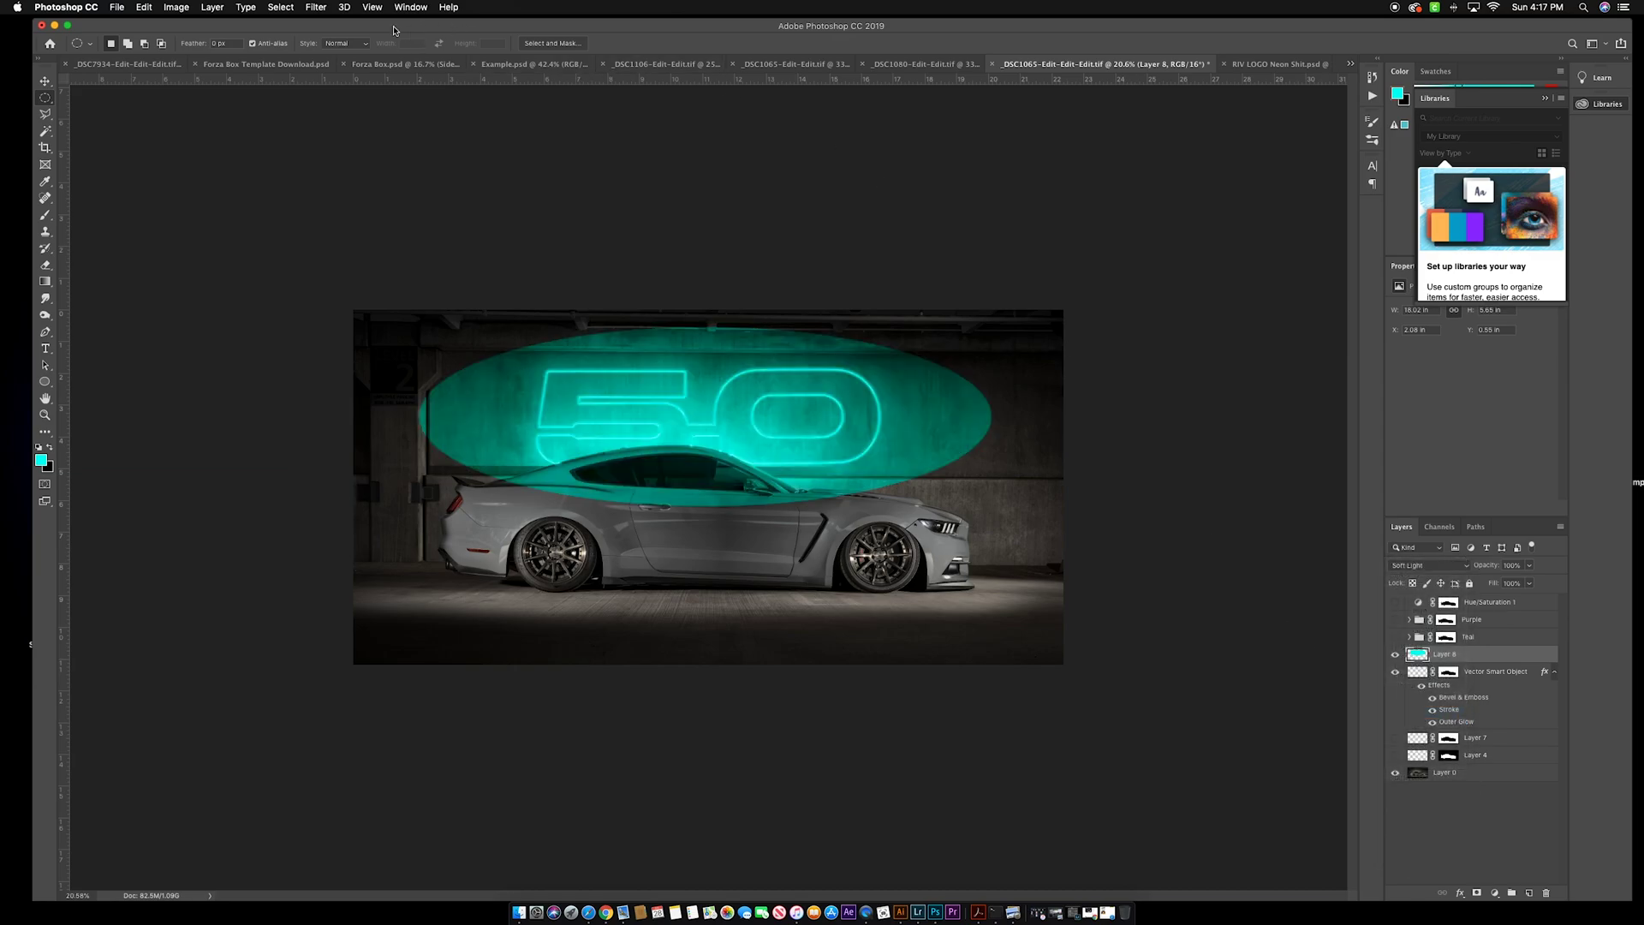
Apply a Gaussian Blur with a 150-pixel radius to the large cyan ellipse
left_click(312, 8)
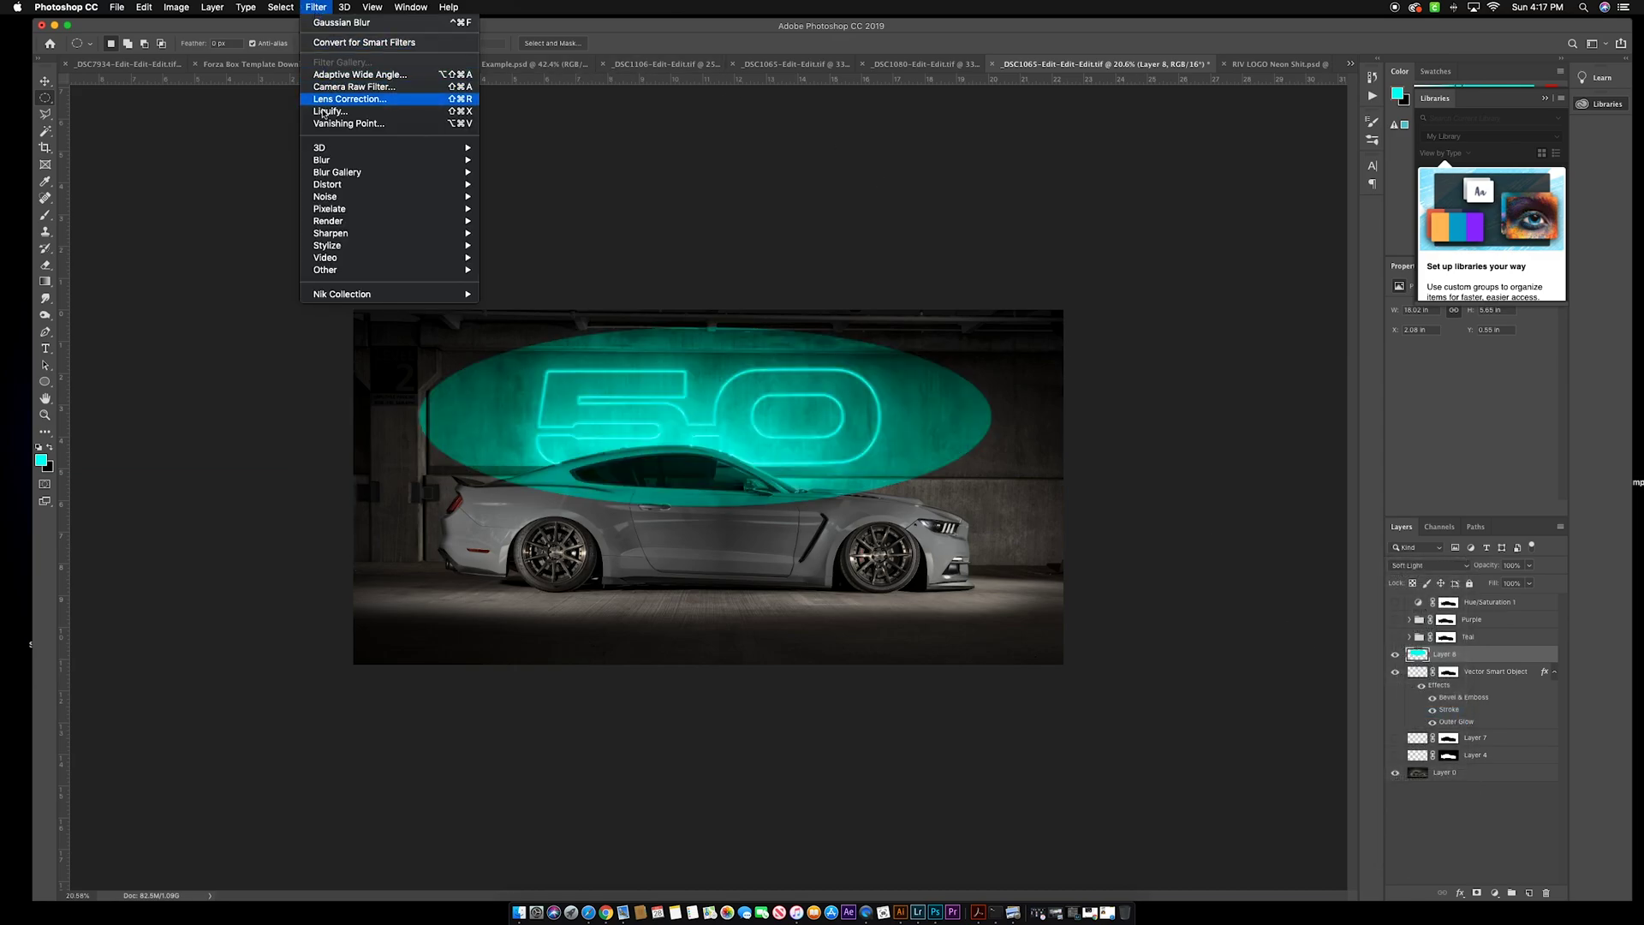
mouse_move(329, 163)
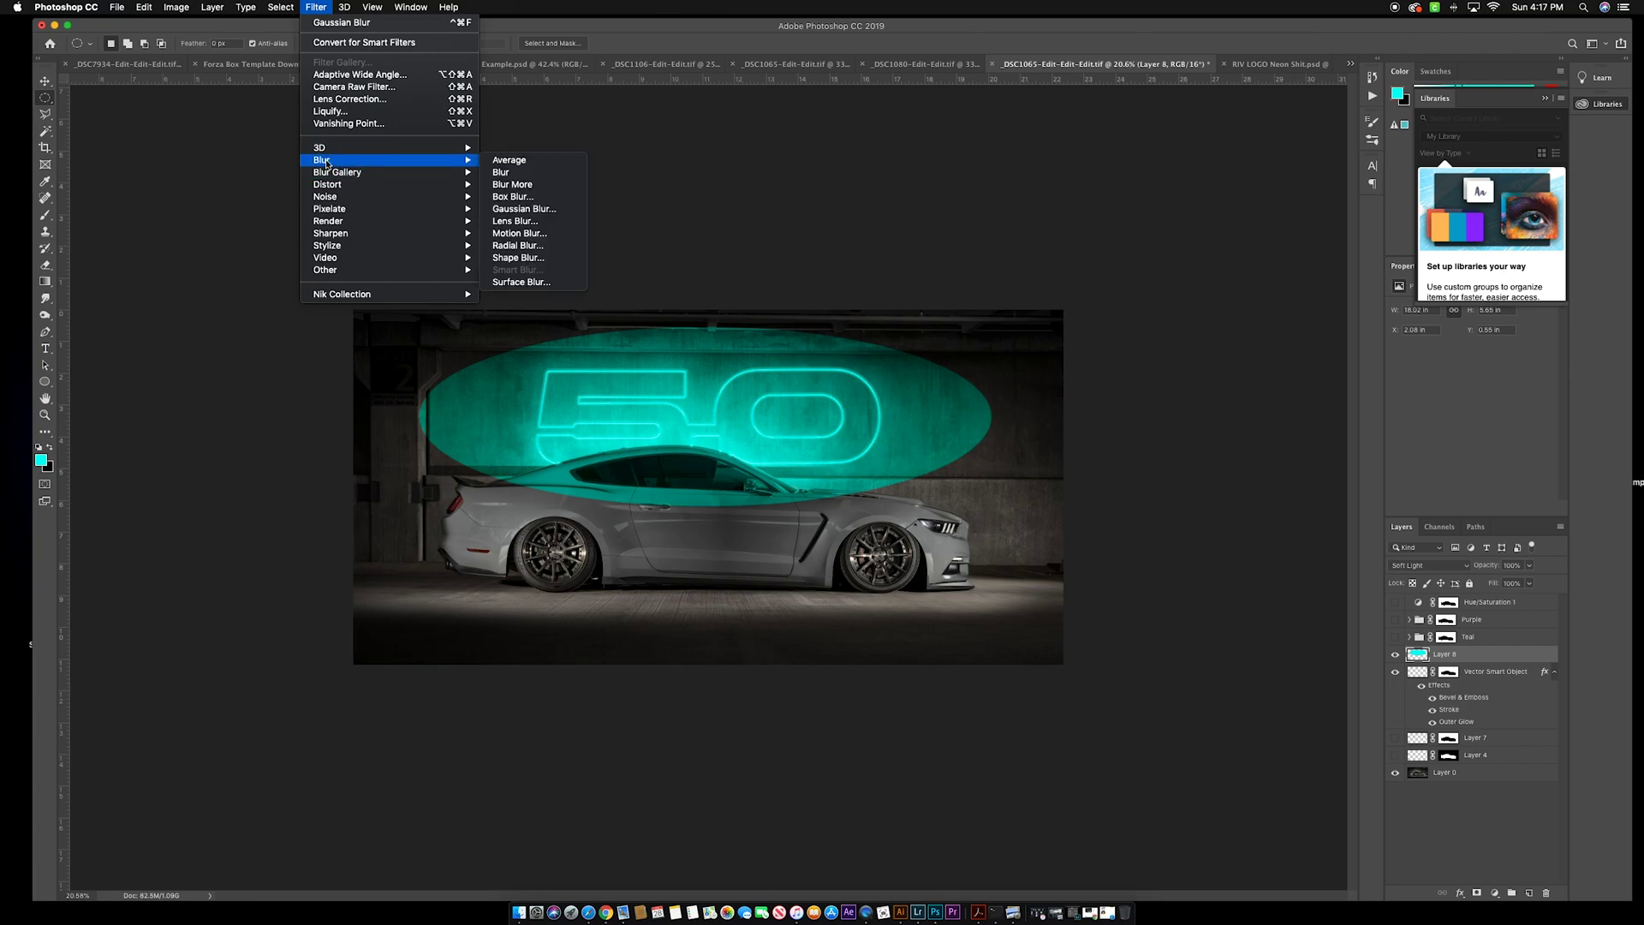
left_click(524, 209)
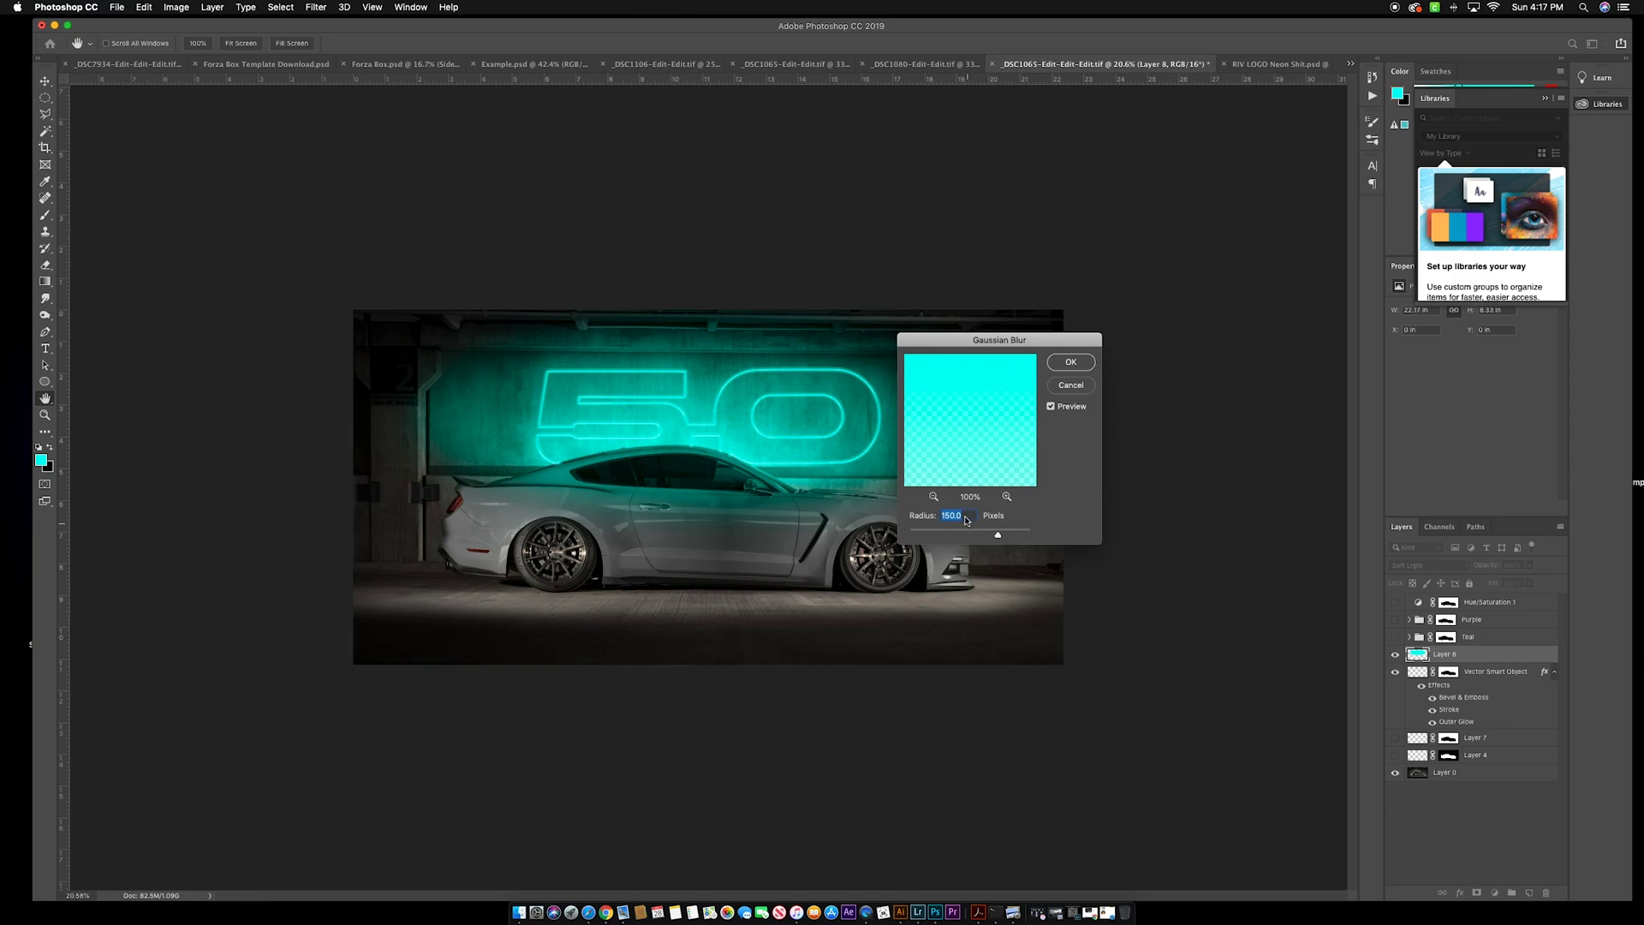
left_click(1069, 363)
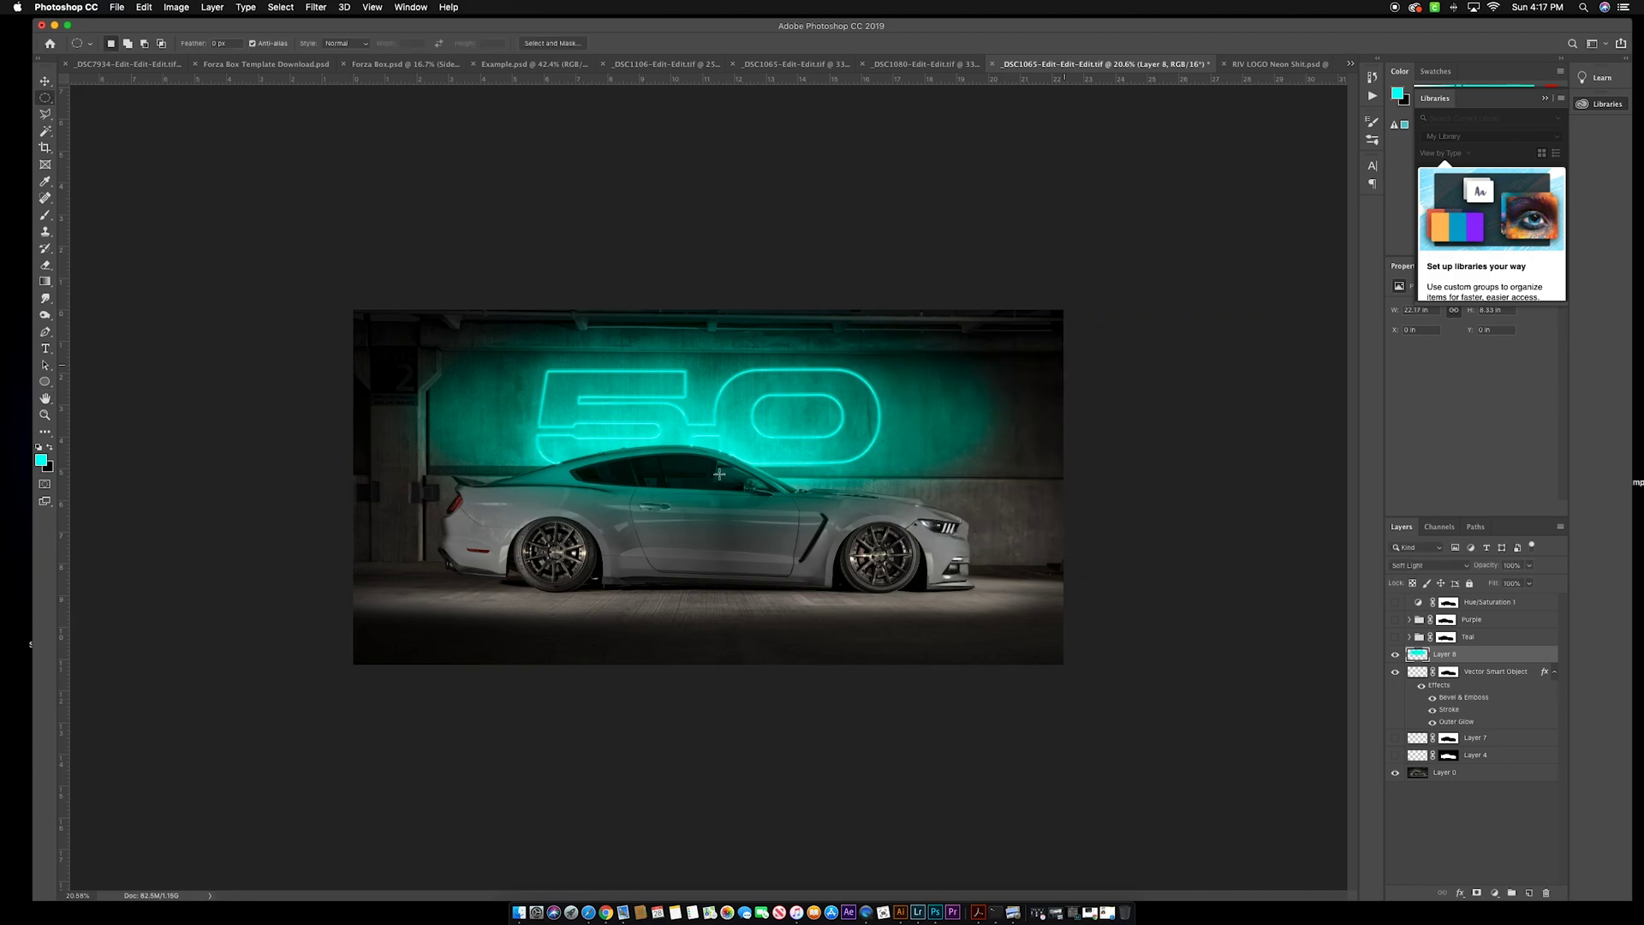
Compare the image with and without the blurred glow layer
left_click(1396, 656)
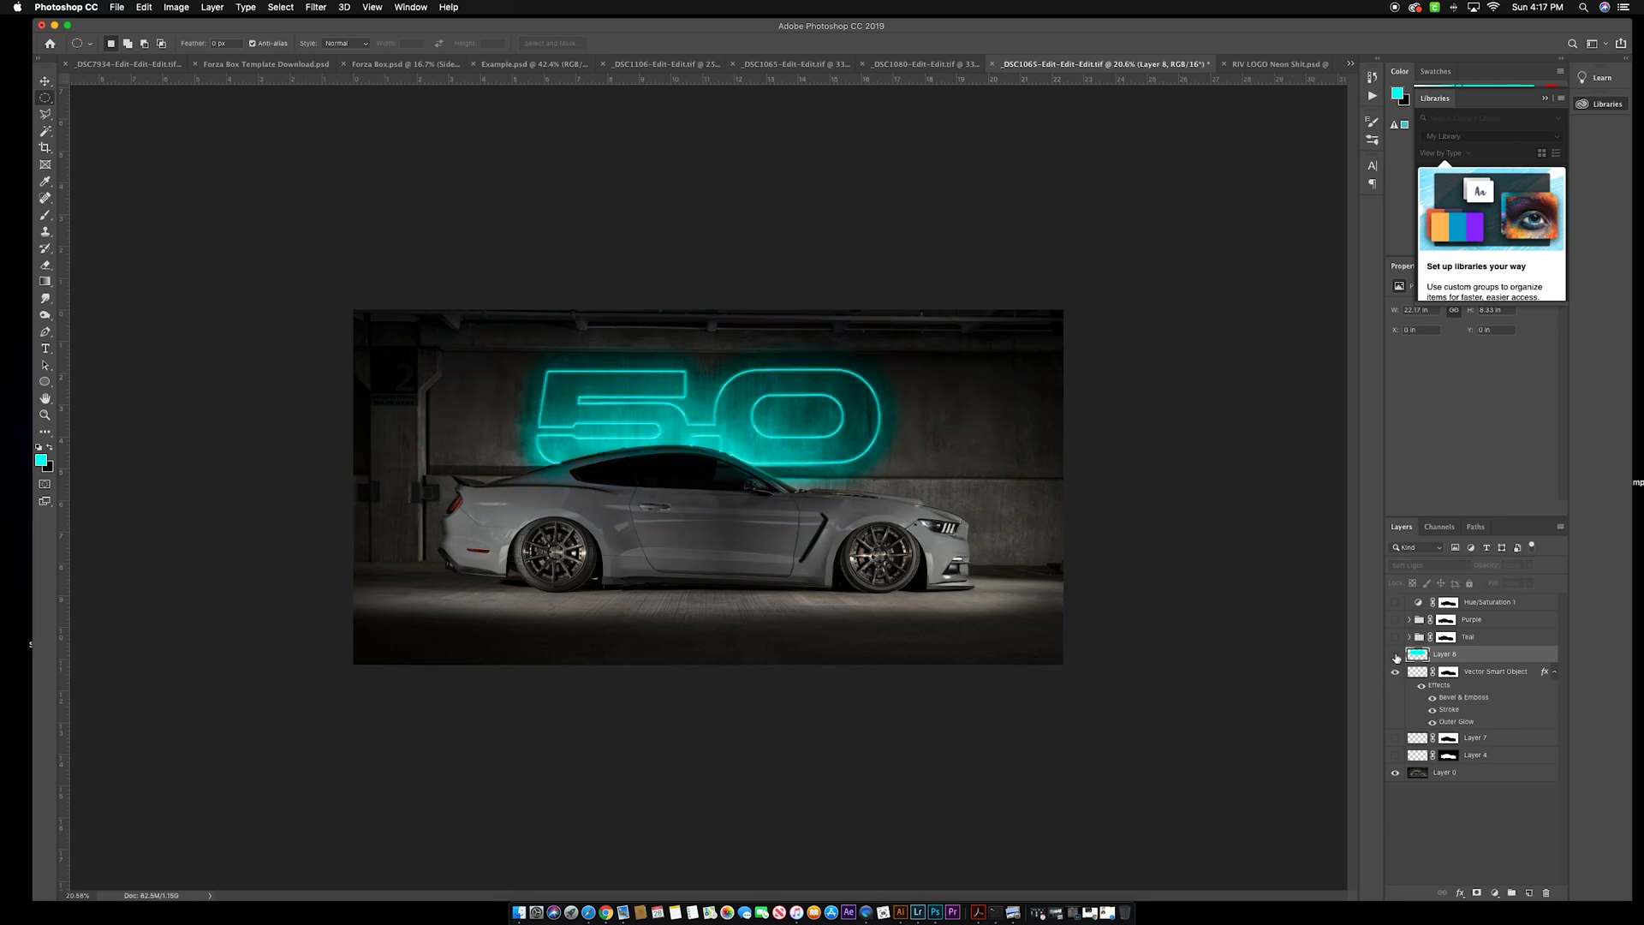
left_click(1396, 656)
left_click(1396, 656)
left_click(1396, 656)
left_click(1395, 656)
left_click(1396, 656)
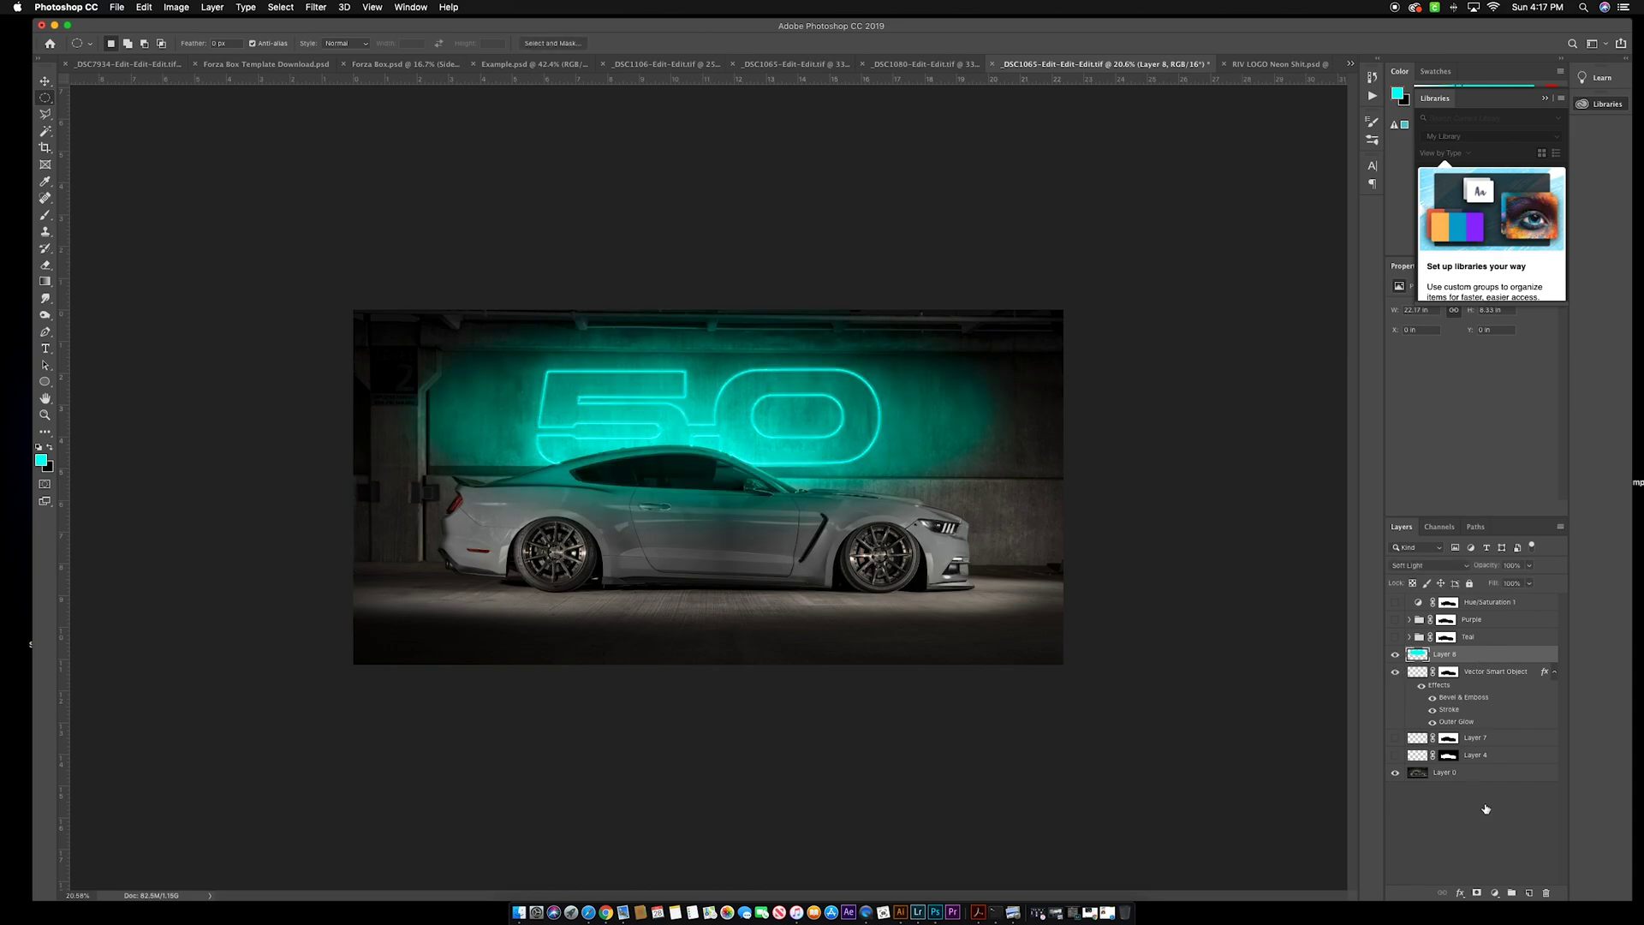
Add another new layer and draw a smaller elliptical selection, about 12 in wide and 4 in high, around the sign
left_click(1529, 892)
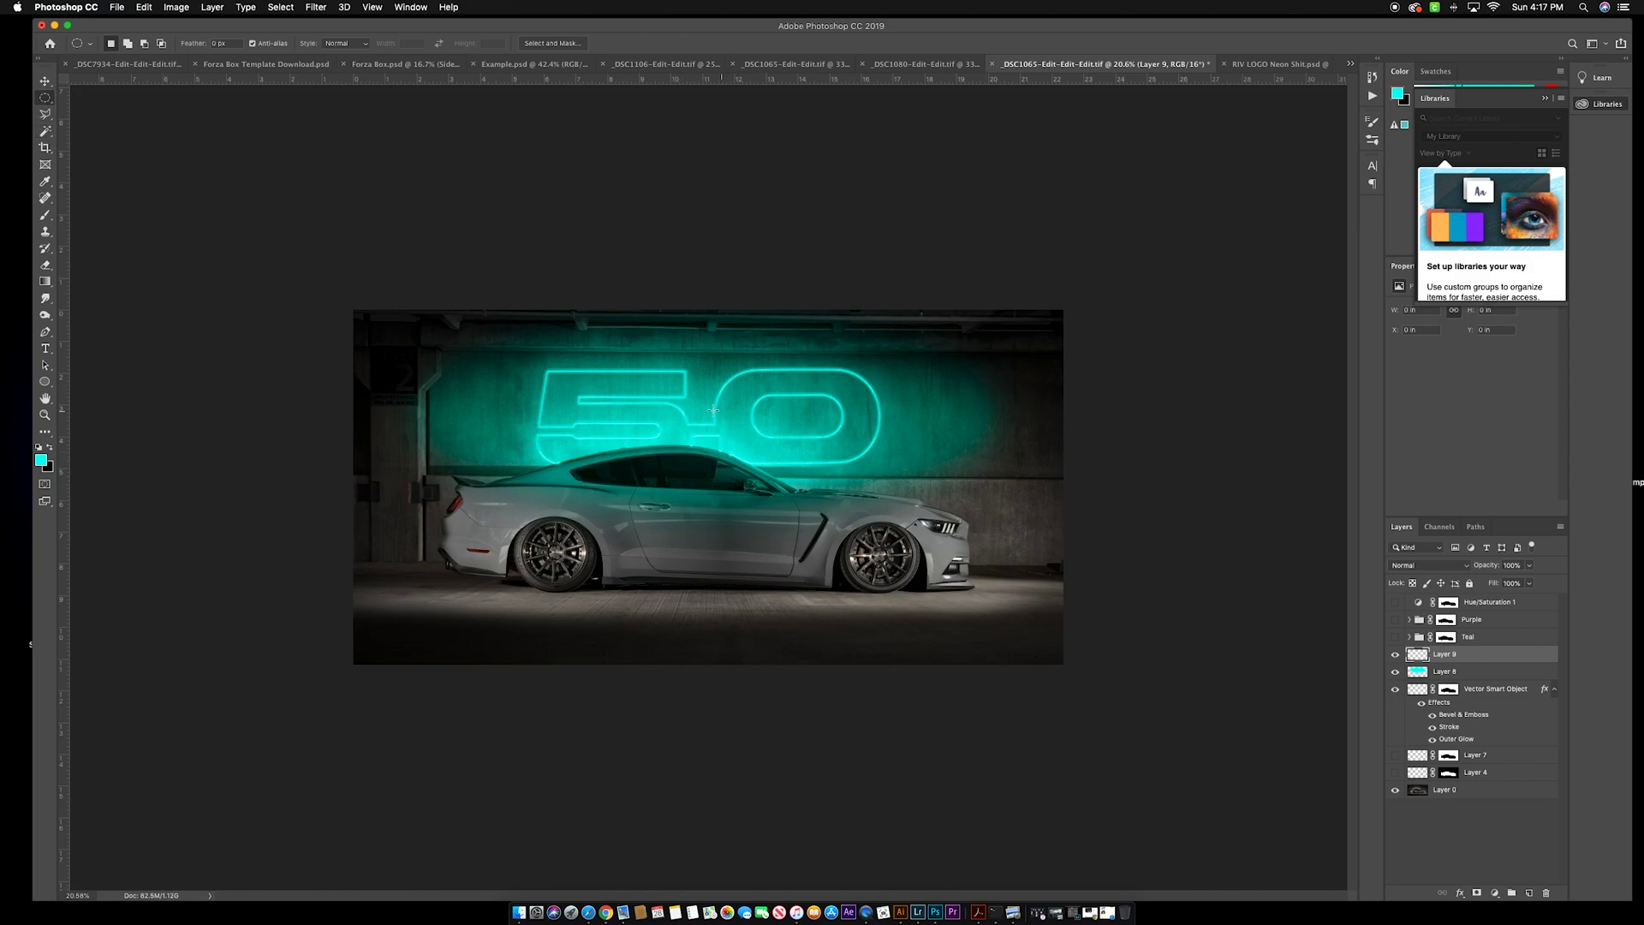
left_click_drag(703, 409, 895, 473)
left_click(46, 82)
left_click(698, 406)
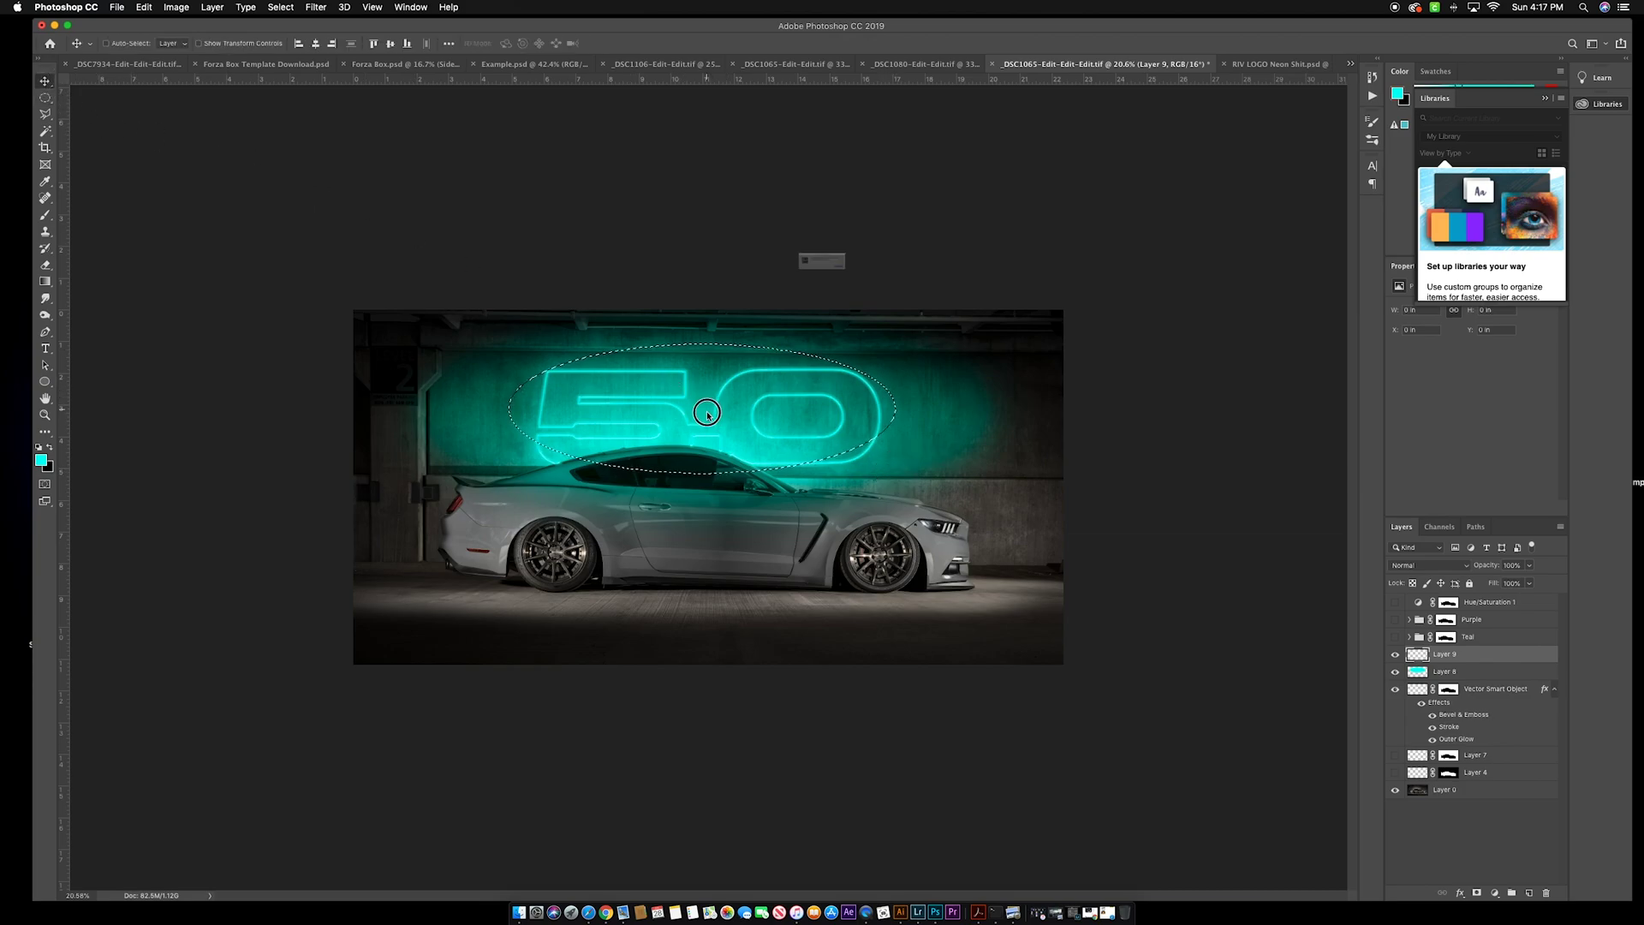
left_click(897, 297)
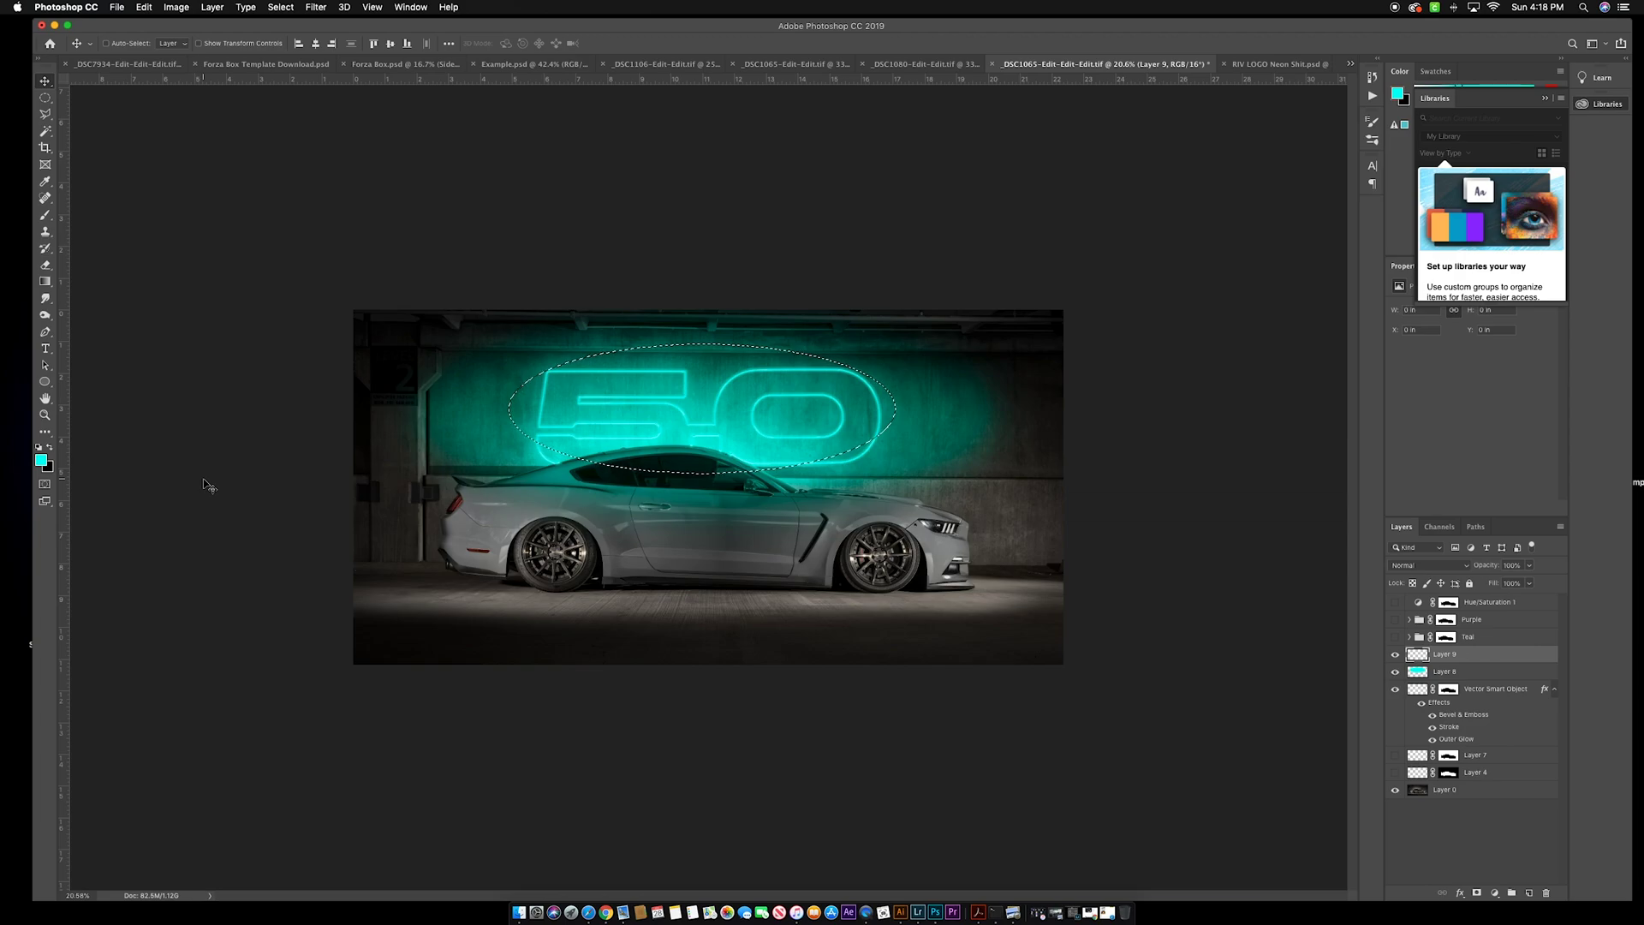
Fill the smaller ellipse with cyan and set its layer's blend mode to Soft Light
key("alt+BackSpace")
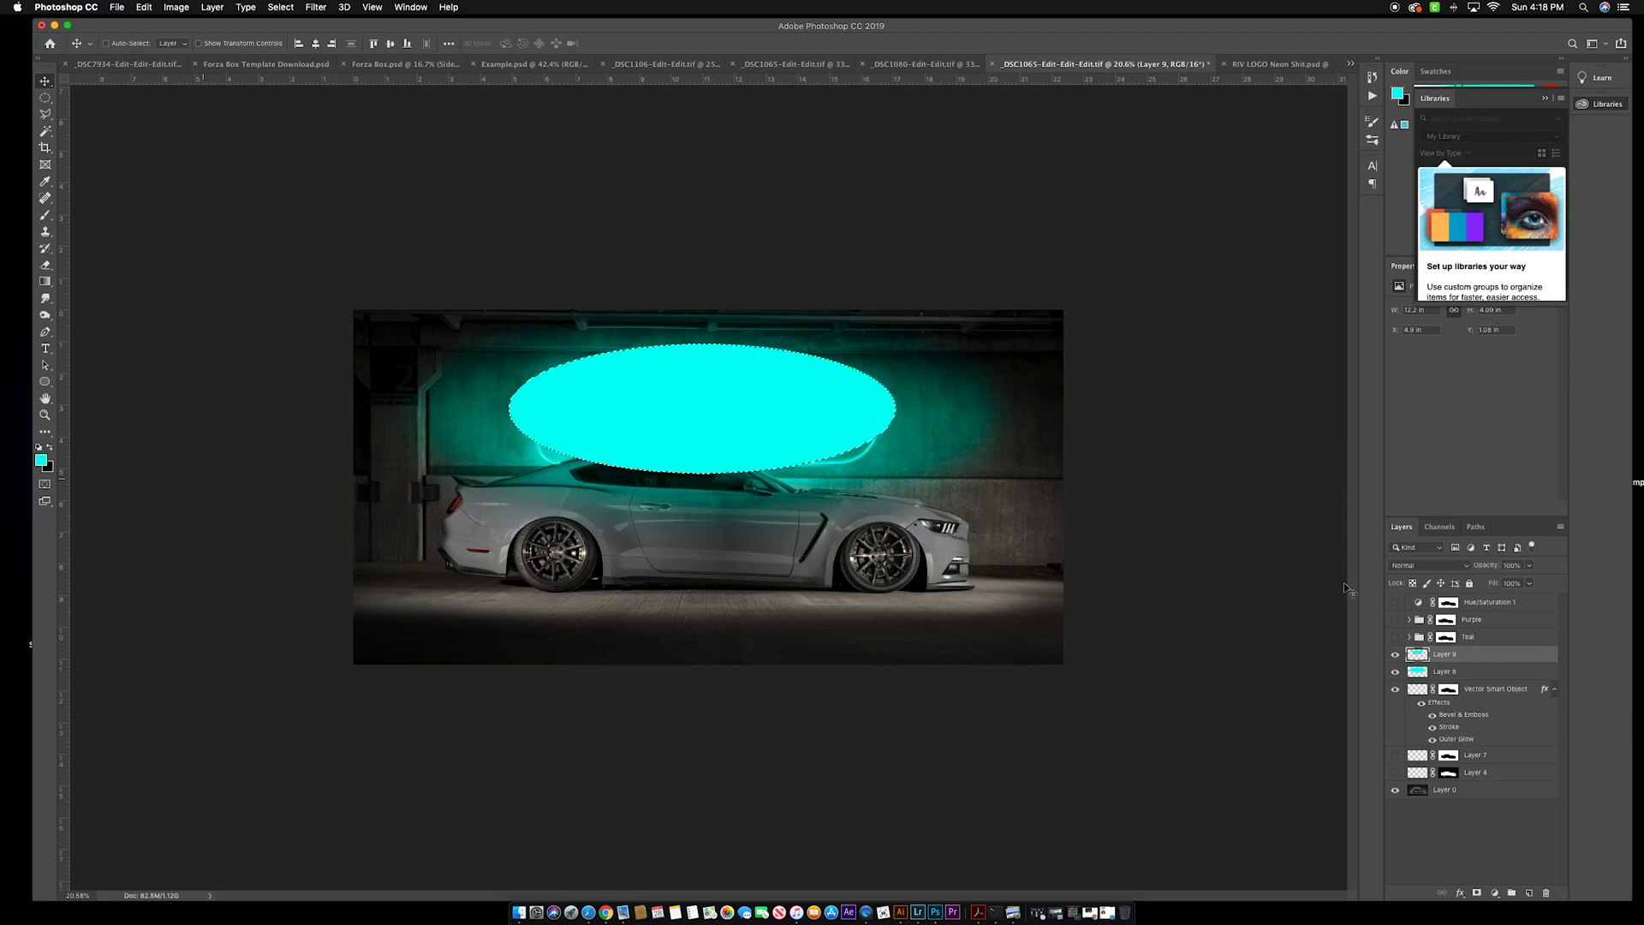
left_click(1435, 567)
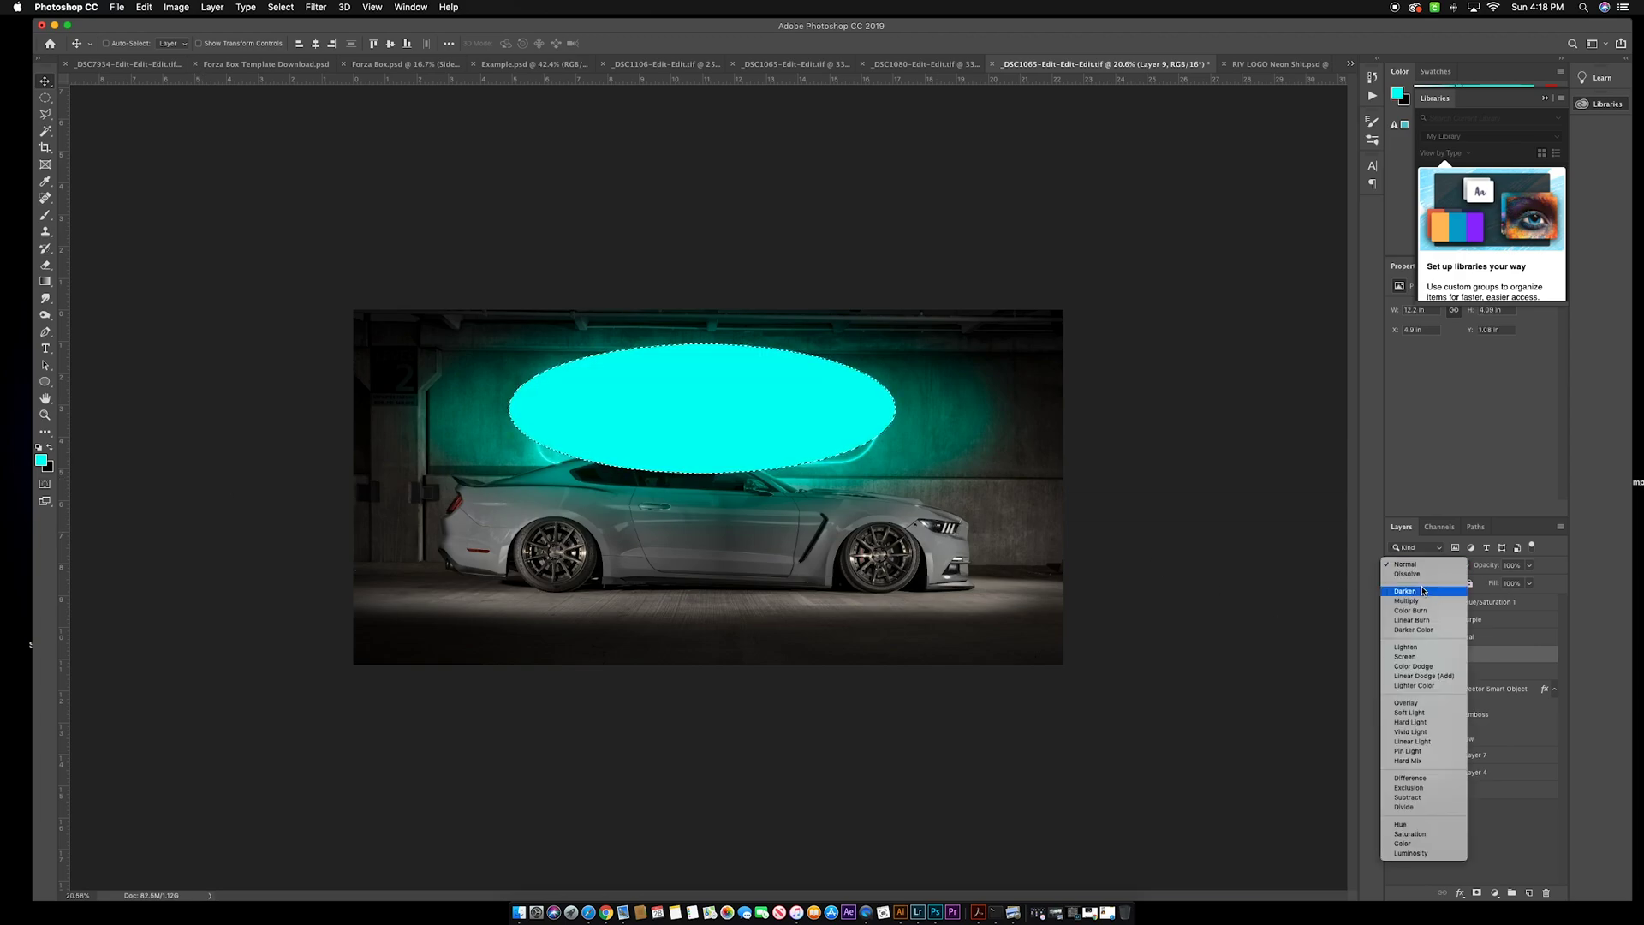
left_click(1415, 713)
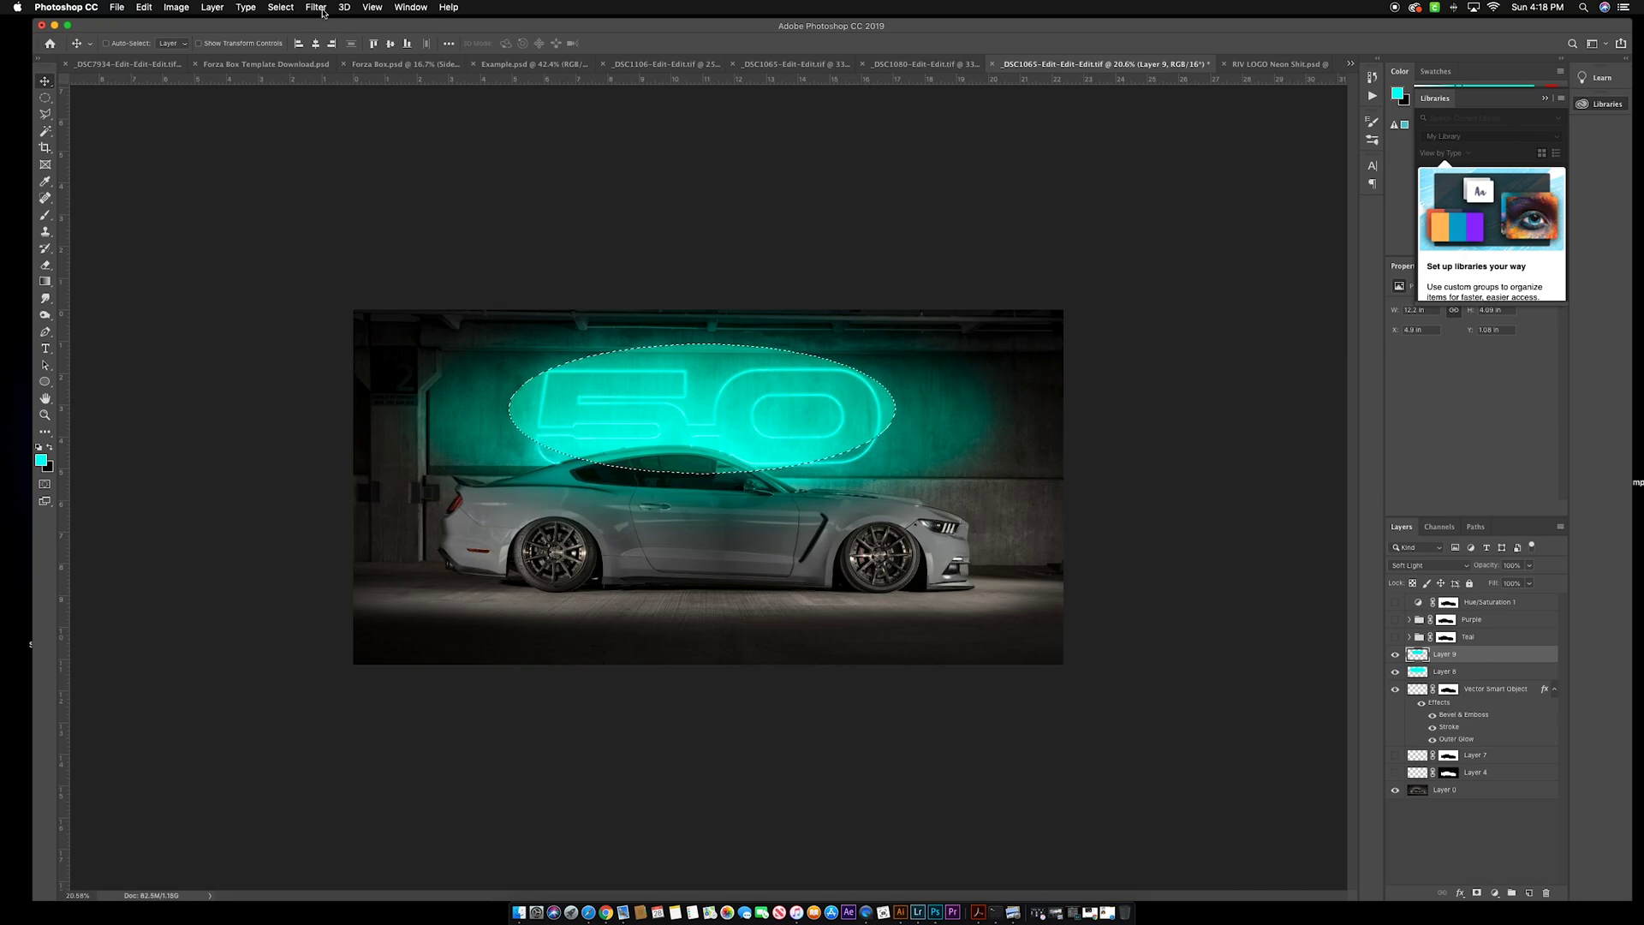
Deselect the smaller ellipse and repeat the last Gaussian Blur on its layer
key("super+d")
left_click(307, 6)
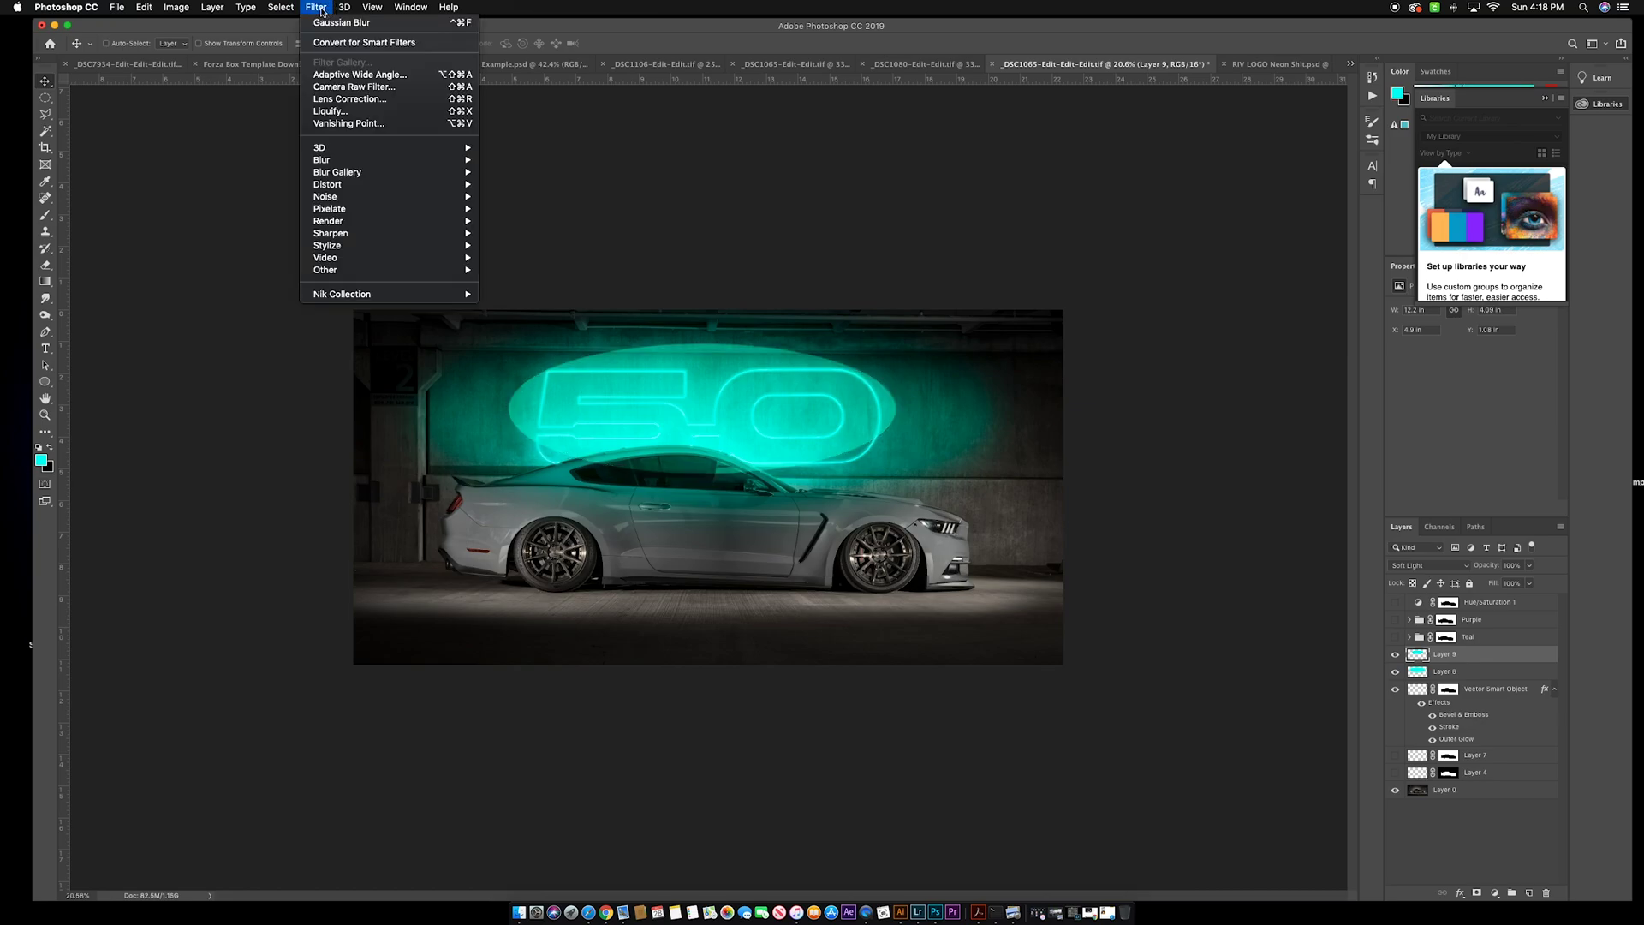
mouse_move(342, 172)
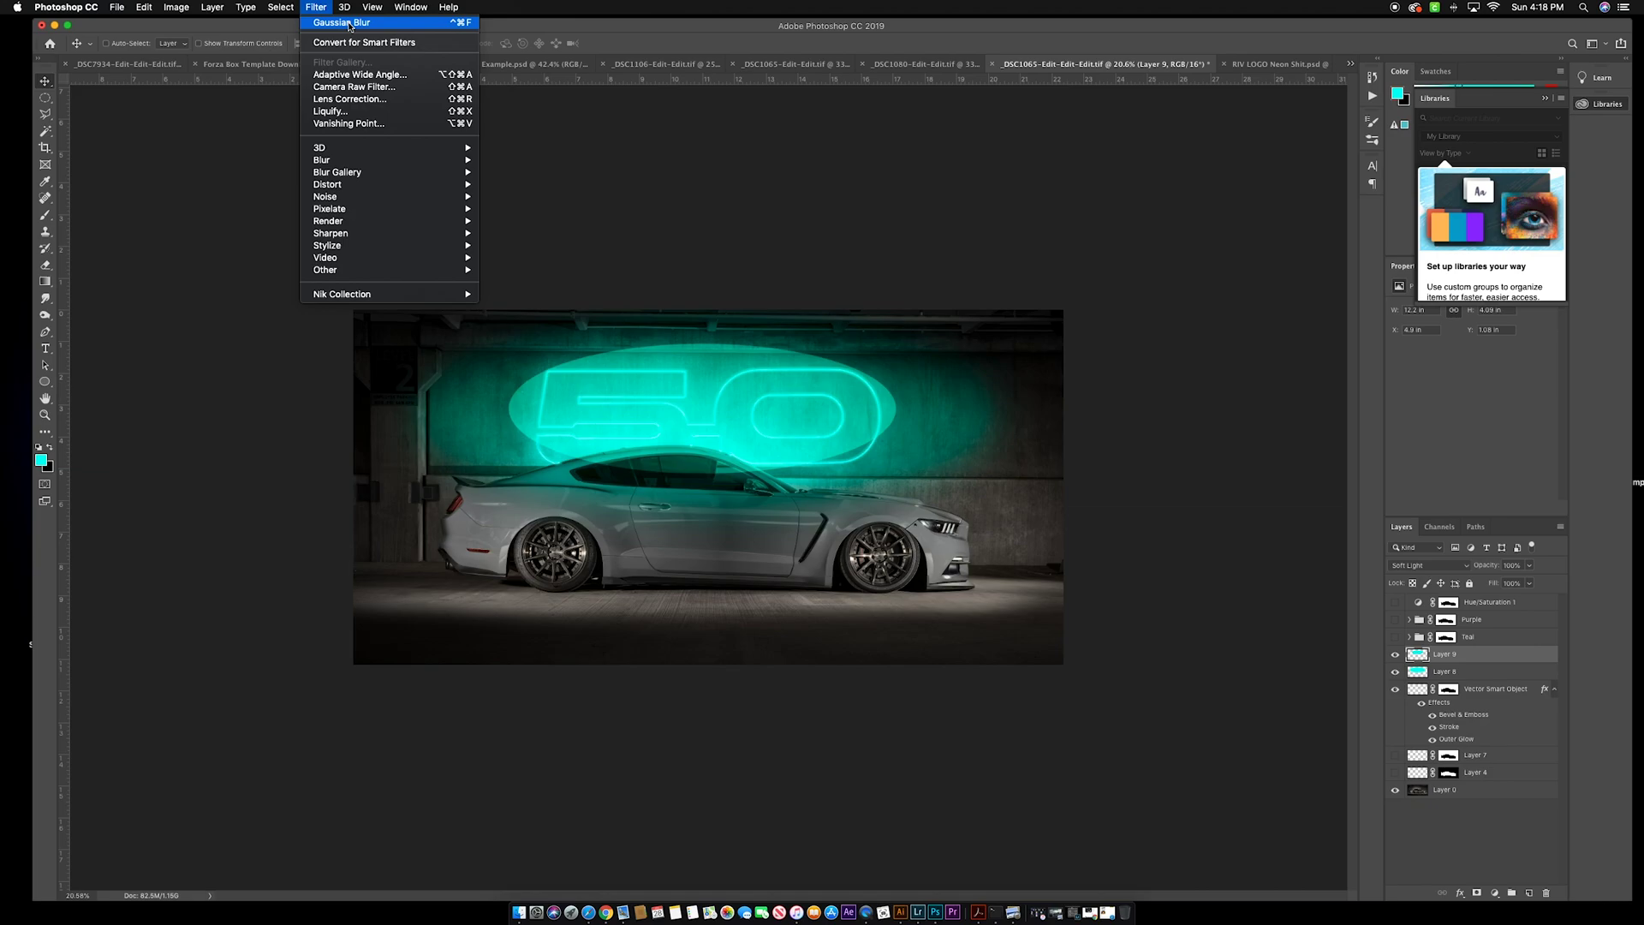
left_click(349, 23)
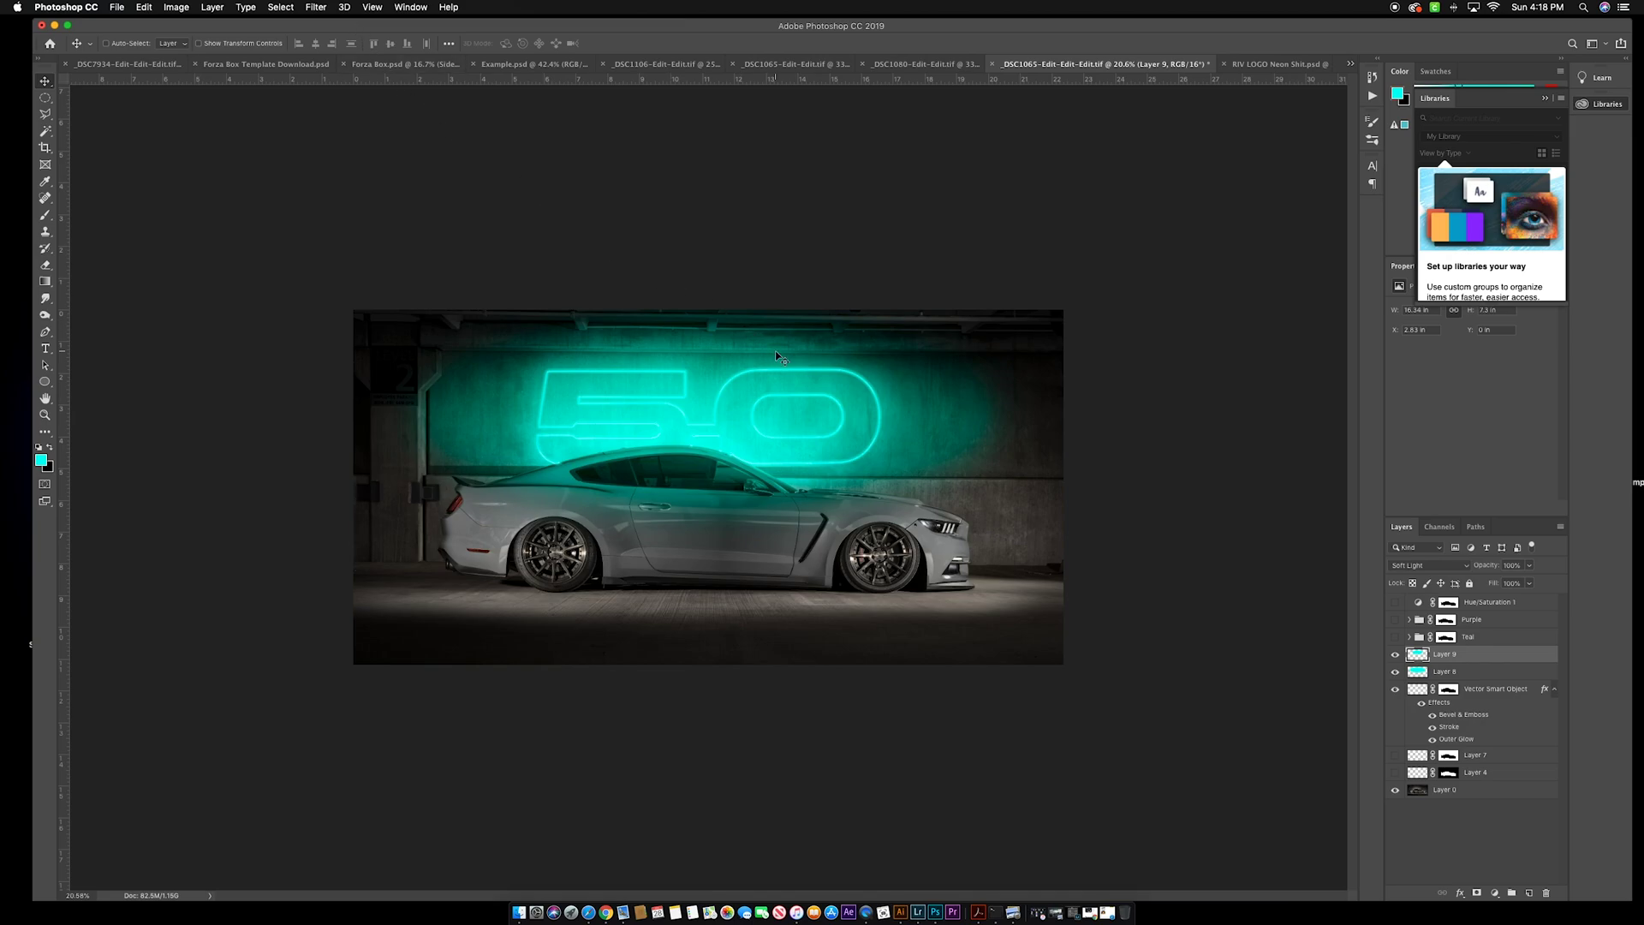
Move the smaller glow layer below the larger one and lower its opacity to about 60%
left_click_drag(1470, 657, 1446, 674)
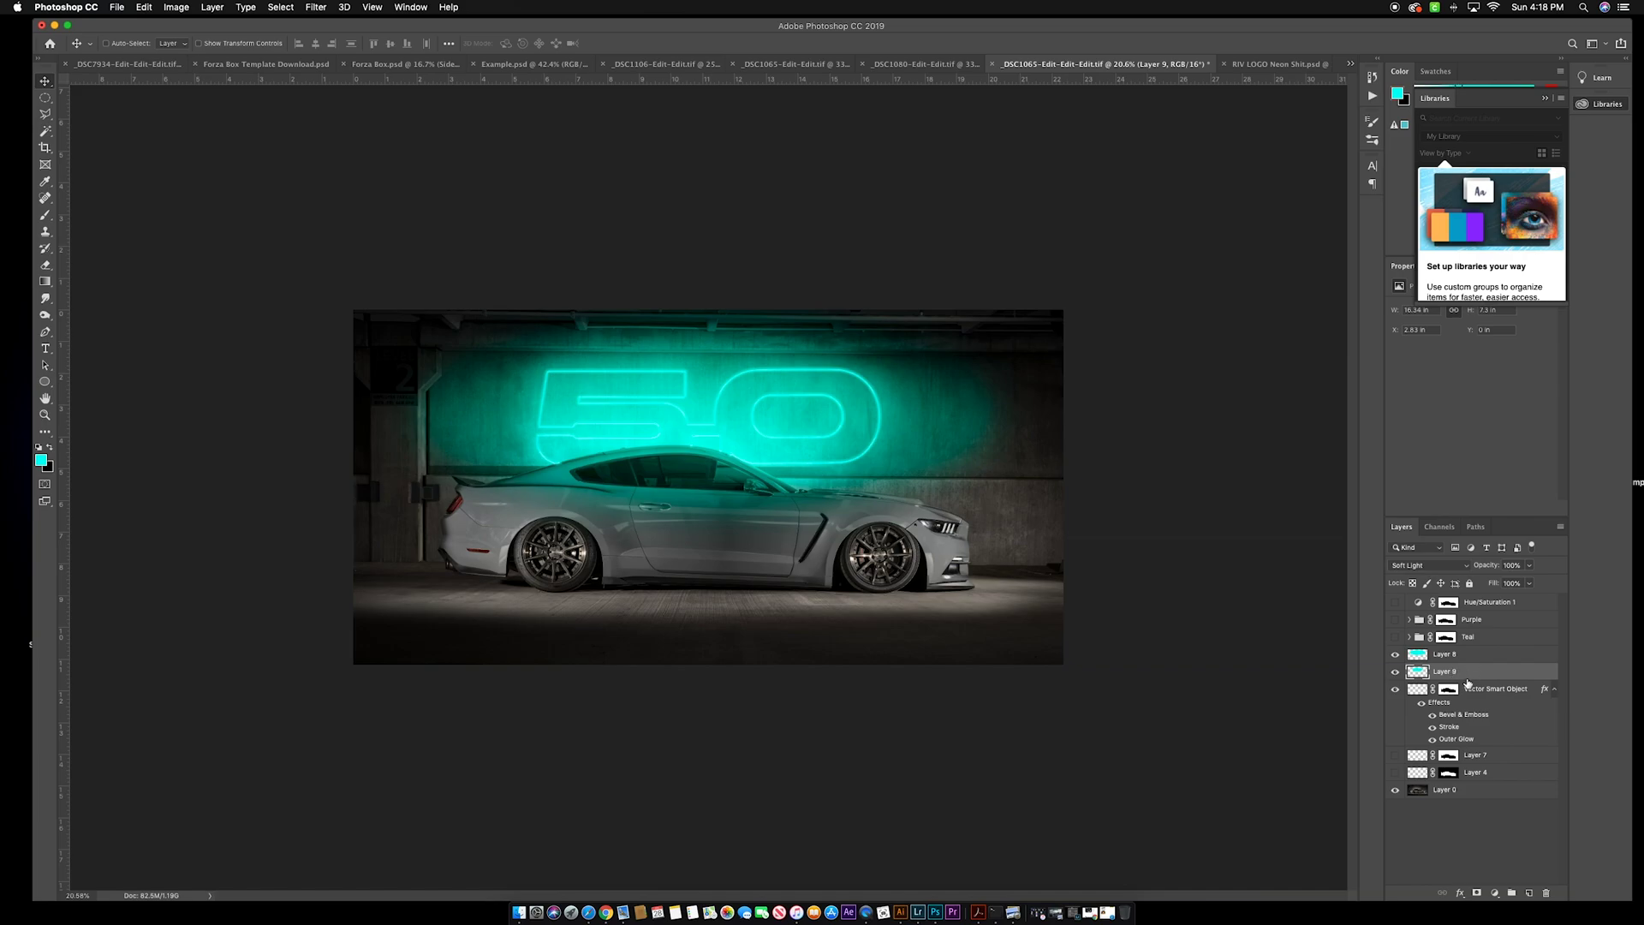
left_click_drag(1491, 565, 1465, 571)
left_click(1417, 671)
double_click(1418, 671)
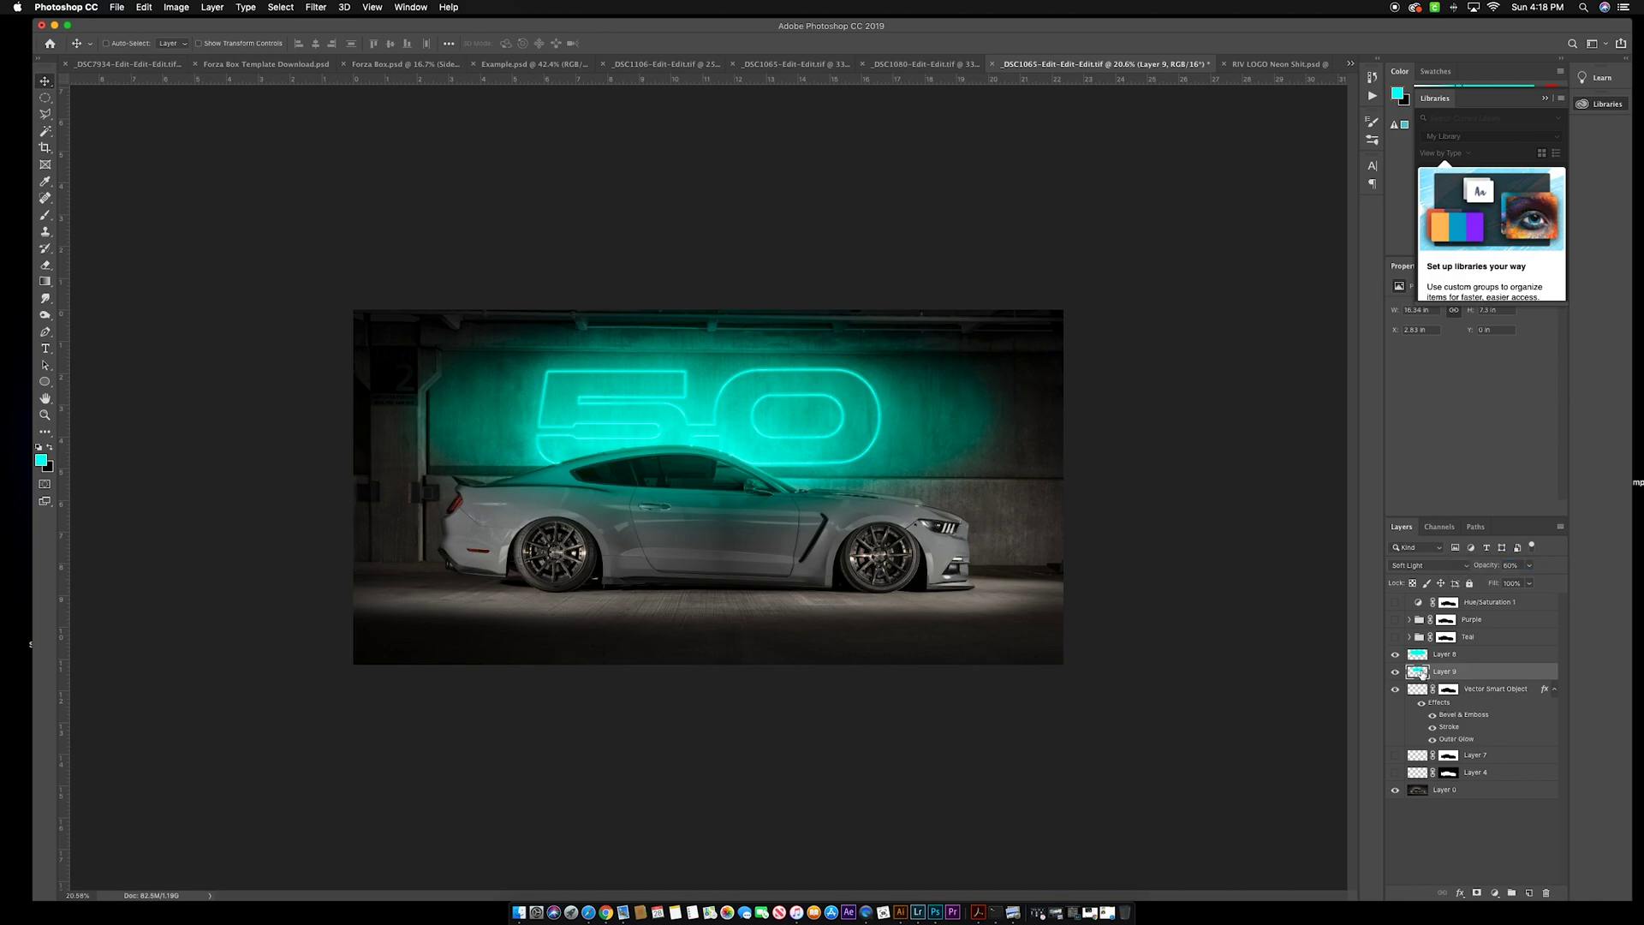
left_click(985, 218)
Pick a darker teal foreground colour and refill the smaller glow layer's shape with it
left_click(43, 461)
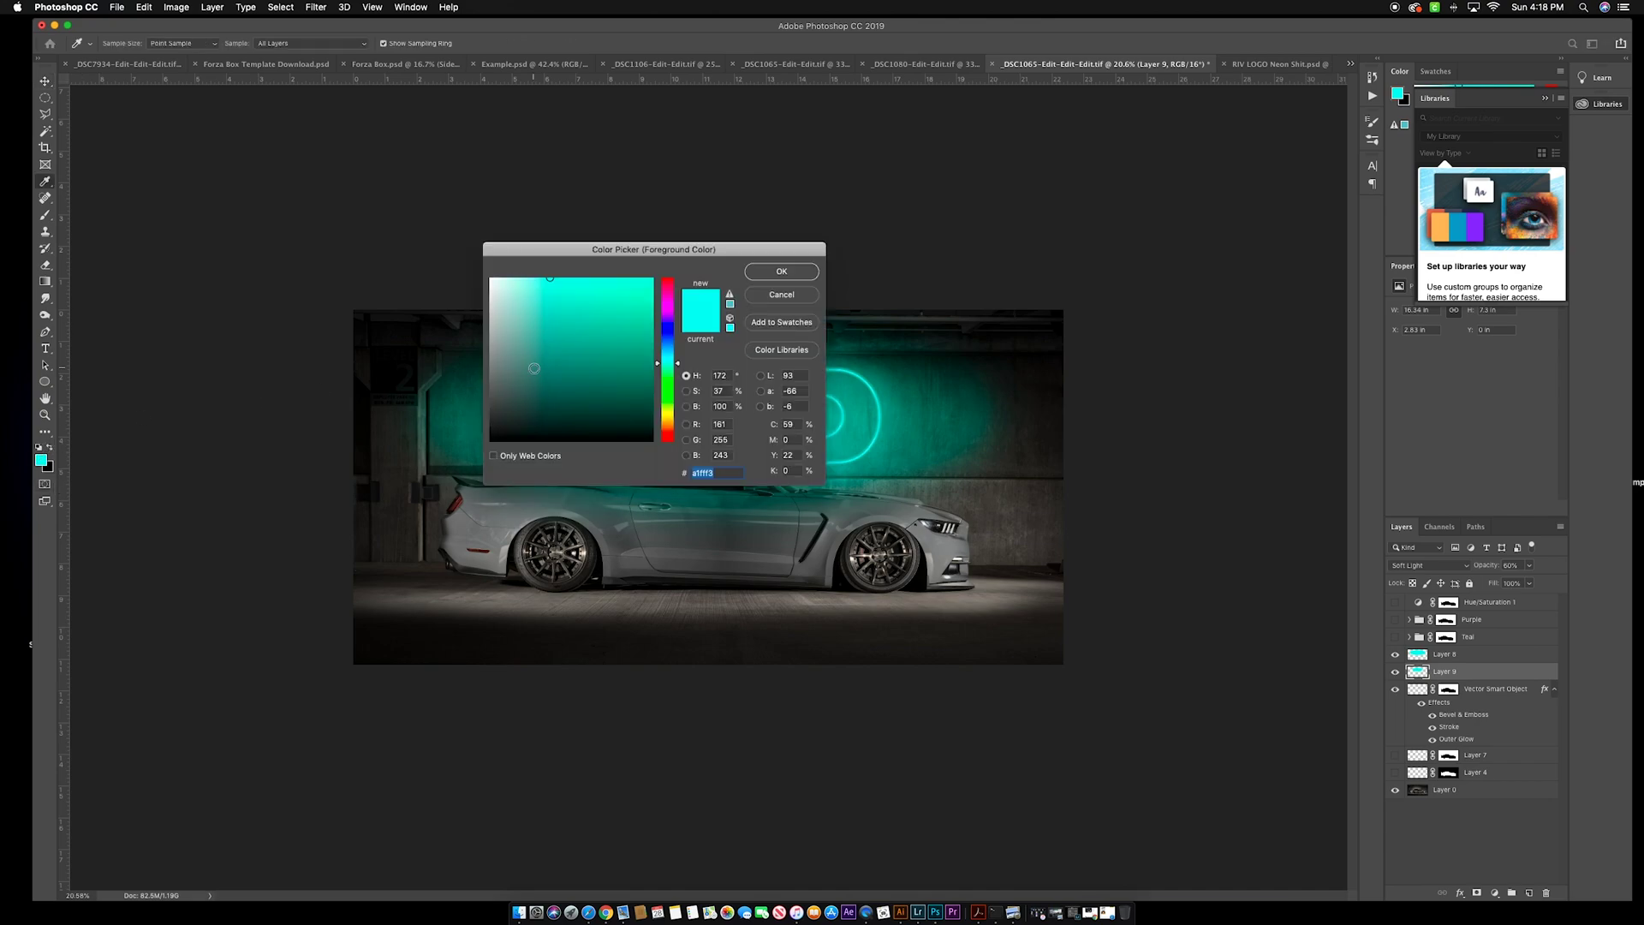
left_click_drag(555, 311, 556, 329)
left_click(758, 272)
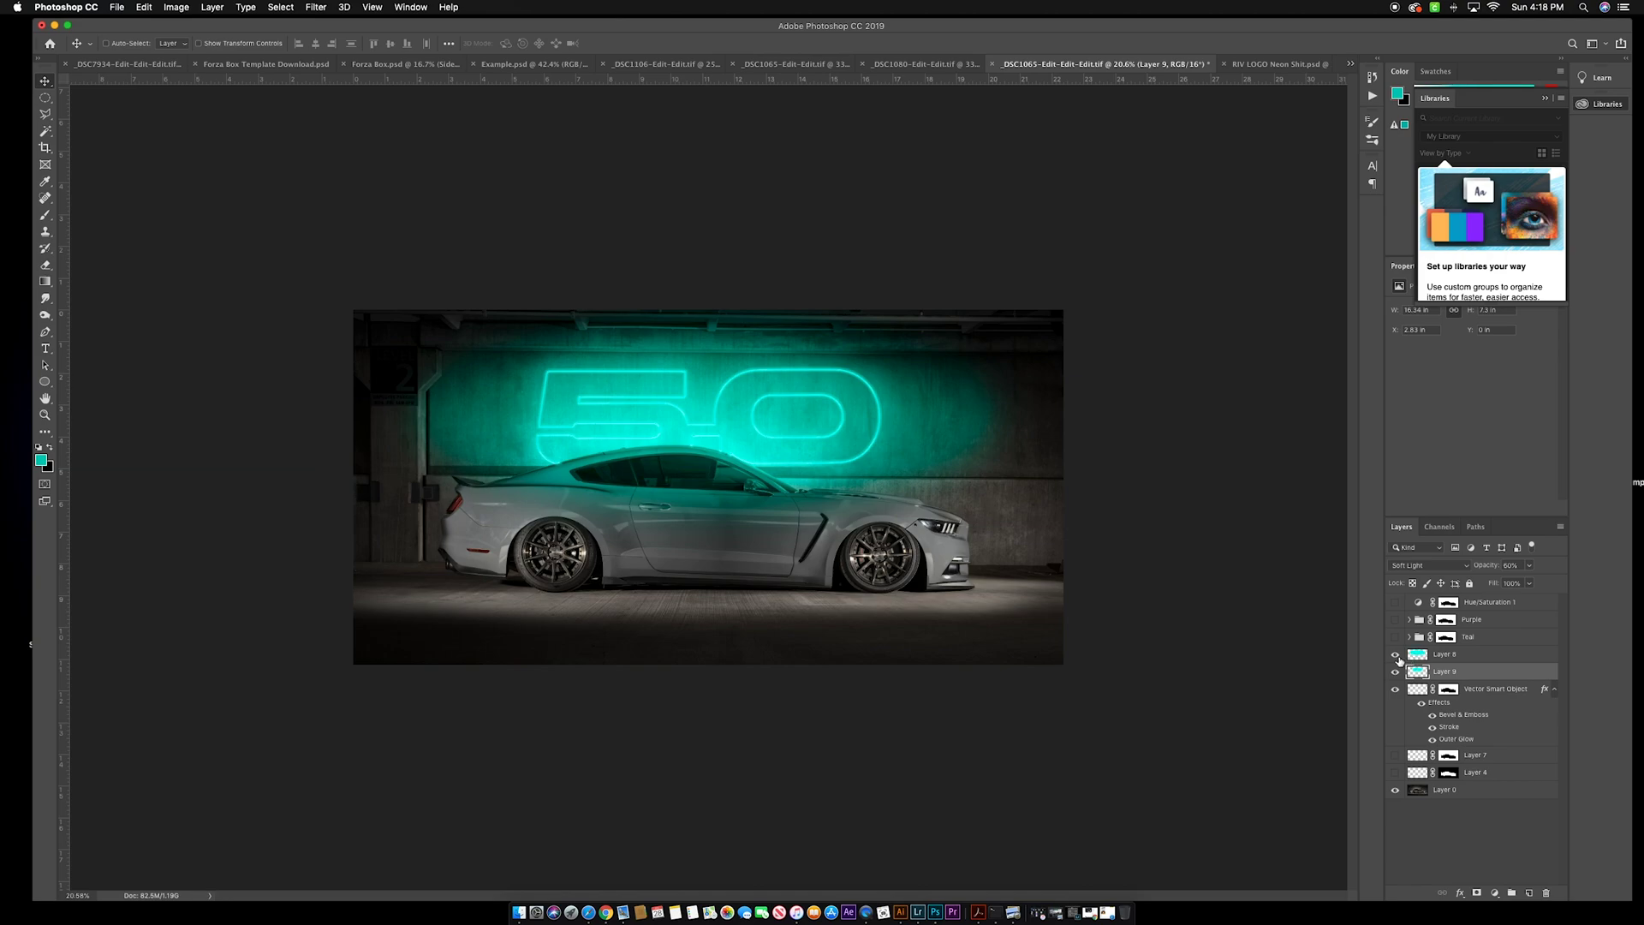
left_click(1419, 674, "super")
key("Delete")
key("super+d")
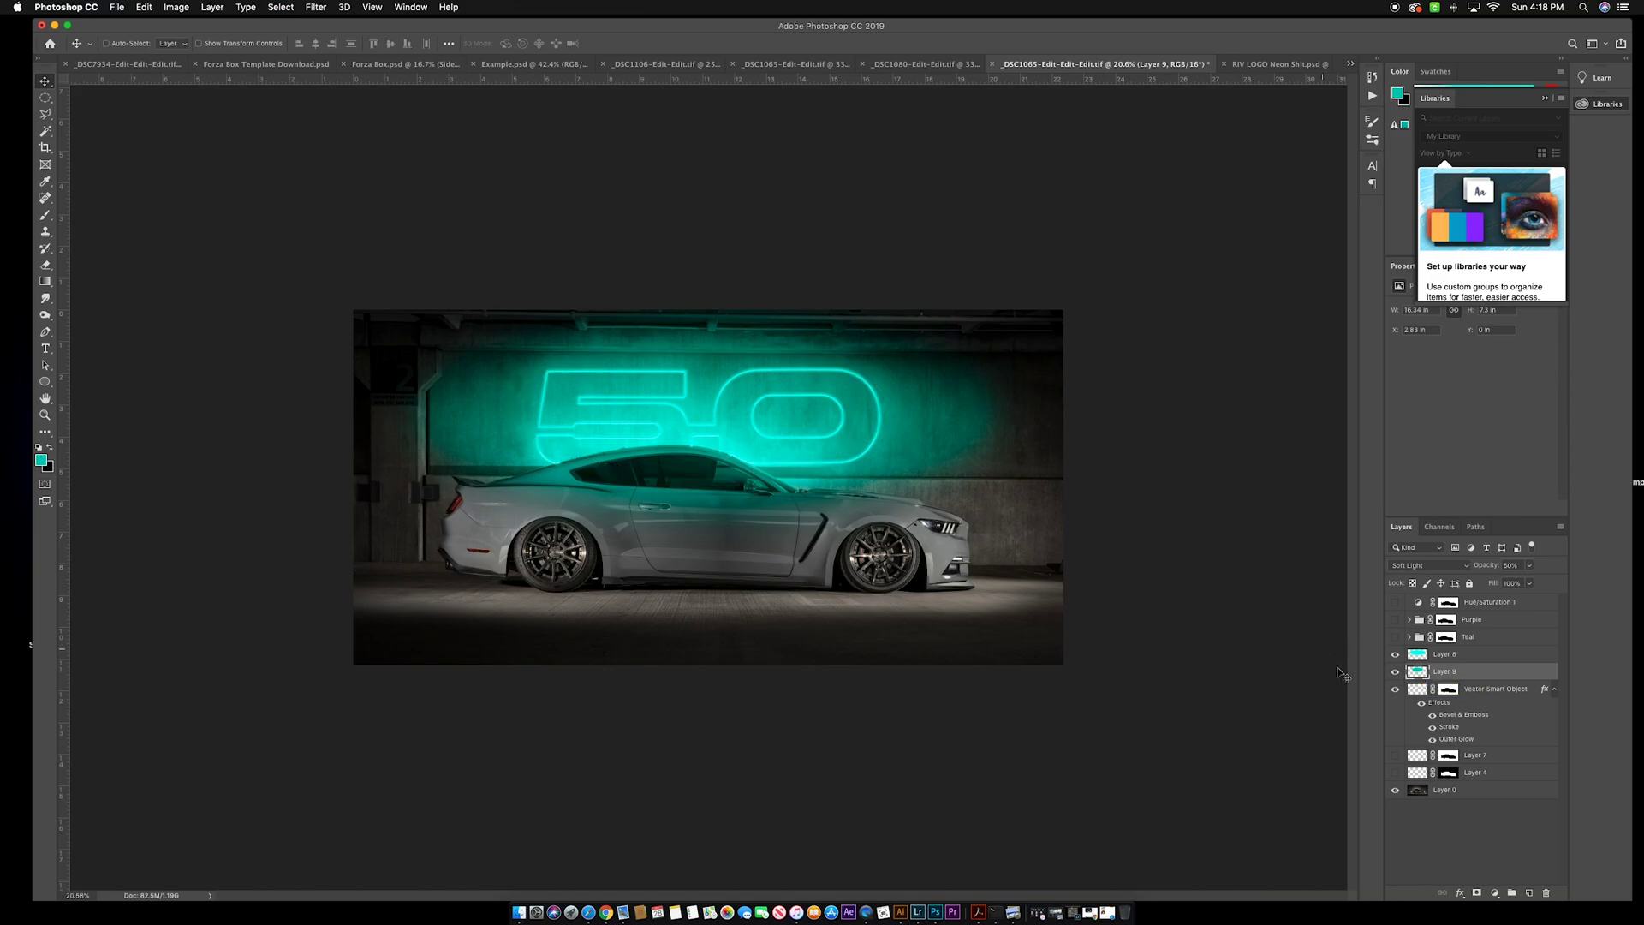
Compare the image with and without the smaller glow layer
left_click(1395, 673)
left_click(1395, 672)
left_click(1395, 672)
left_click(1395, 673)
Transform the smaller glow, shifting it slightly and scaling it down a little
key("super+t")
left_click_drag(762, 440, 767, 444)
left_click_drag(957, 544, 945, 536)
key("Return")
Group the neon sign smart object with both glow layers
left_click(1480, 656)
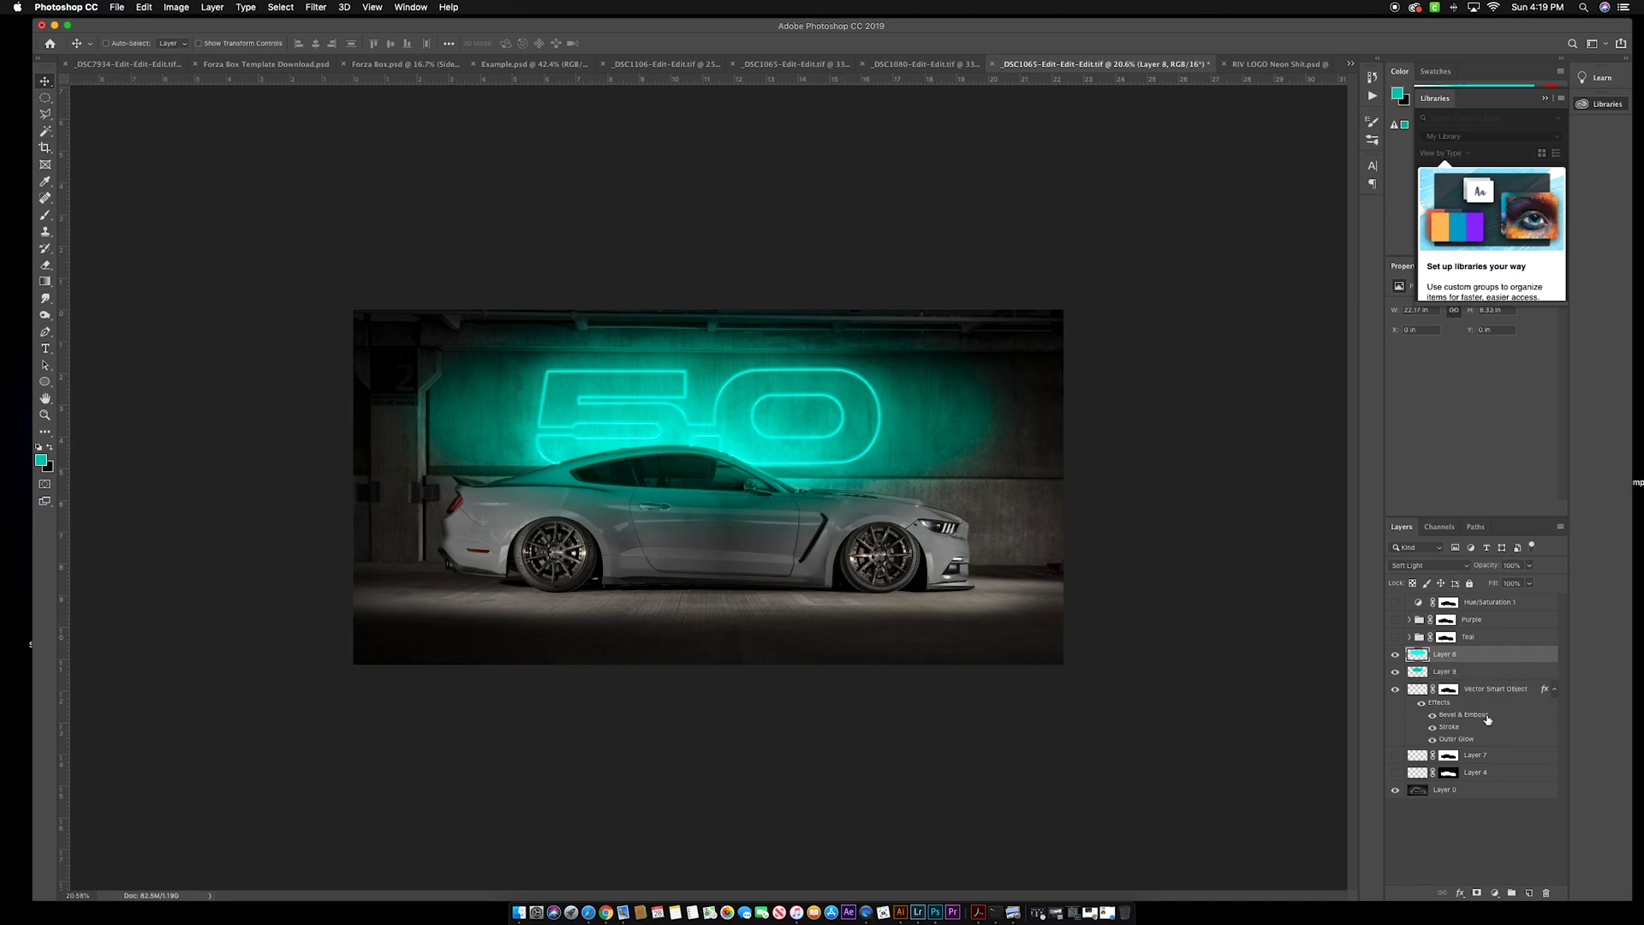
left_click(1488, 673, "shift")
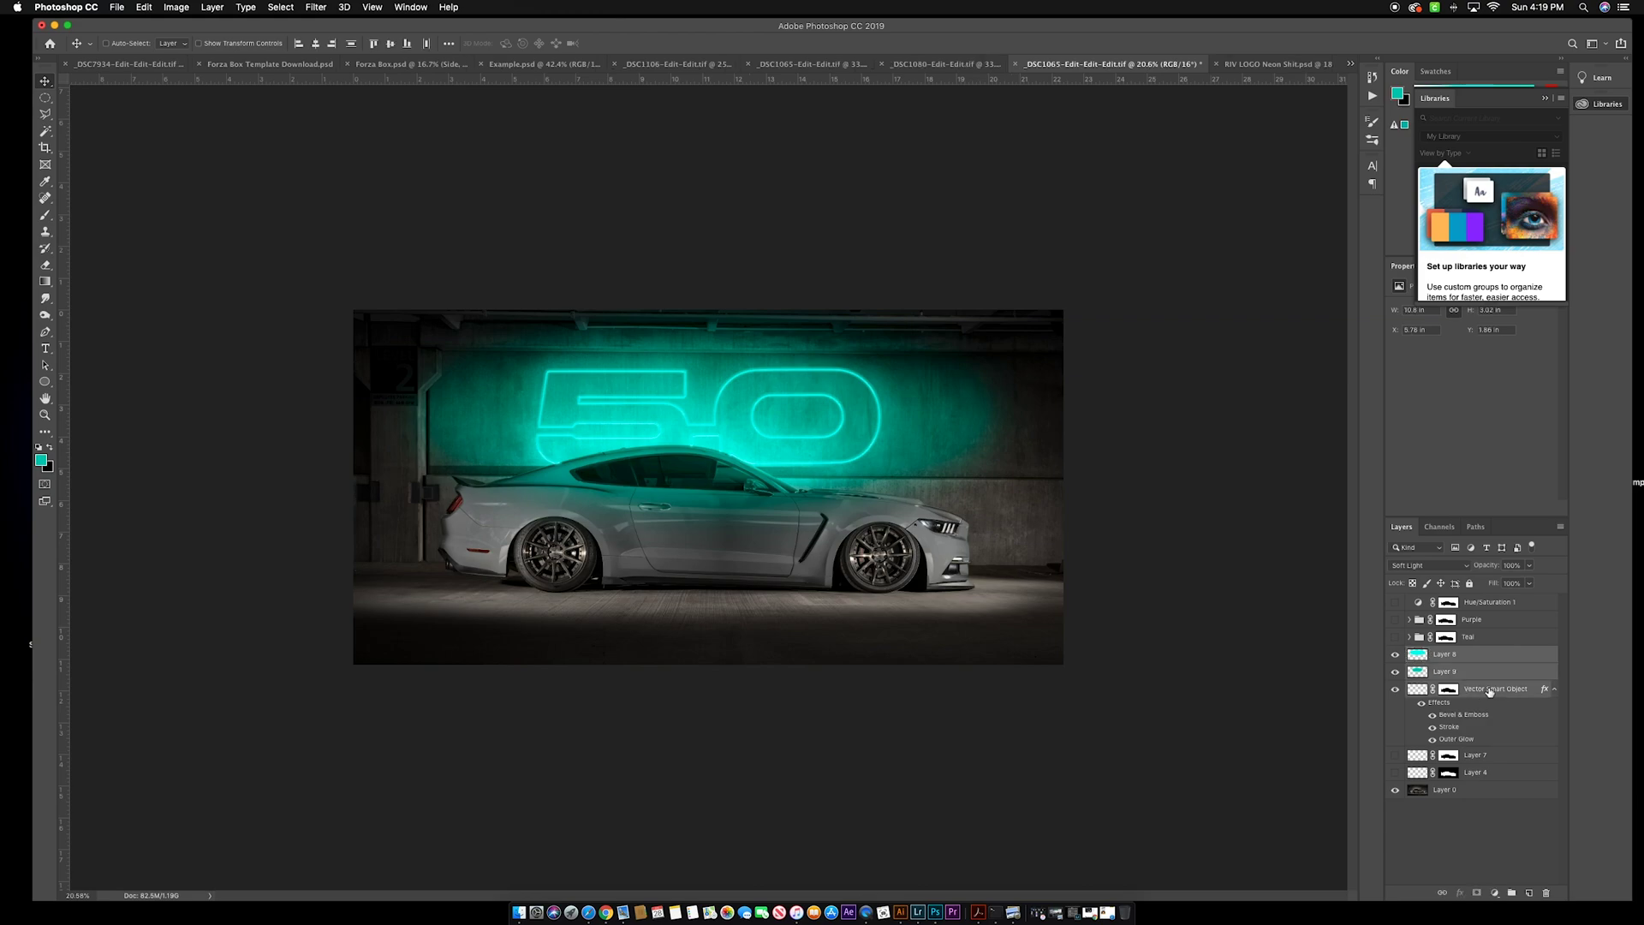
left_click(1511, 895)
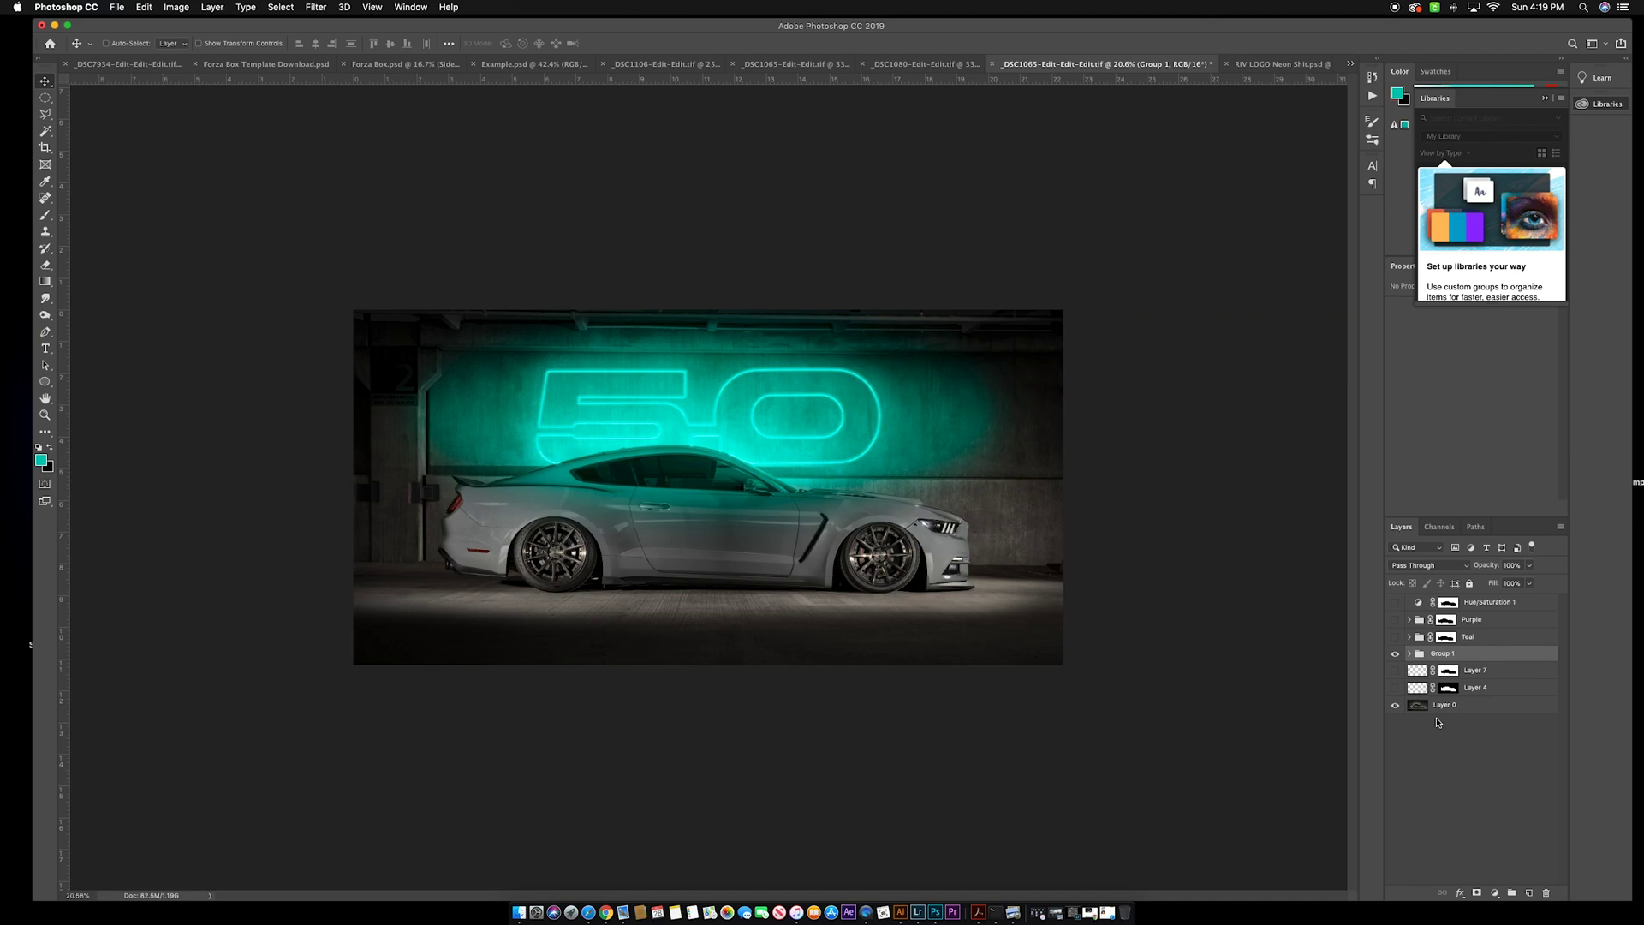
Name the group Teal Example and copy the car mask from Layer 7 onto it
double_click(1446, 654)
key("BackSpace")
key("Return")
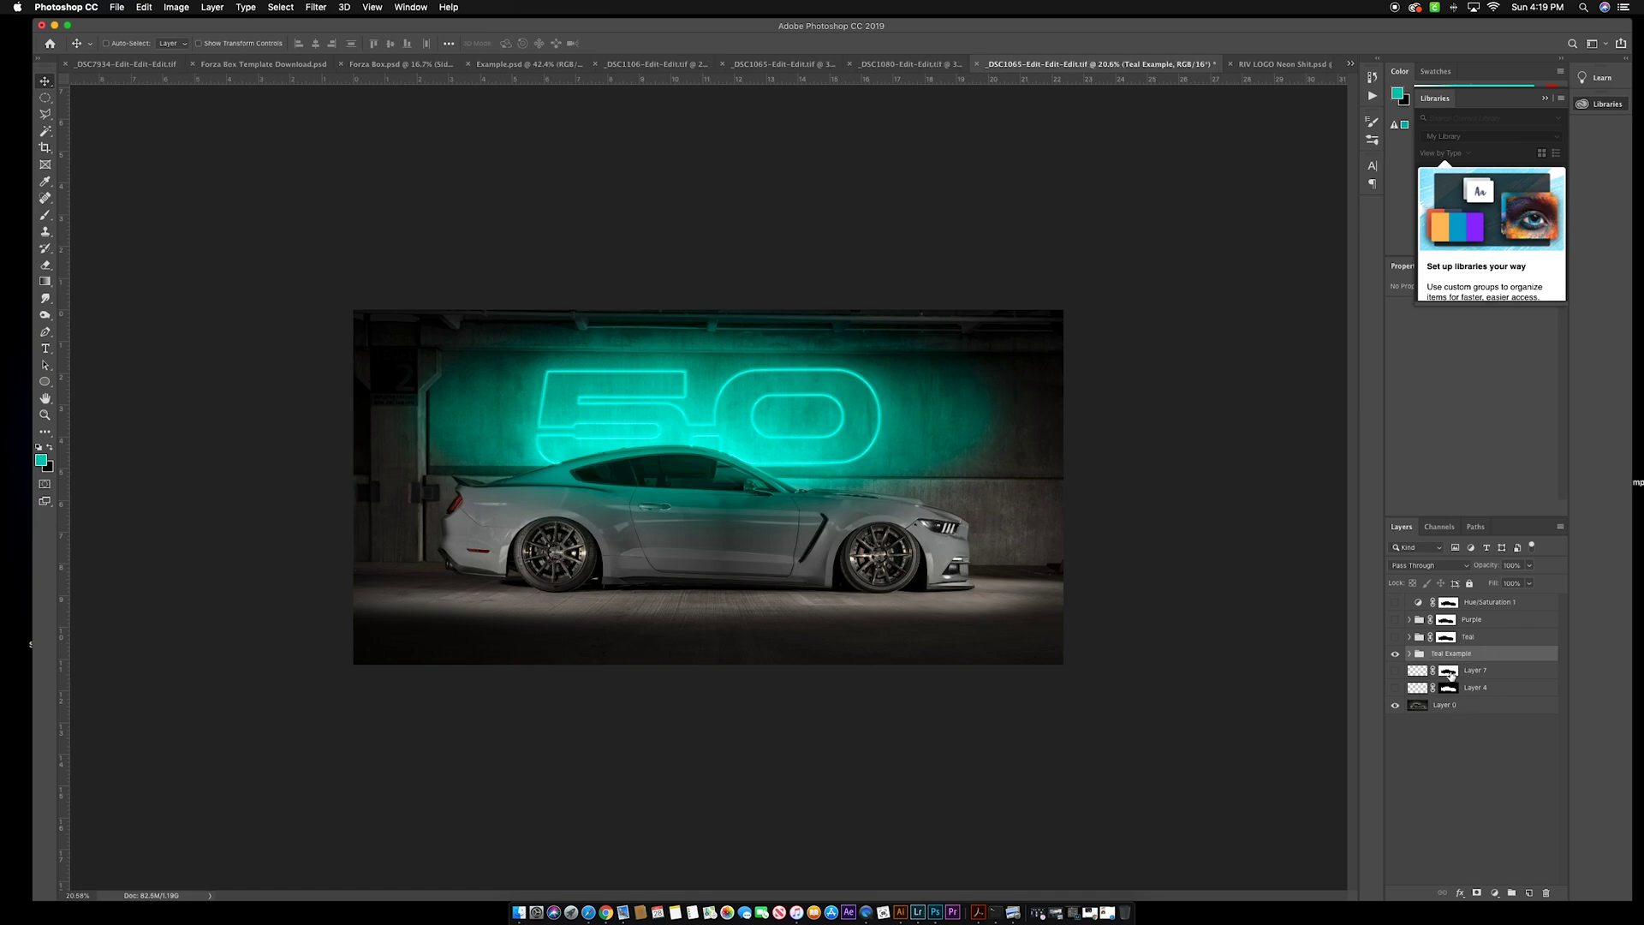
left_click(1448, 673)
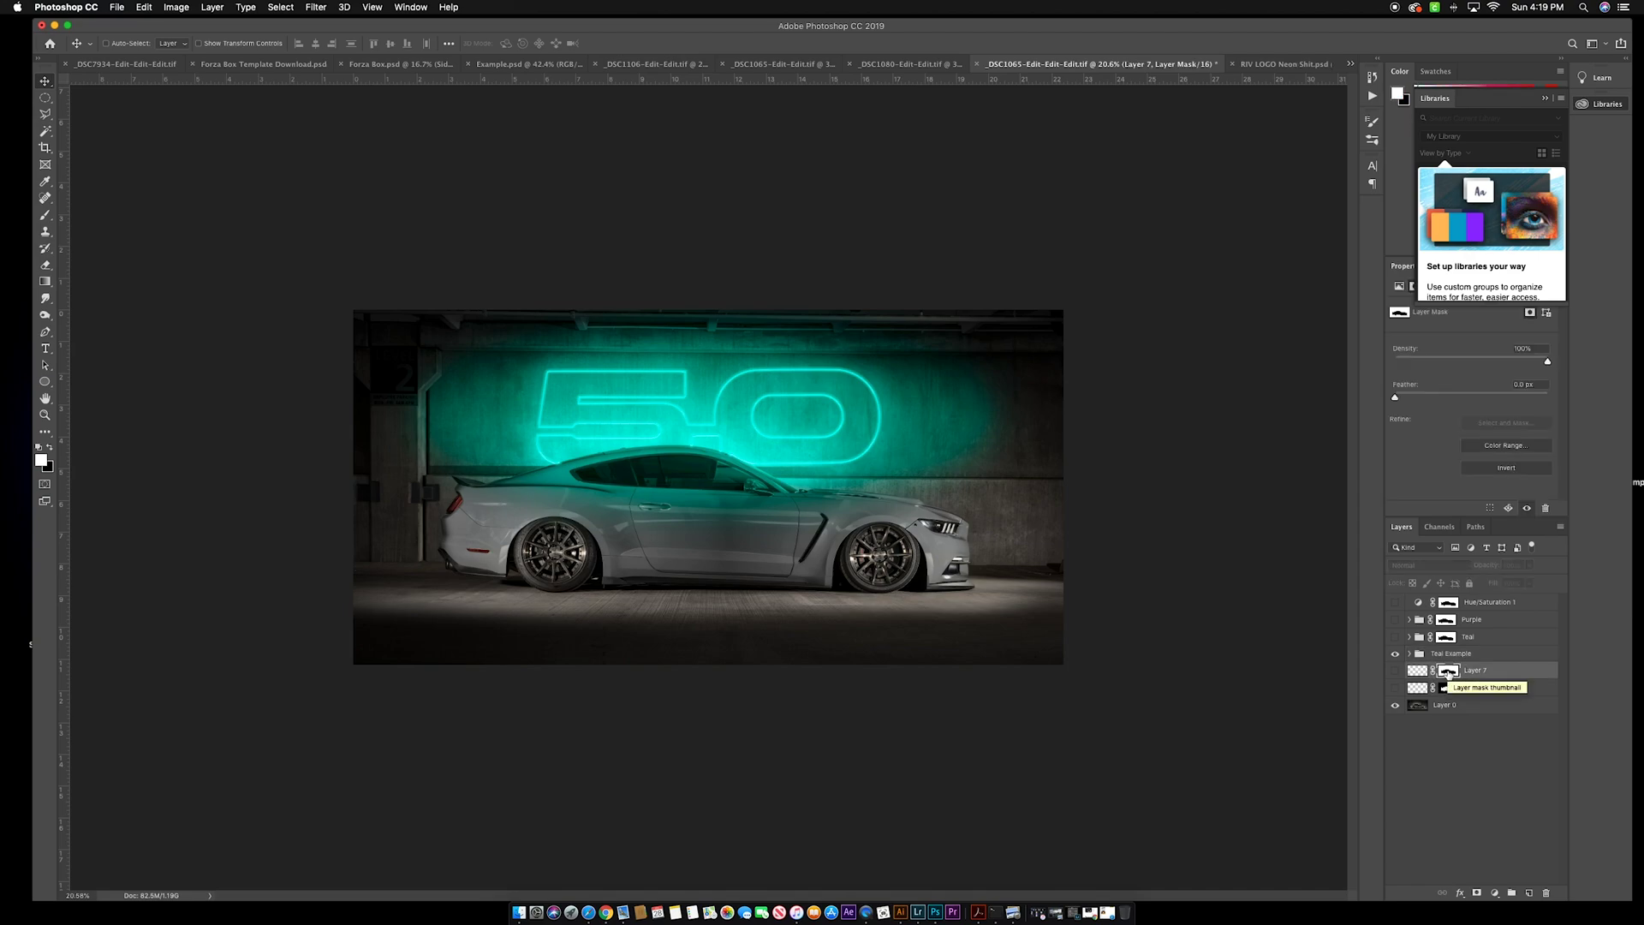
left_click_drag(1448, 673, 1478, 656)
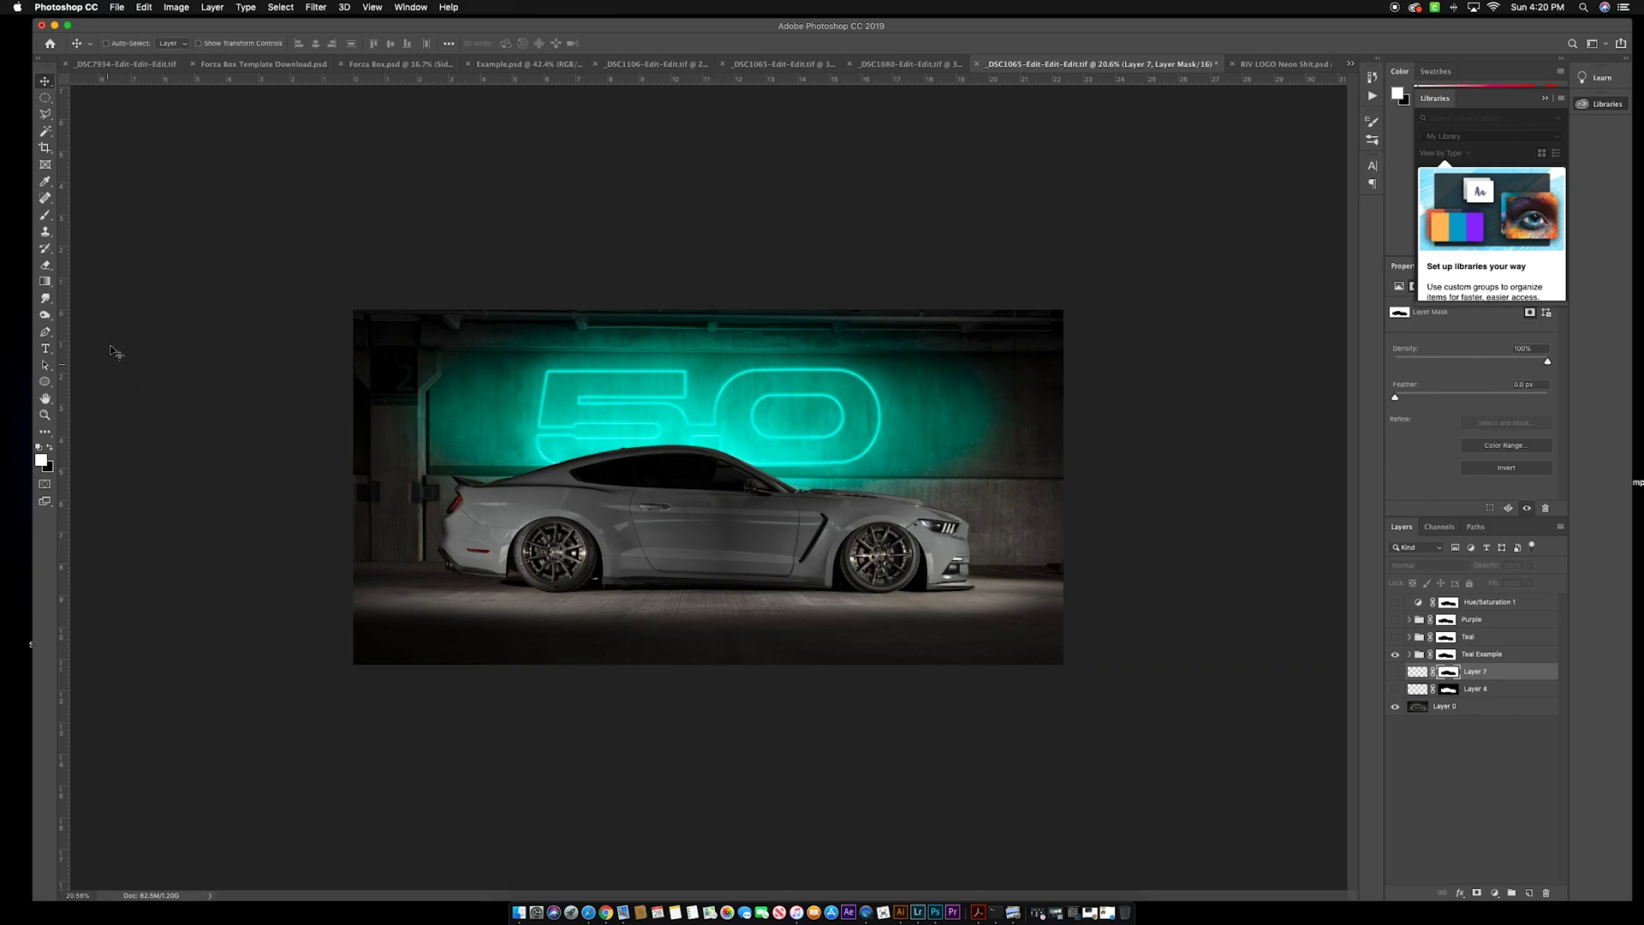
Add a new layer below the group and fill a full-width ellipse, about 2.2 in high, with teal across the floor
left_click(46, 100)
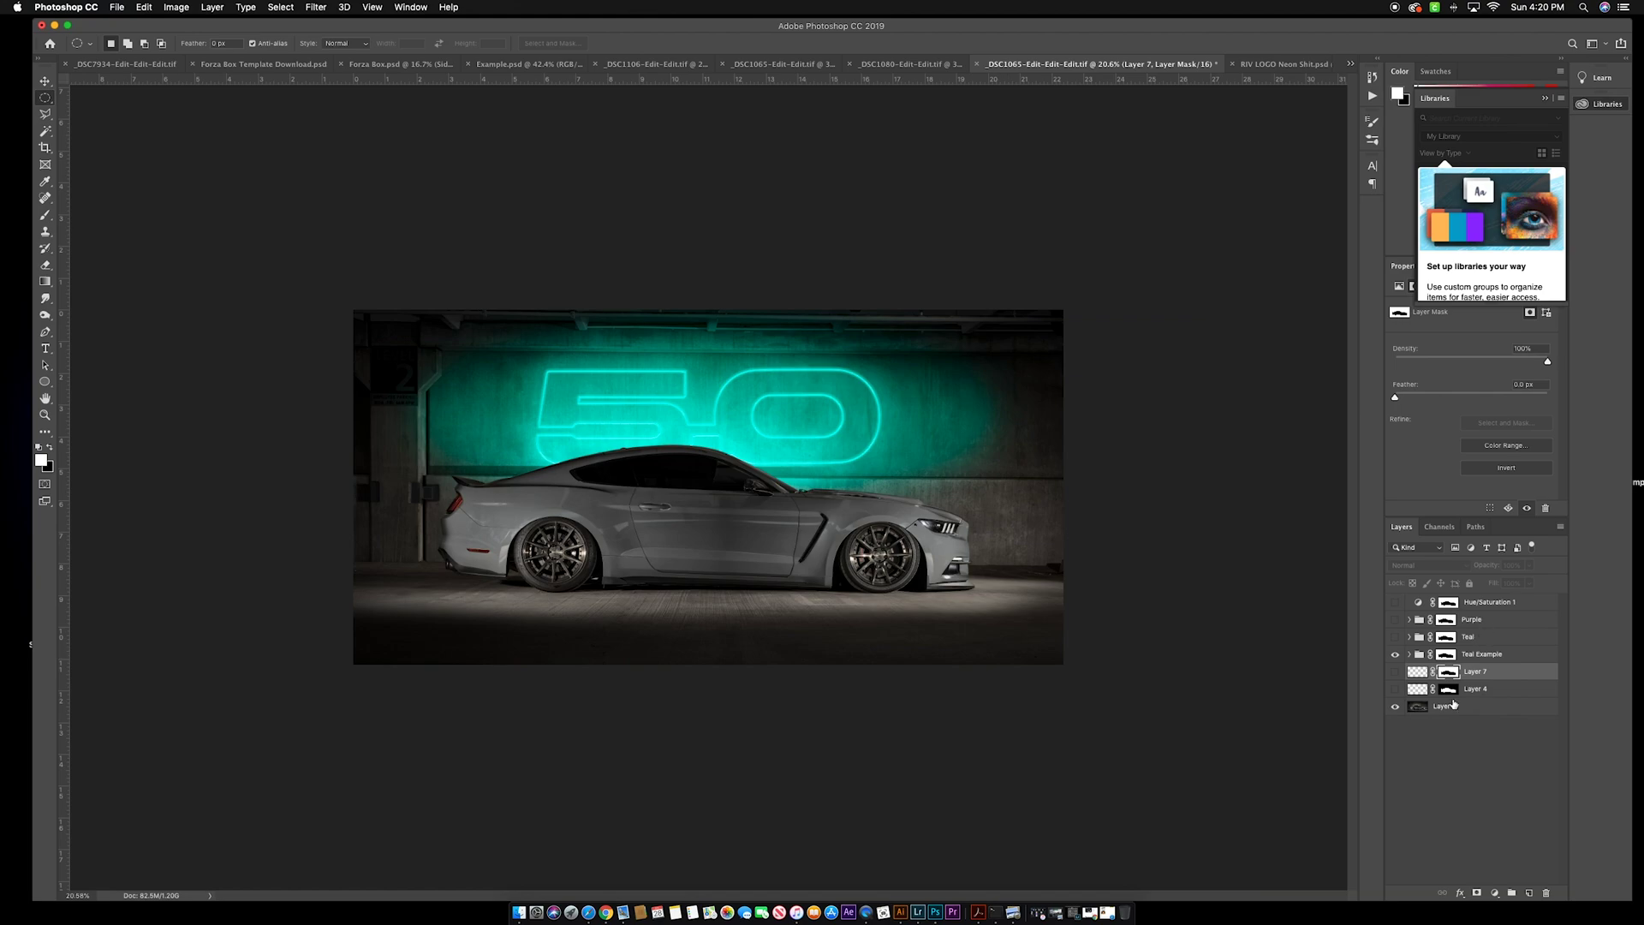
left_click(1529, 892)
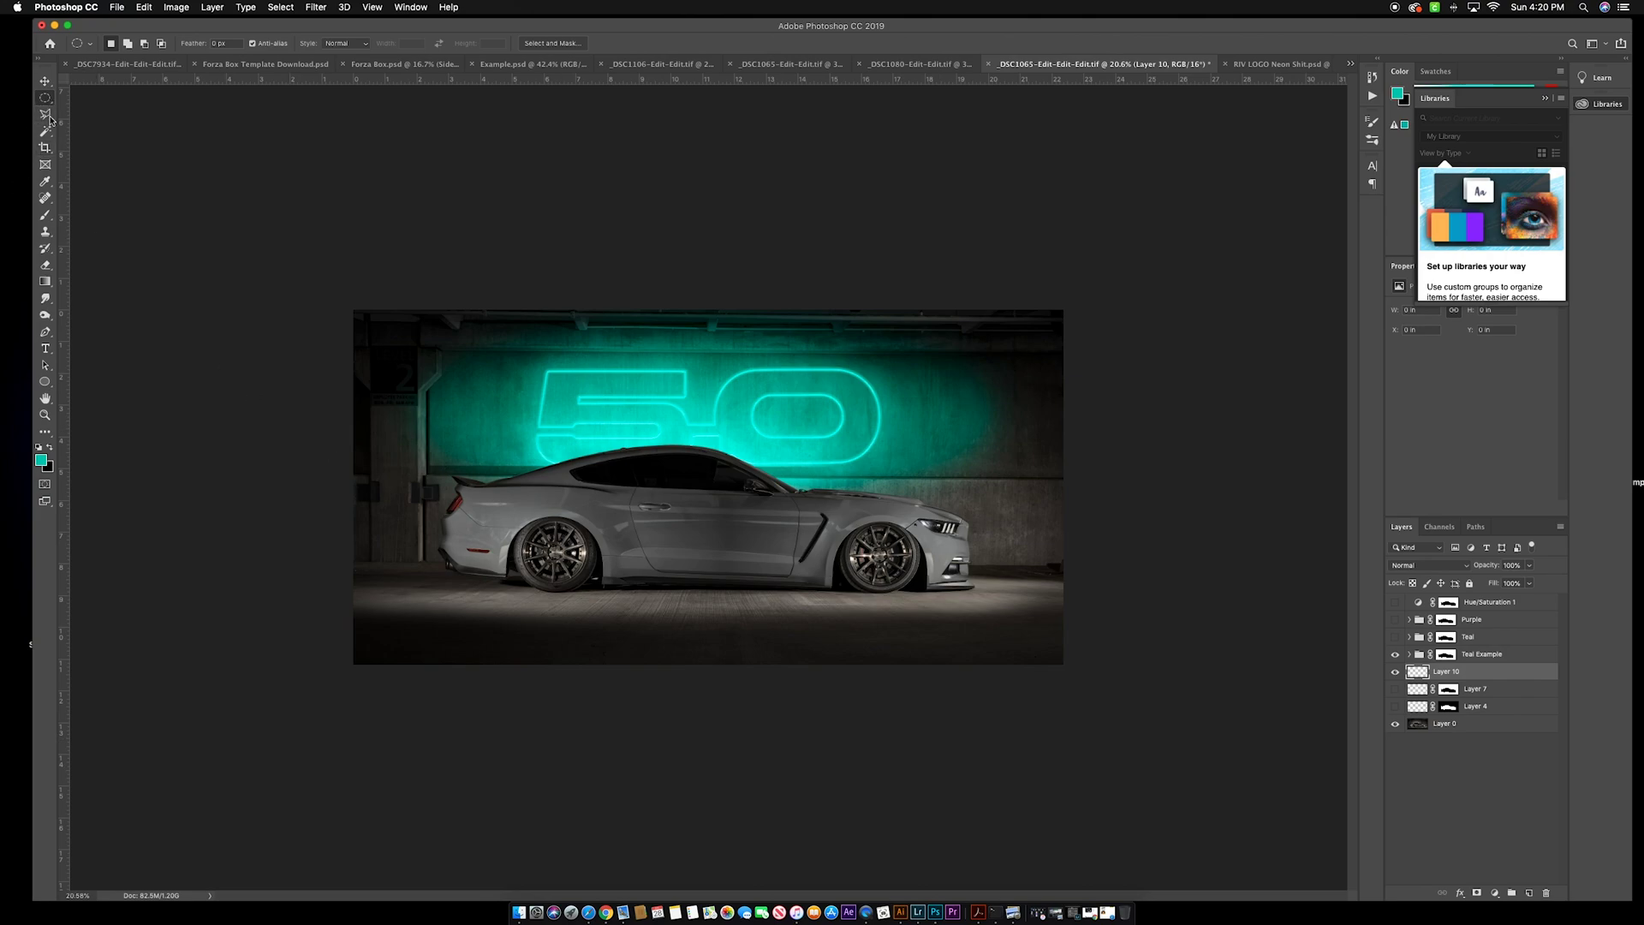
left_click_drag(687, 628, 1114, 662)
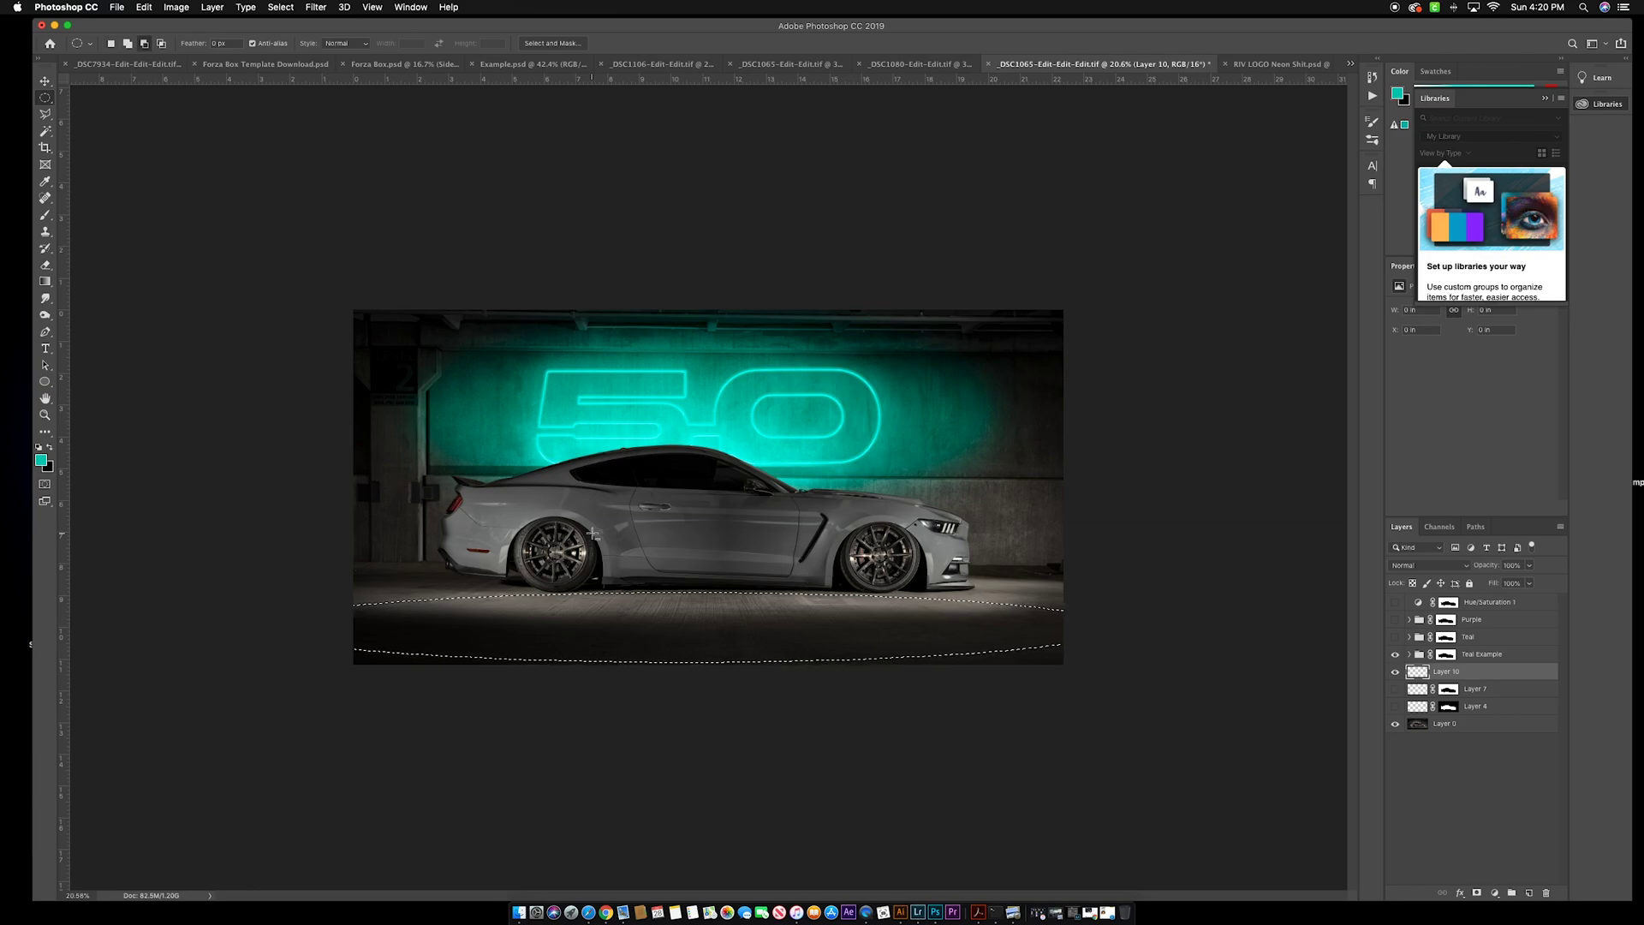
key("alt+BackSpace")
key("super+d")
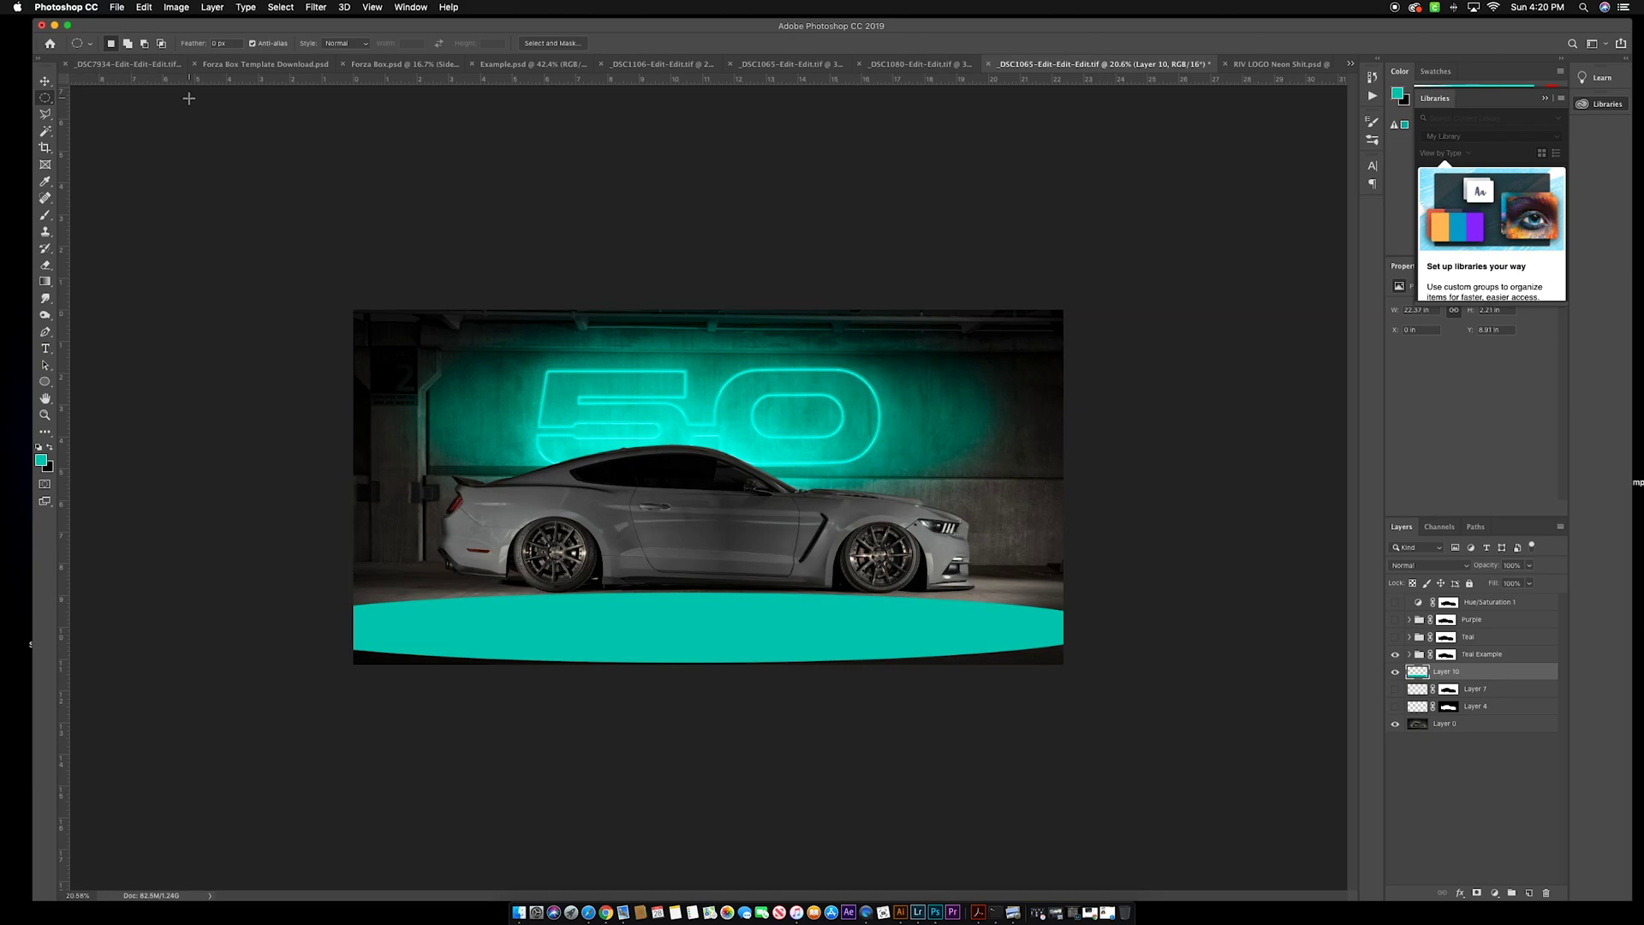
Repeat the last Gaussian Blur on the floor ellipse and blend its layer as Soft Light at 47% opacity
left_click(305, 9)
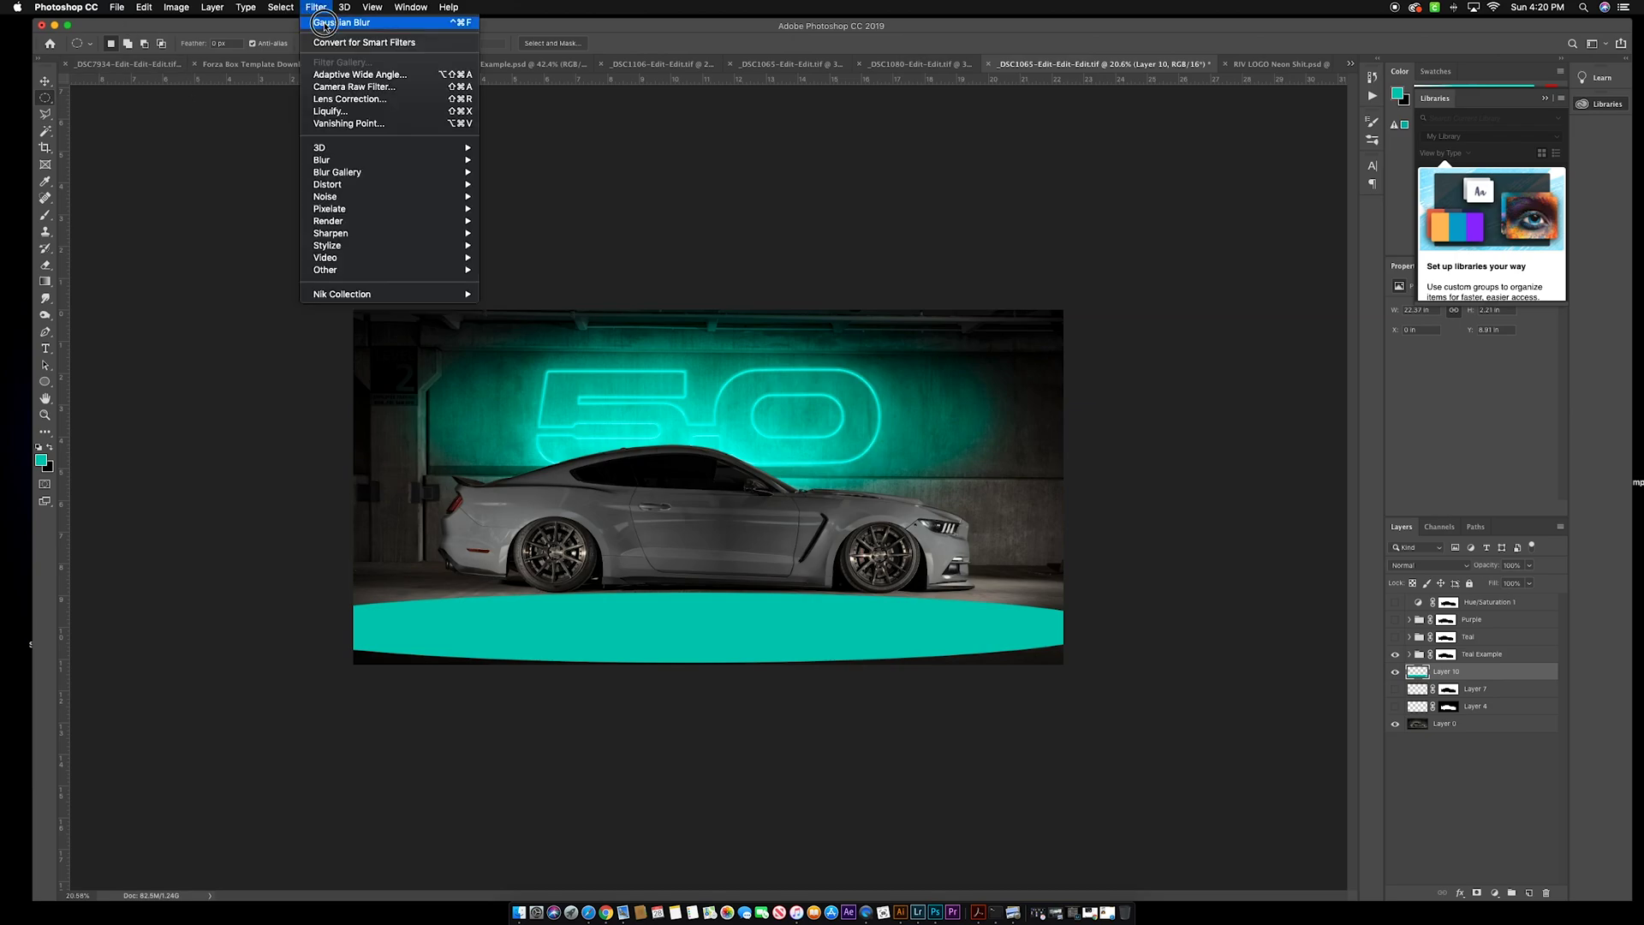
left_click(414, 215)
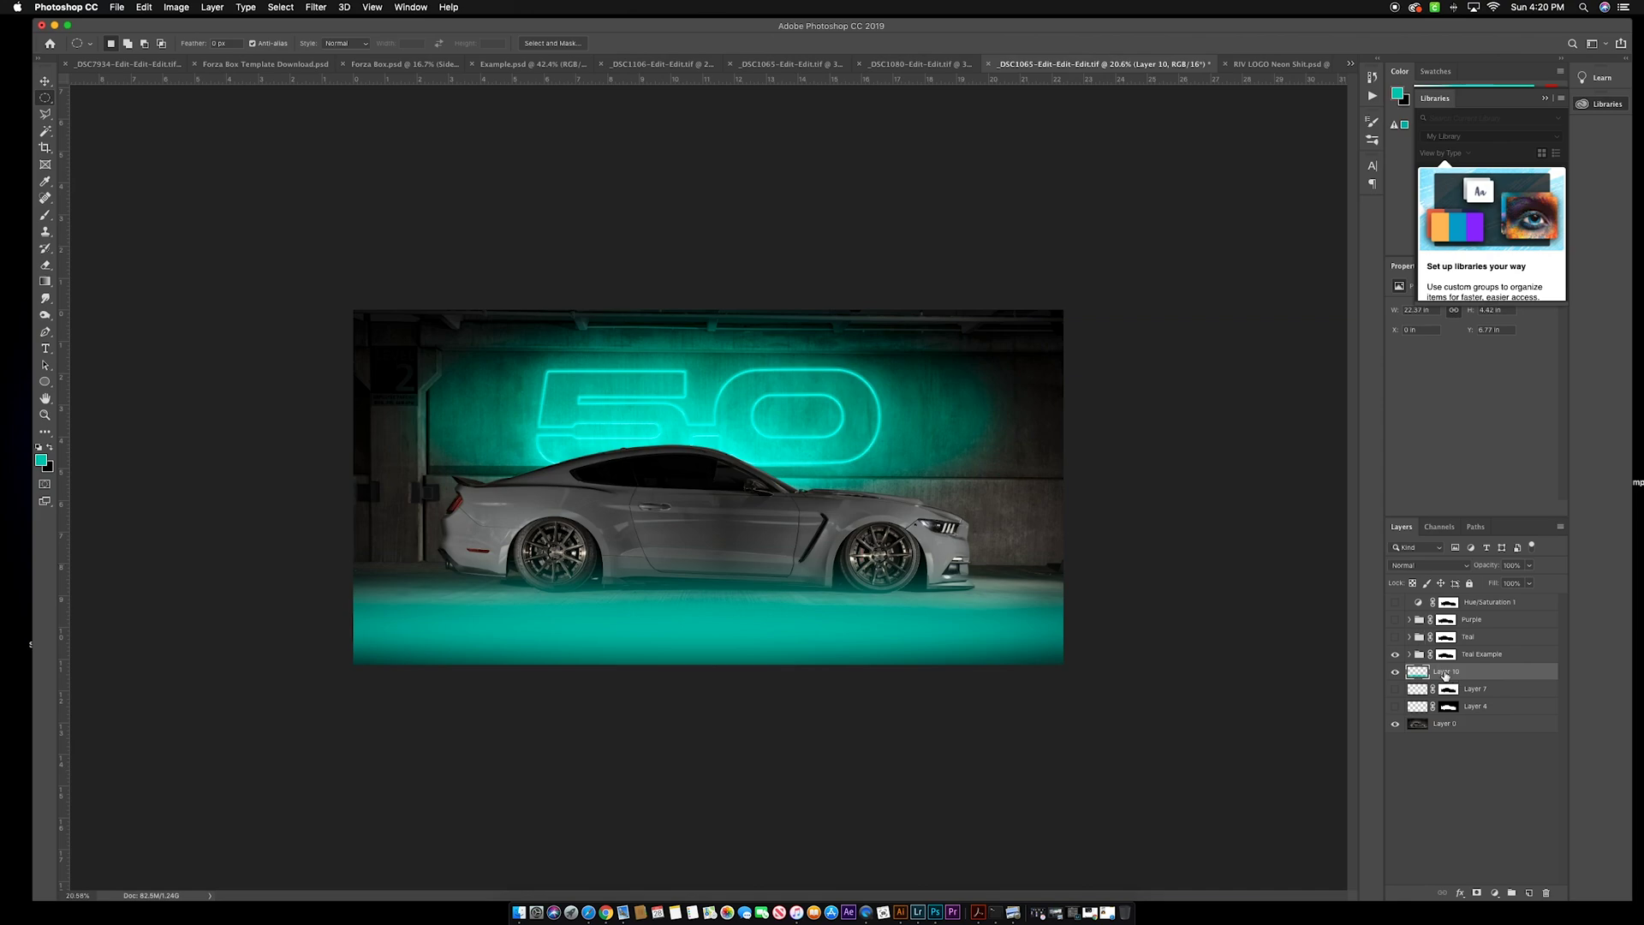
left_click_drag(1492, 566, 1454, 577)
key("v")
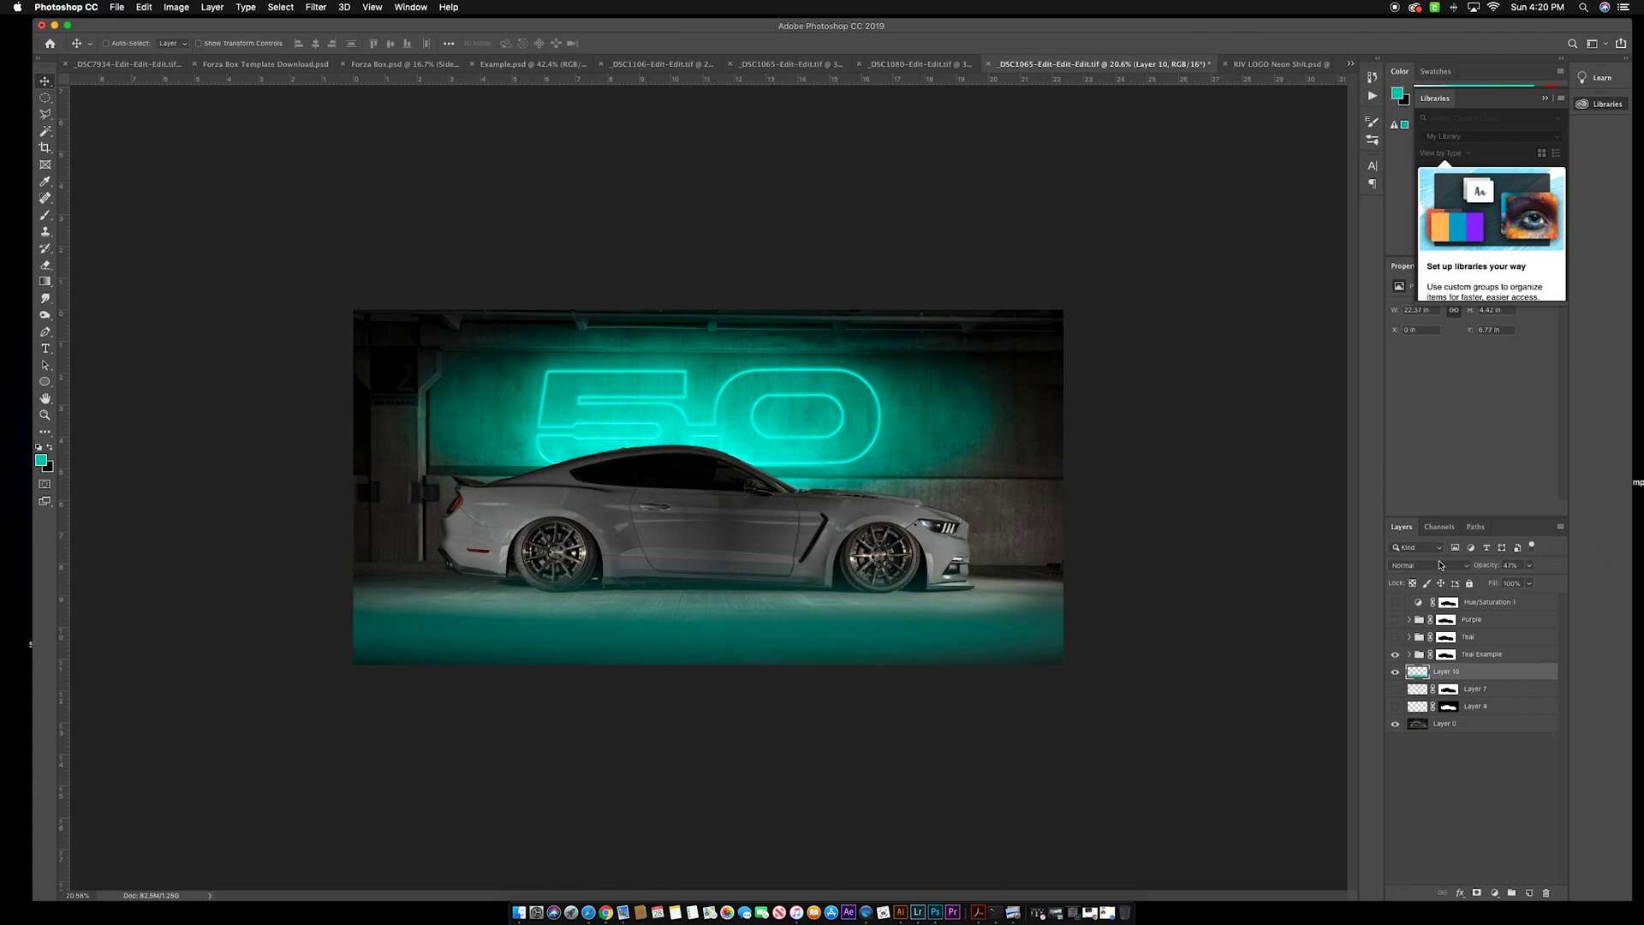
left_click(1439, 566)
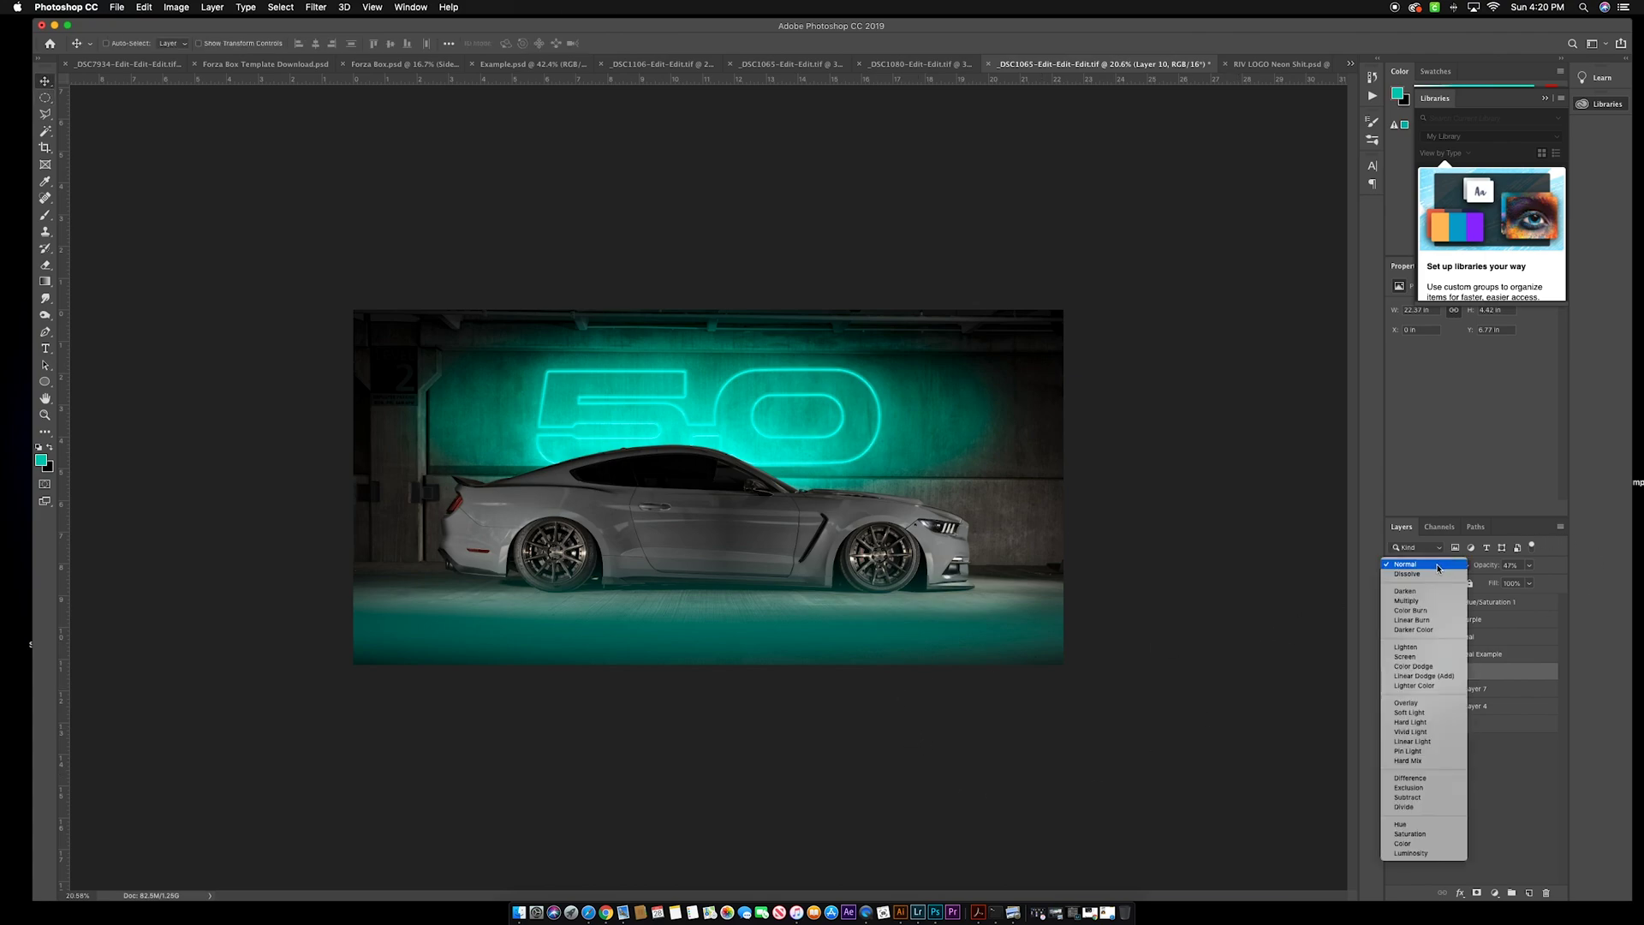
left_click(1388, 711)
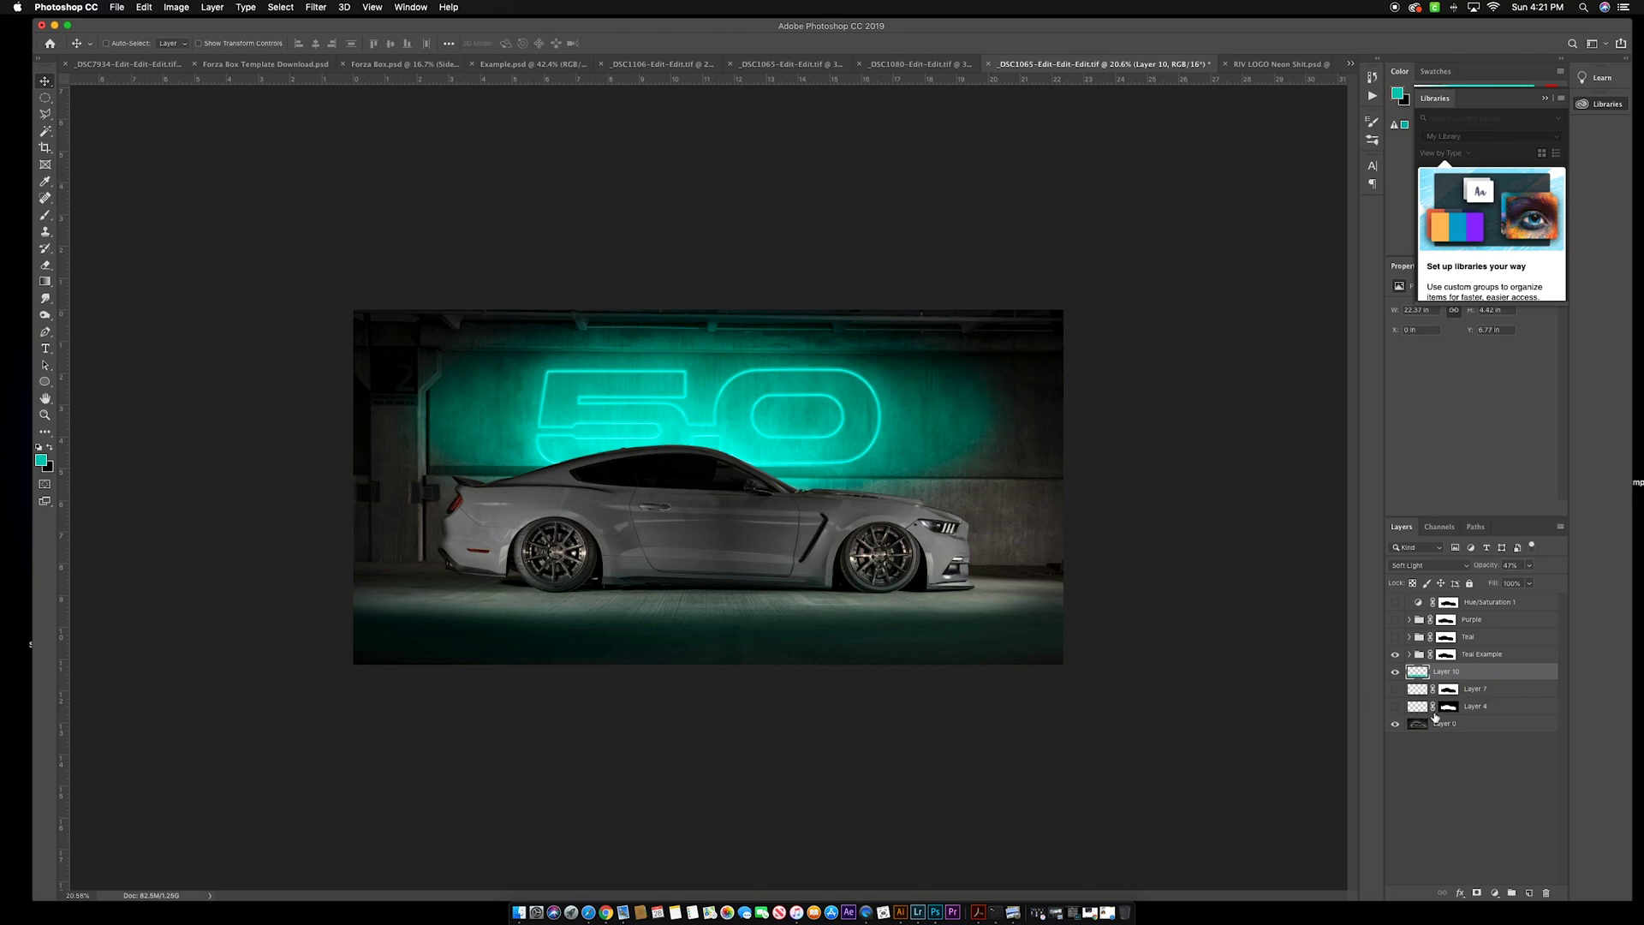
left_click(1466, 755)
left_click(1465, 678)
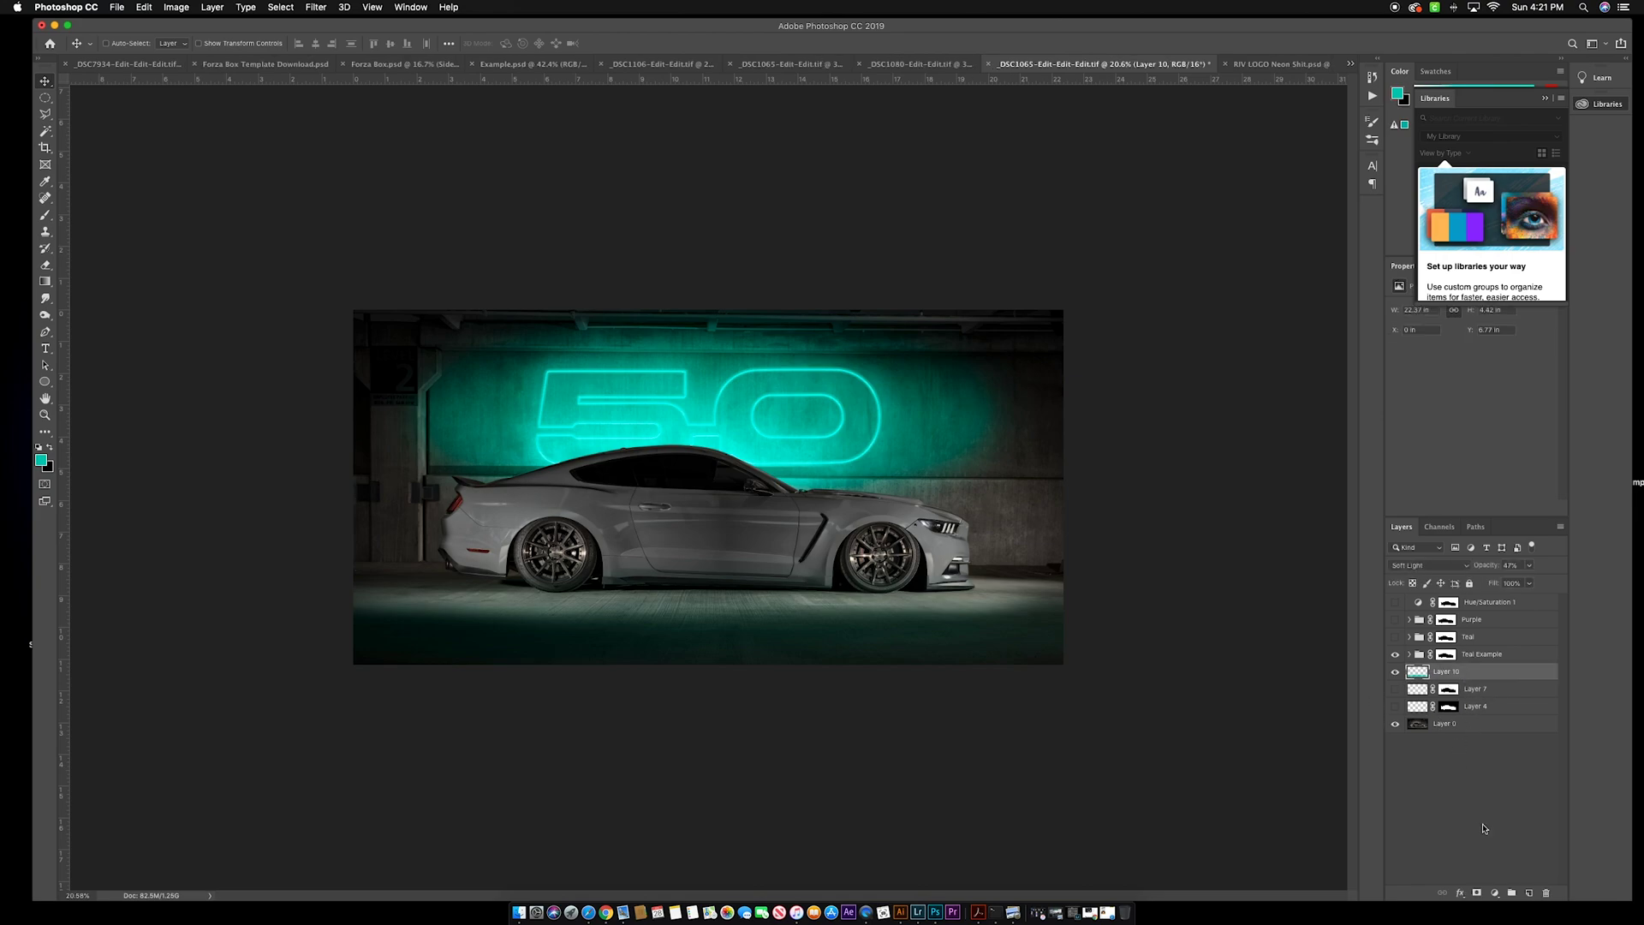
Mask the floor glow by painting black across the floor with a 52% opacity brush, and set the layer's opacity to 43%
left_click(1476, 892)
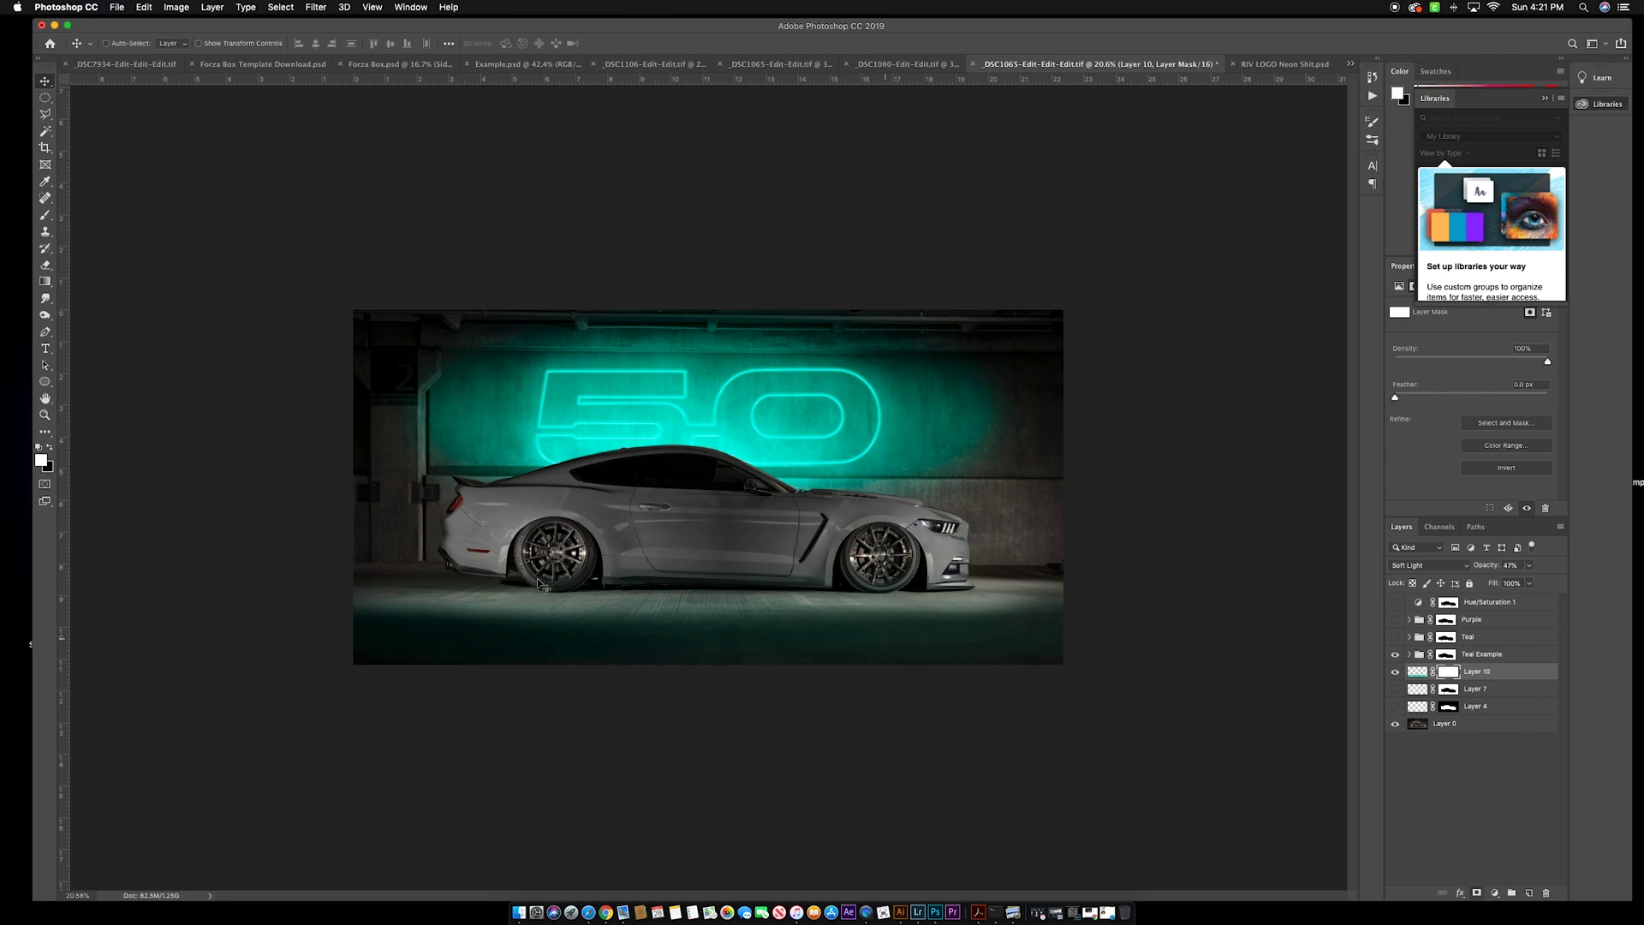
key("b")
key("bracketleft")
key("bracketleft")
key("bracketleft")
key("bracketleft")
key("bracketleft")
key("bracketleft")
left_click_drag(282, 46, 248, 46)
left_click_drag(365, 45, 275, 46)
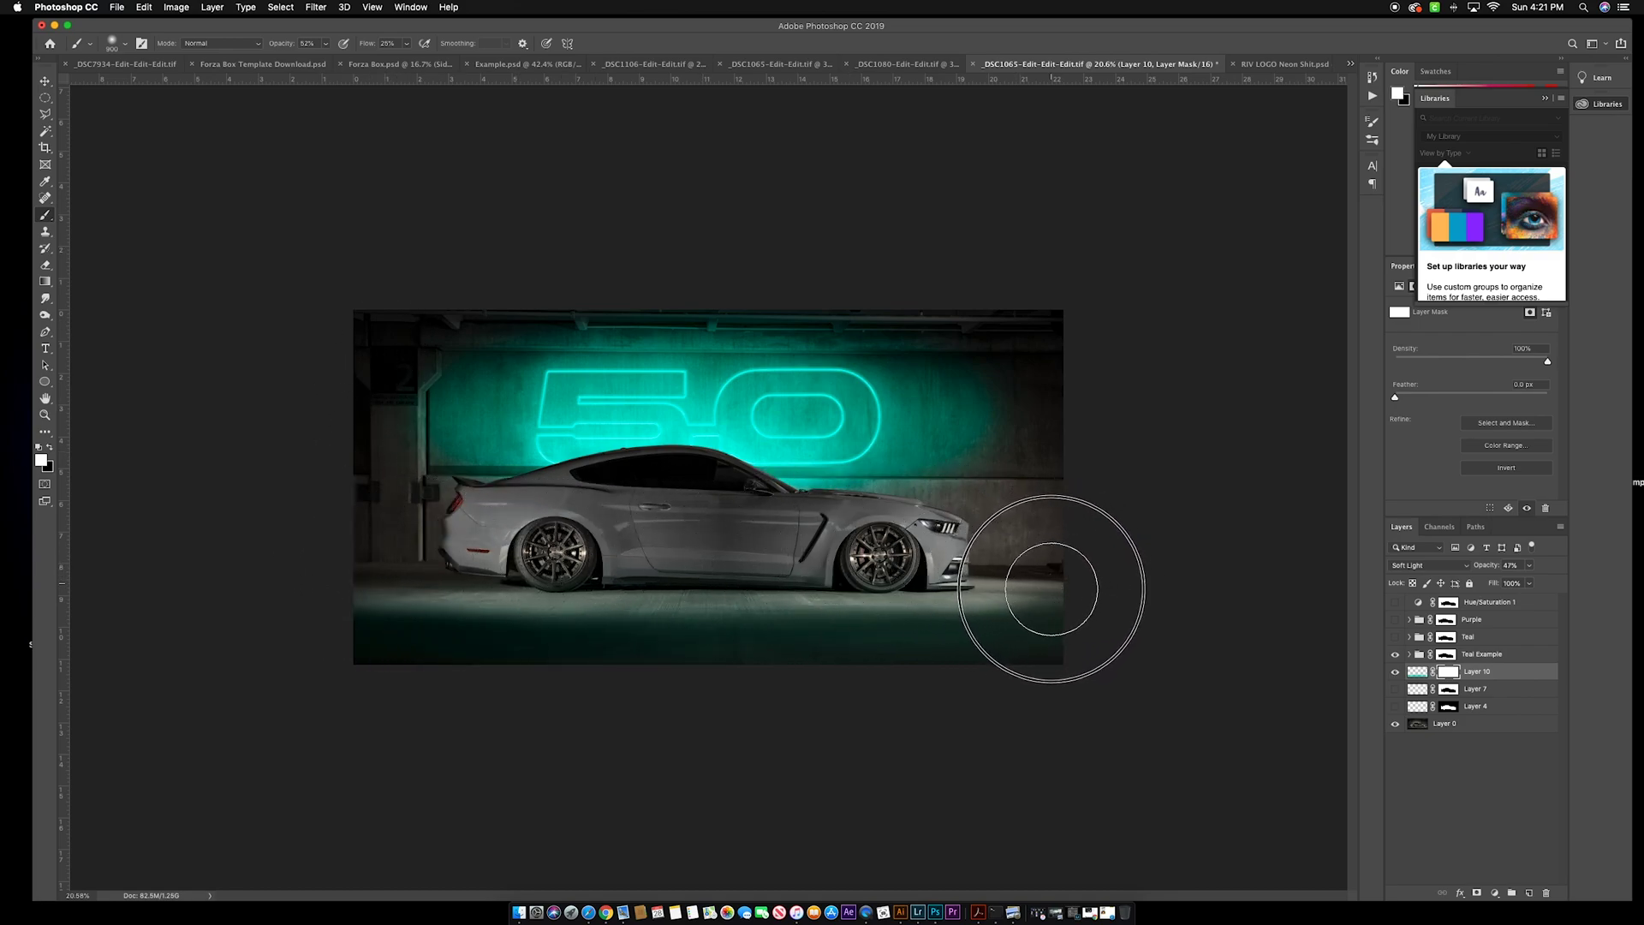
key("x")
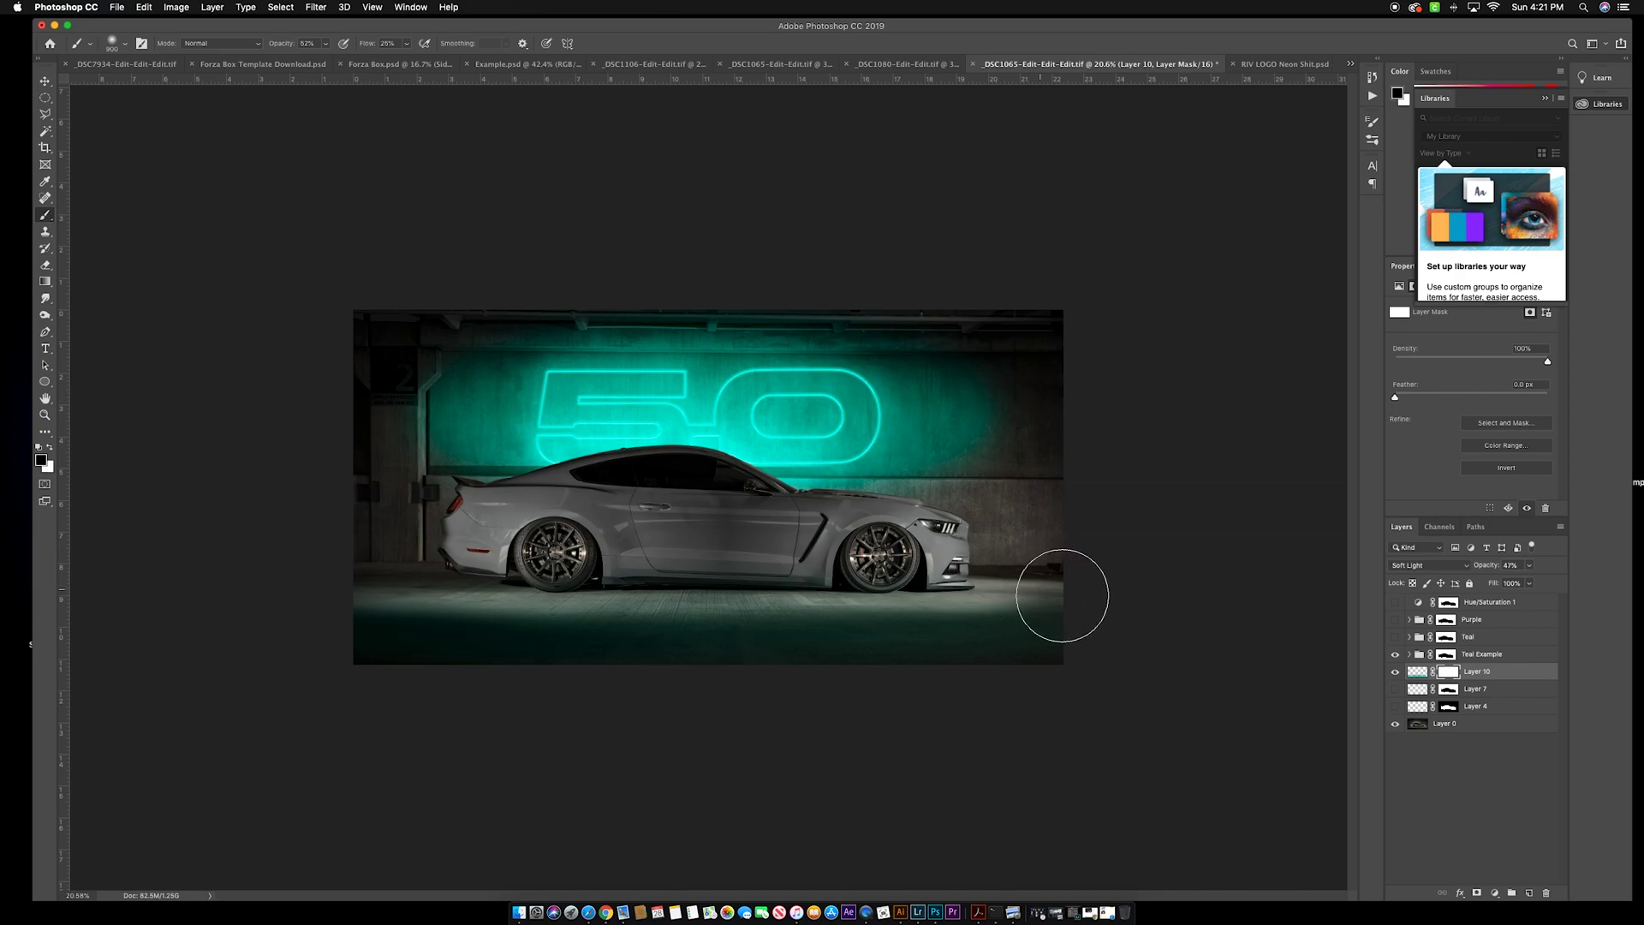
mouse_move(1060, 589)
left_mouse_down()
mouse_move(649, 568)
mouse_move(393, 580)
mouse_move(331, 624)
left_mouse_up()
mouse_move(565, 668)
left_mouse_down()
mouse_move(1021, 663)
mouse_move(644, 661)
mouse_move(990, 647)
mouse_move(330, 662)
mouse_move(580, 617)
mouse_move(1059, 585)
left_mouse_up()
left_click_drag(1474, 572, 1479, 568)
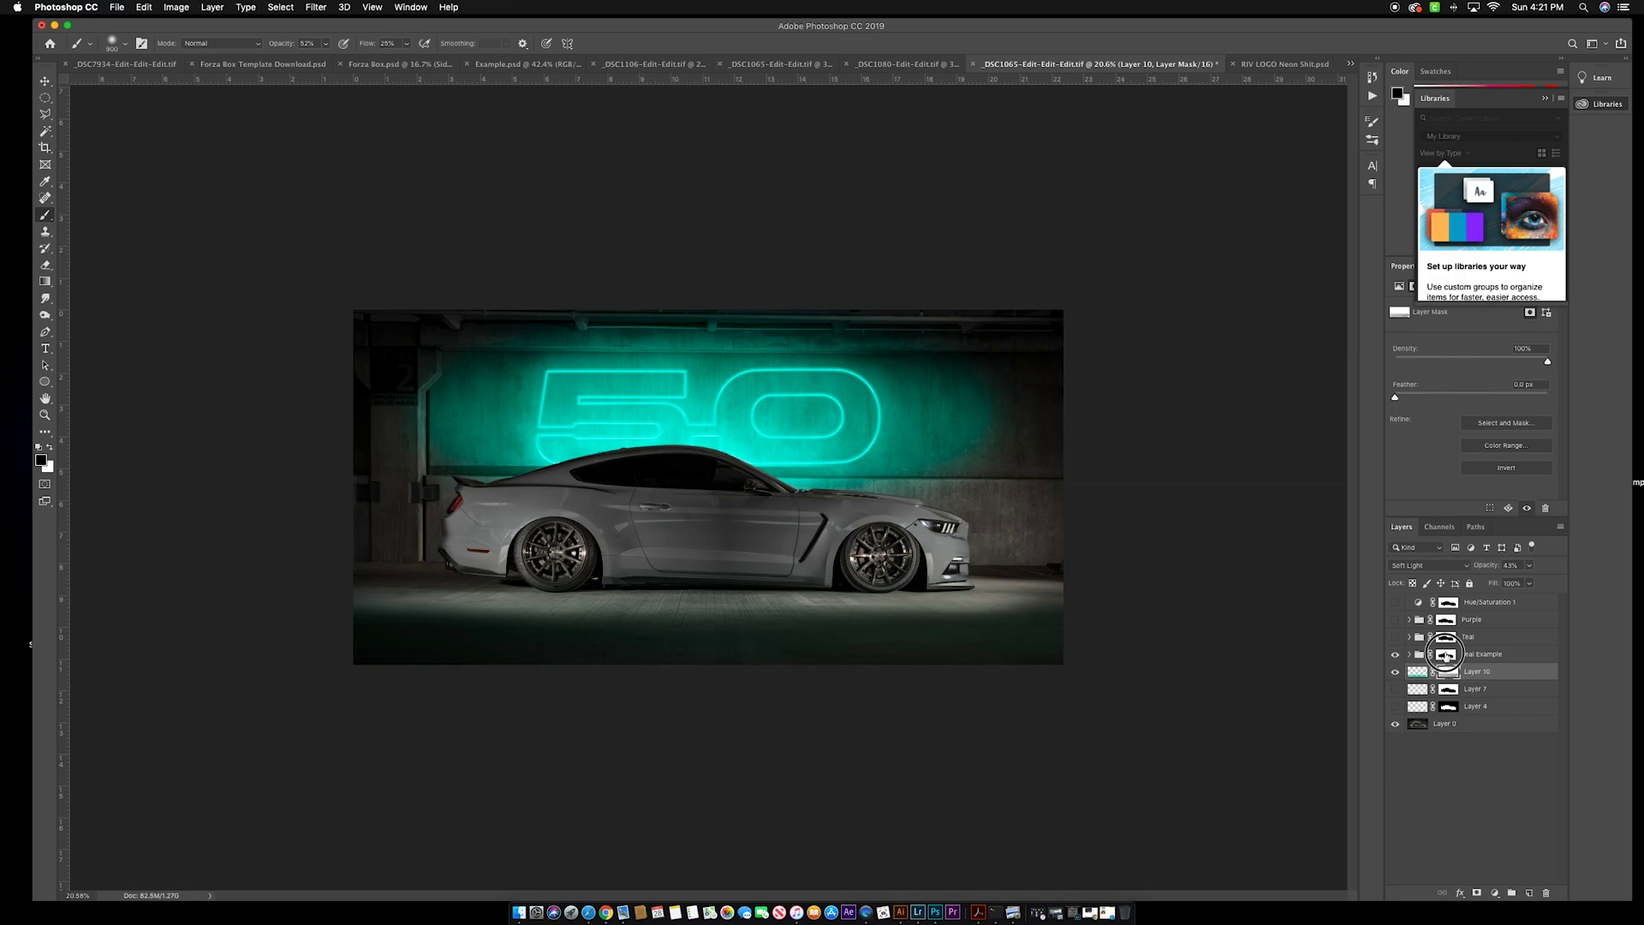
Lightly paint white on the Teal Example group's mask along the rear roofline, using a low-opacity brush with 15% flow
left_click(1446, 655)
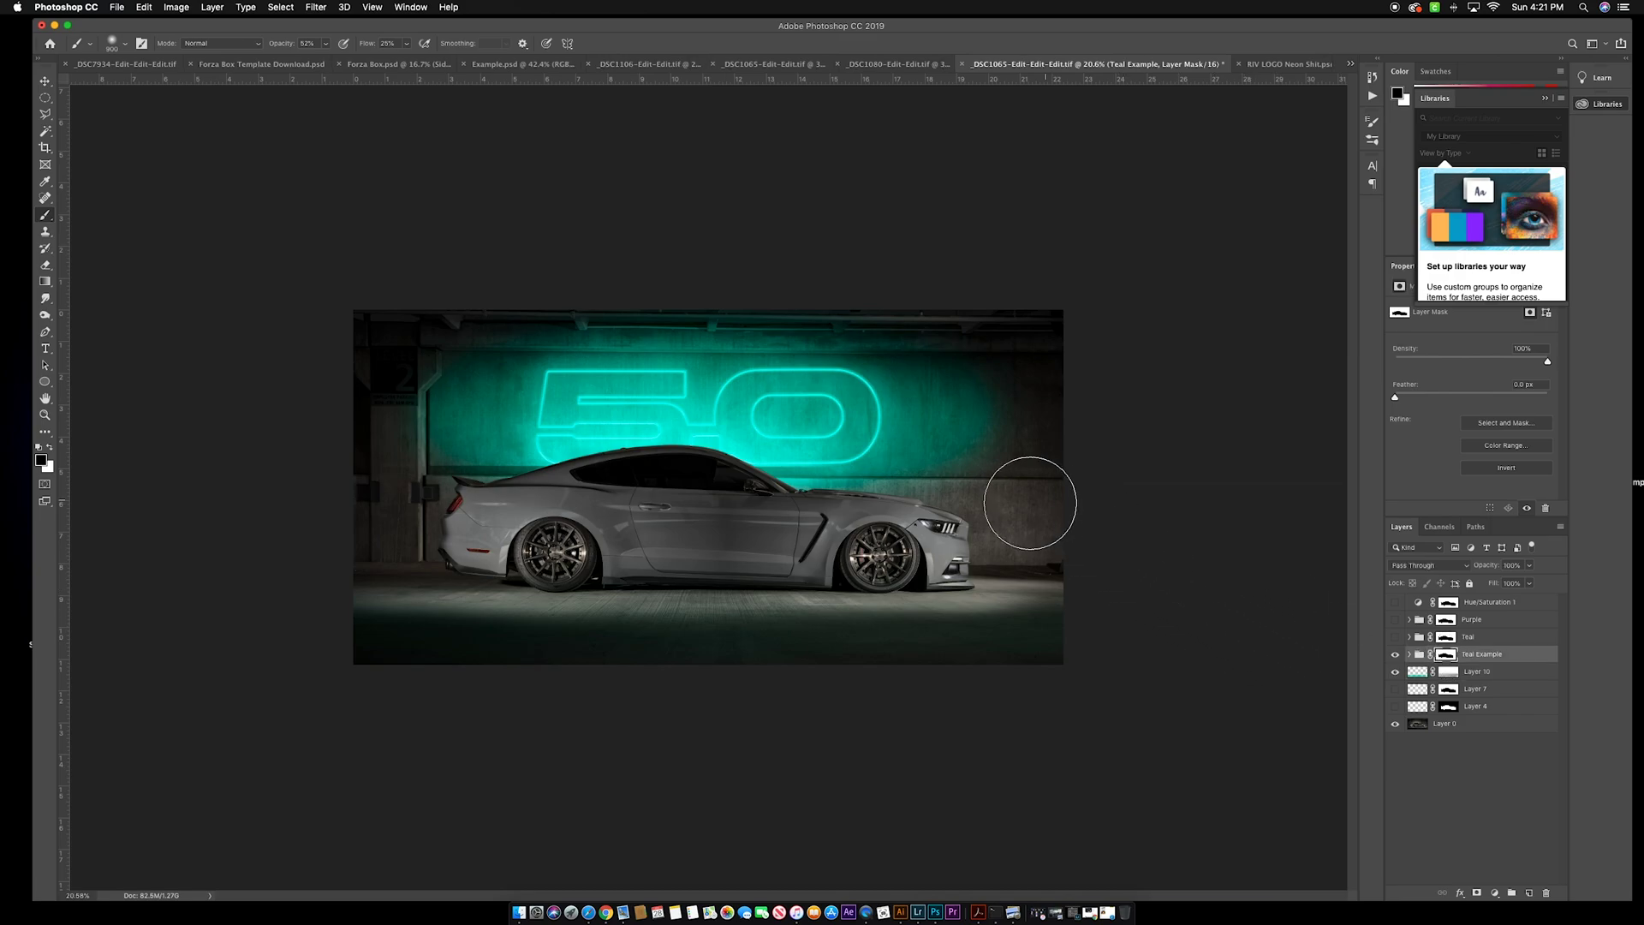
key("super+0")
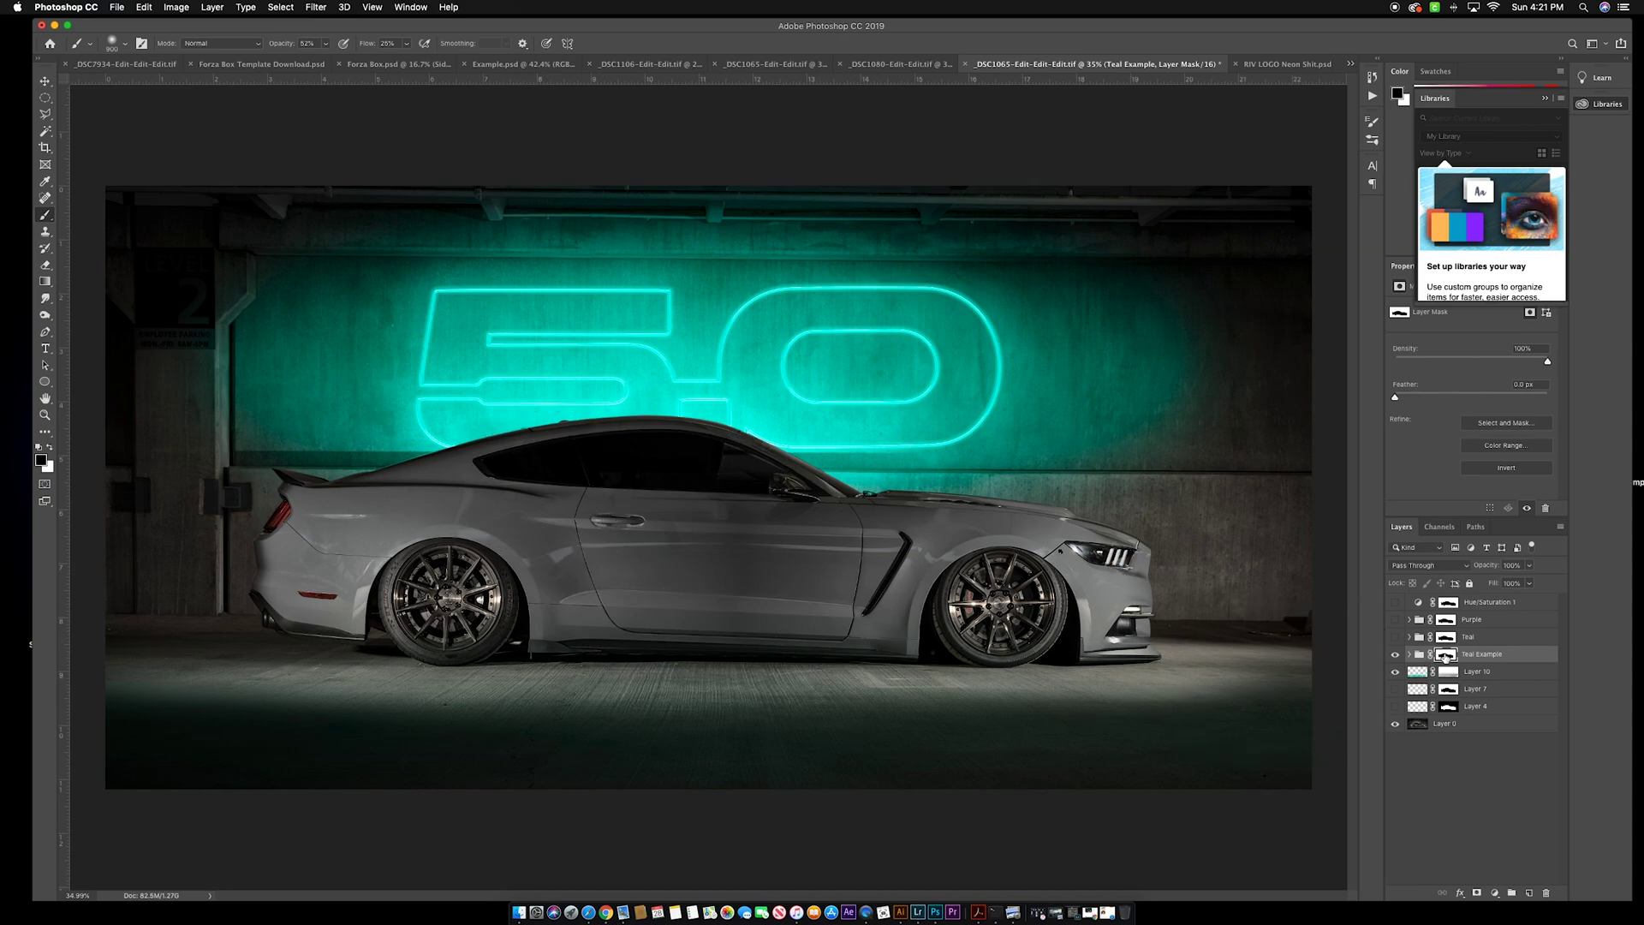
key("x")
left_click_drag(281, 47, 266, 47)
left_click_drag(365, 47, 356, 47)
mouse_move(307, 377)
left_mouse_down()
mouse_move(469, 357)
mouse_move(363, 359)
mouse_move(447, 365)
mouse_move(404, 357)
mouse_move(422, 349)
mouse_move(440, 385)
mouse_move(409, 388)
mouse_move(368, 330)
mouse_move(656, 365)
left_mouse_up()
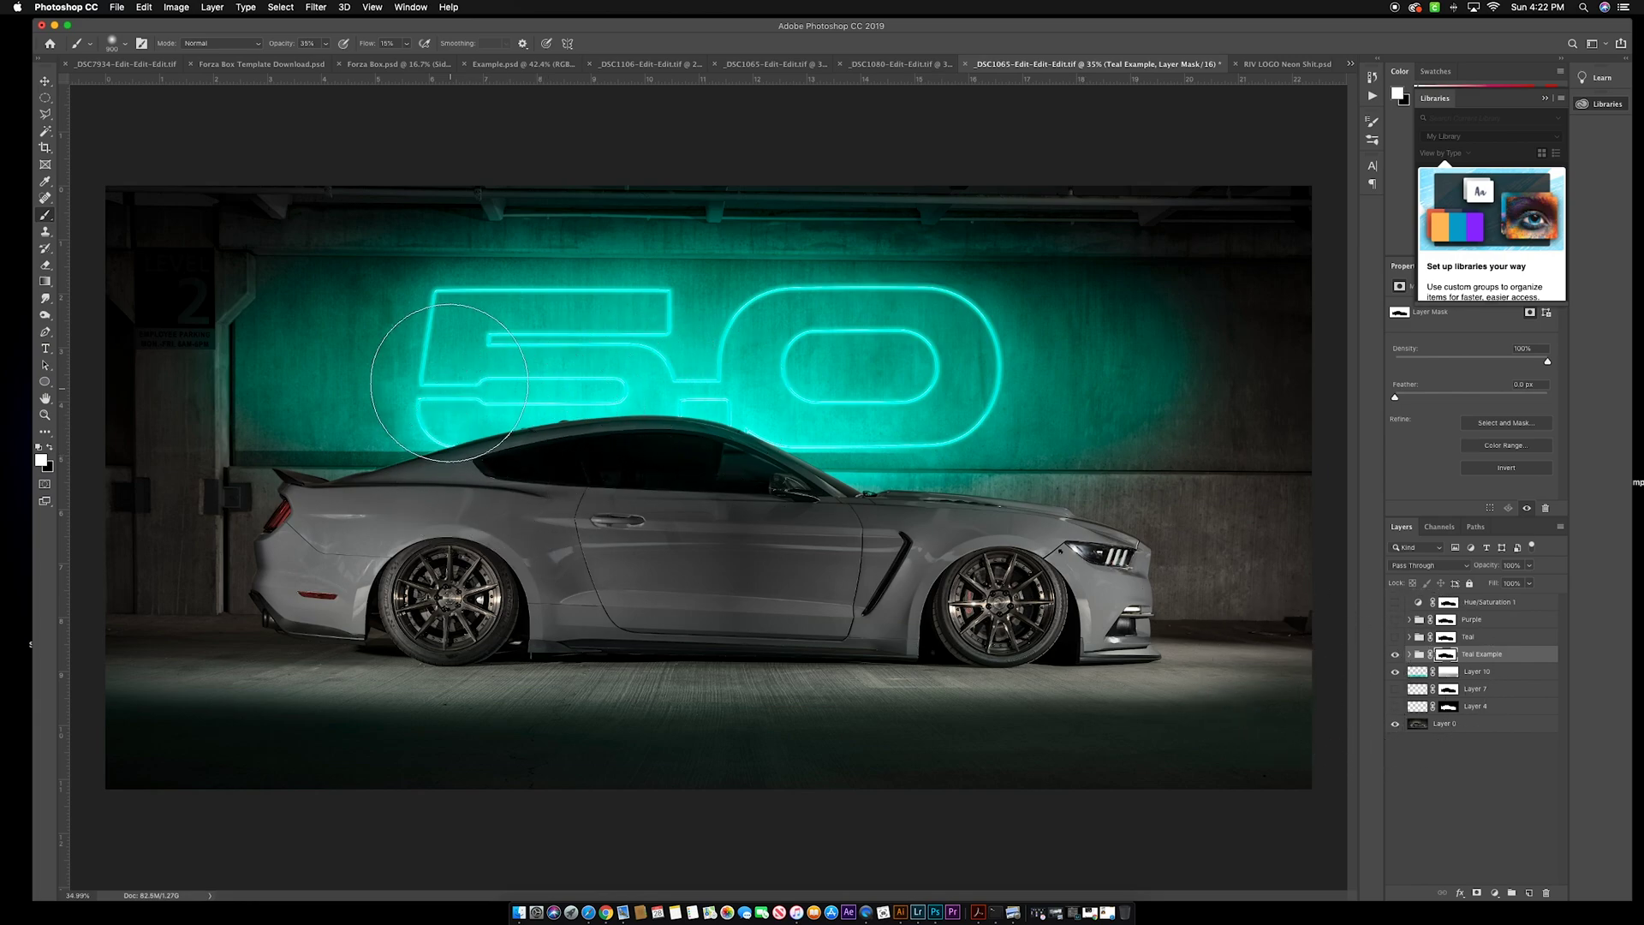
scroll(450, 387, "up", 3)
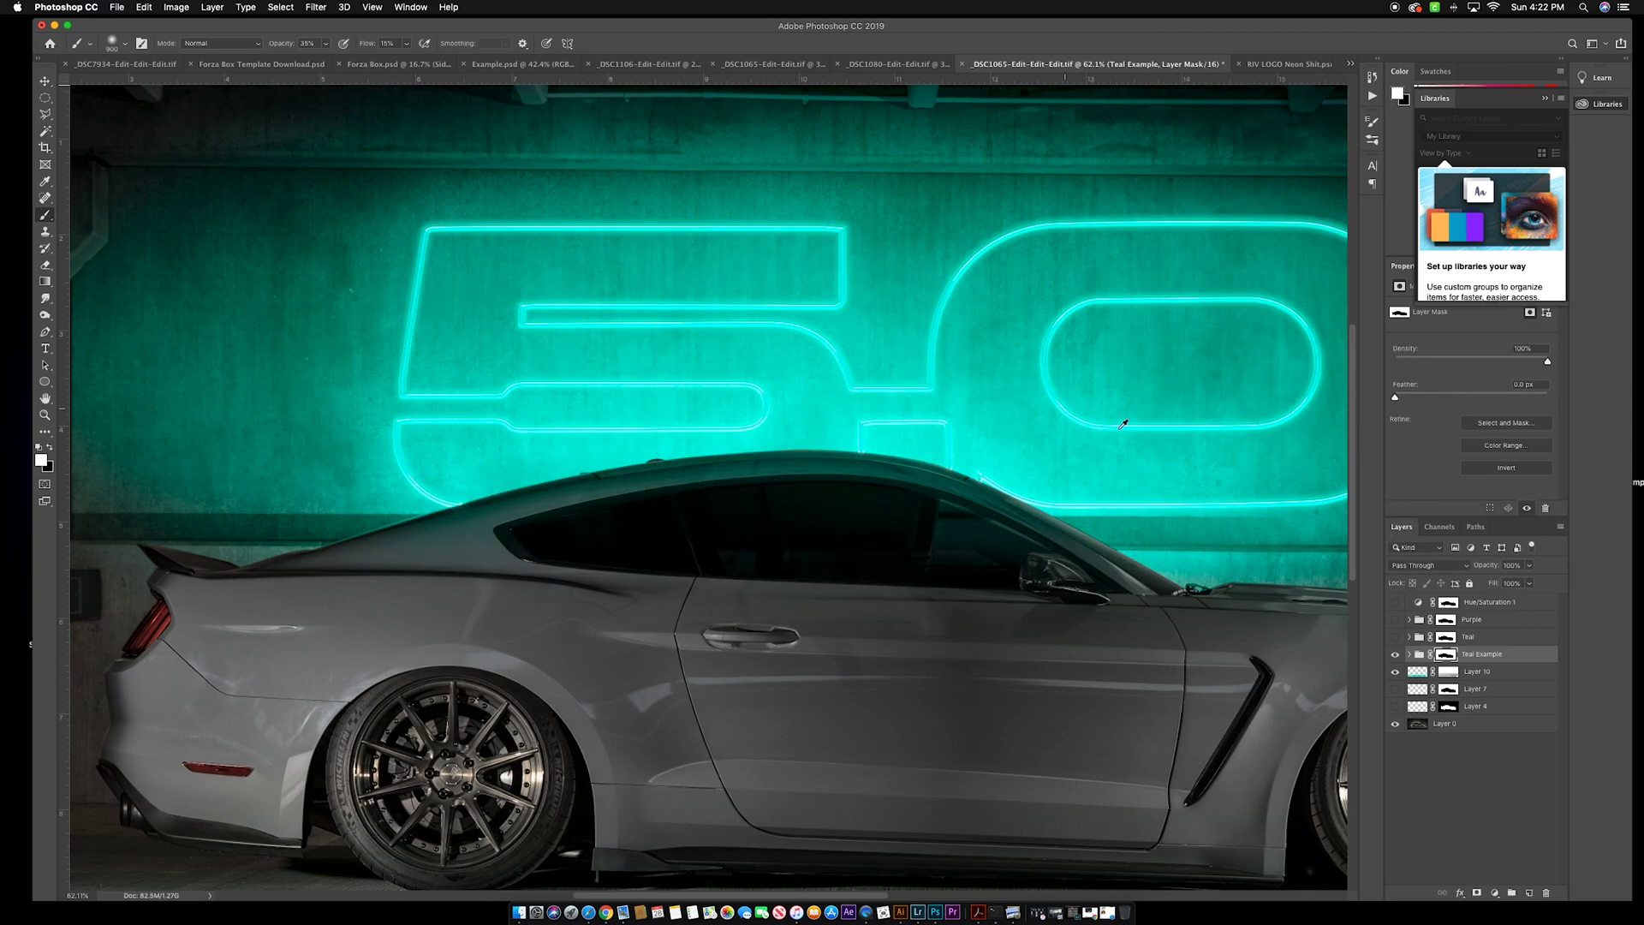
scroll(1121, 423, "down", 5)
scroll(717, 483, "up", 4)
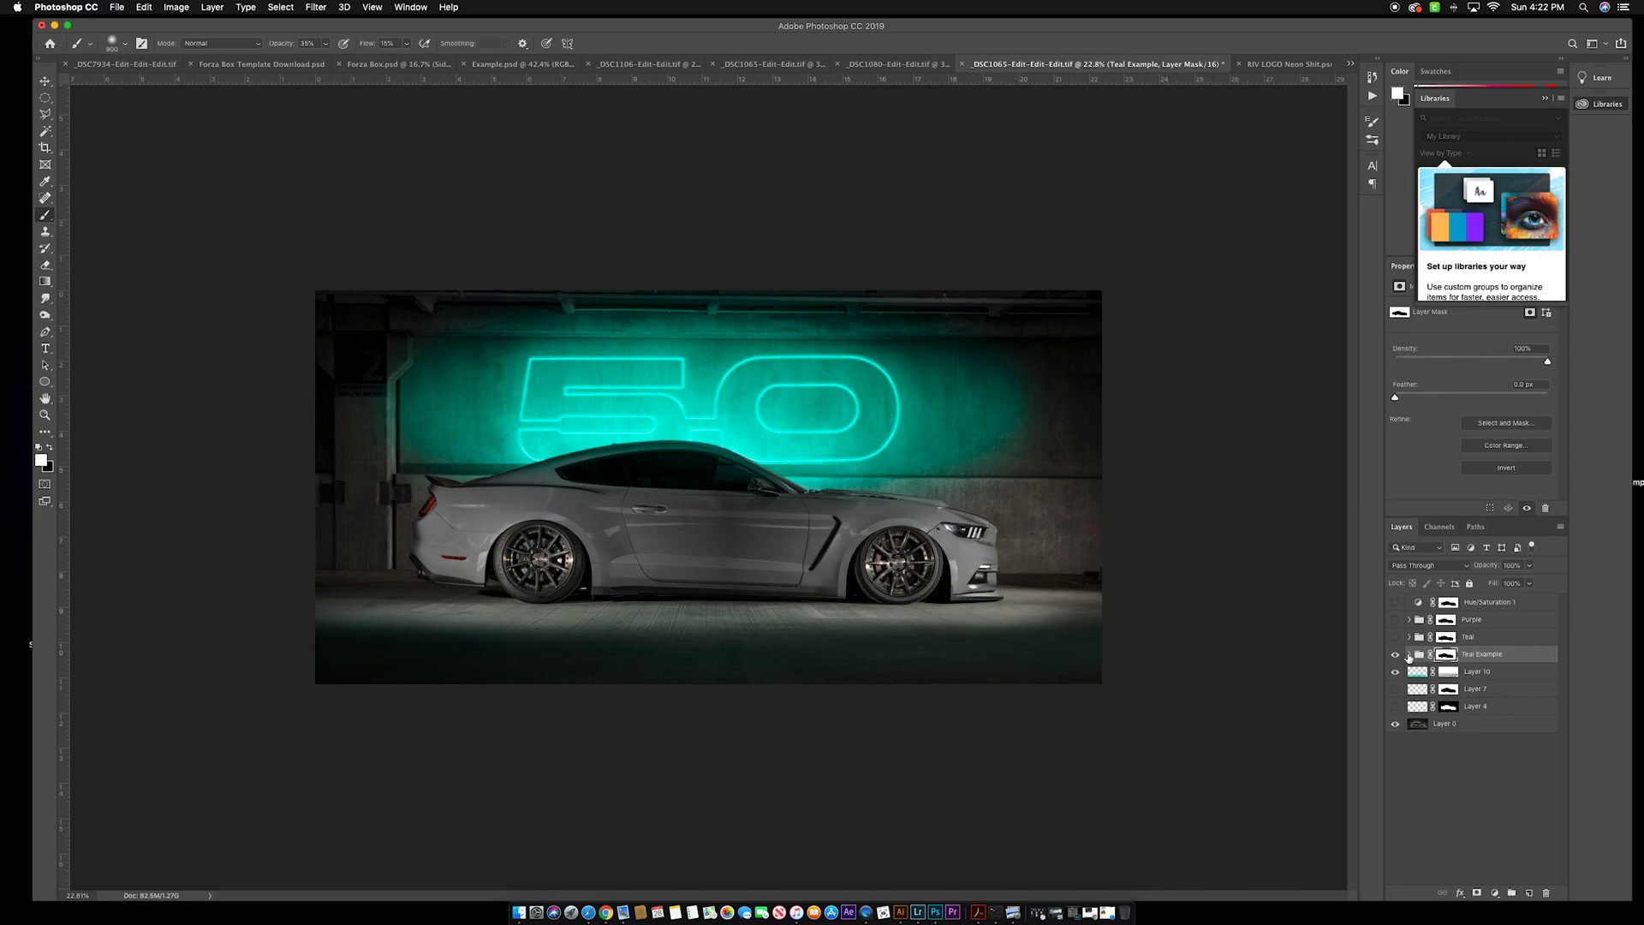
Cut small gaps in the neon outline on the Vector Smart Object's mask, using a small soft black brush at 100% opacity and flow
left_click(1409, 654)
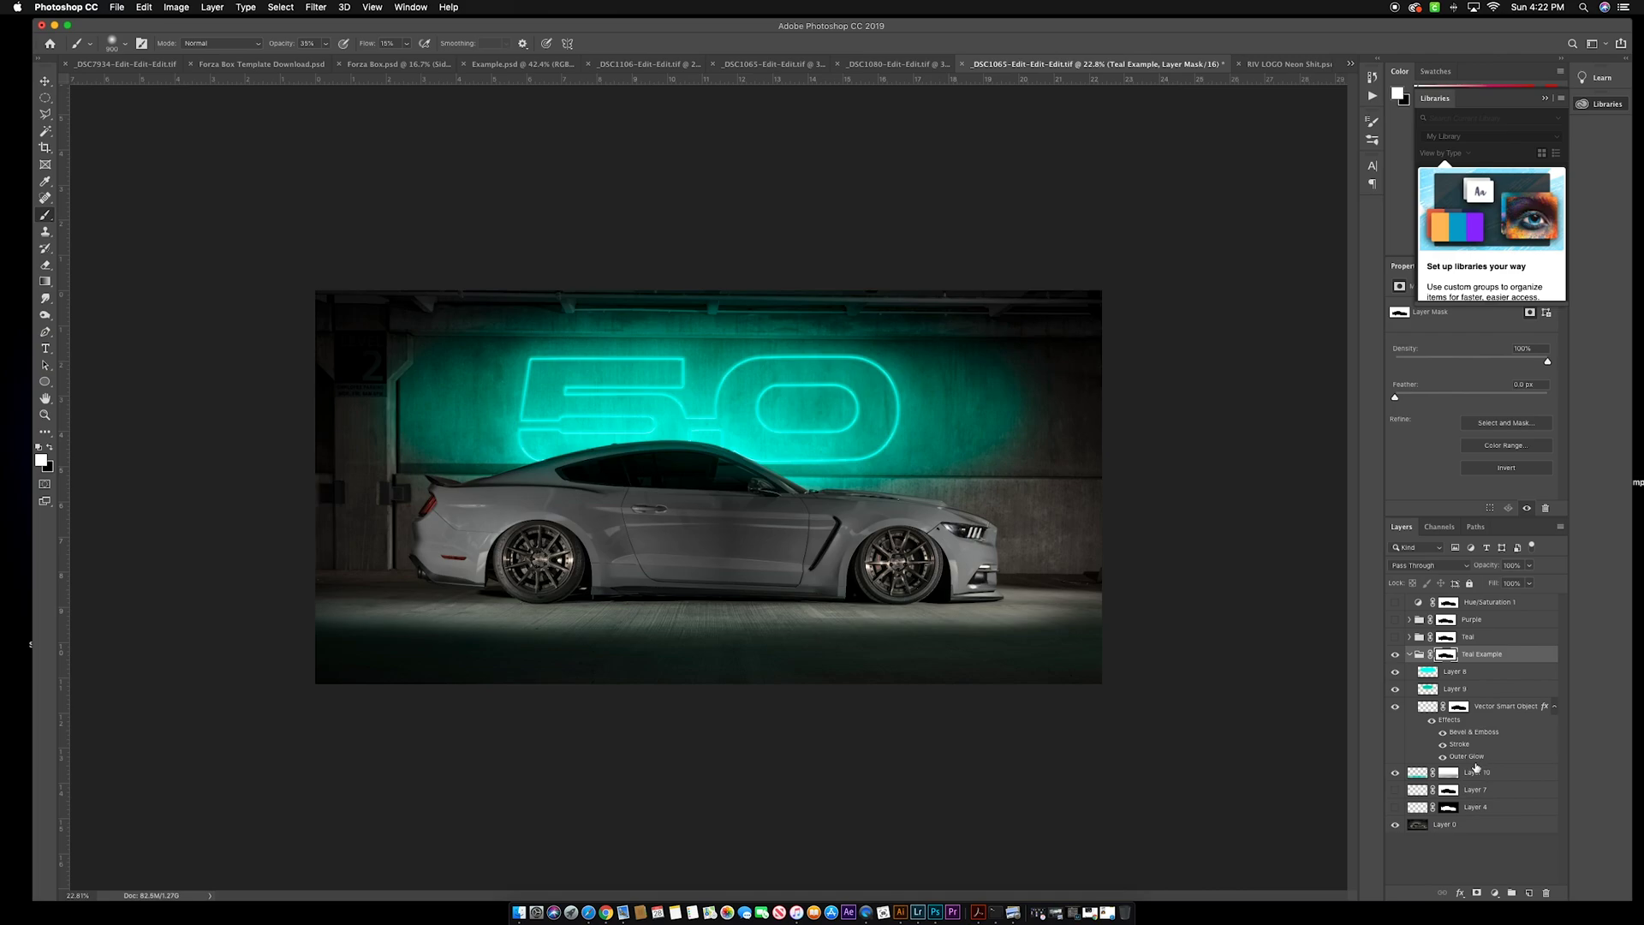
left_click(1497, 708)
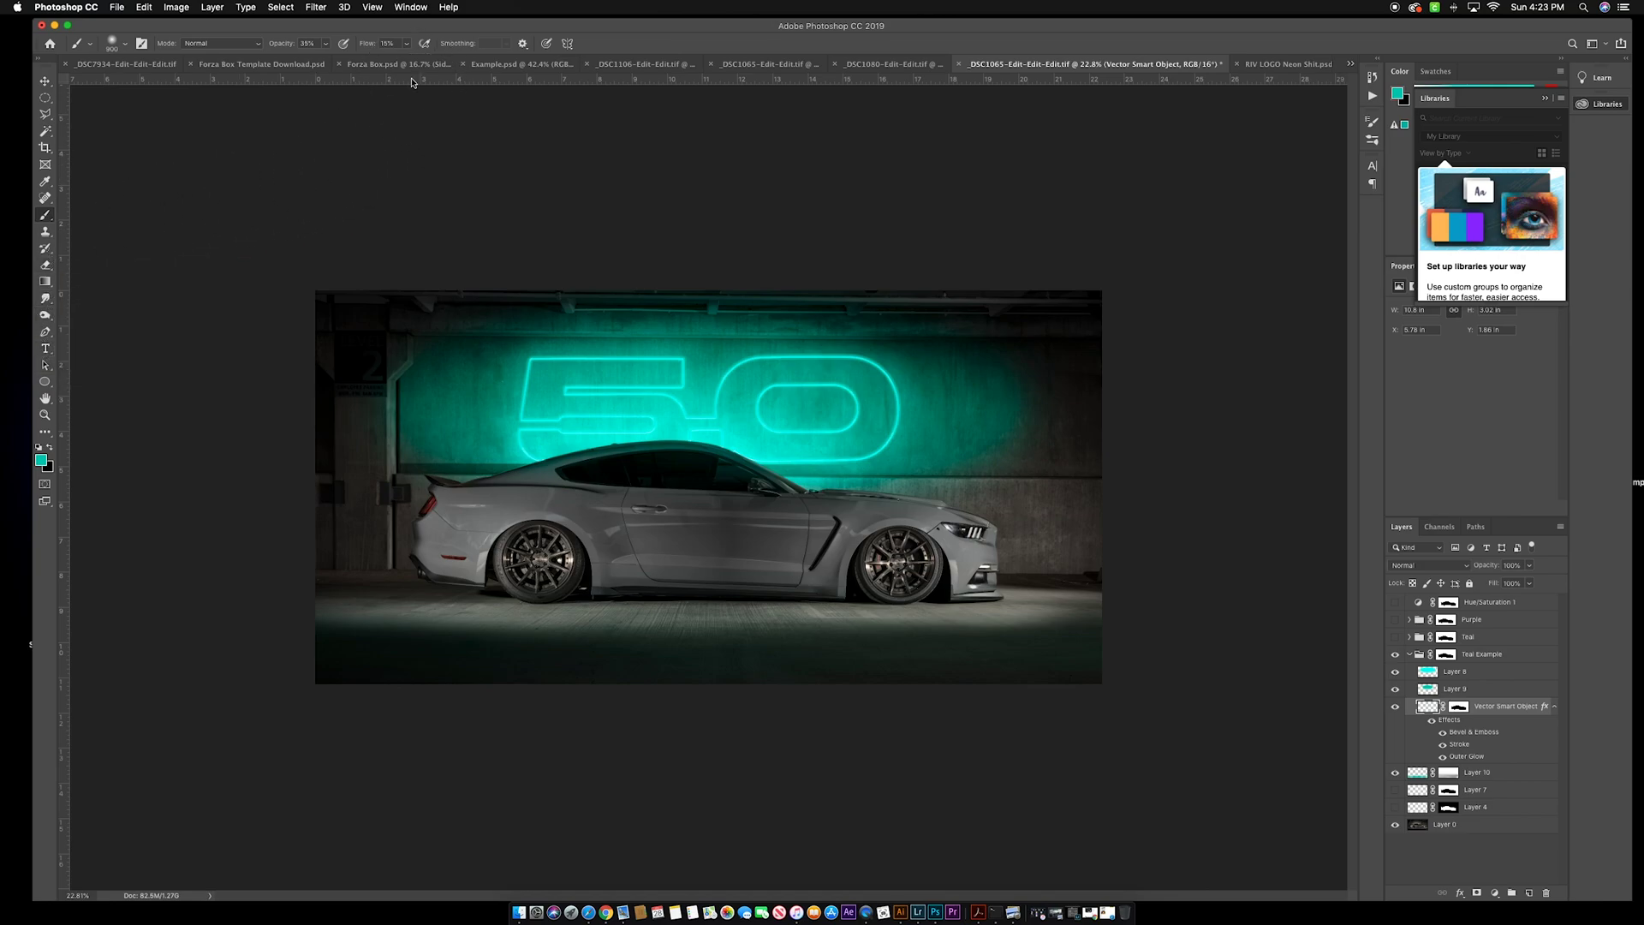
left_click(400, 48)
left_click_drag(399, 47, 446, 48)
left_click_drag(282, 46, 369, 46)
left_click(124, 45)
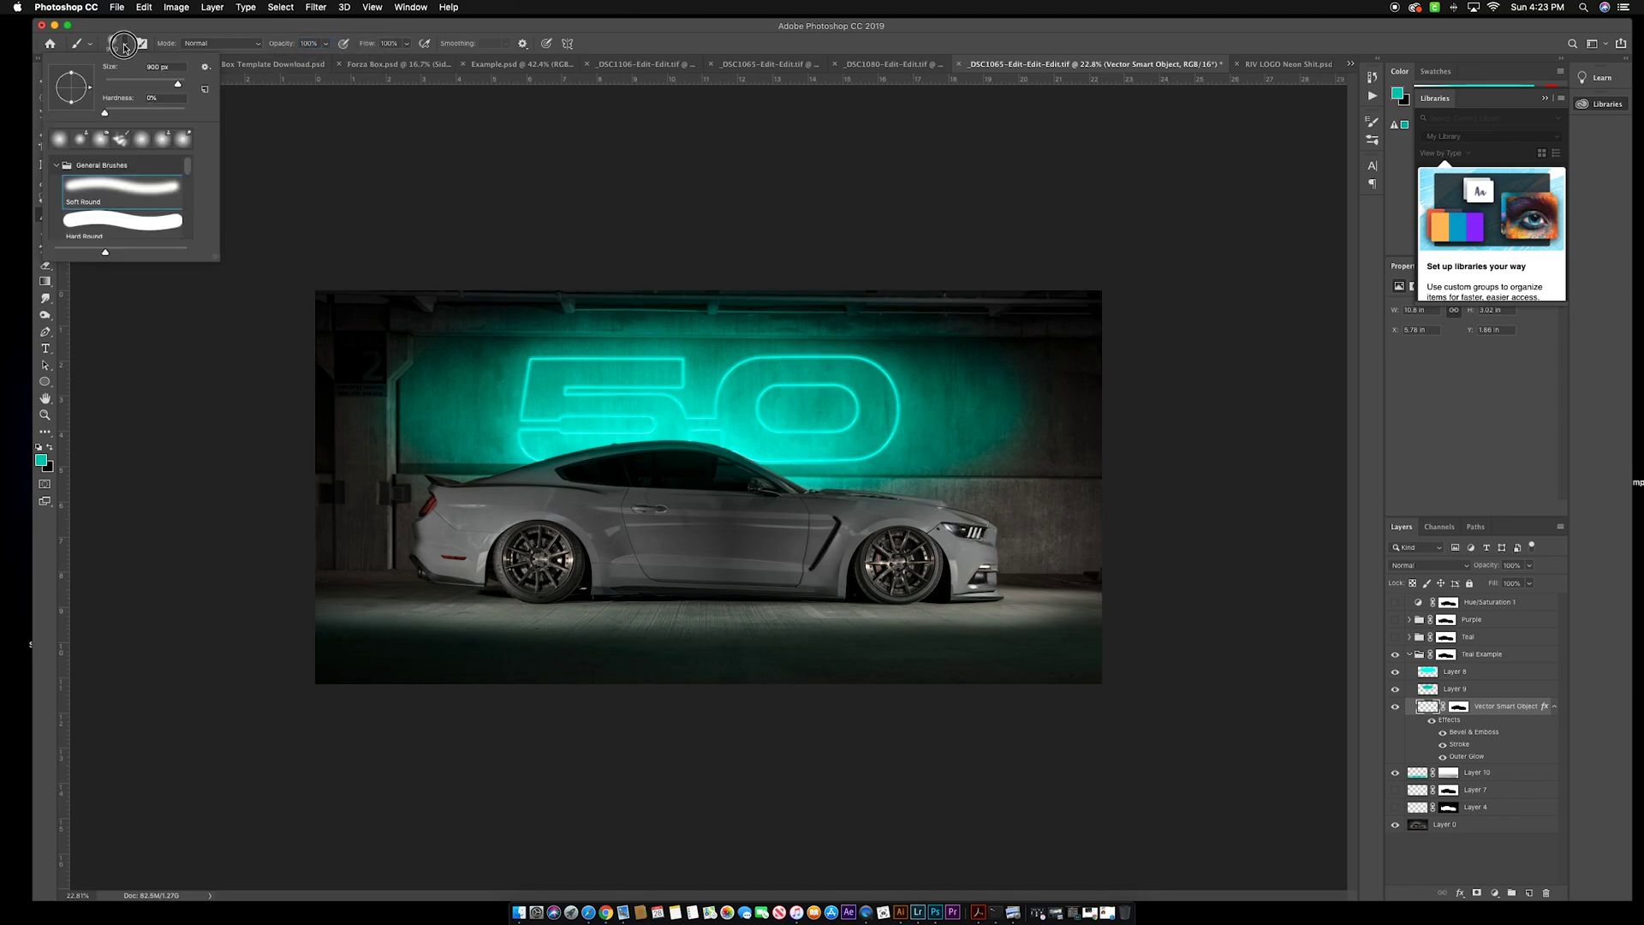
left_click(352, 30)
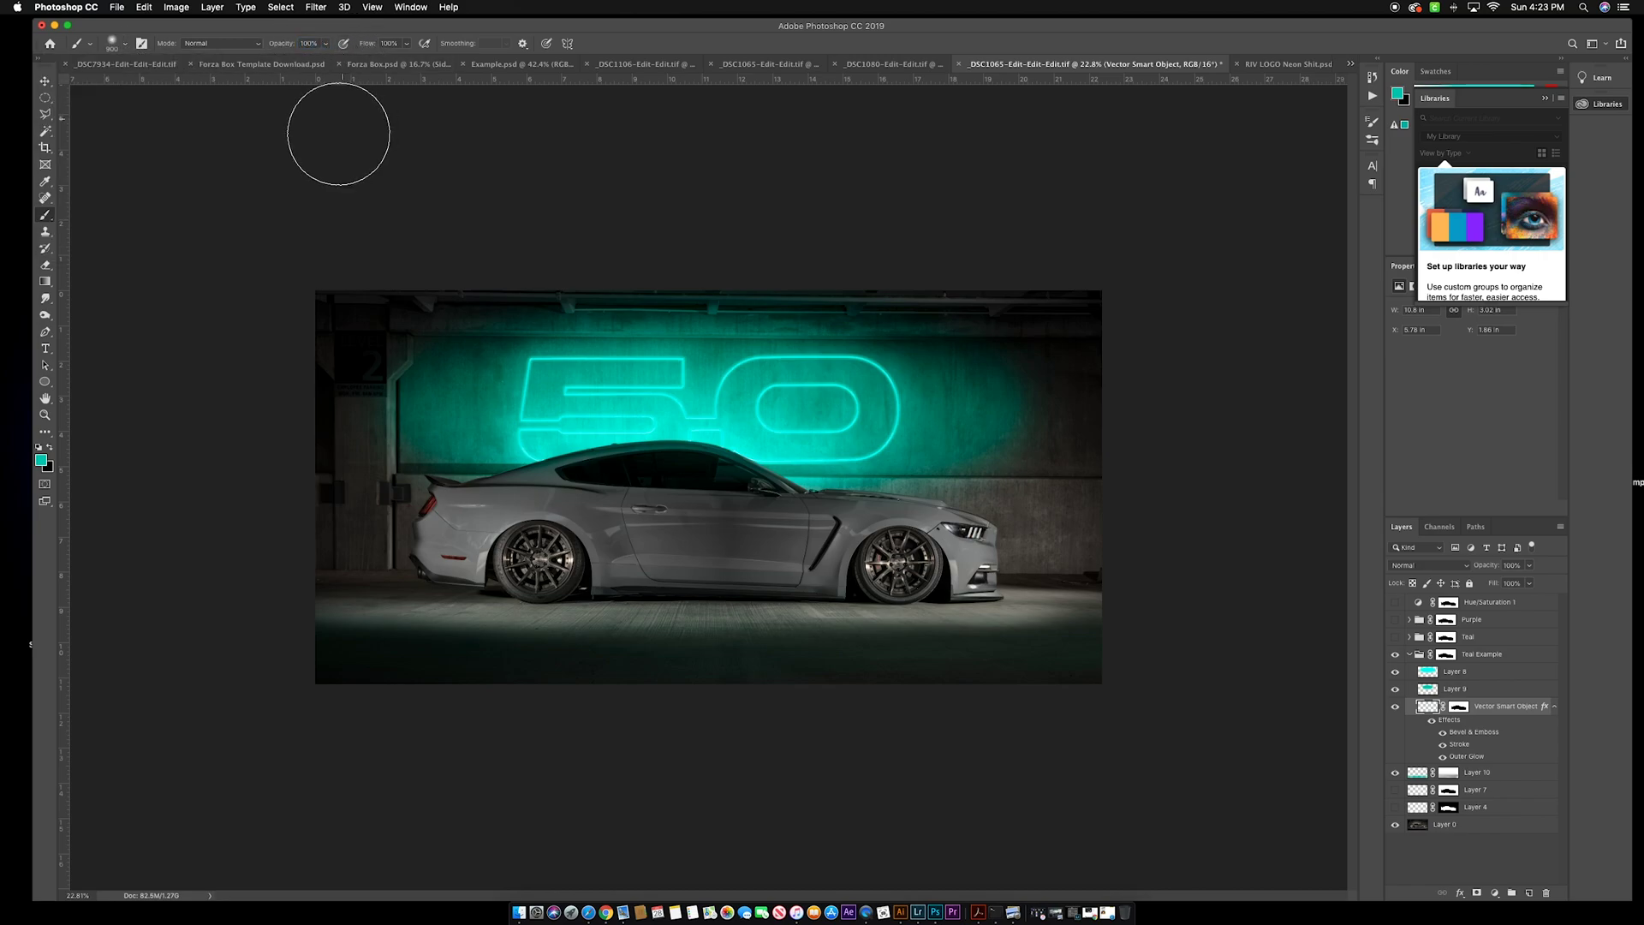
key("bracketleft")
key("bracketleft")
key("bracketleft")
key("bracketleft")
key("bracketleft")
key("bracketleft")
key("bracketleft")
key("bracketleft")
key("bracketleft")
key("d")
left_click(1457, 706)
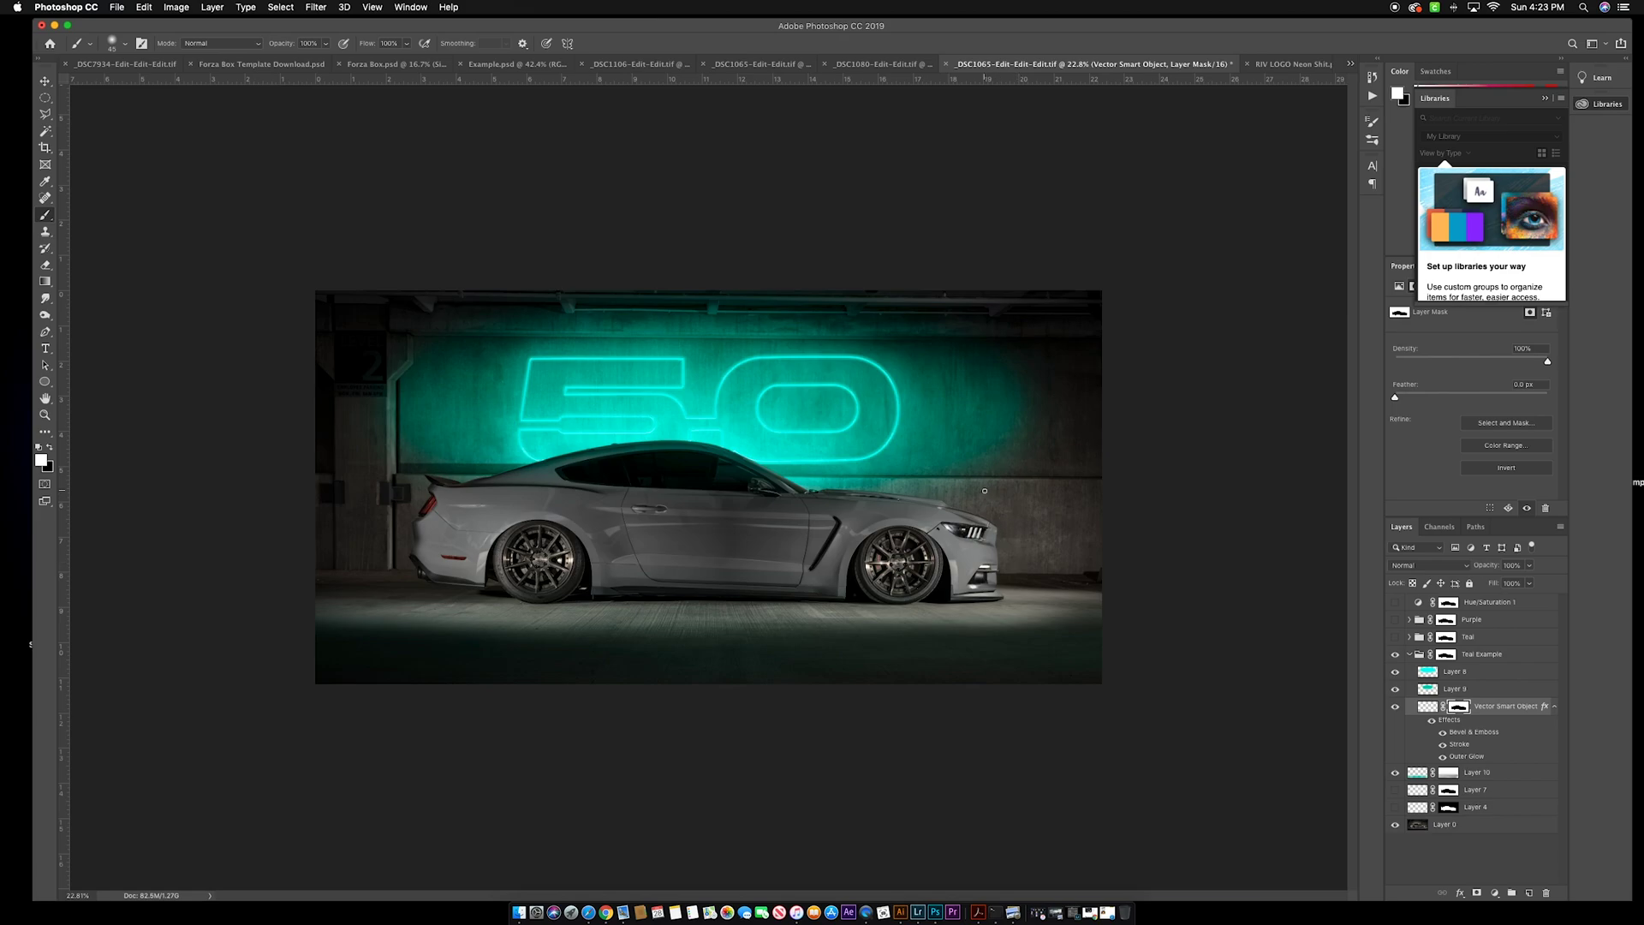
key("x")
Add a black Multiply Drop Shadow to the neon sign with 54% opacity, 20 px distance, 0% spread and 0 px size
double_click(1496, 722)
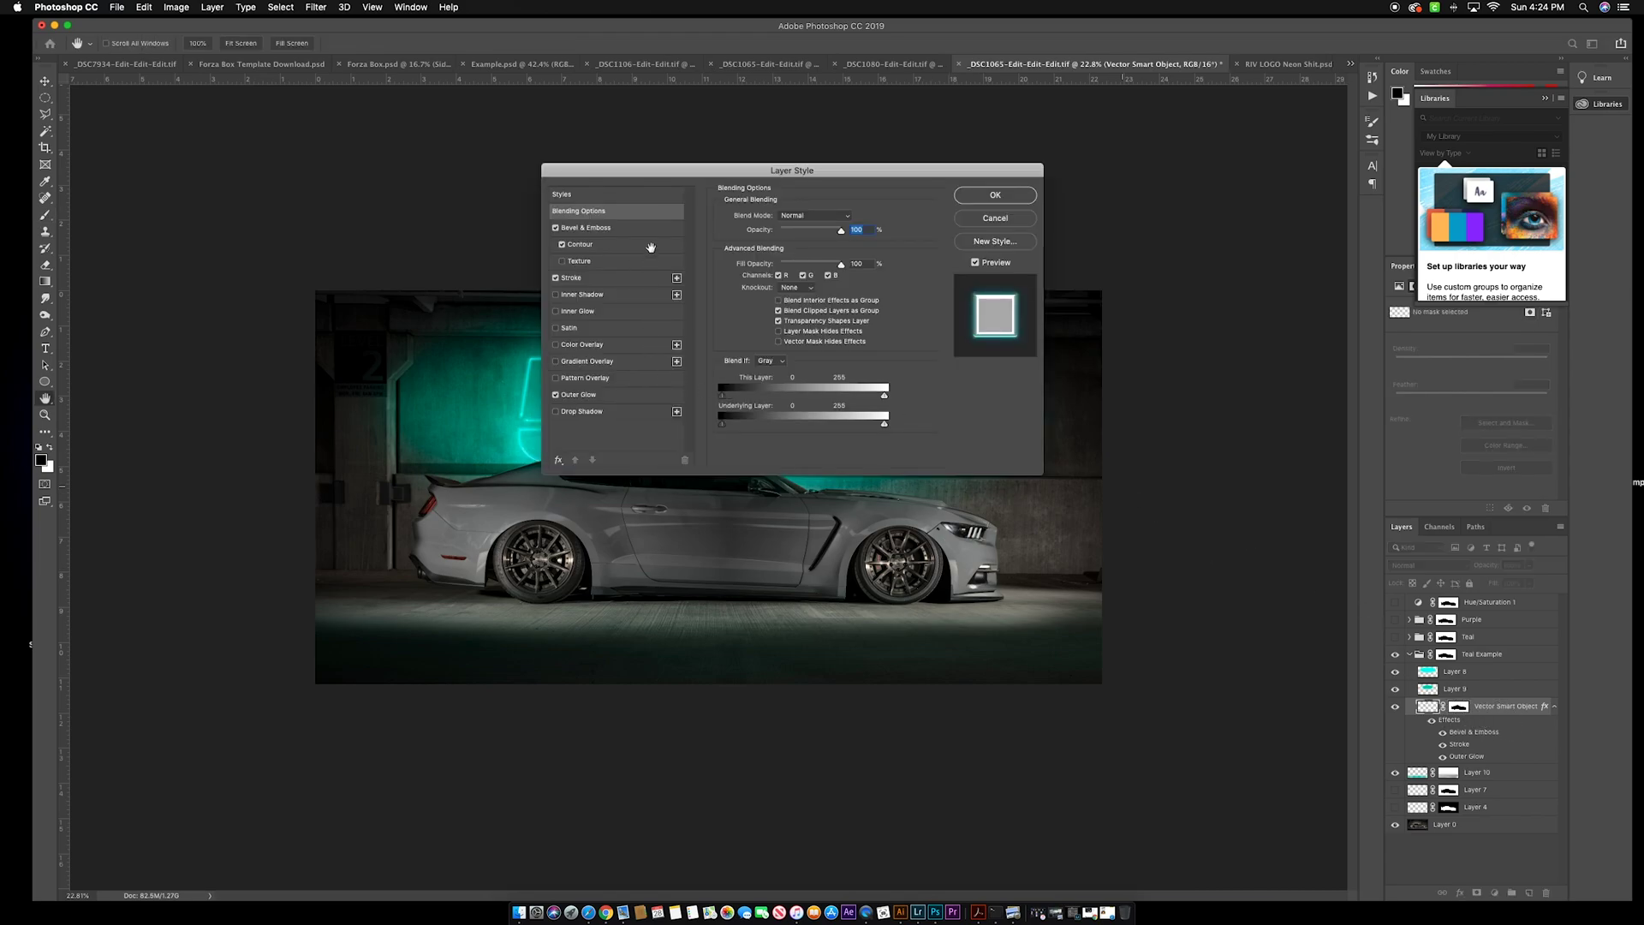
left_click_drag(672, 170, 1110, 161)
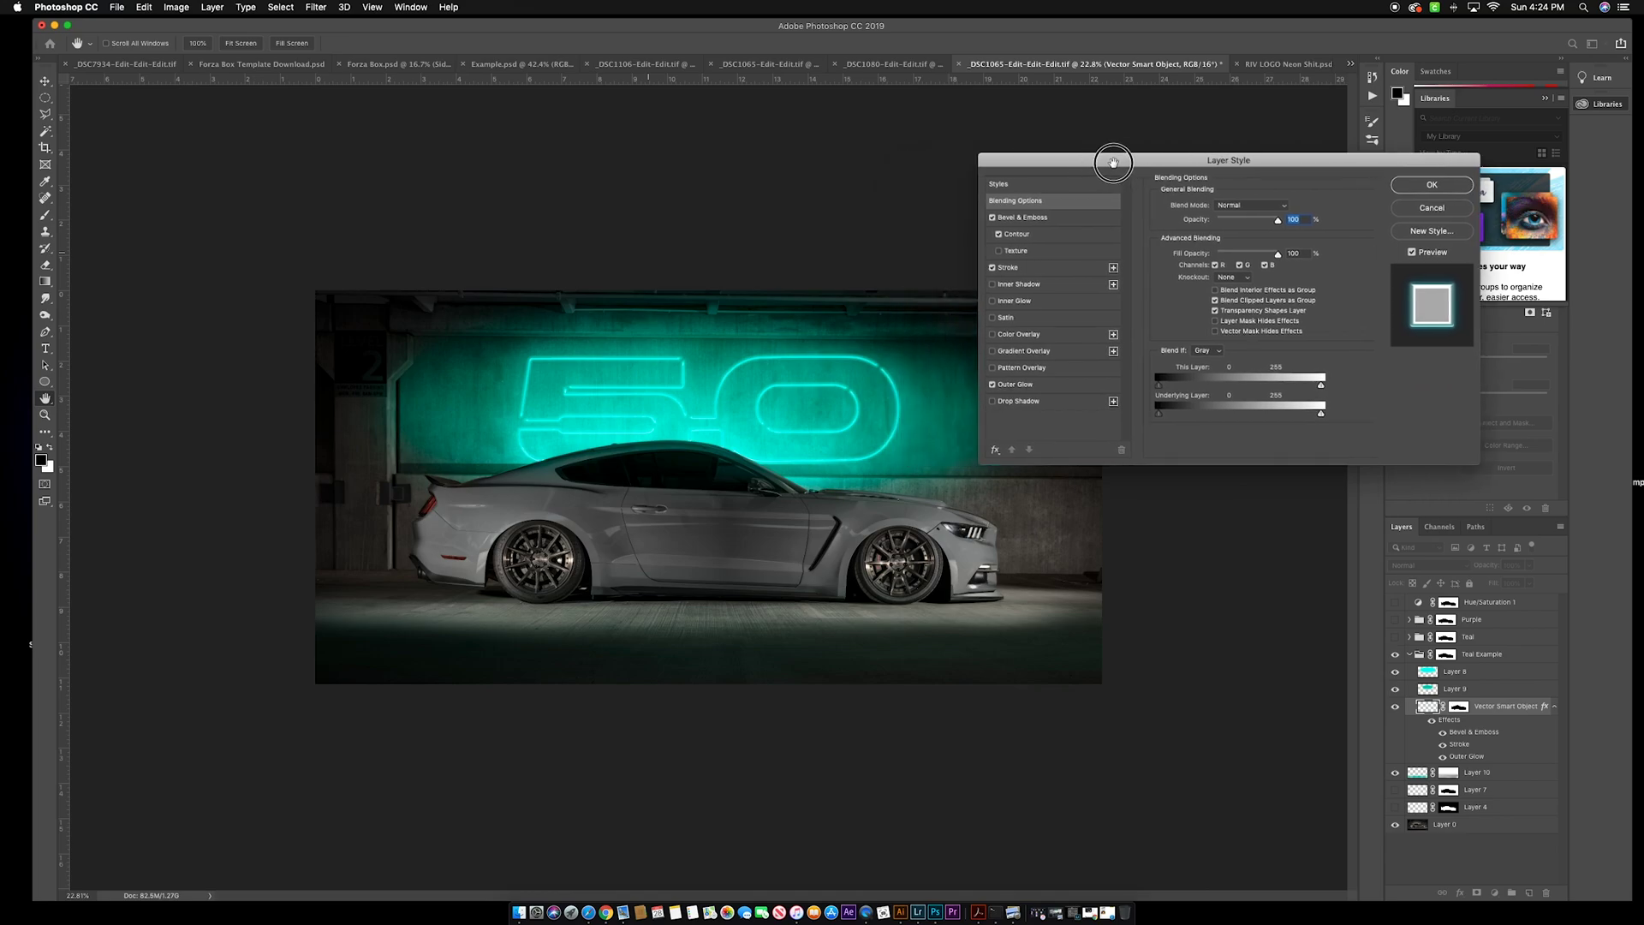
left_click(996, 401)
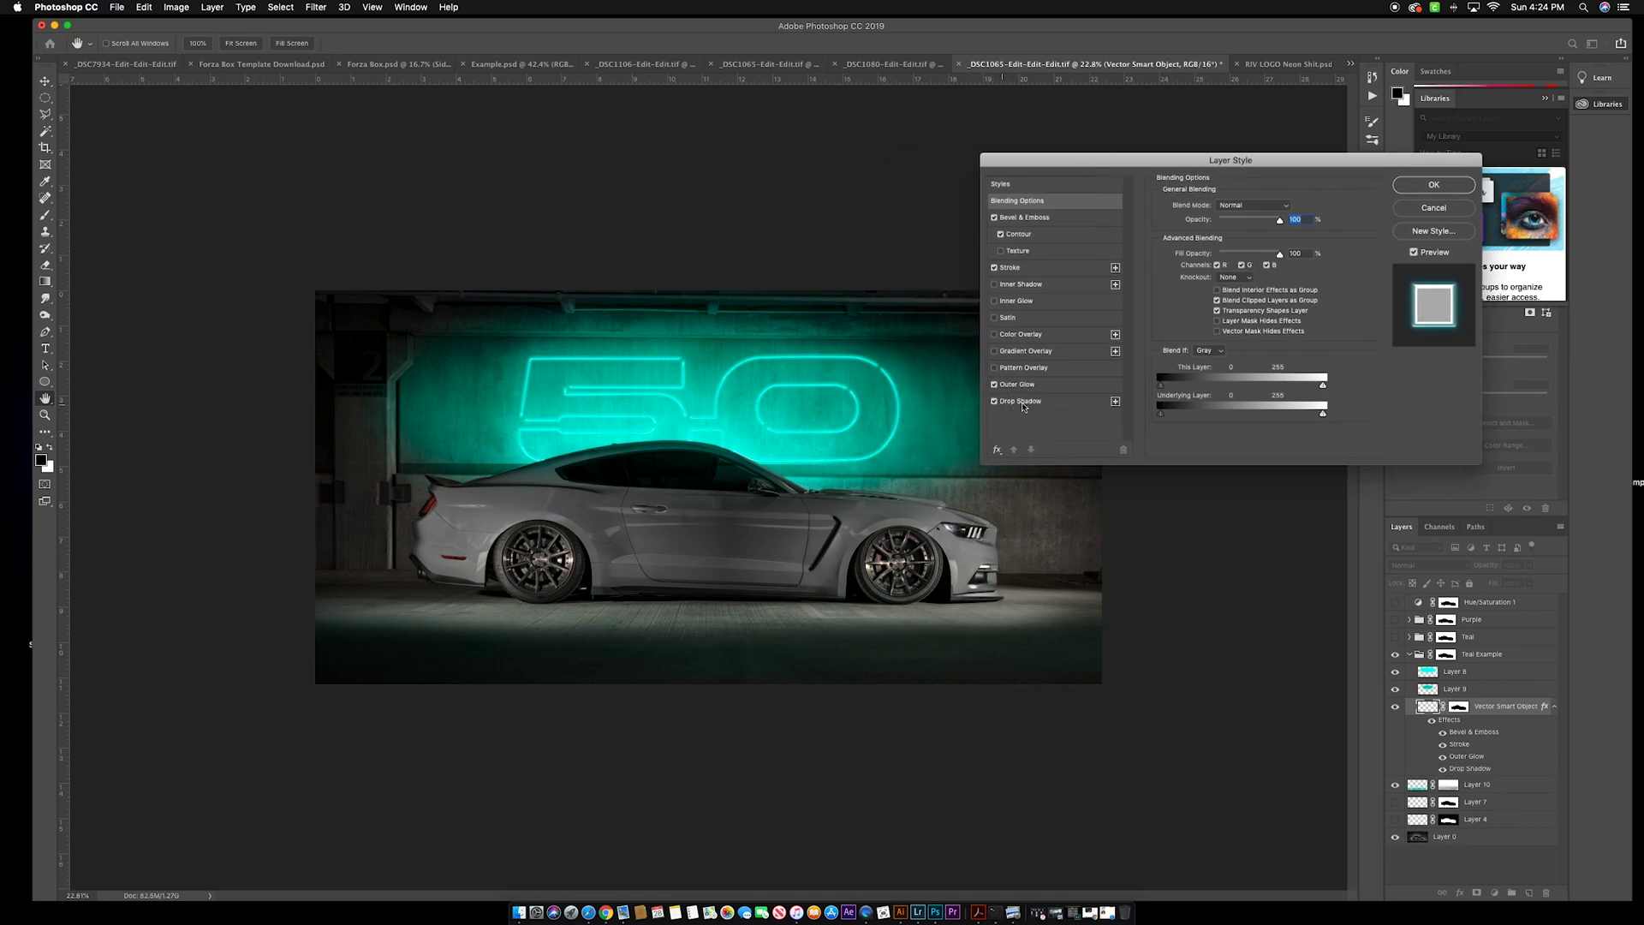
left_click(1026, 405)
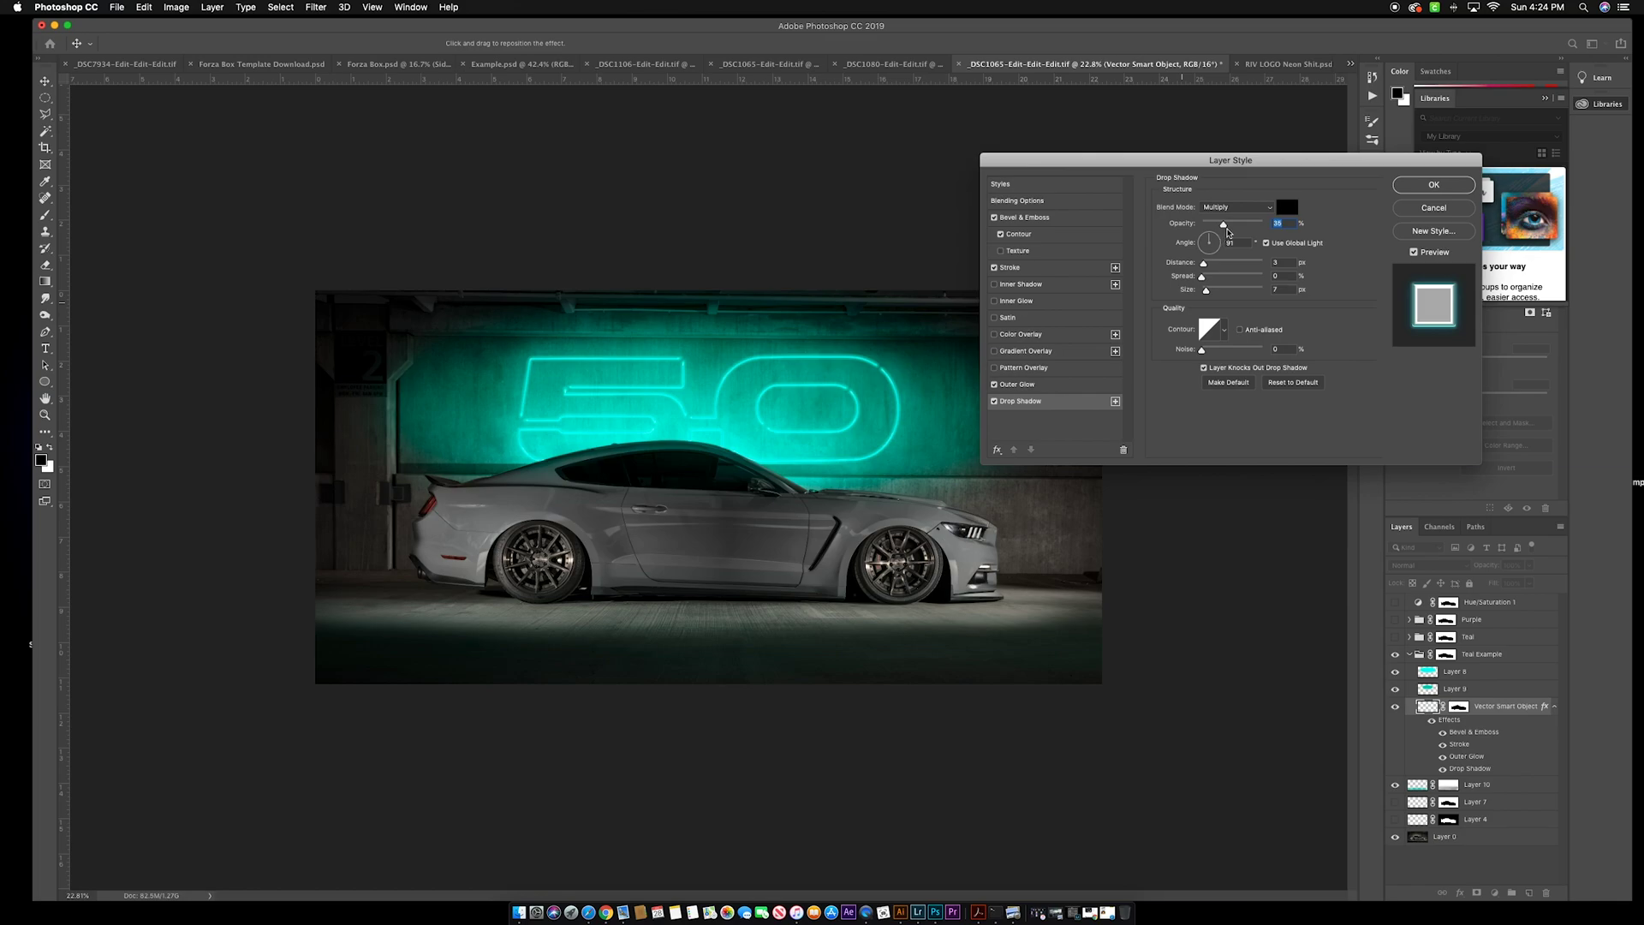
mouse_move(1225, 228)
left_mouse_down()
mouse_move(1243, 226)
mouse_move(1207, 266)
mouse_move(1231, 225)
mouse_move(1251, 226)
mouse_move(1234, 226)
left_mouse_up()
left_click_drag(1204, 281, 1165, 286)
left_click(1208, 294)
mouse_move(1208, 294)
left_mouse_down()
mouse_move(1226, 293)
mouse_move(1186, 296)
mouse_move(1216, 268)
left_mouse_up()
left_click_drag(1216, 267, 1216, 267)
left_click(994, 401)
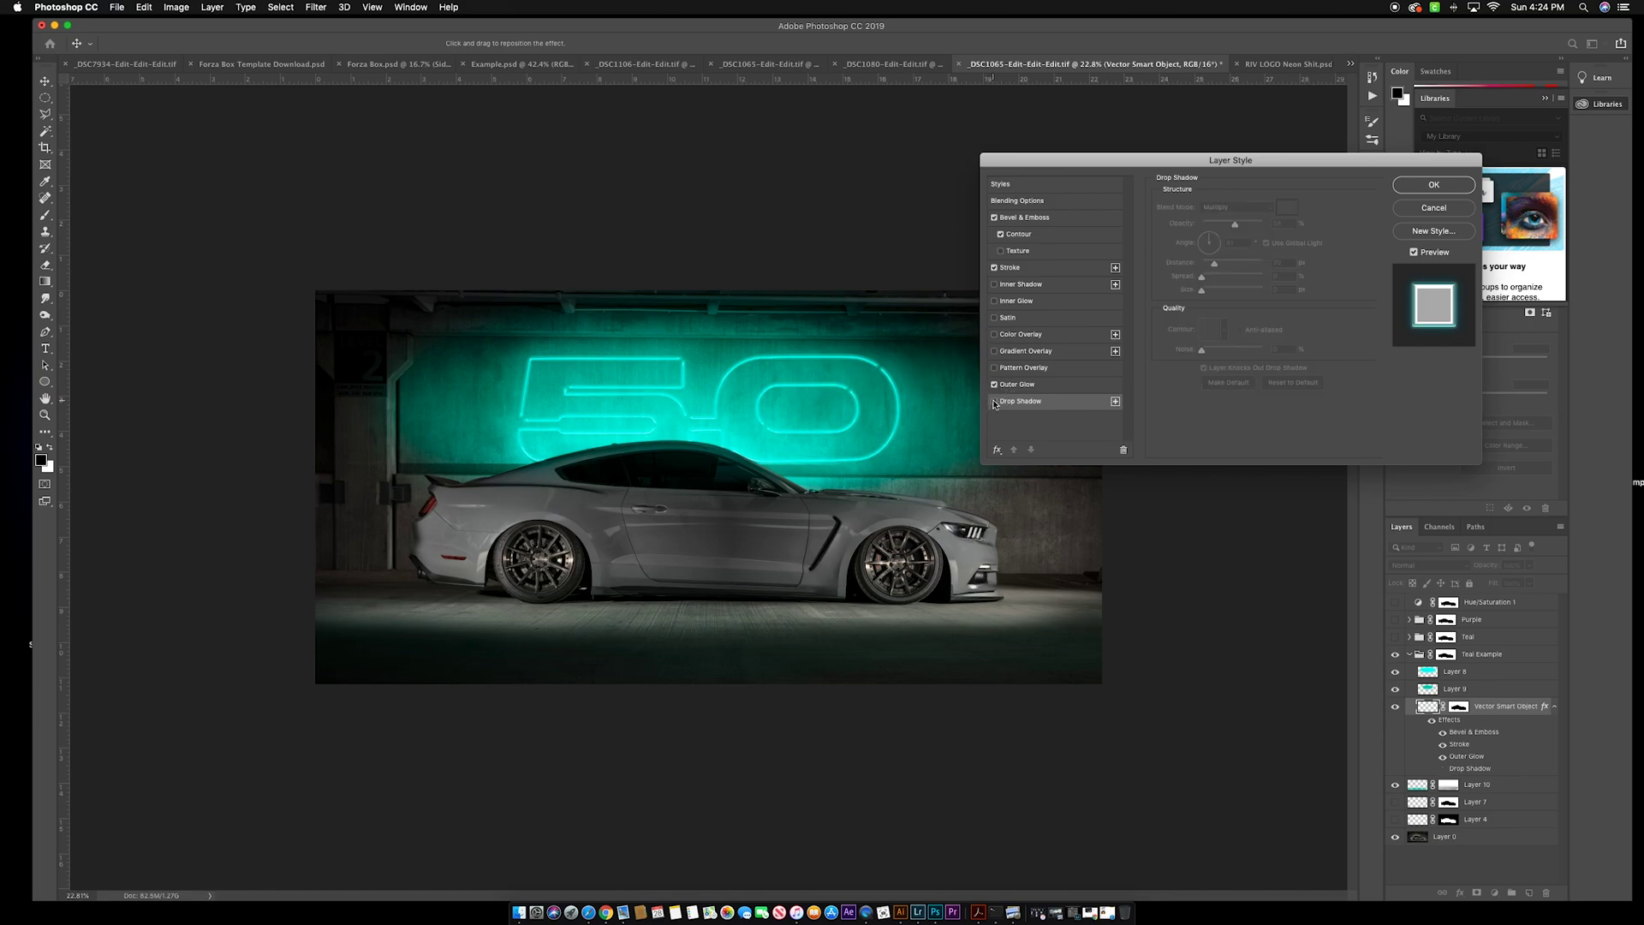
left_click(994, 401)
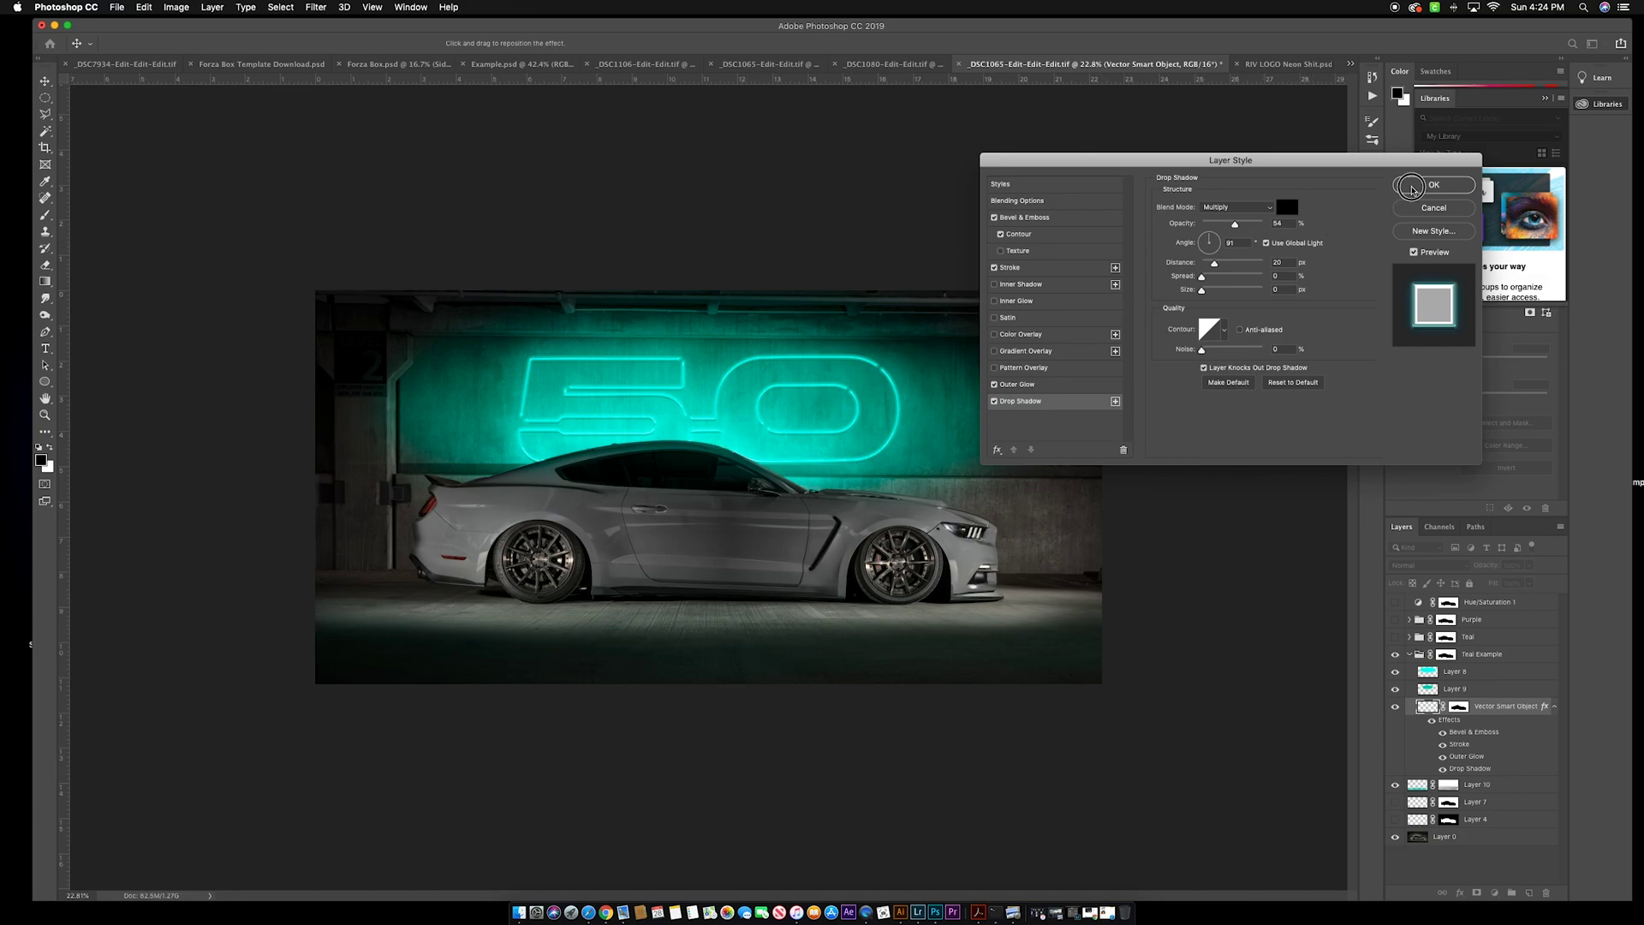
left_click(1433, 185)
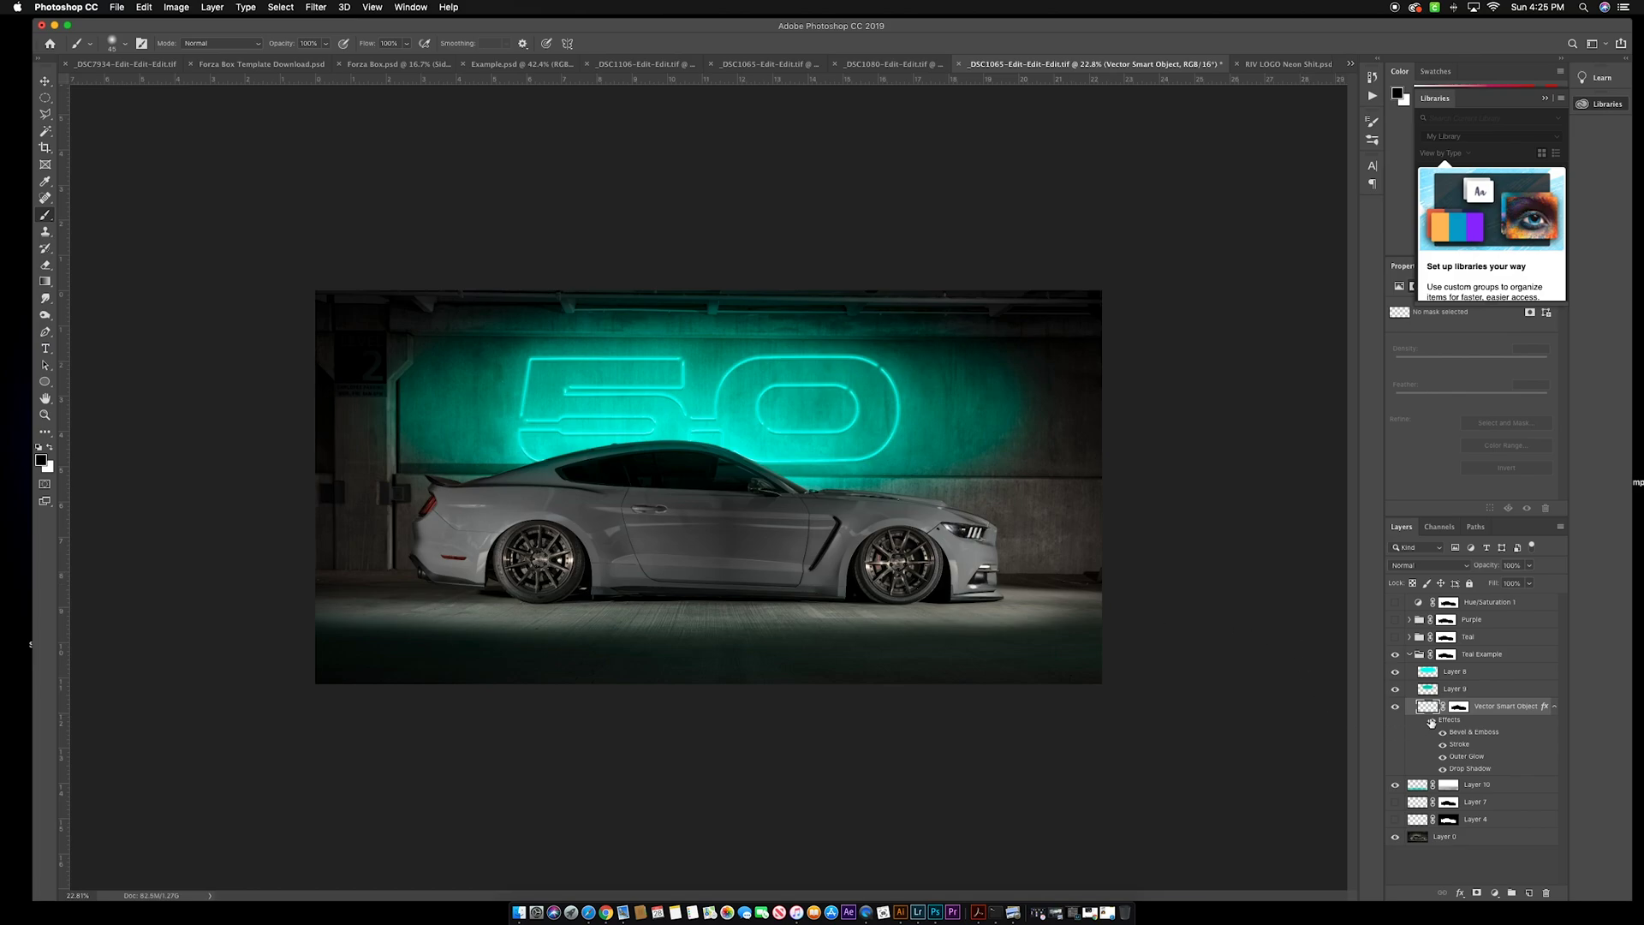
Review the teal sign's Bevel & Emboss, Stroke and Drop Shadow settings in its layer style
double_click(1473, 720)
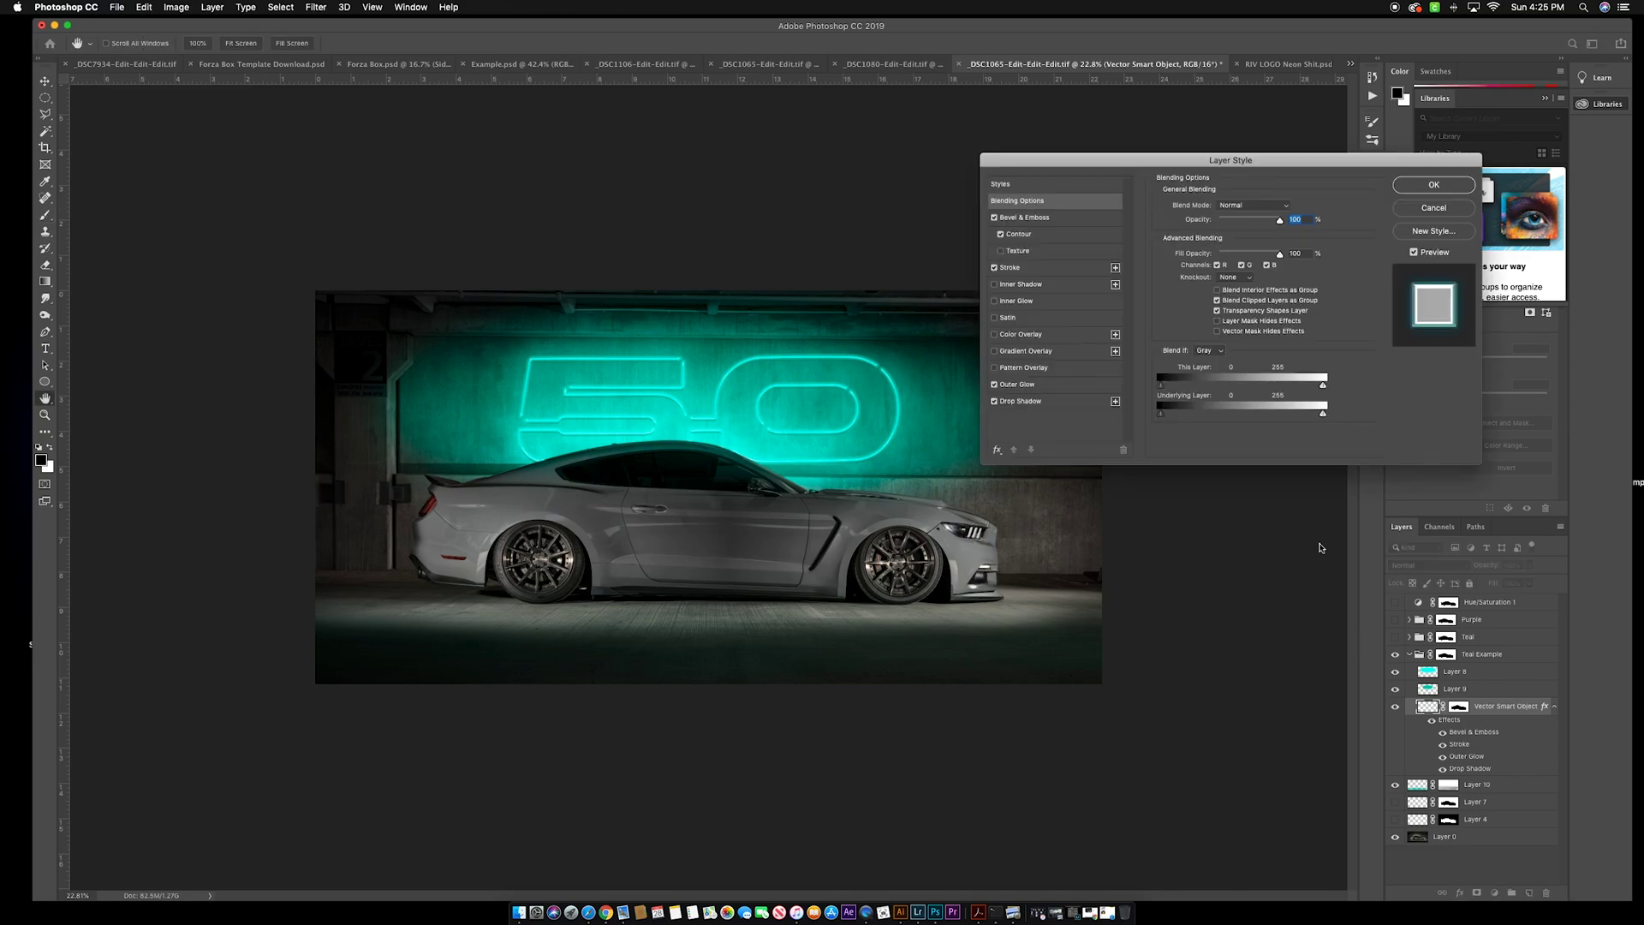
left_click(1025, 219)
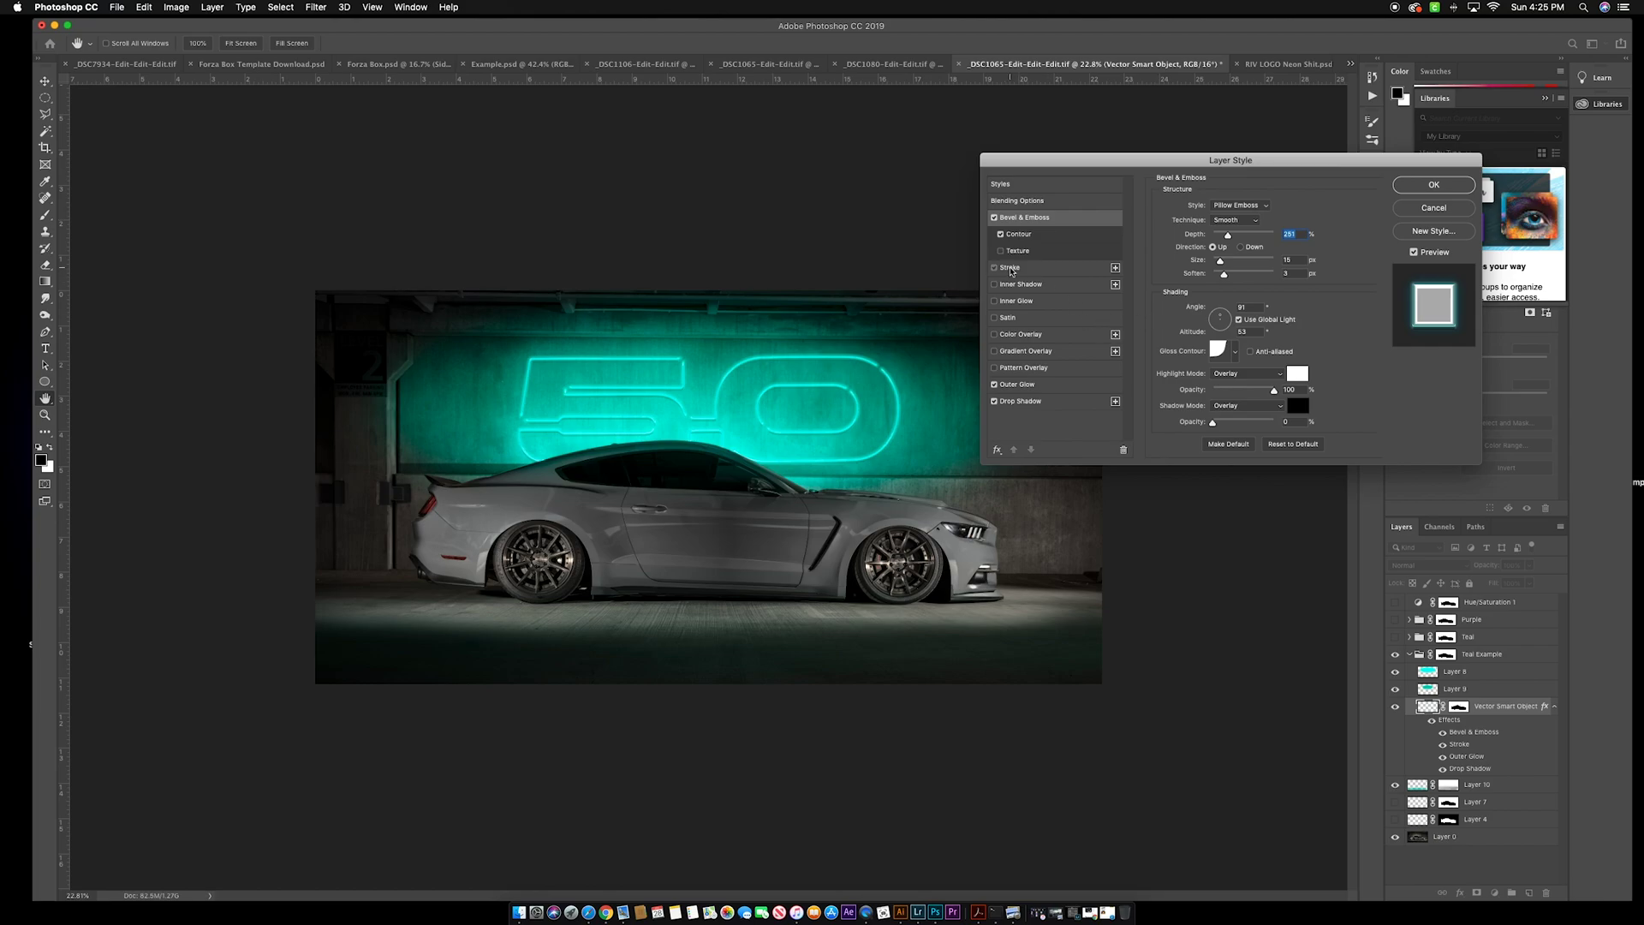
left_click(1032, 270)
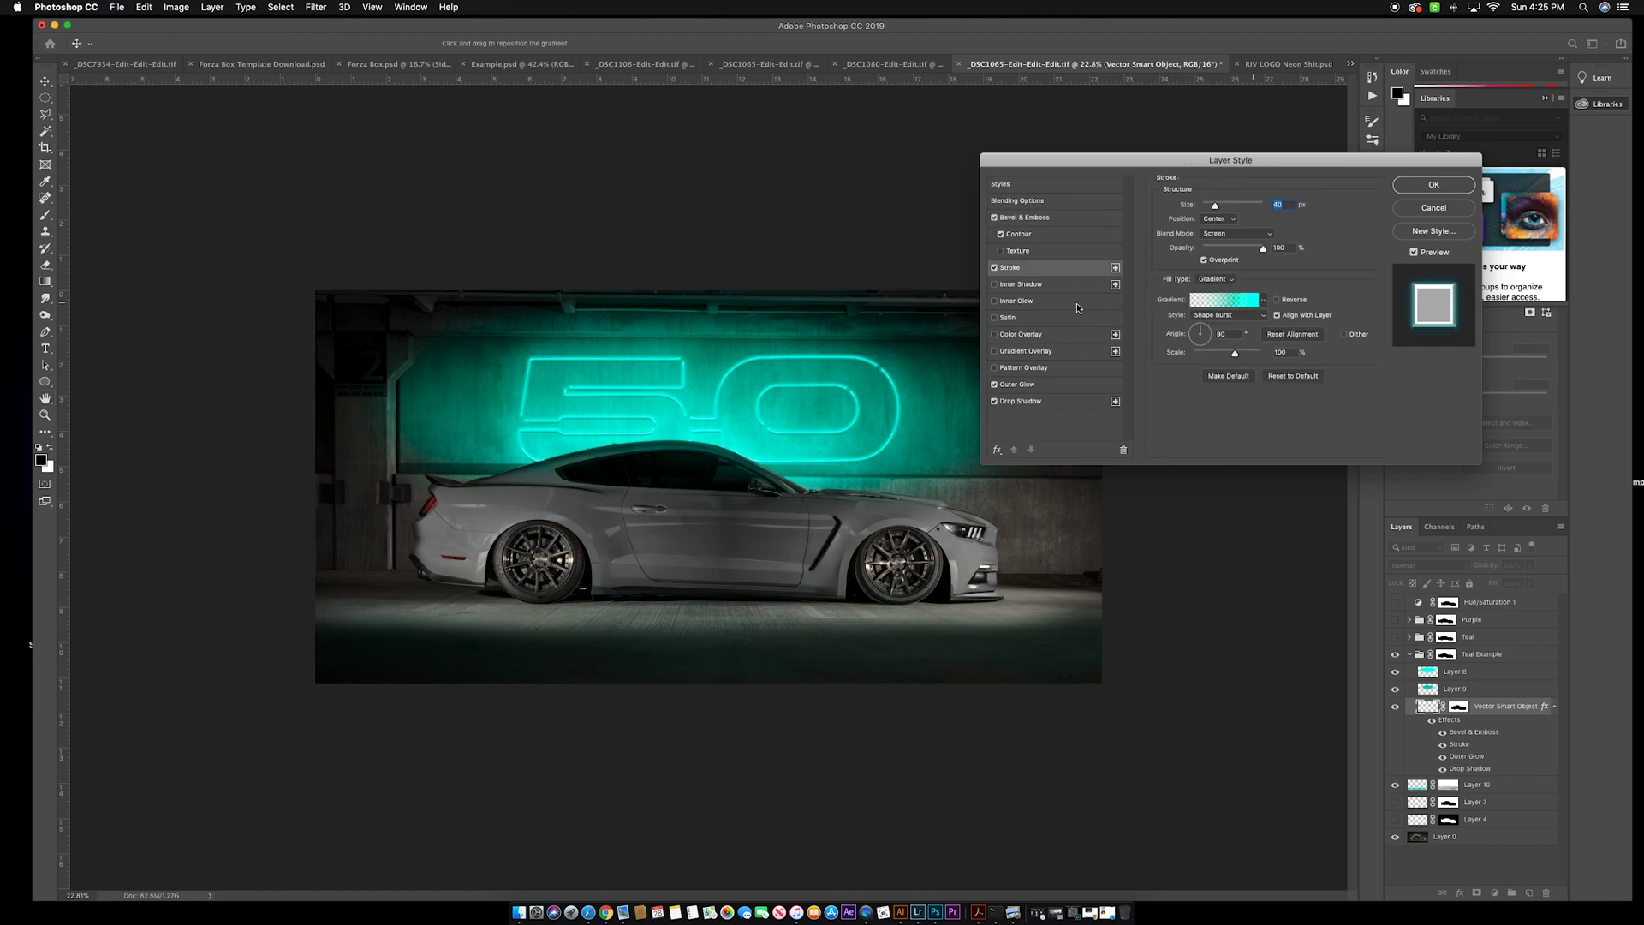
left_click(1019, 384)
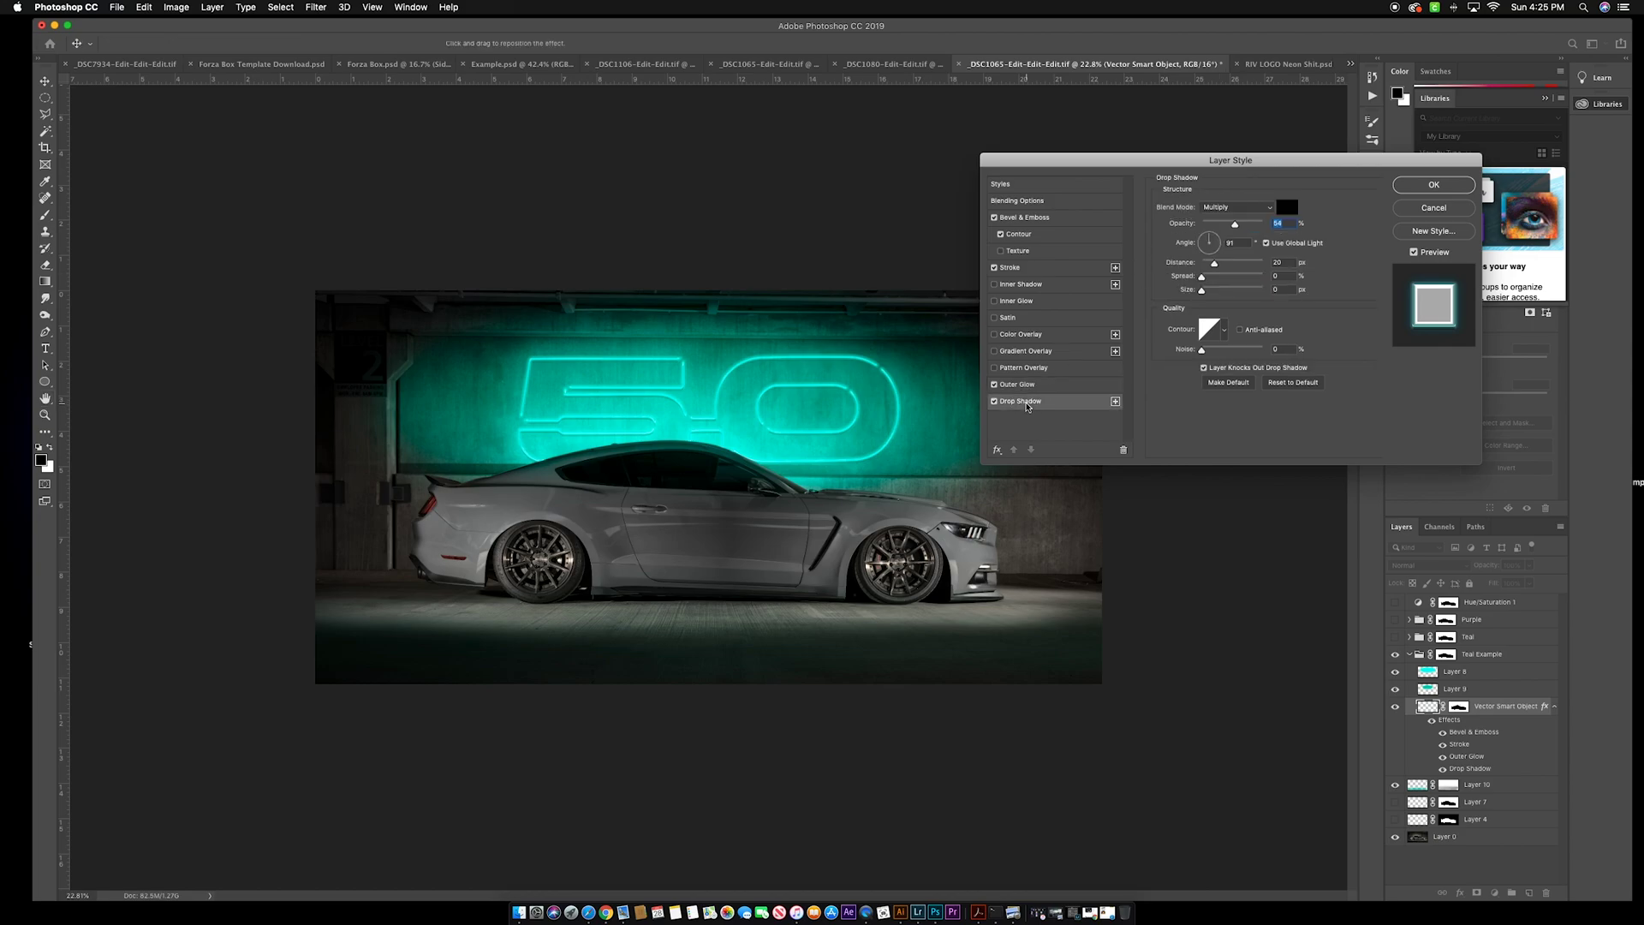
left_click(1434, 185)
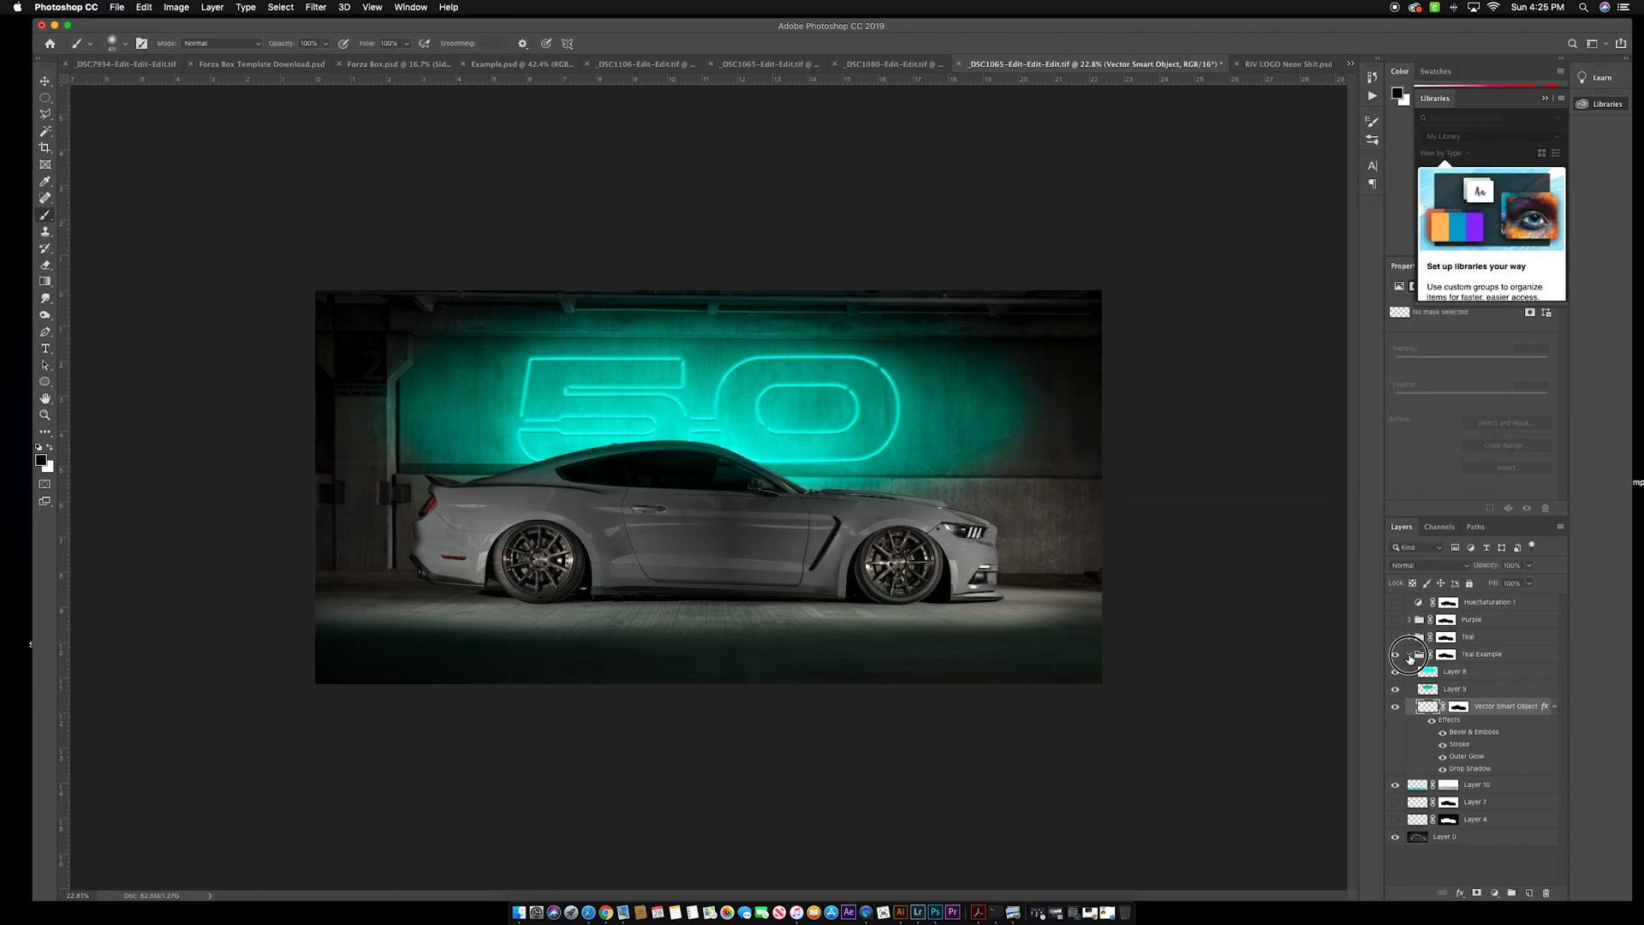
Hide the Teal Example group and Layer 10, and show the Purple group with its layers expanded
left_click(1410, 655)
left_click(1395, 655)
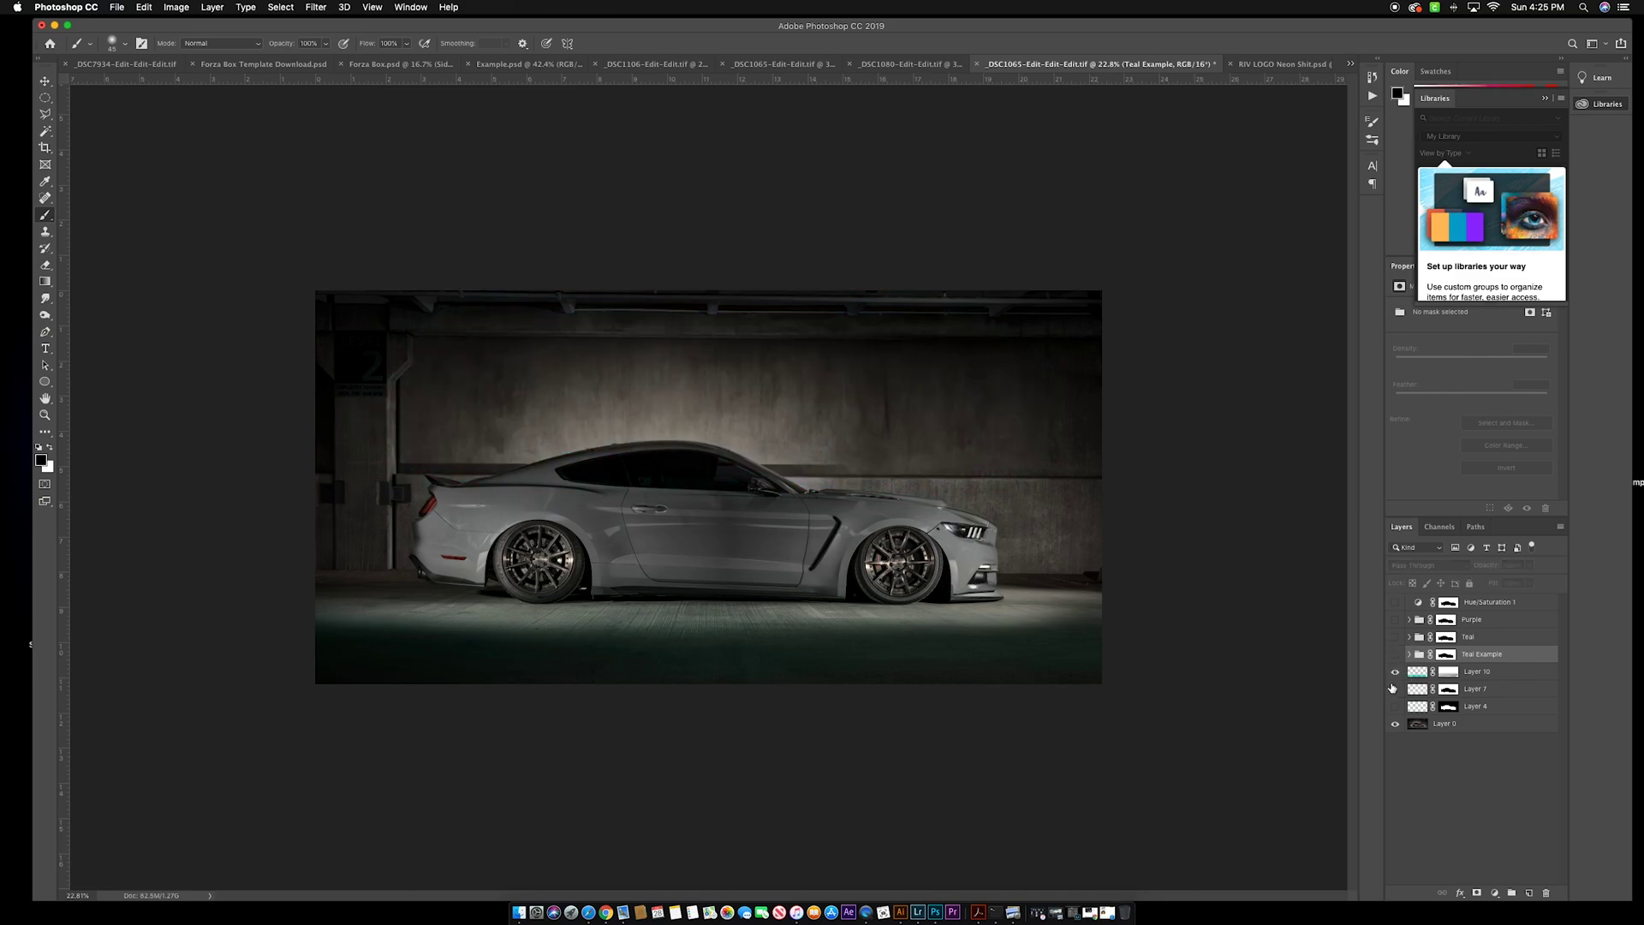
left_click(1397, 621)
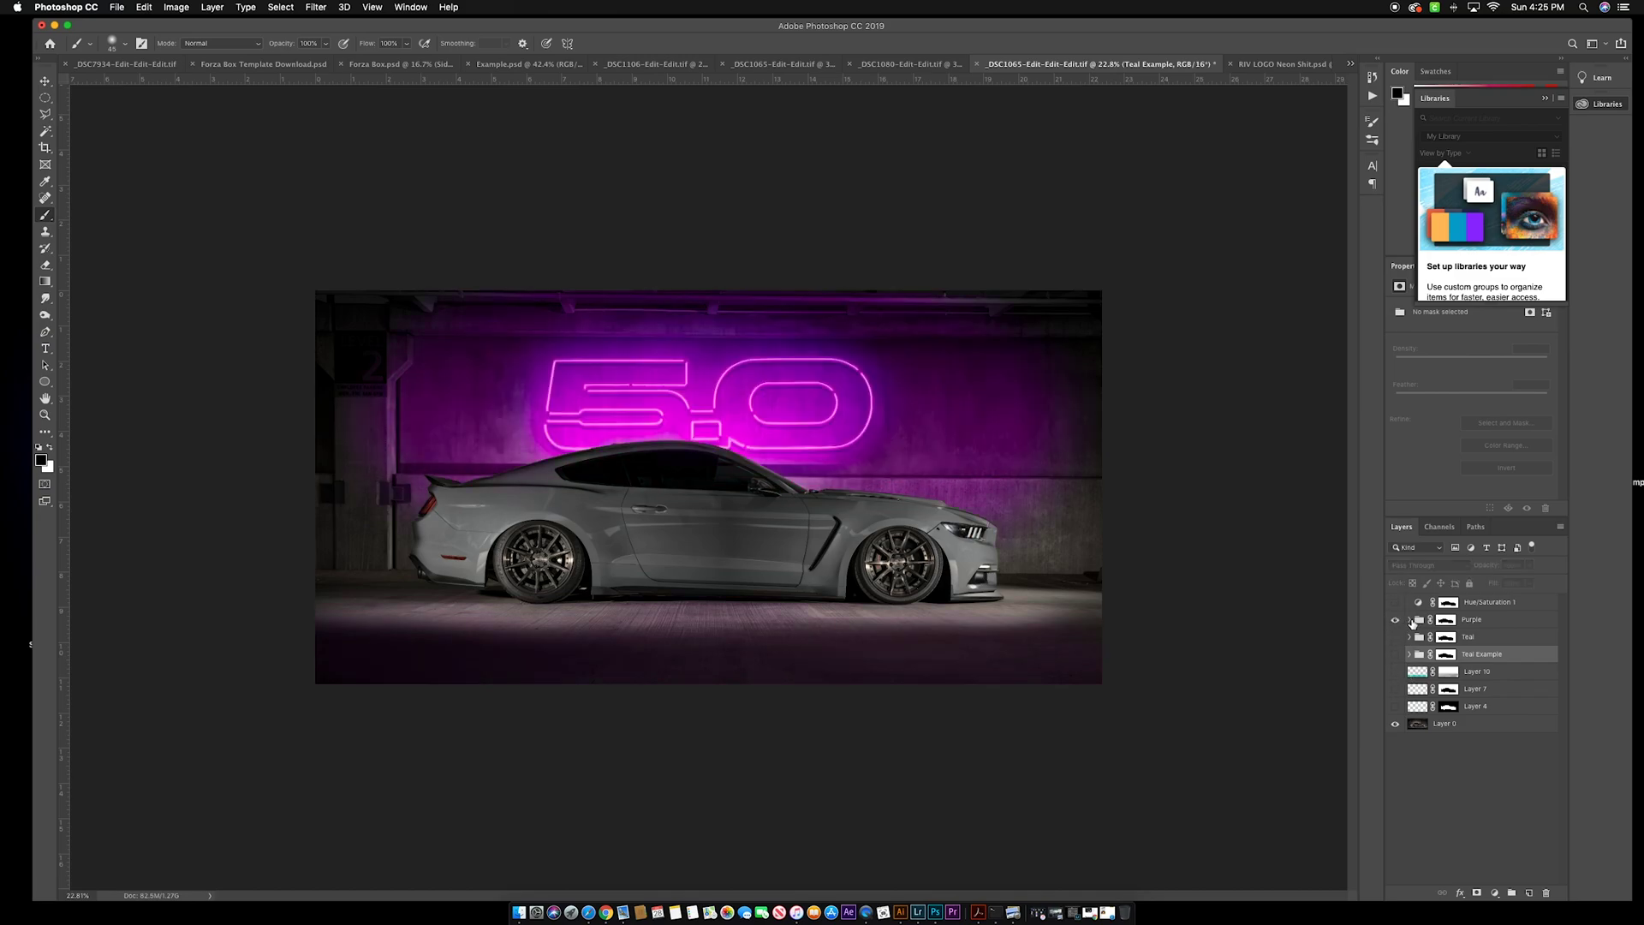
left_click(1409, 620)
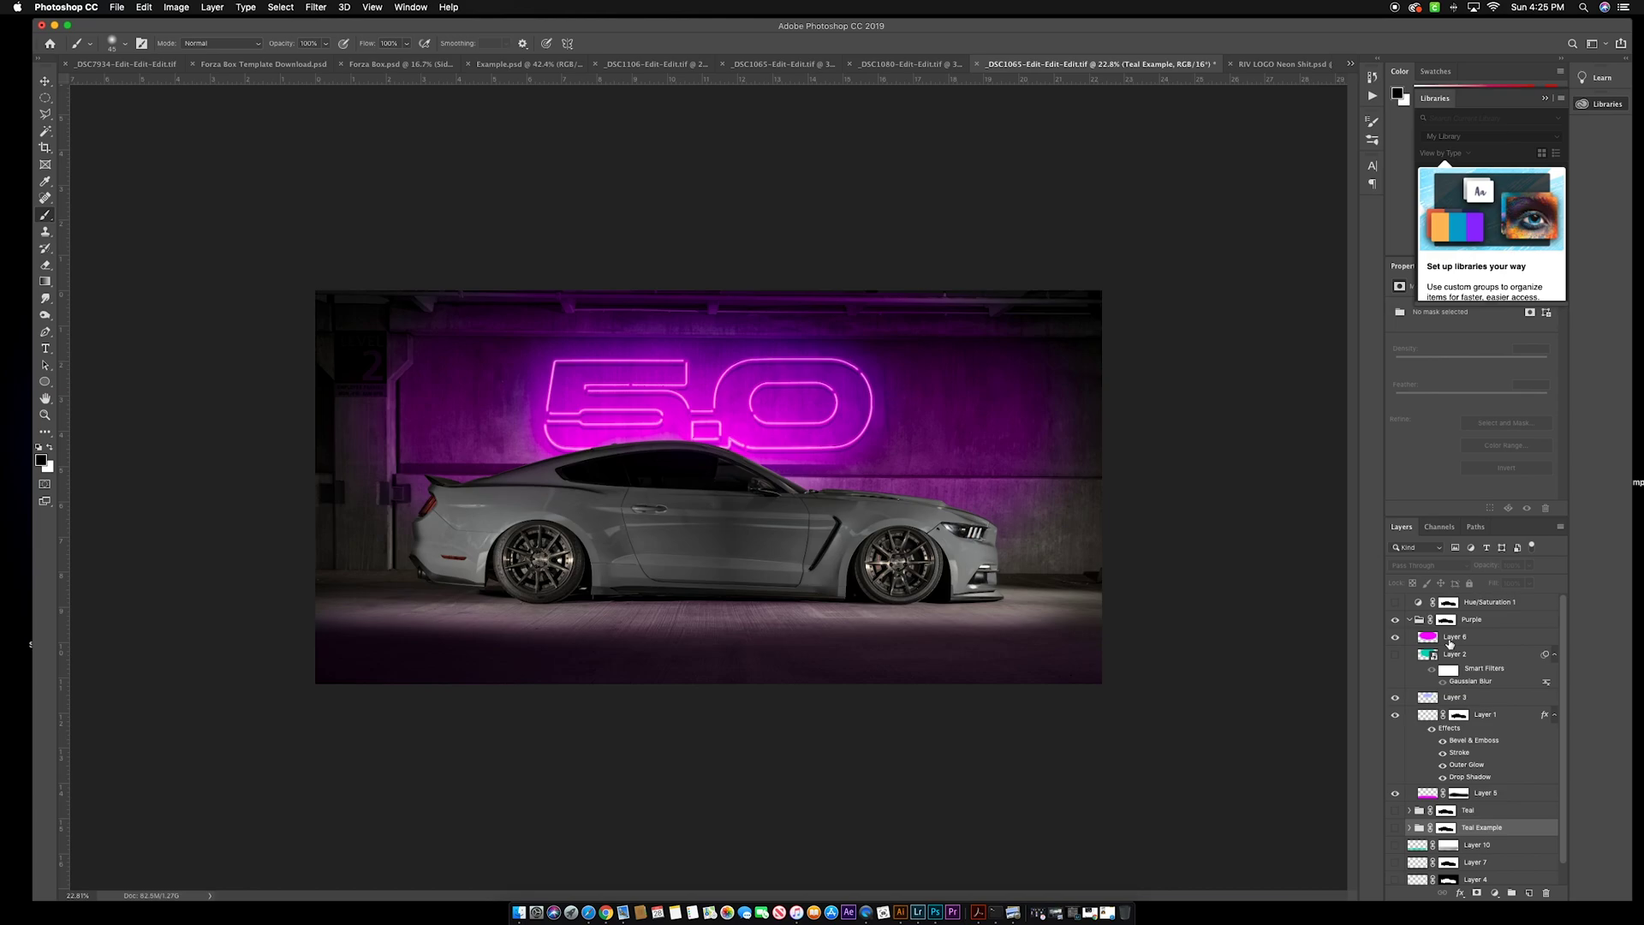
Examine Layer 1's Bevel & Emboss and Stroke effects in the Purple group, including the colours of the stroke gradient's two purple stops
double_click(1464, 742)
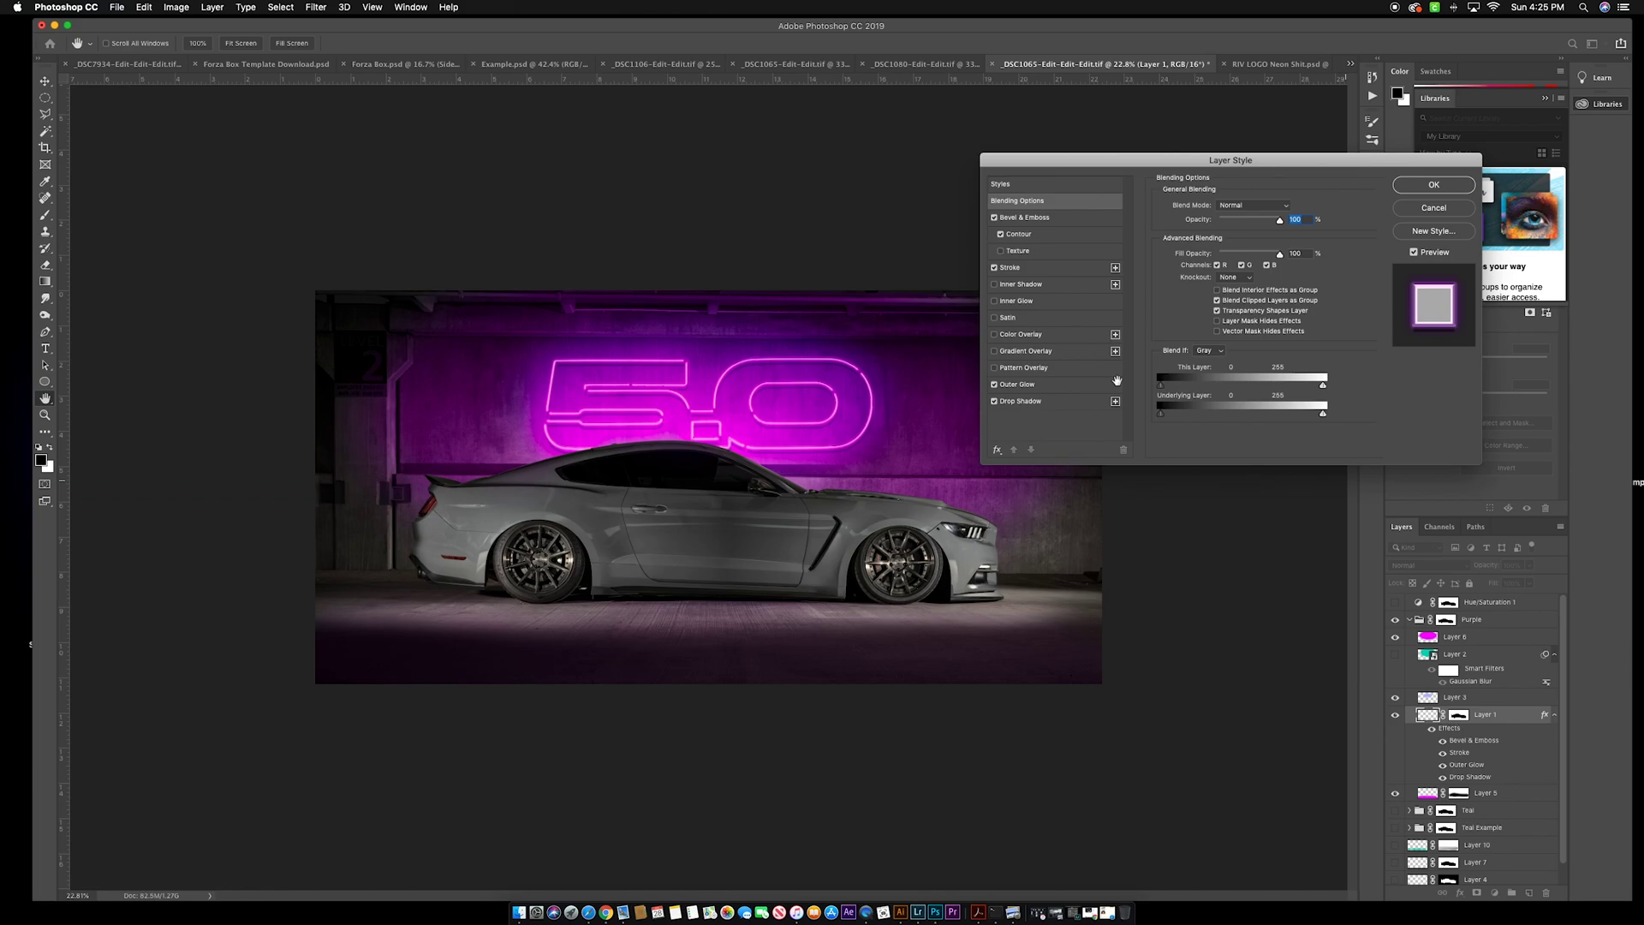
left_click(1019, 220)
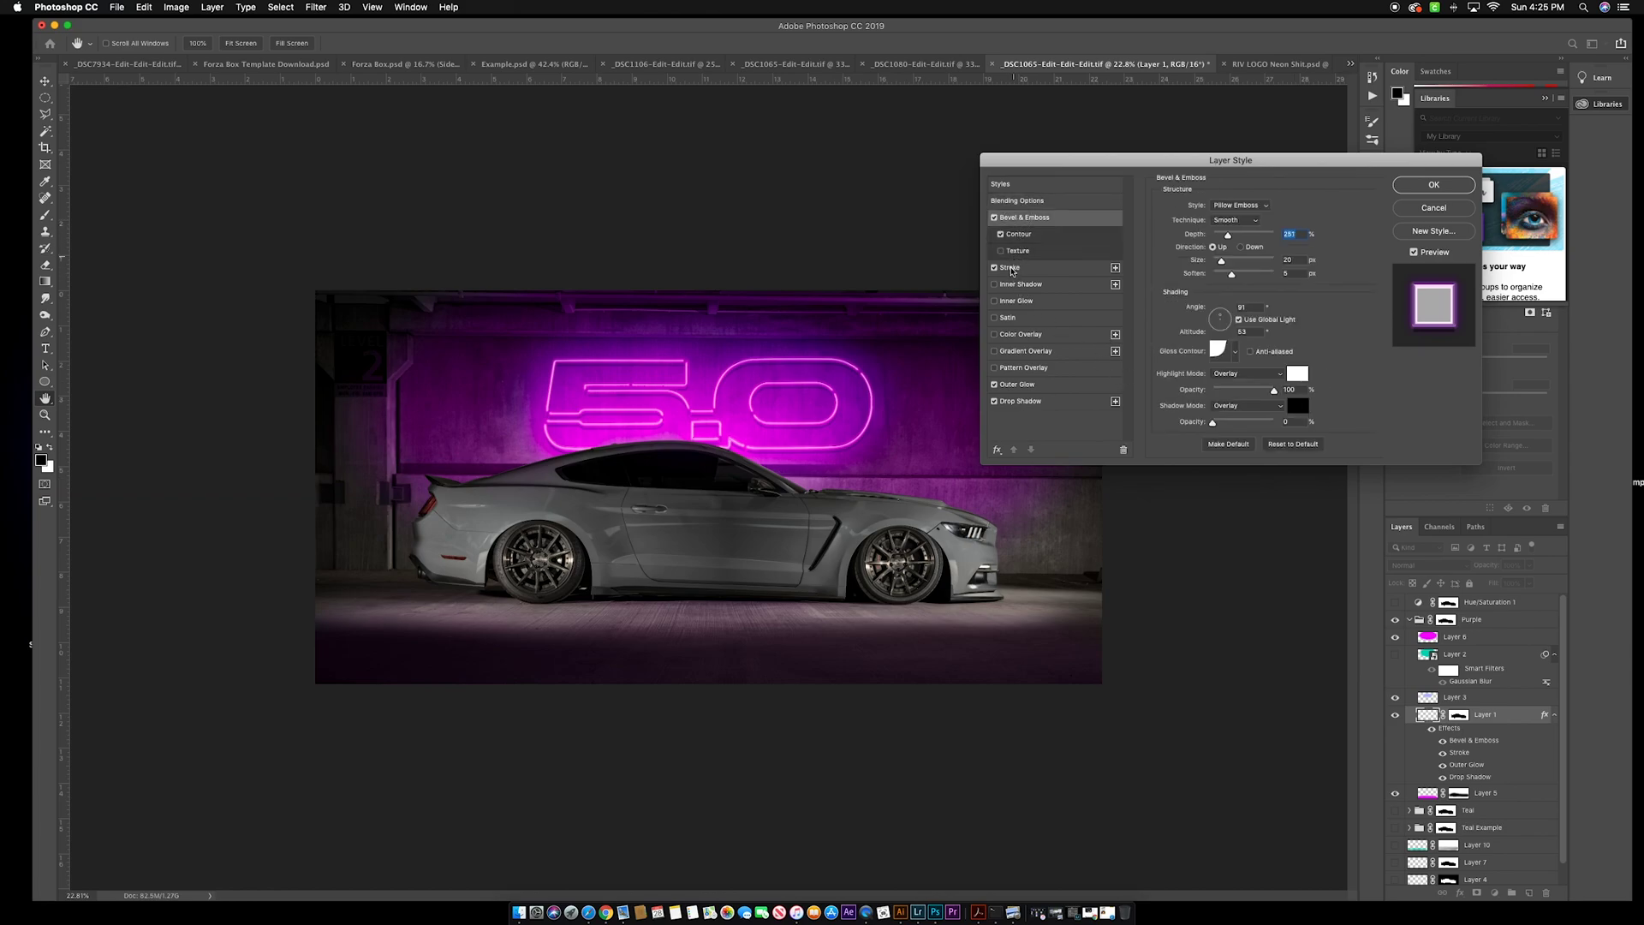
left_click(1015, 266)
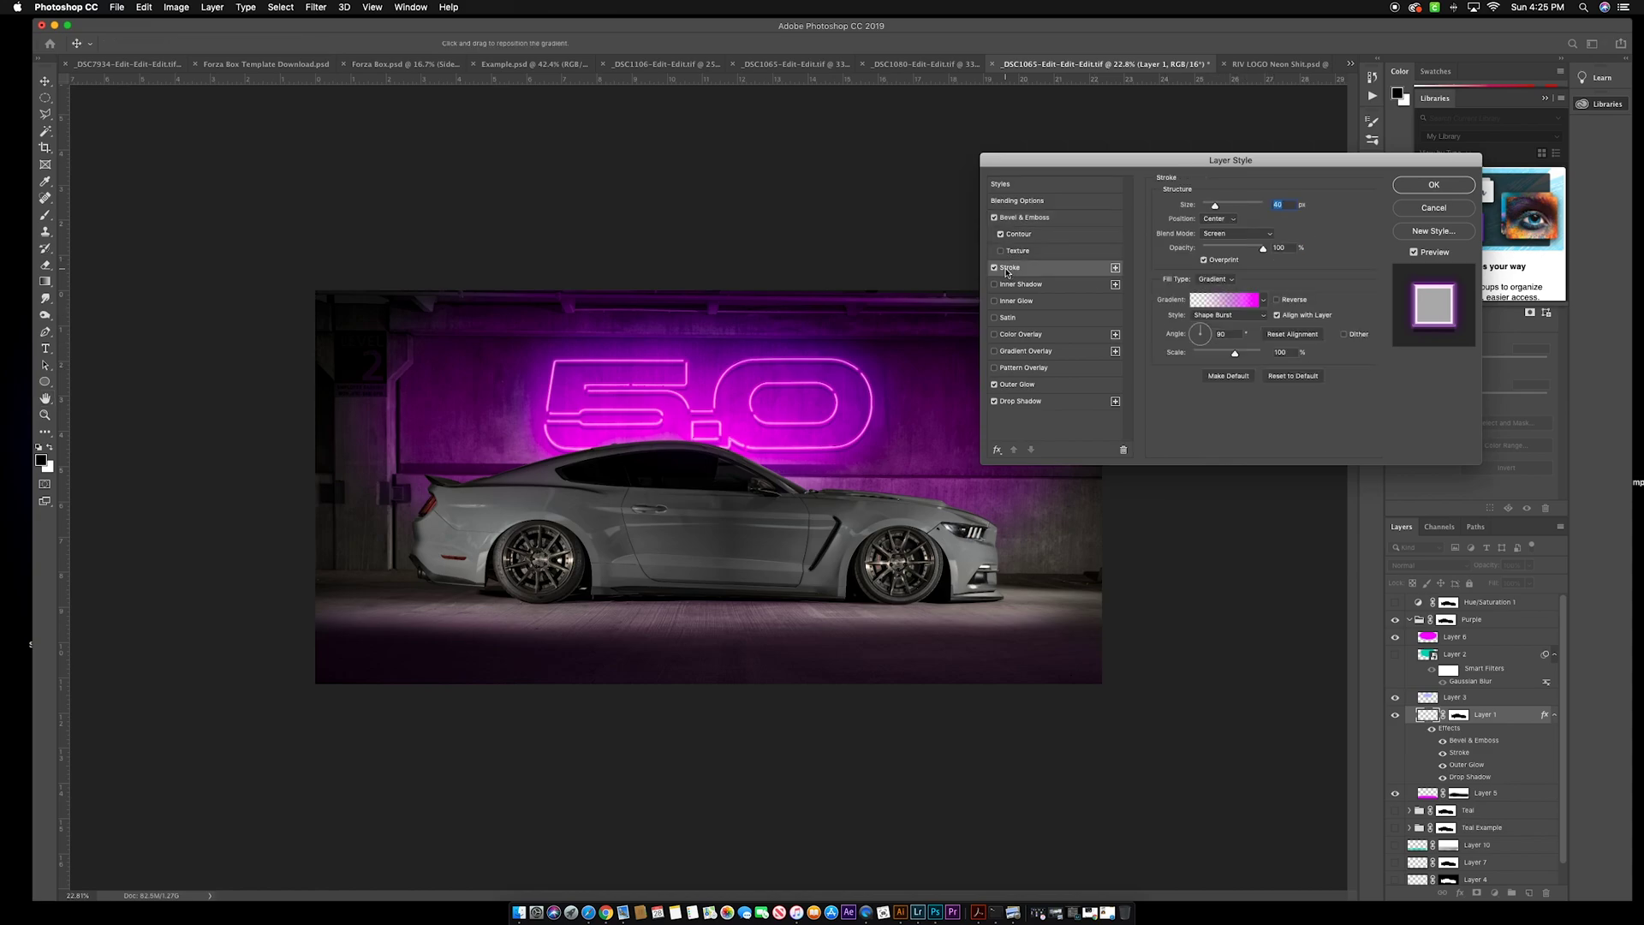
left_click(1248, 304)
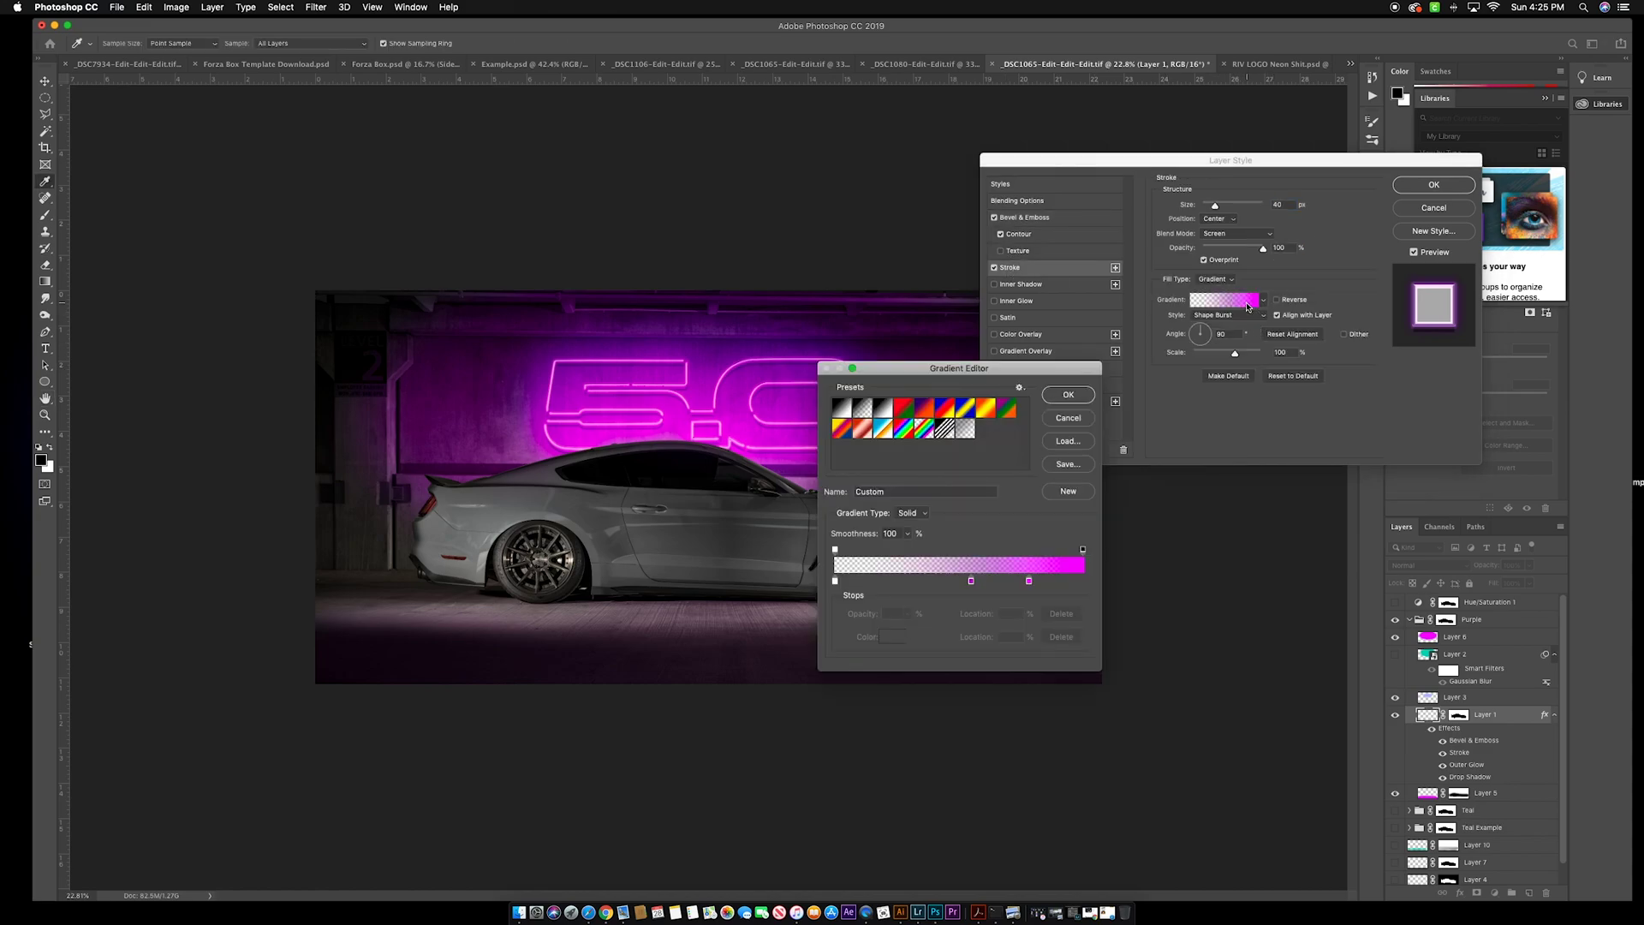
double_click(1029, 581)
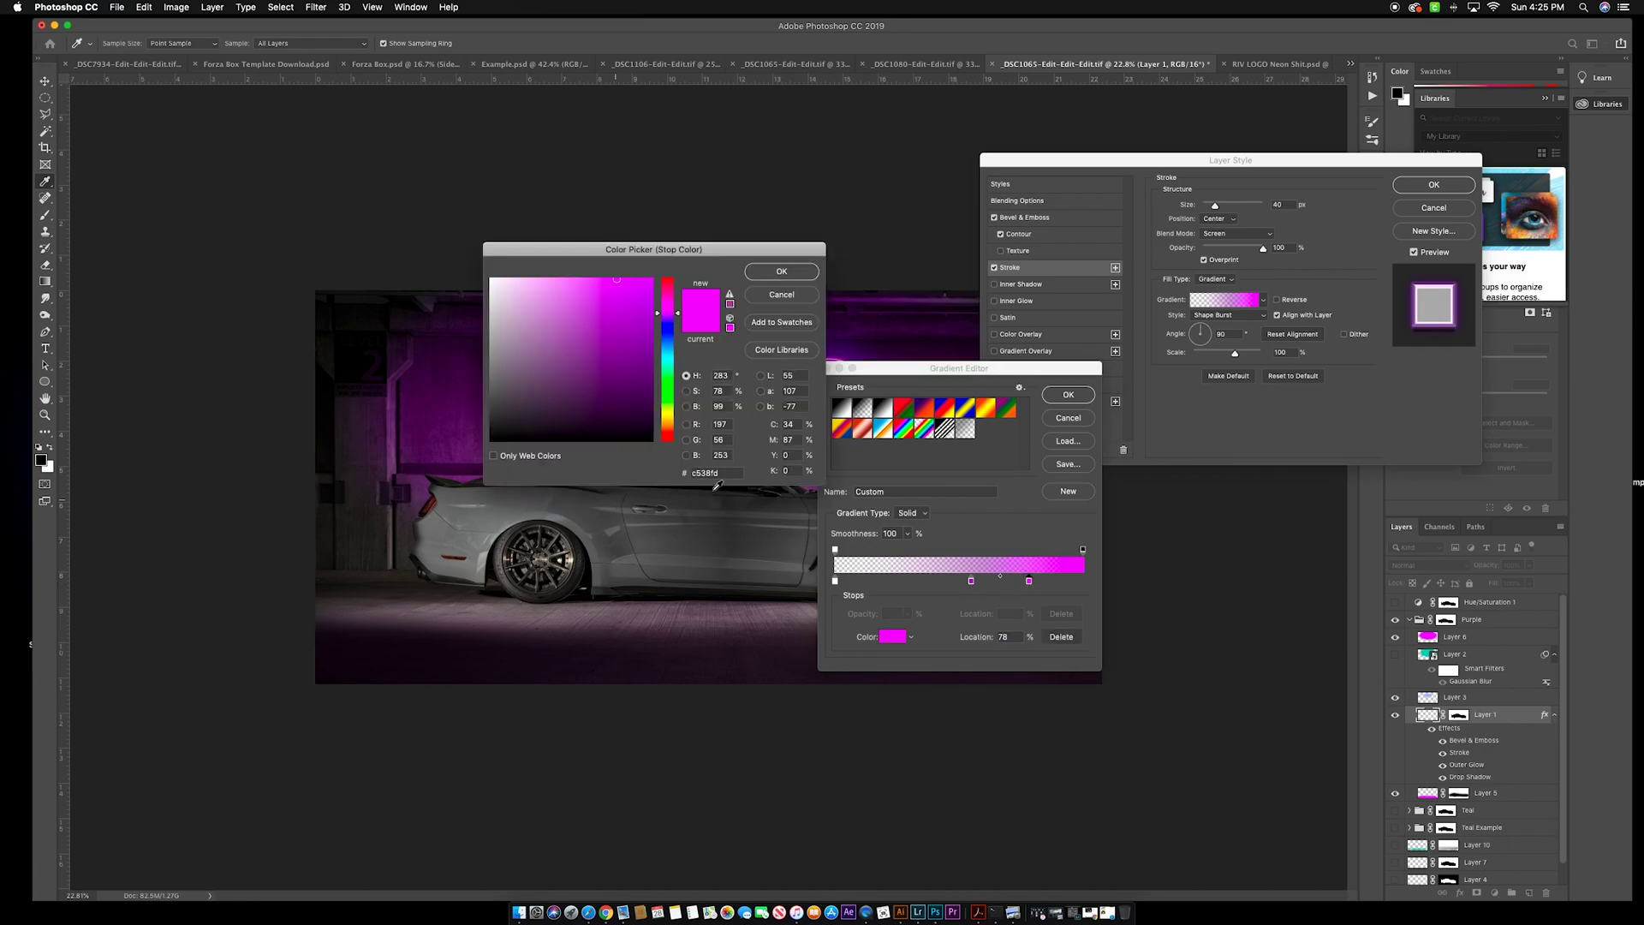
left_click(804, 272)
left_click(971, 581)
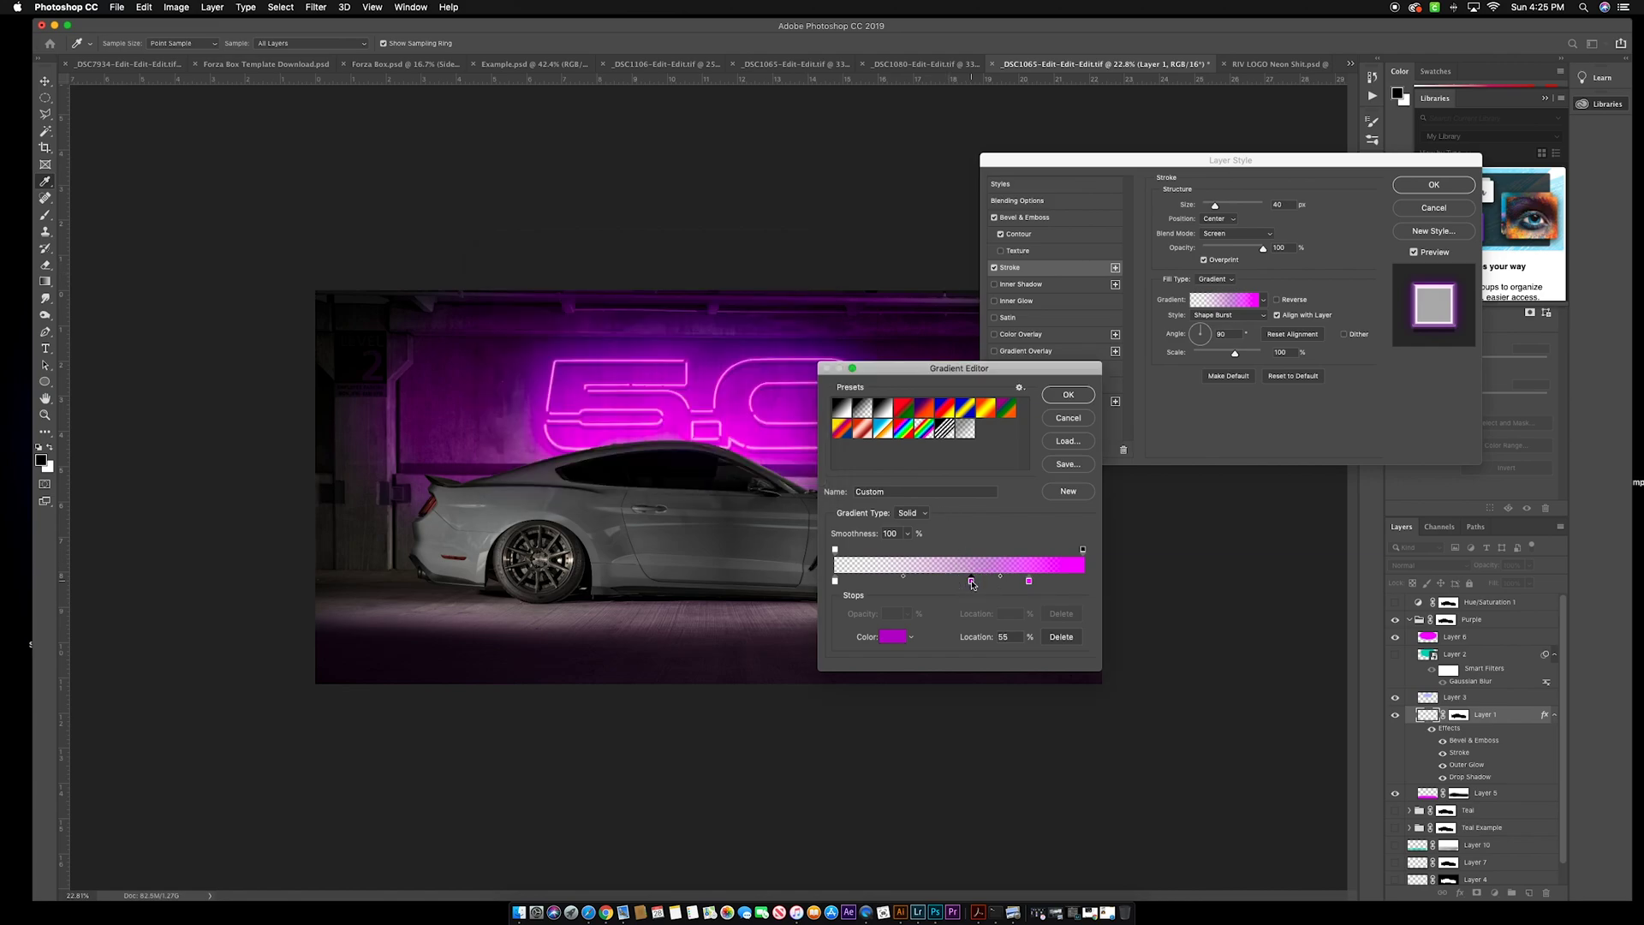
double_click(971, 582)
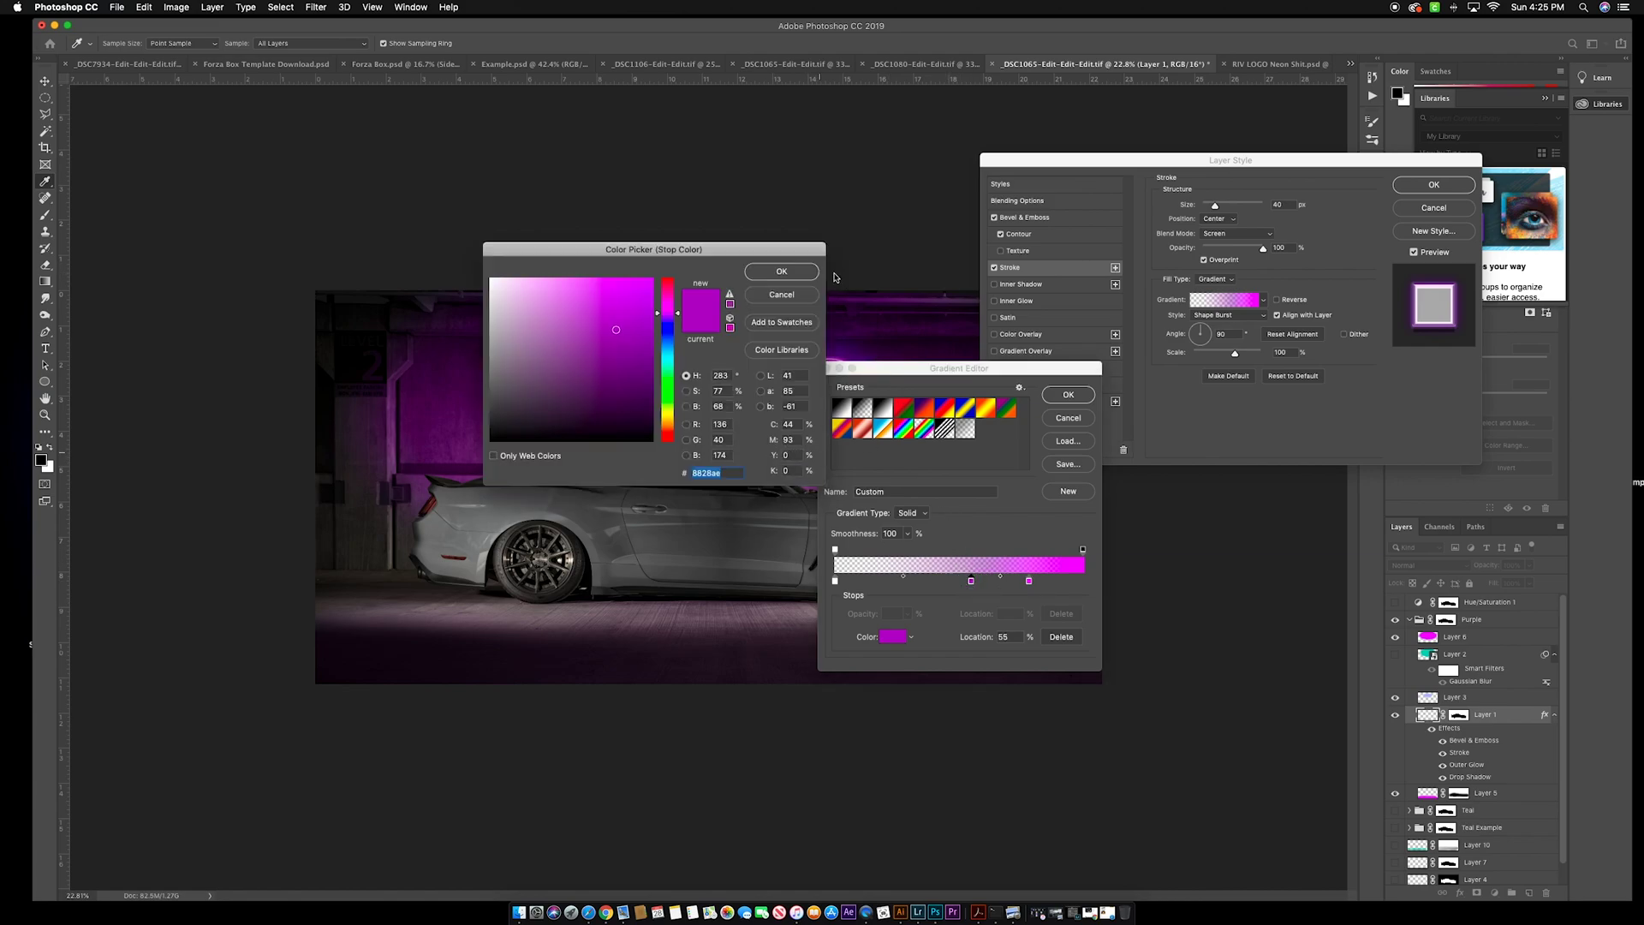
left_click(801, 273)
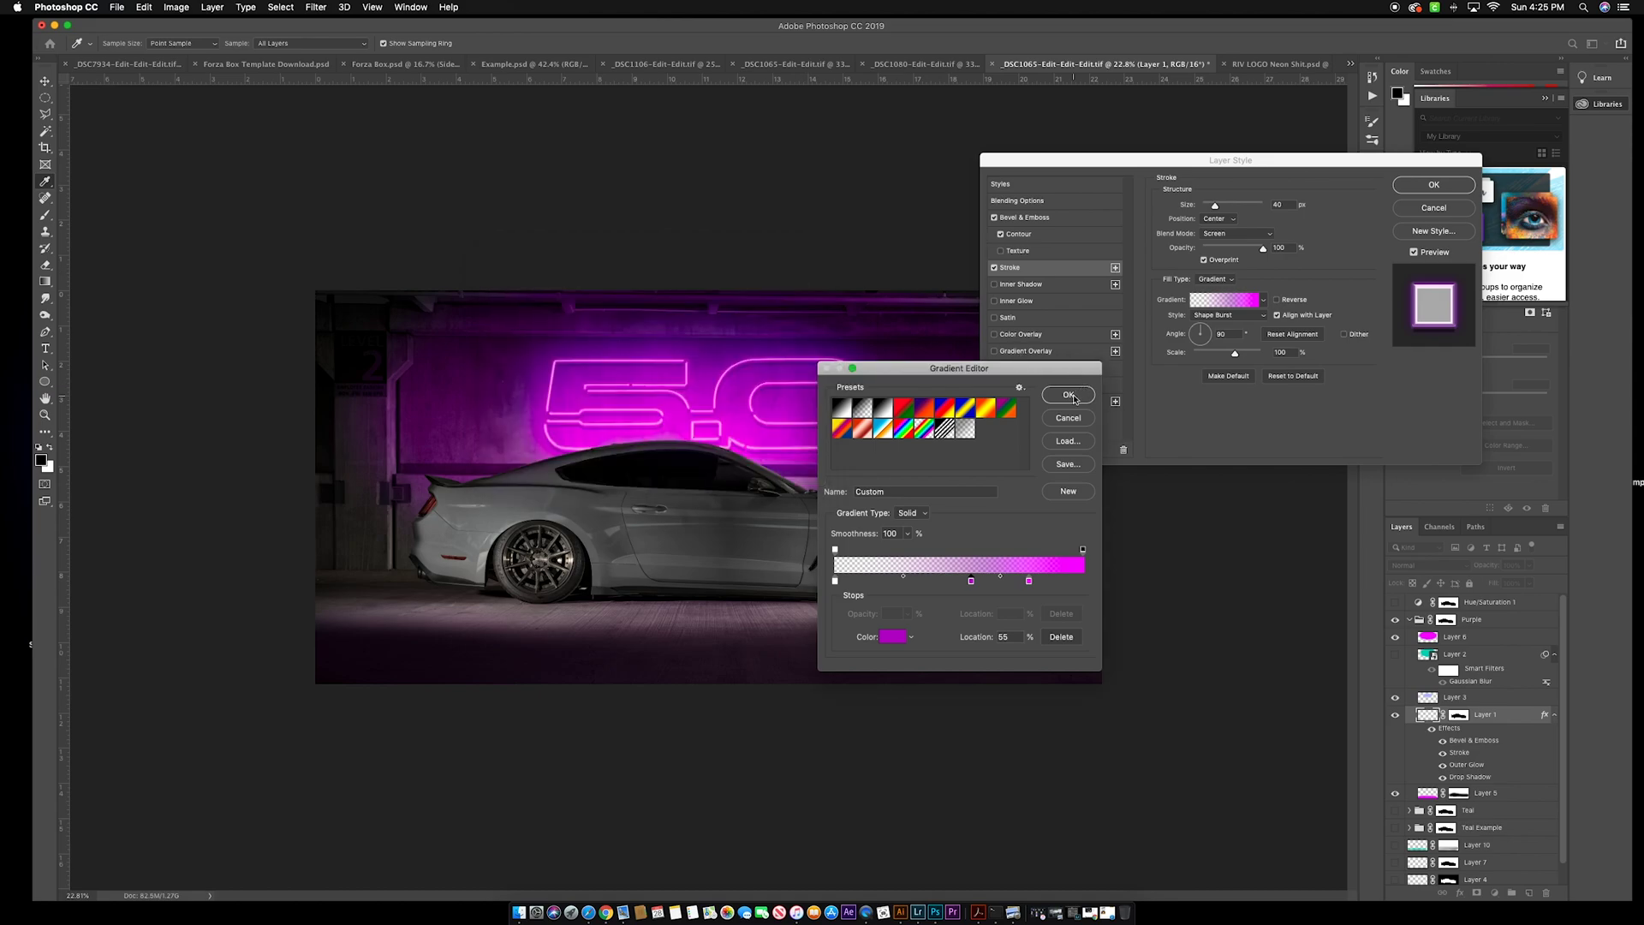
left_click(1069, 396)
Check the Outer Glow settings and glow colour of the purple sign, keeping them as they are
left_click(1016, 384)
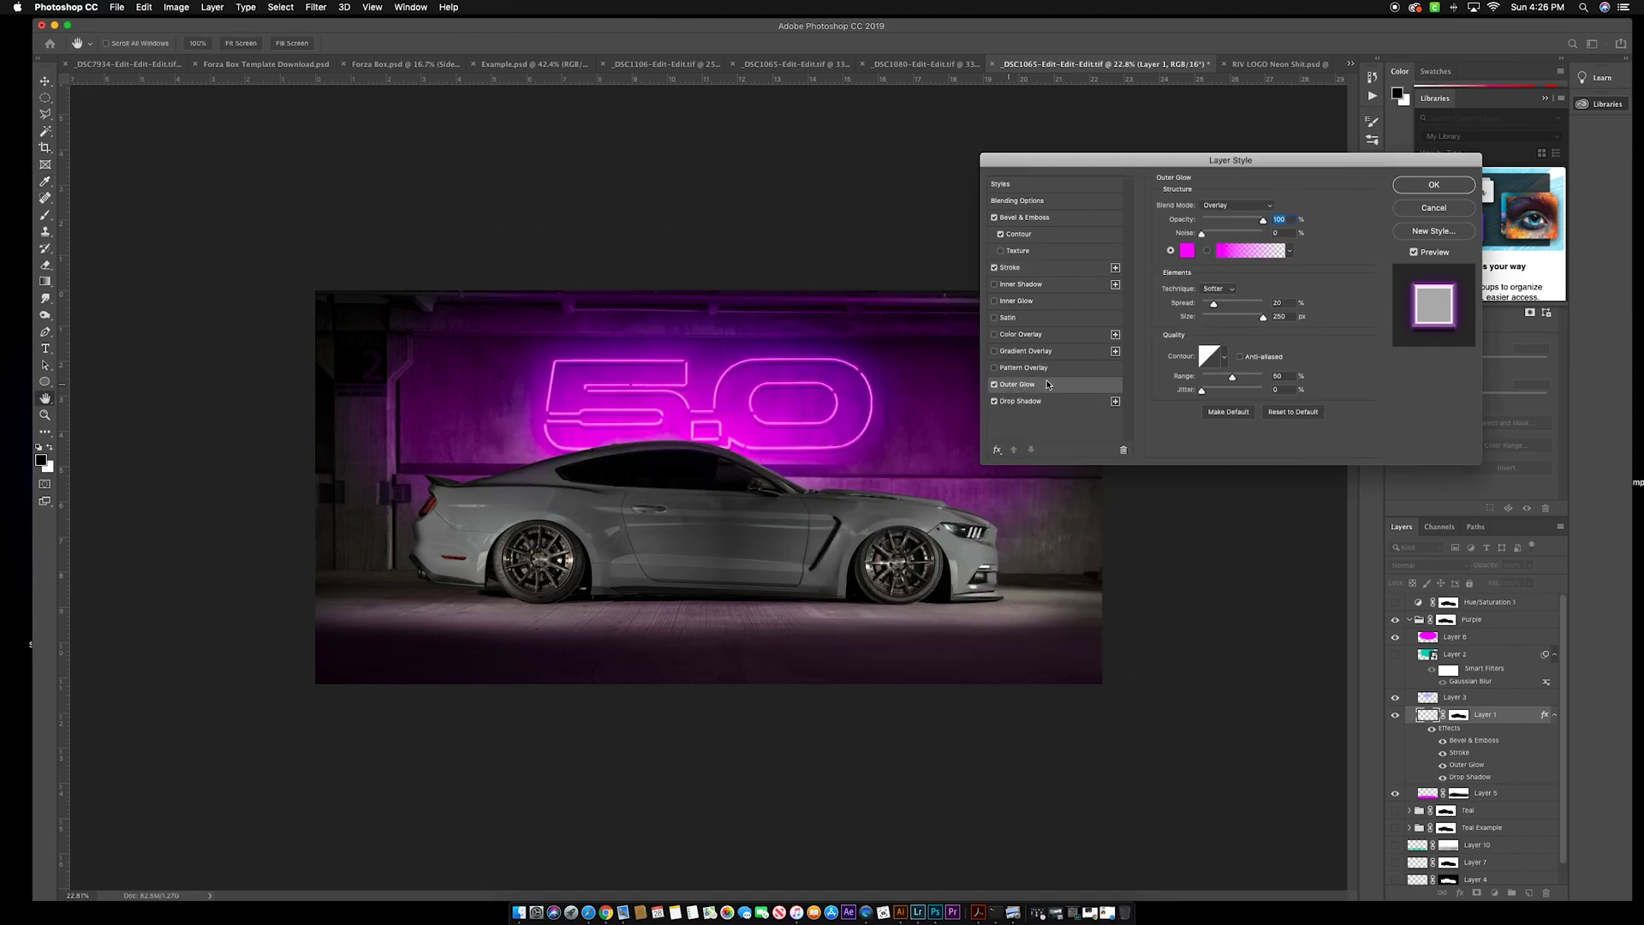
left_click(1188, 251)
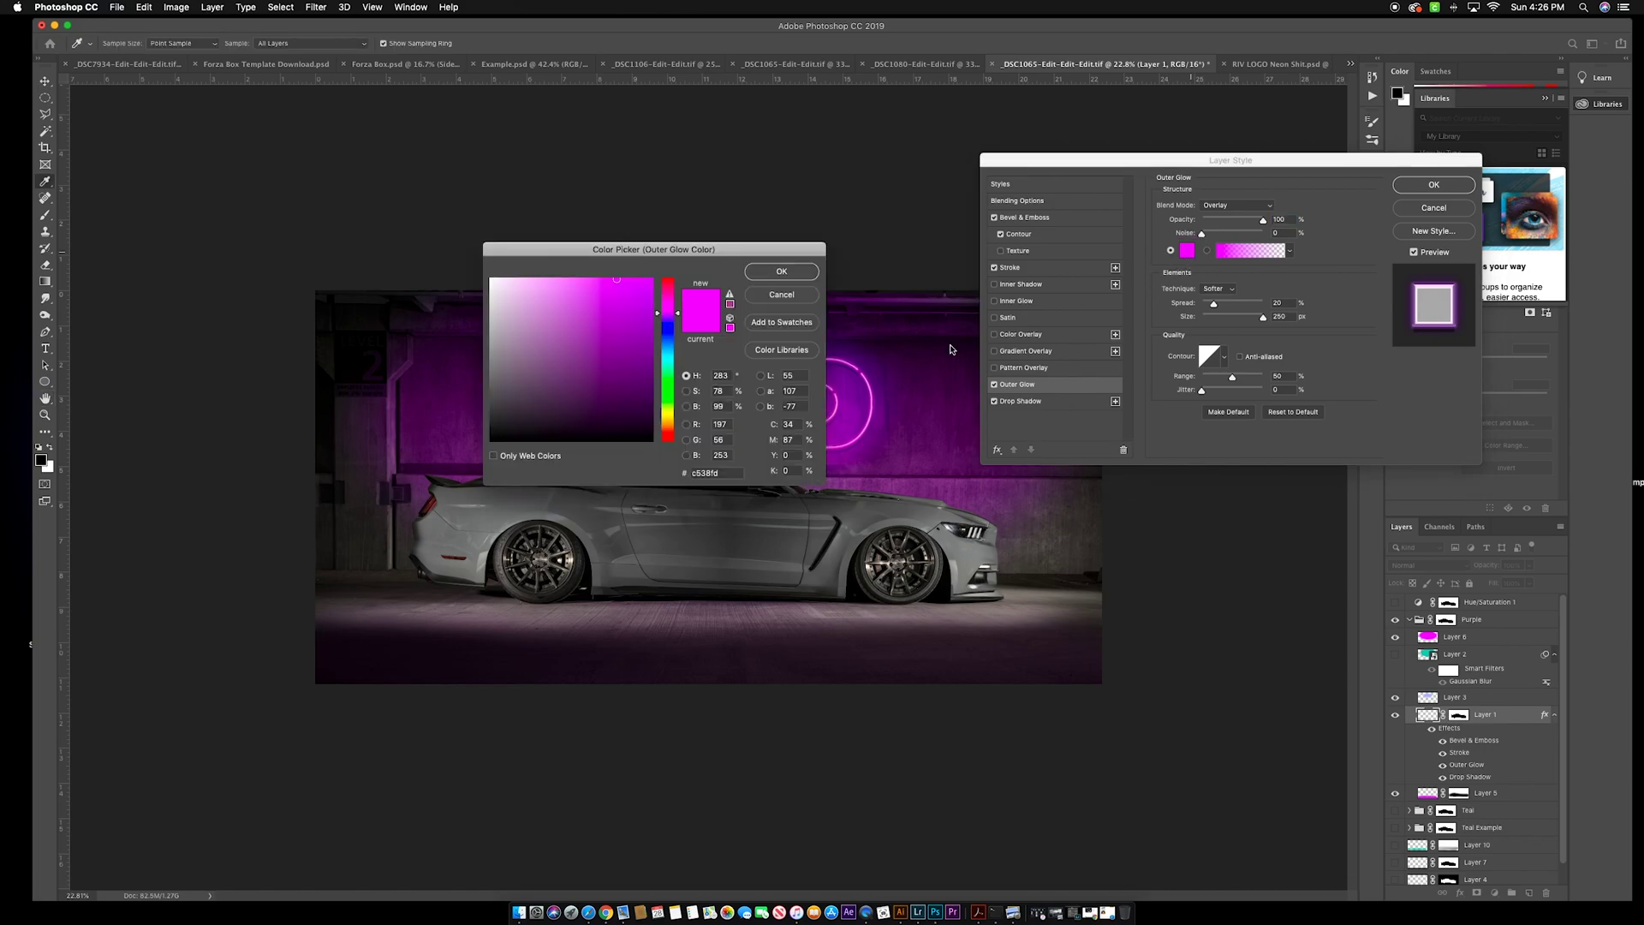
left_click(770, 274)
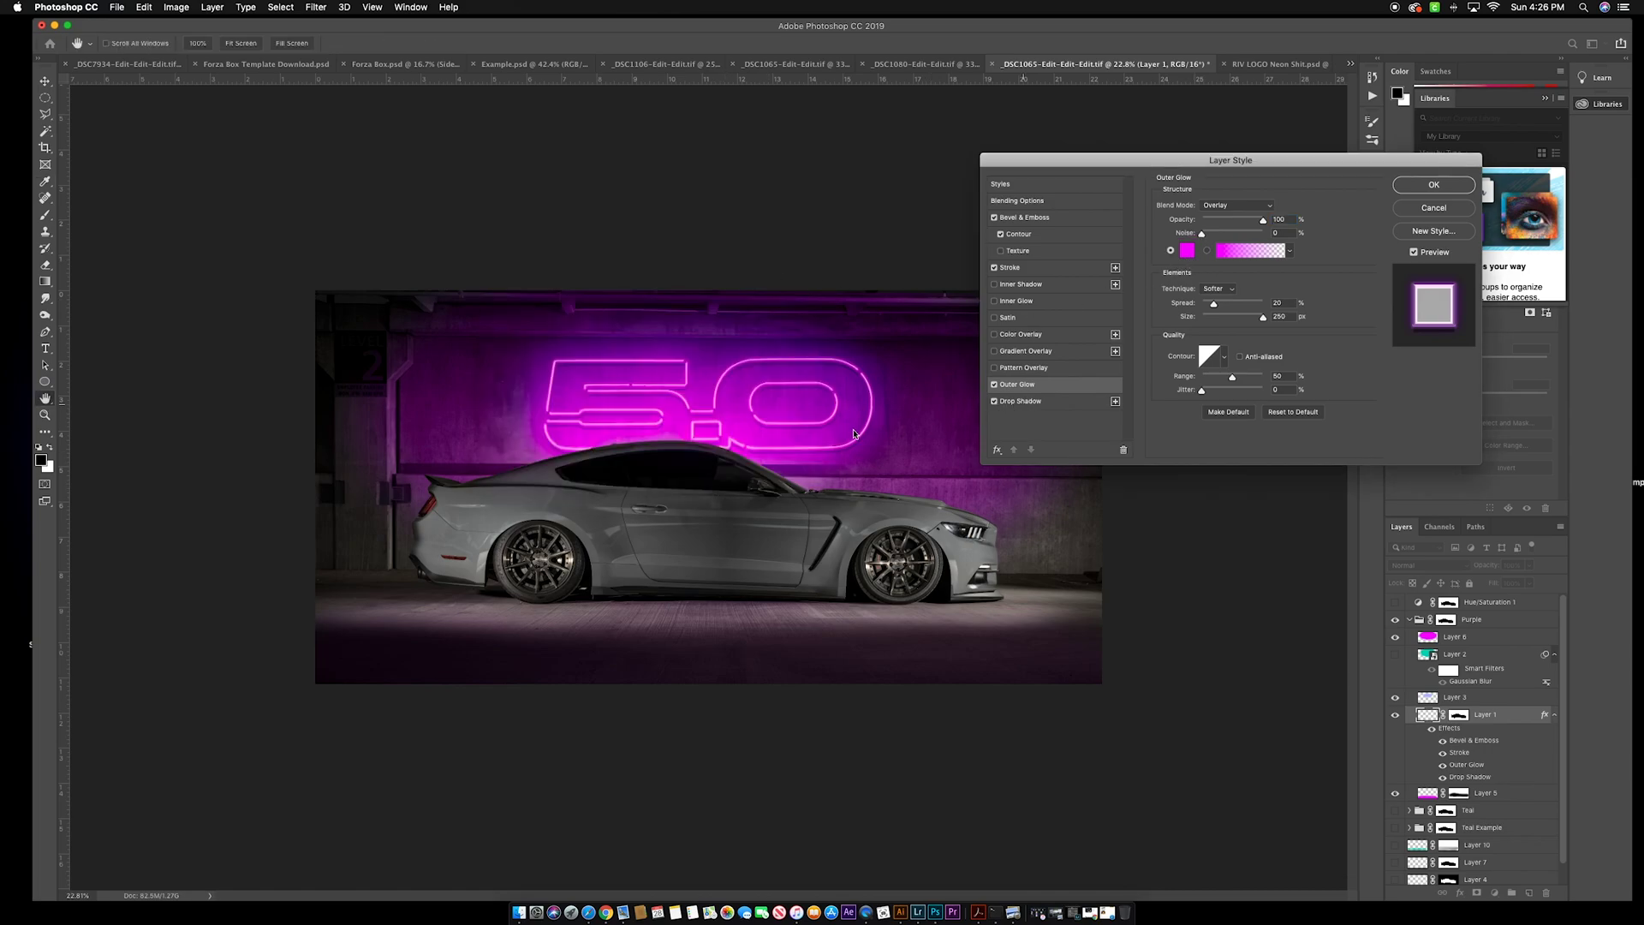
left_click(1446, 187)
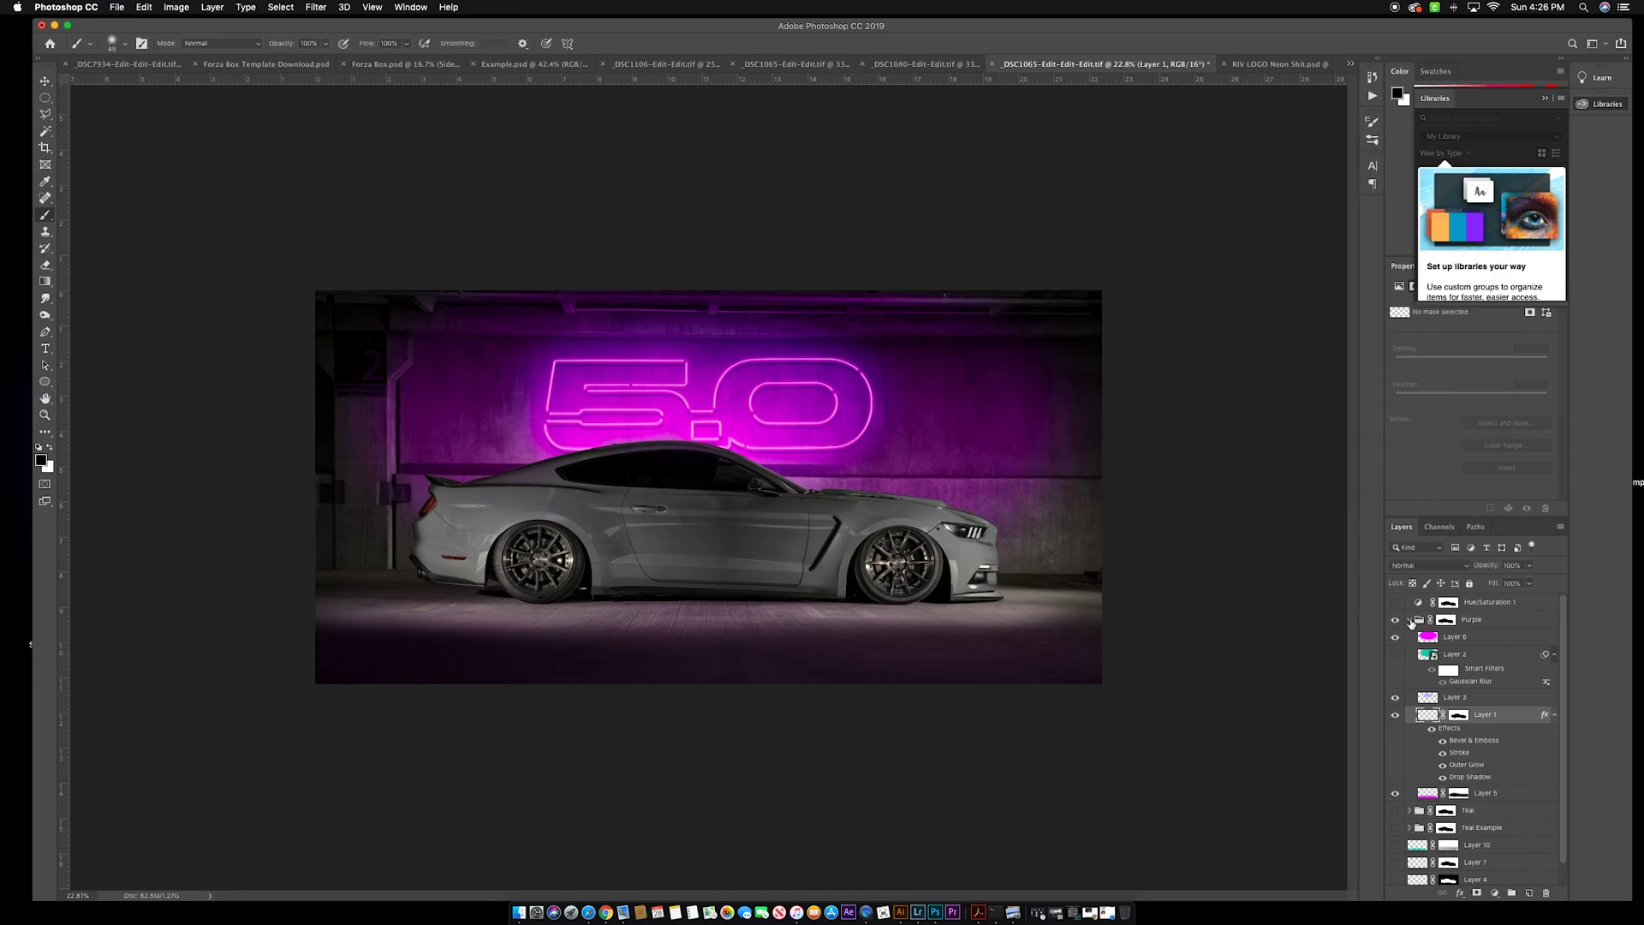
Collapse and hide the Purple group, and show the Teal Example group and Layer 10 again
left_click(1412, 623)
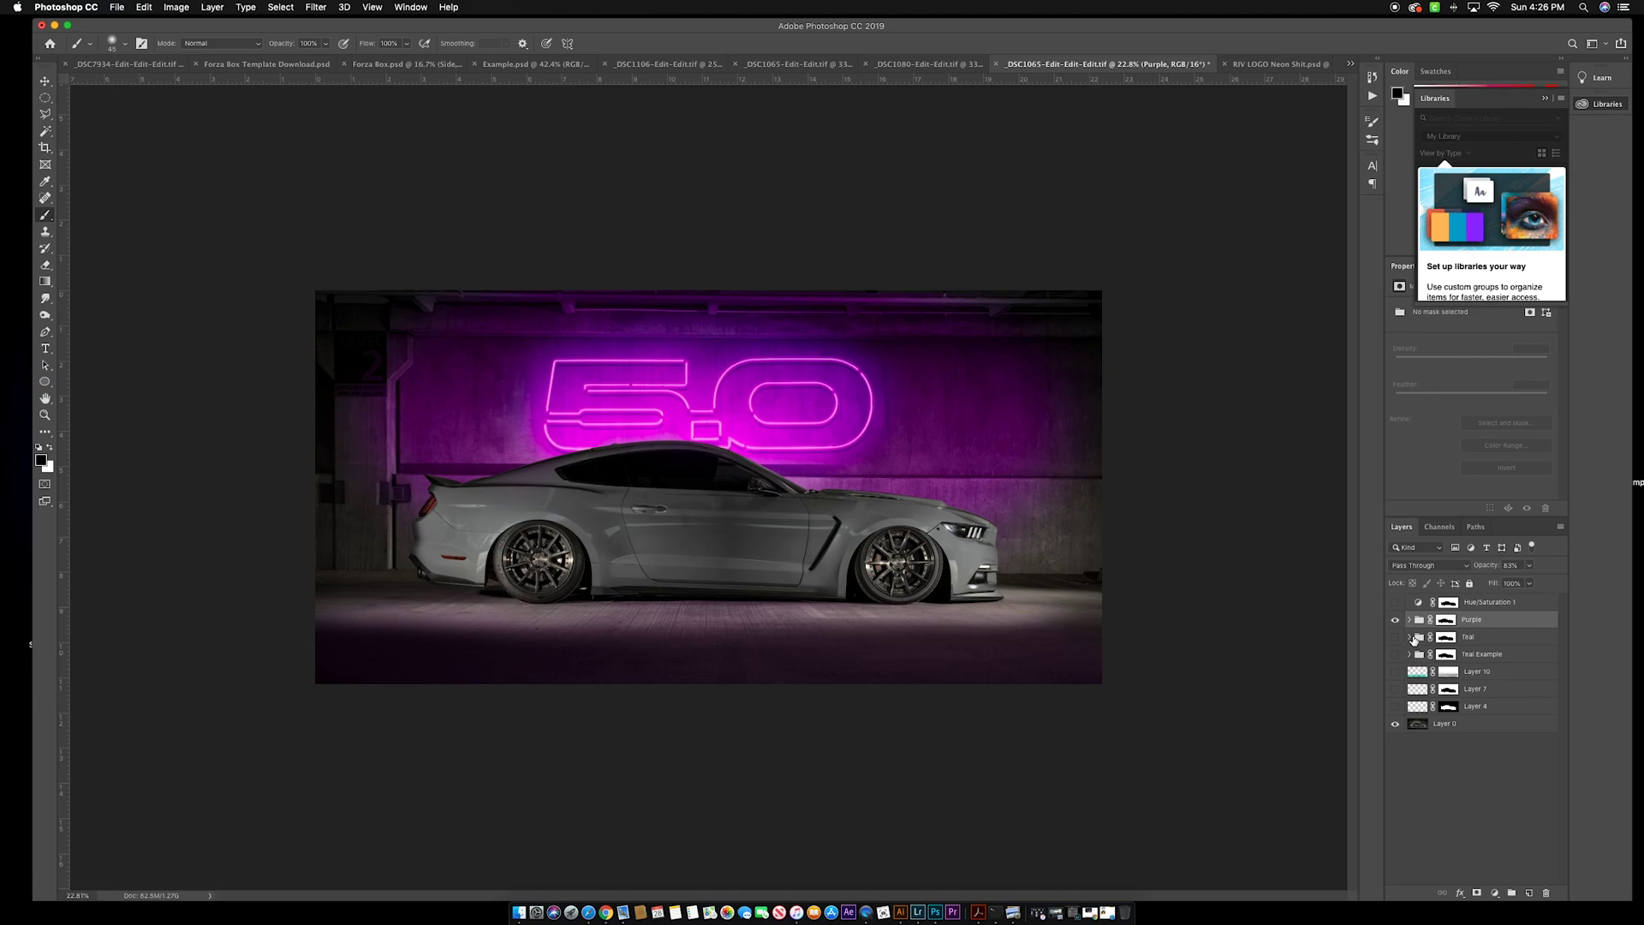
left_click(1395, 619)
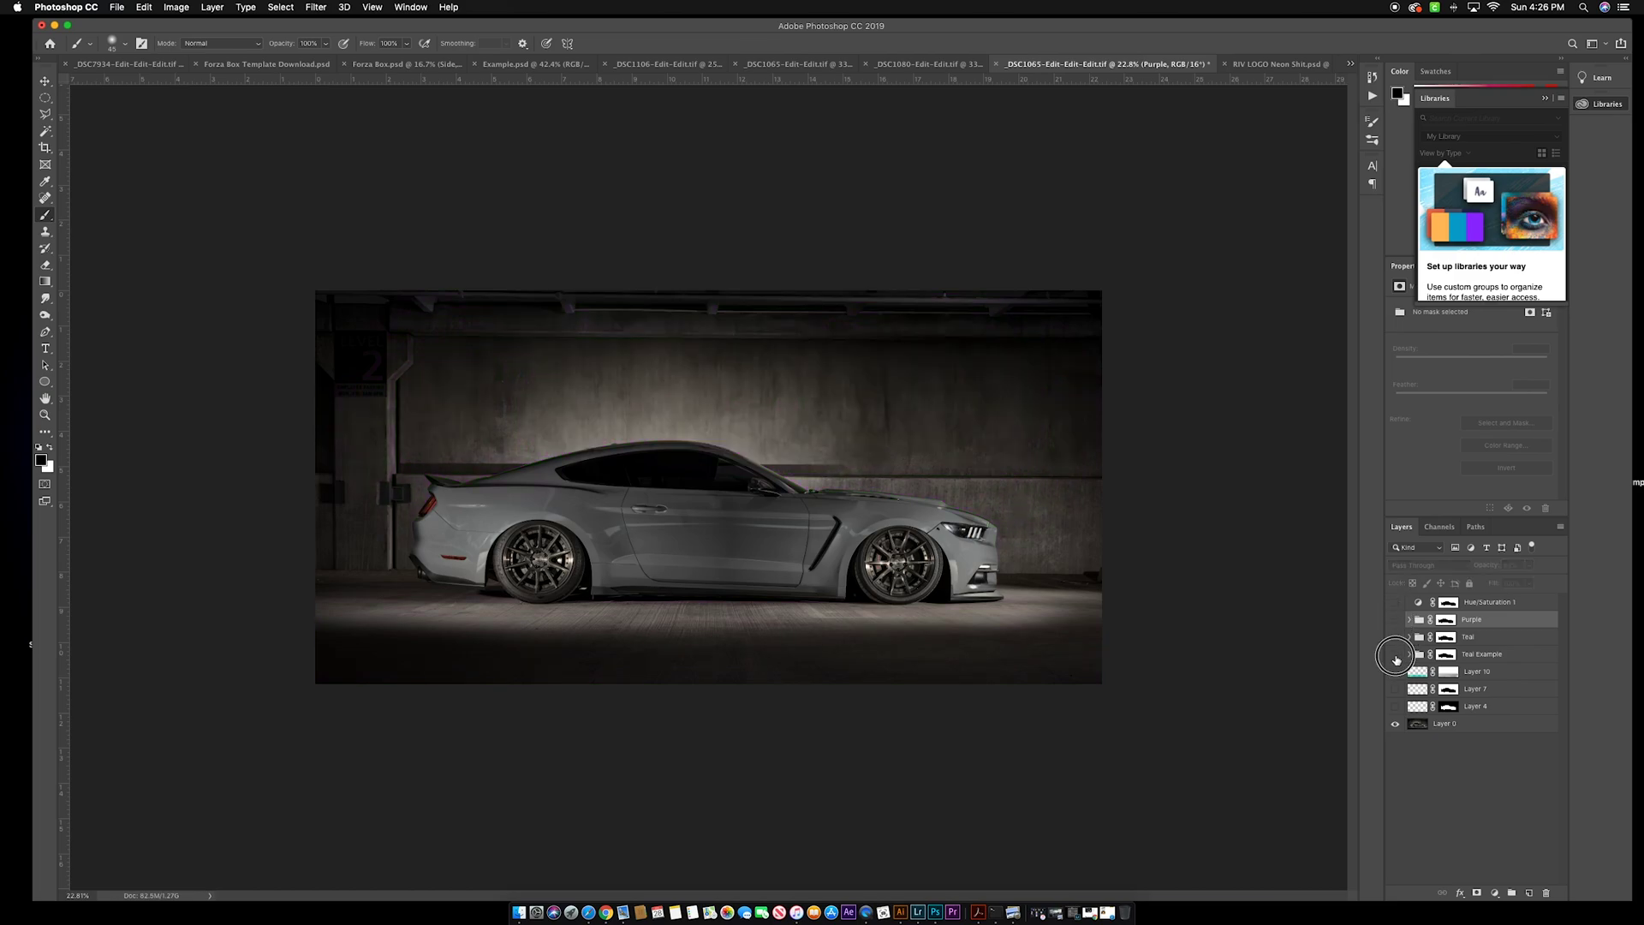
left_click_drag(1396, 658, 1396, 675)
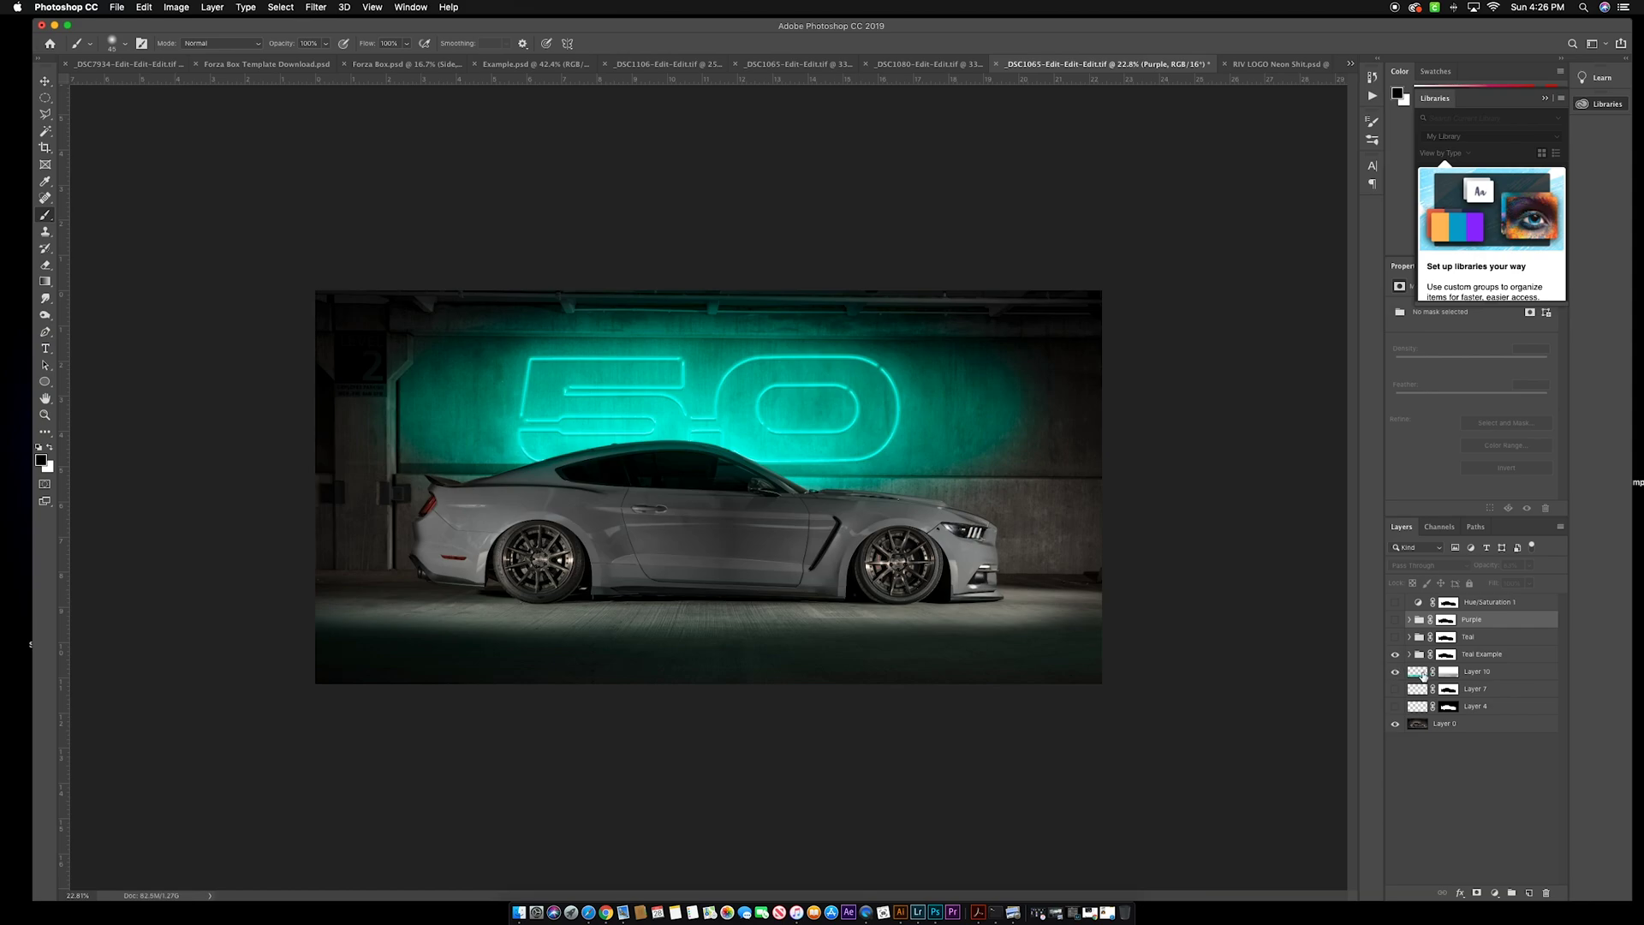
Rename Layer 10 as Floor
double_click(1480, 673)
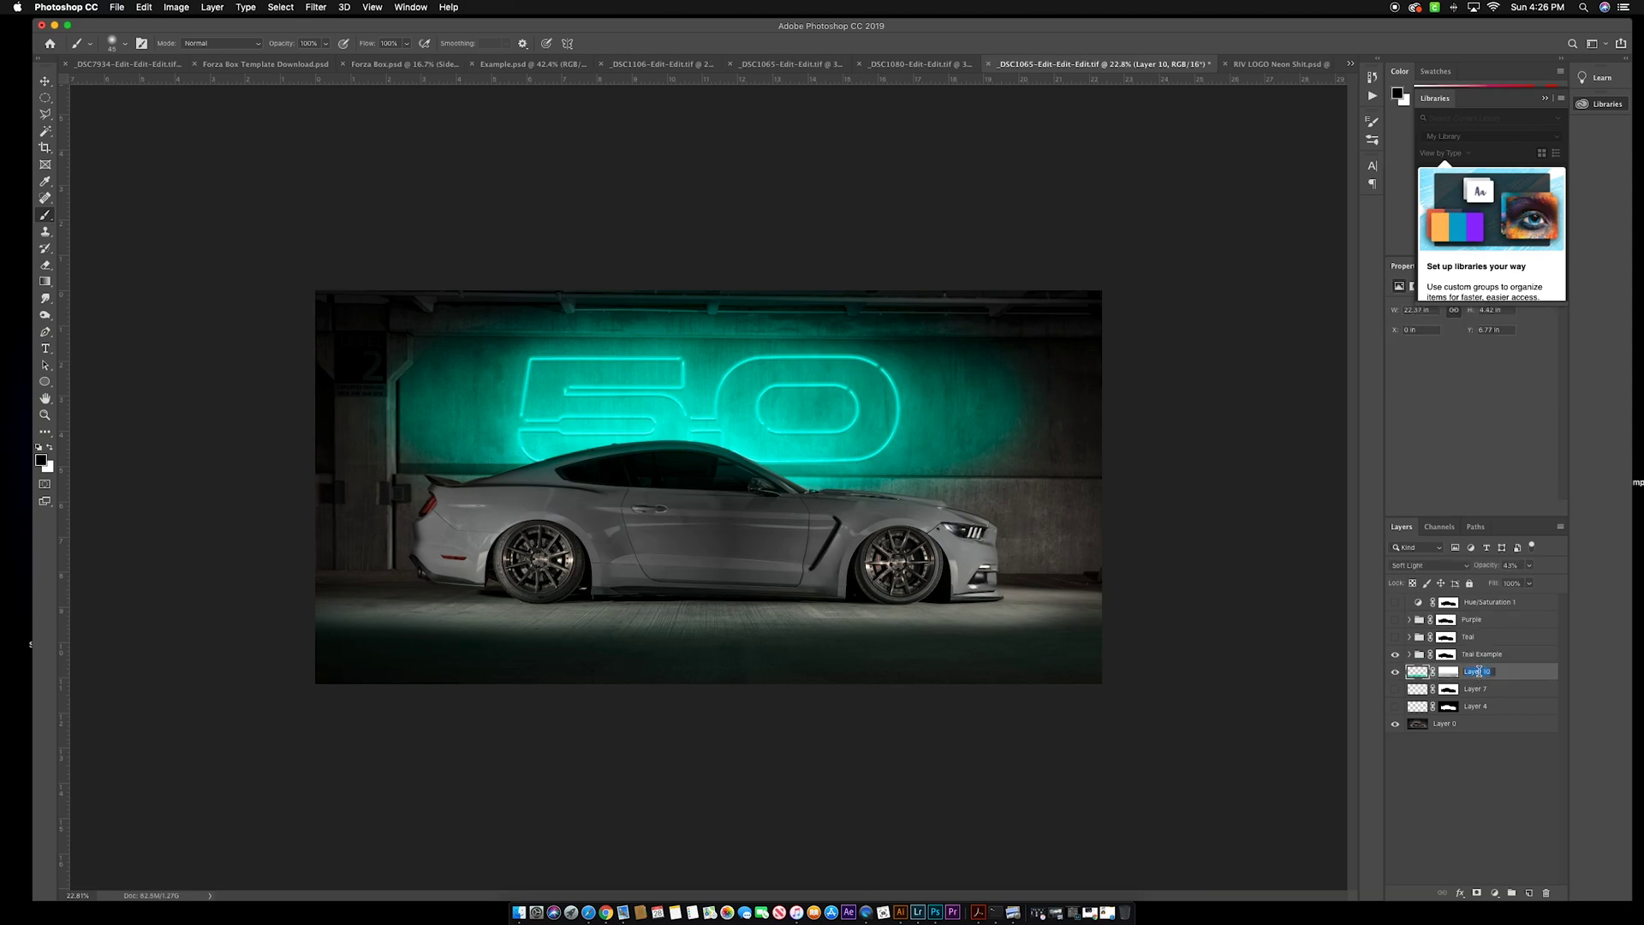
type("Floor")
key("Return")
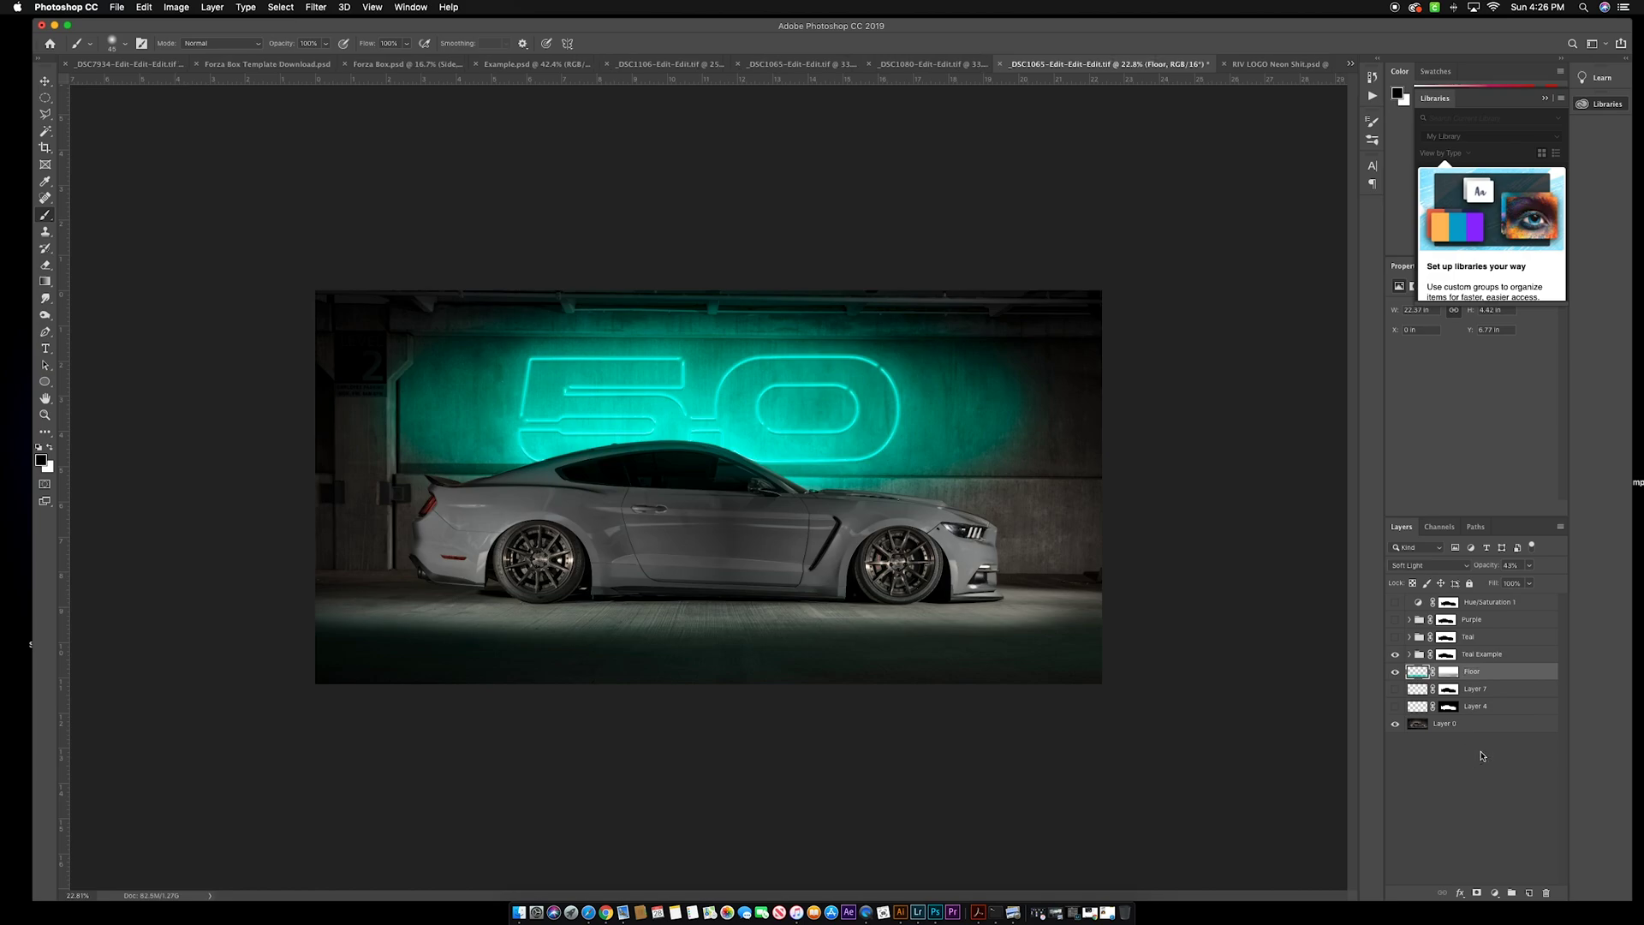
Rename Layer 7 as Mask Layer and delete Layer 4
double_click(1479, 689)
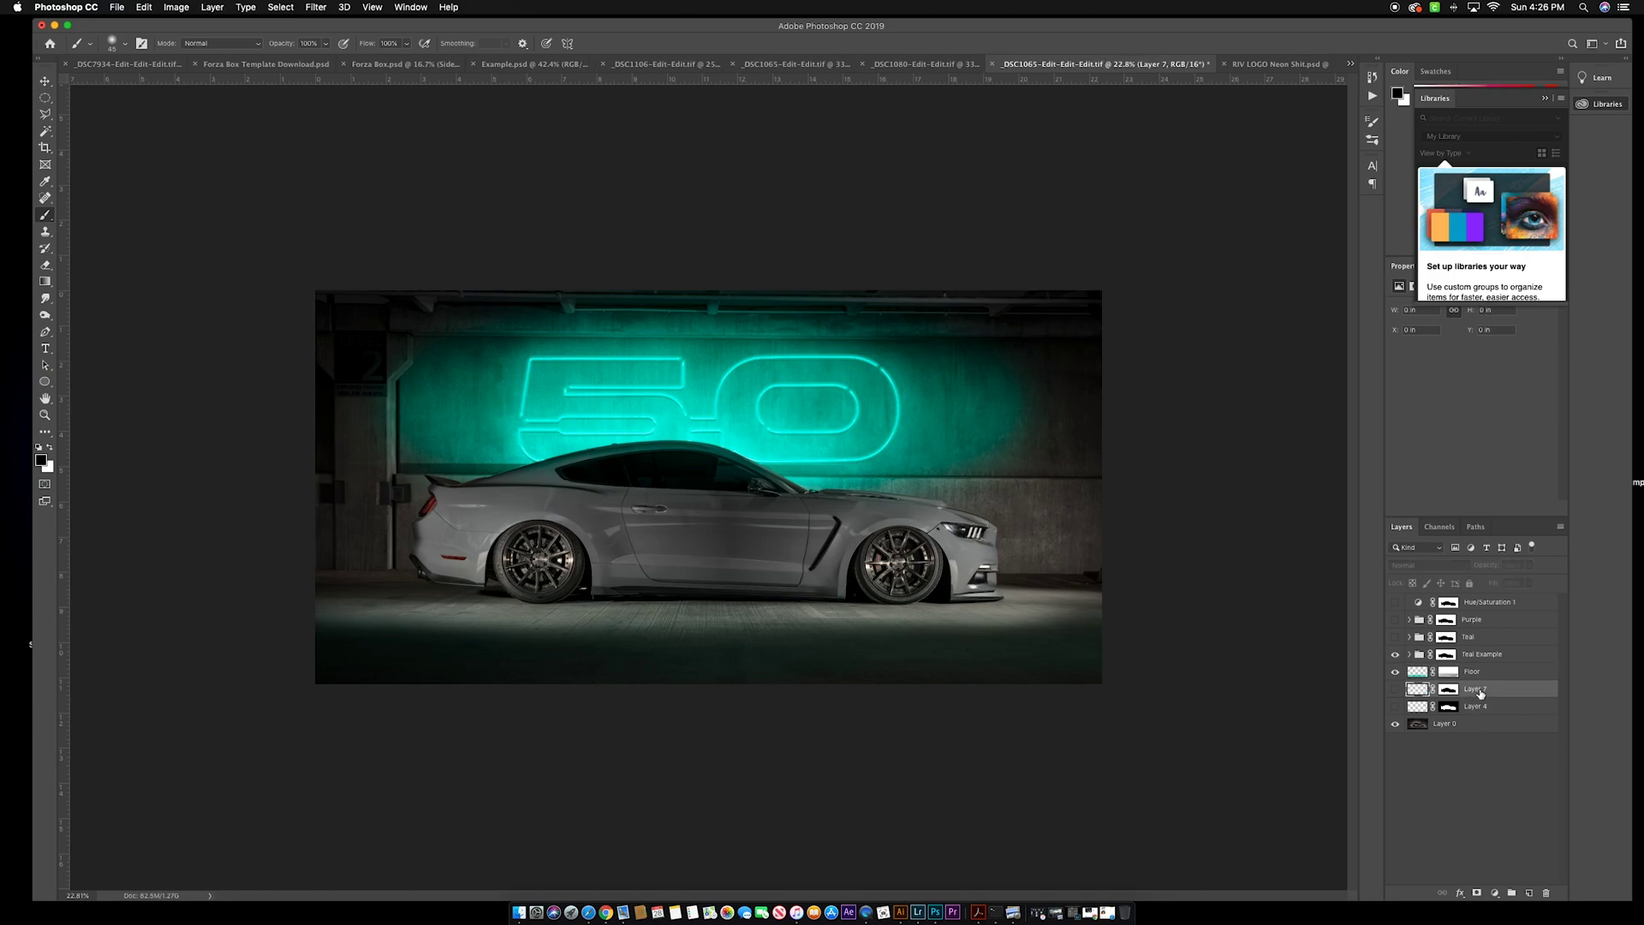
type("Mask Layer")
key("Return")
left_click(1480, 708)
key("Delete")
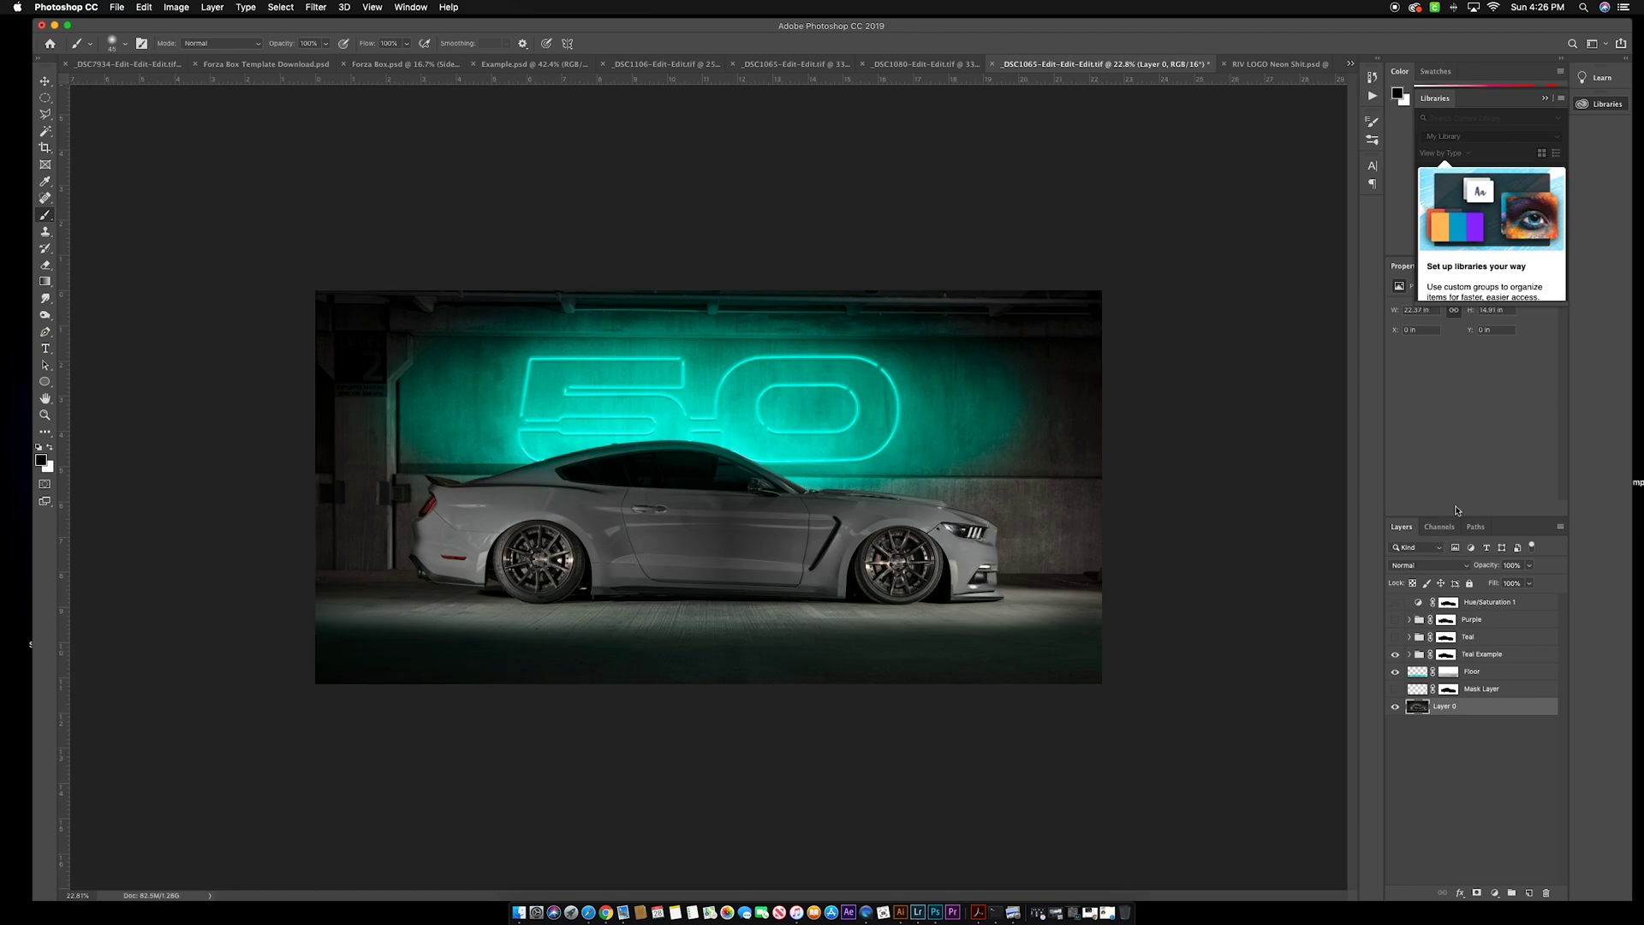
Add a Hue/Saturation adjustment layer above the Teal Example group and replace its mask with a copy of the Mask Layer's car mask
left_click(1487, 186)
left_click(1458, 267)
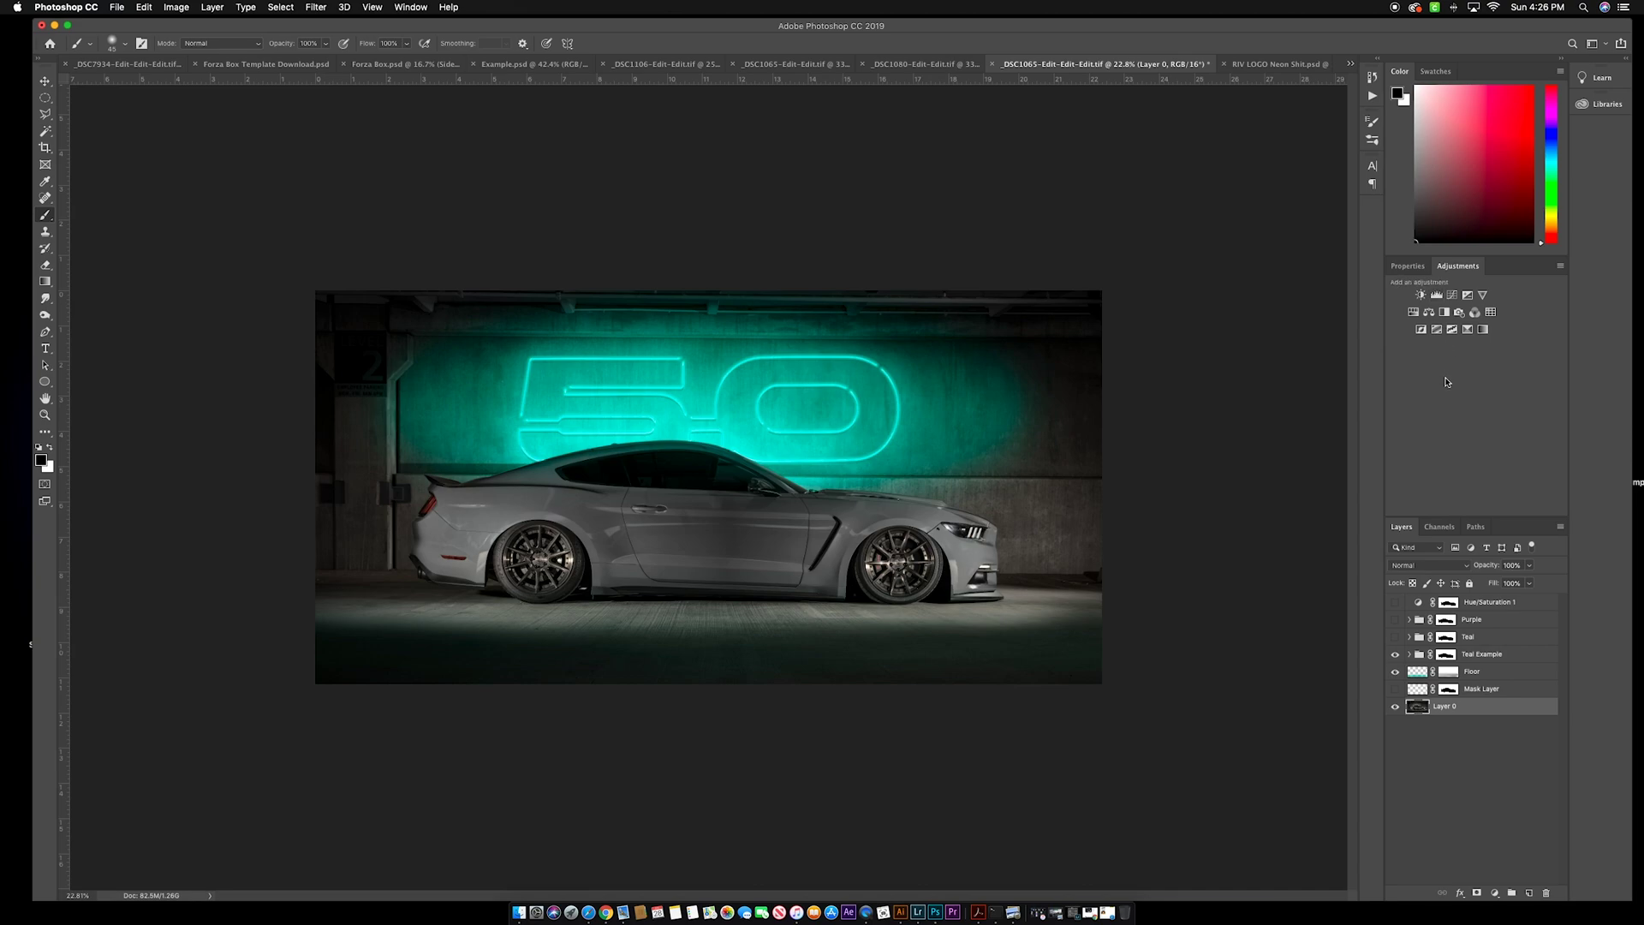
left_click(1413, 313)
left_click_drag(1472, 708, 1471, 647)
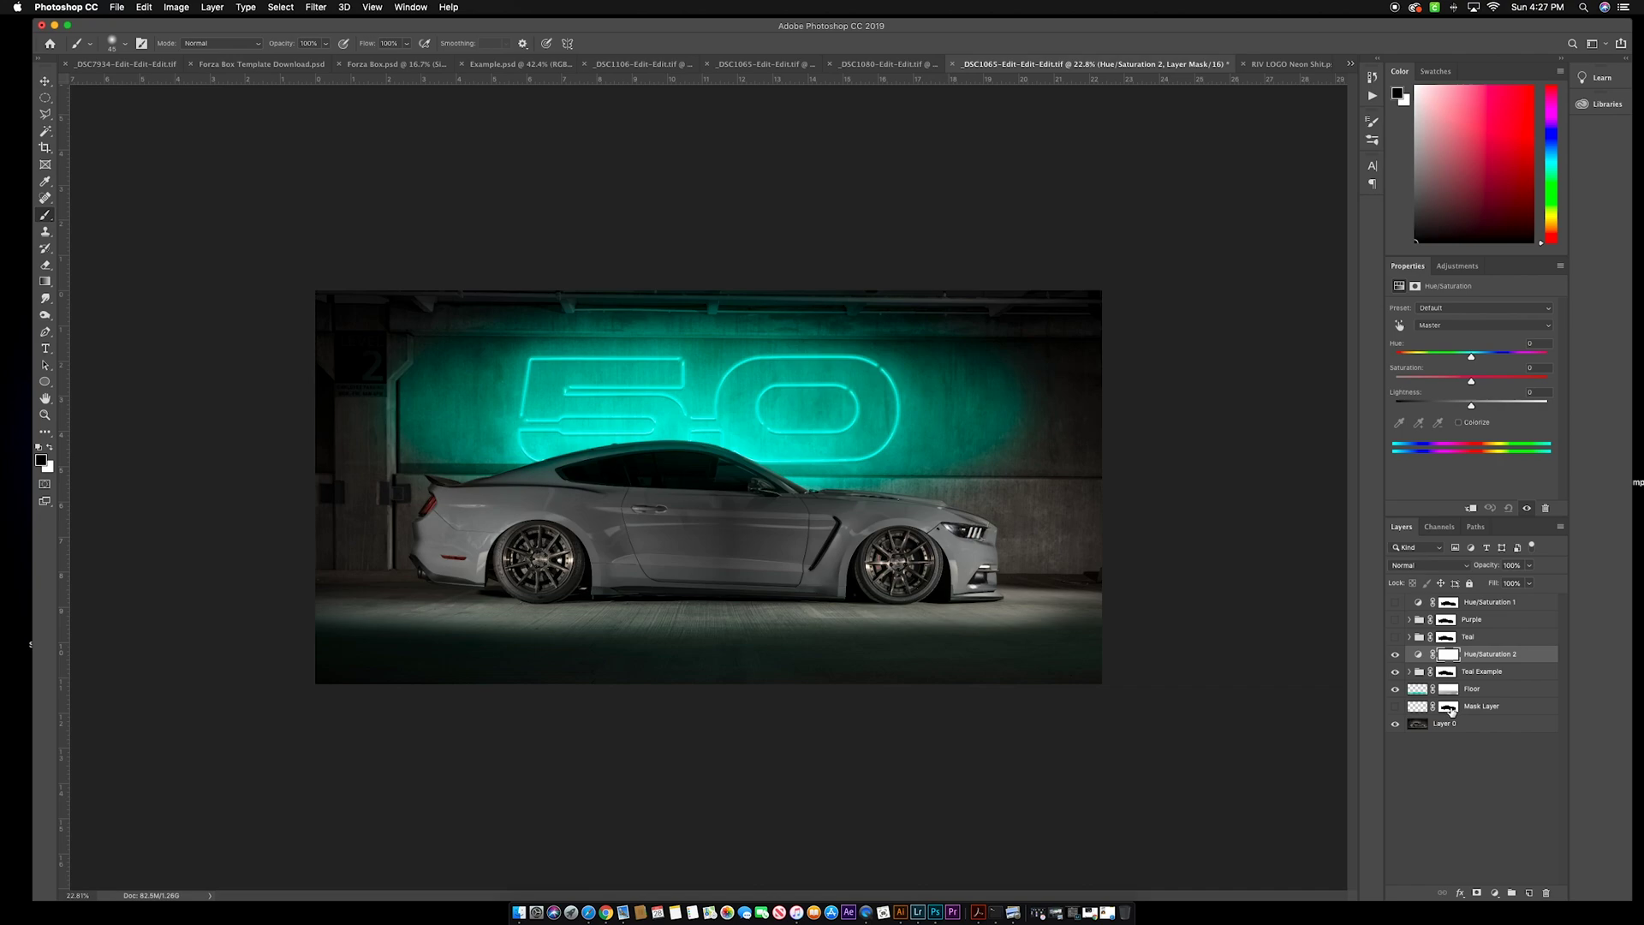
left_click_drag(1452, 711, 1453, 656)
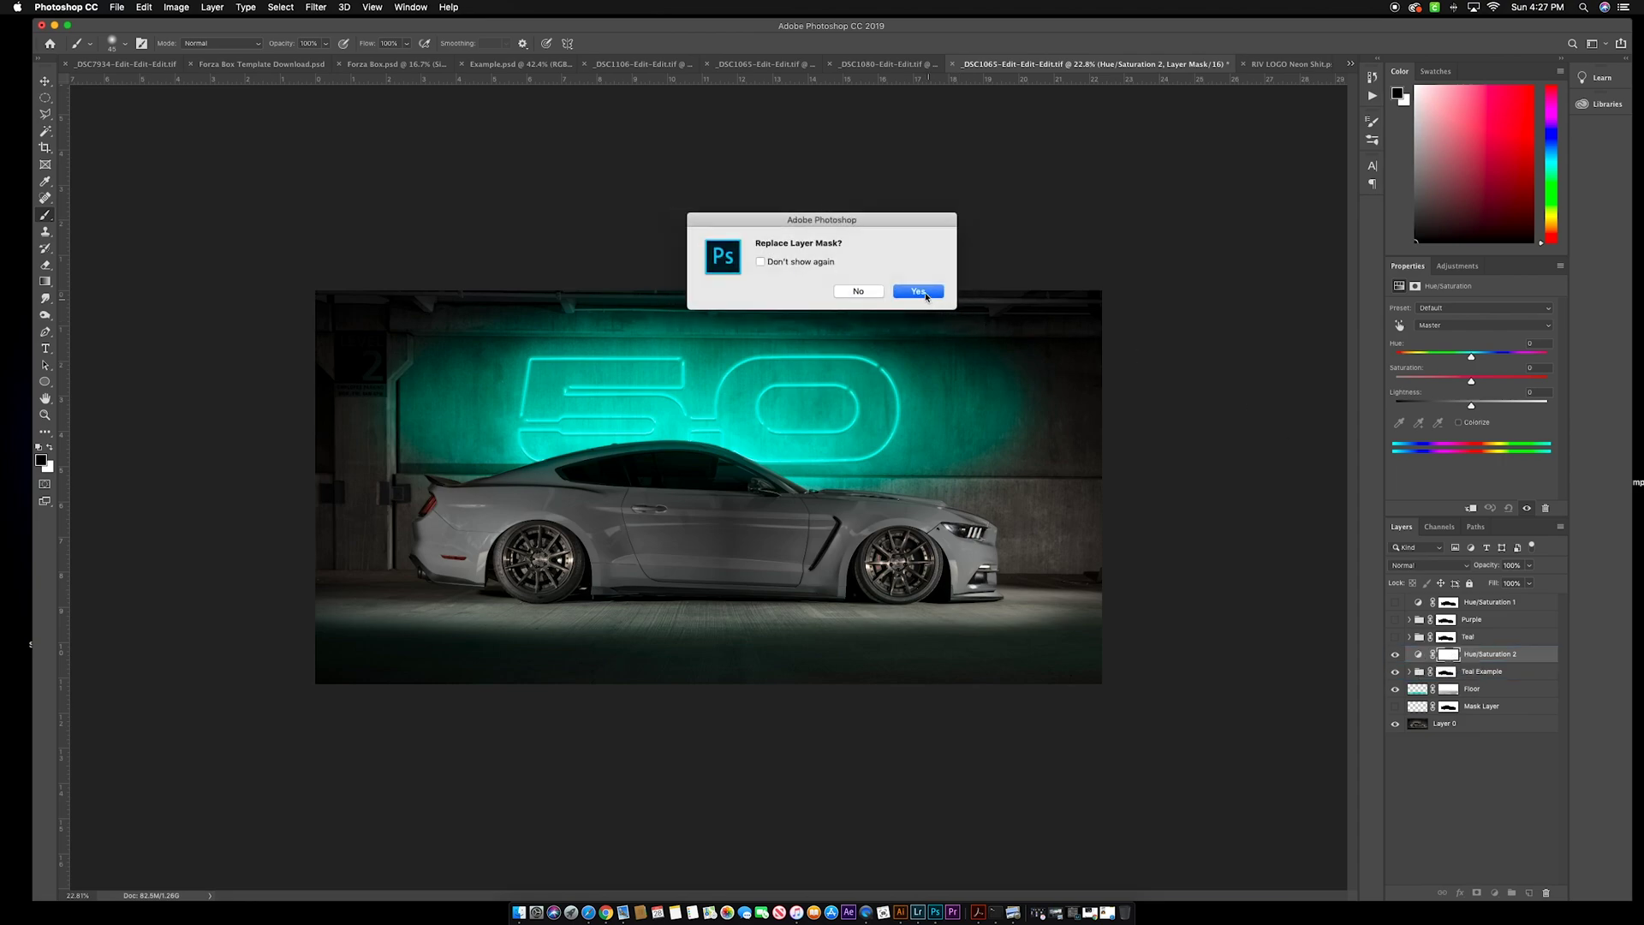
left_click(925, 292)
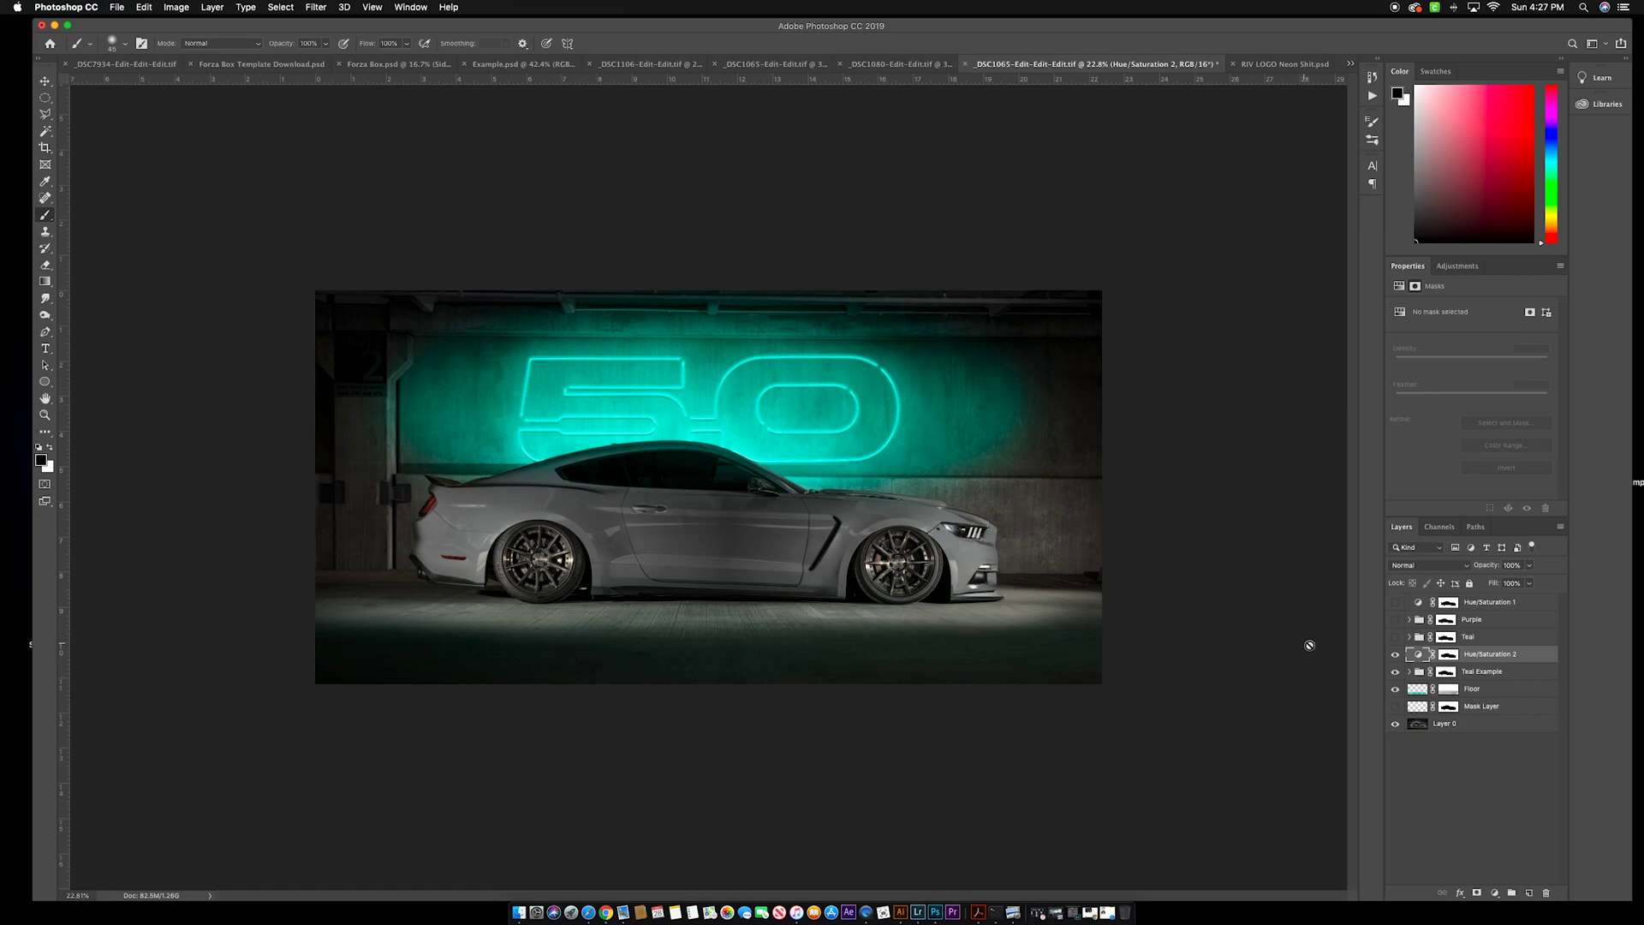
Try a blue hue of +37 on the new Hue/Saturation layer, and settle on a green hue of -49 with saturation +8
left_click(1417, 655)
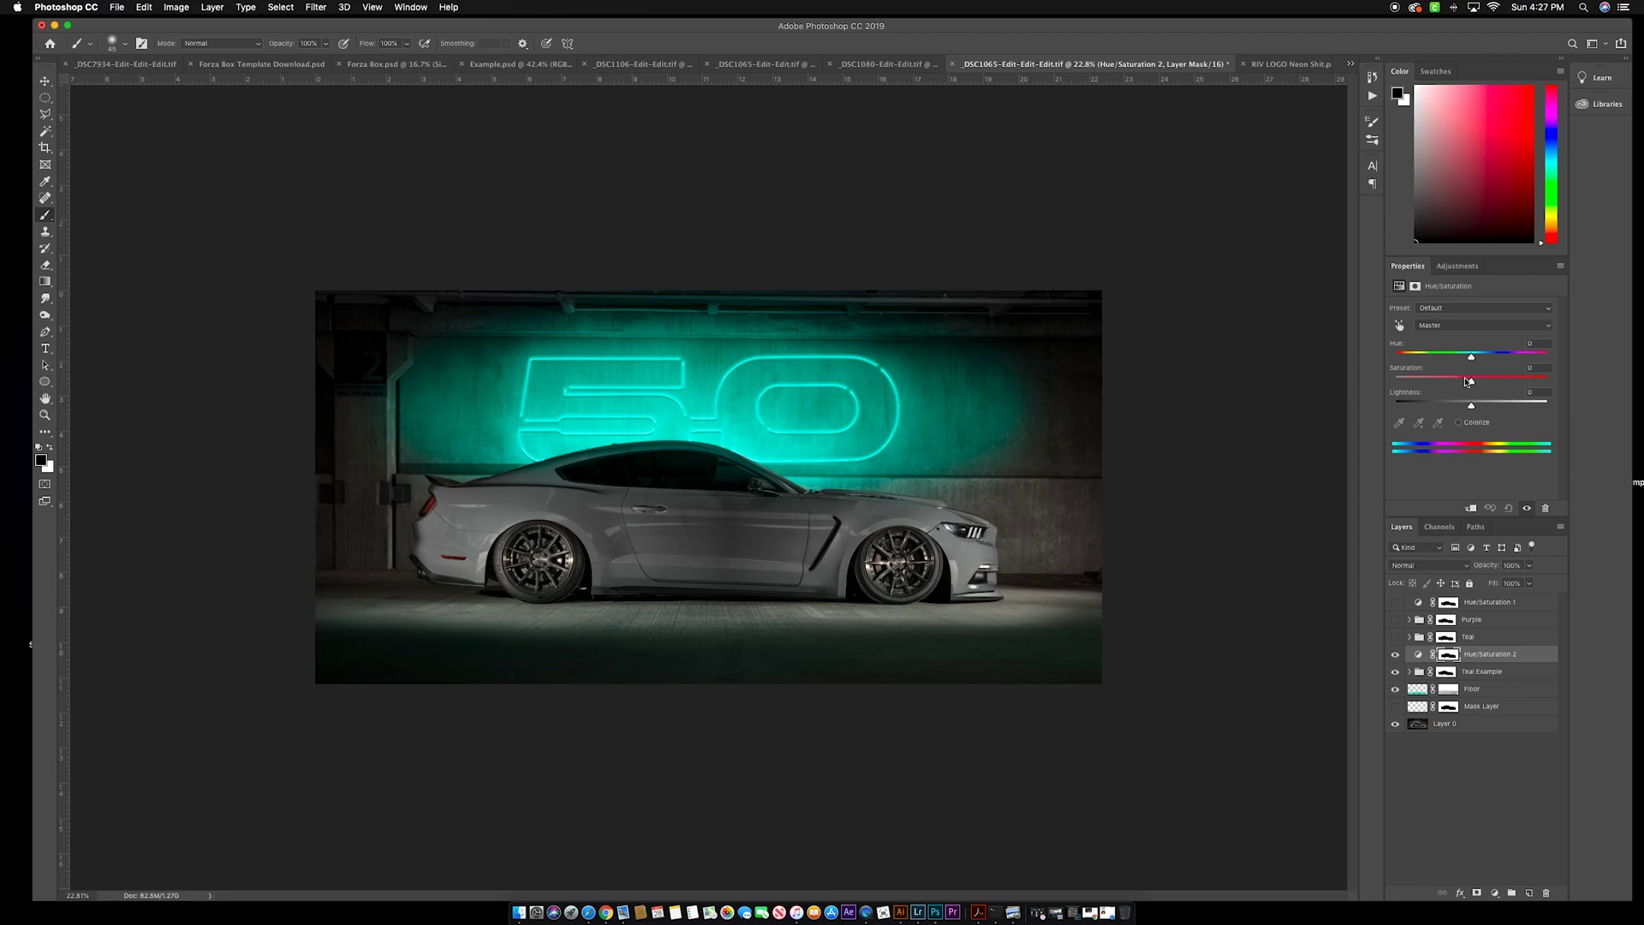
left_click_drag(1472, 356, 1500, 354)
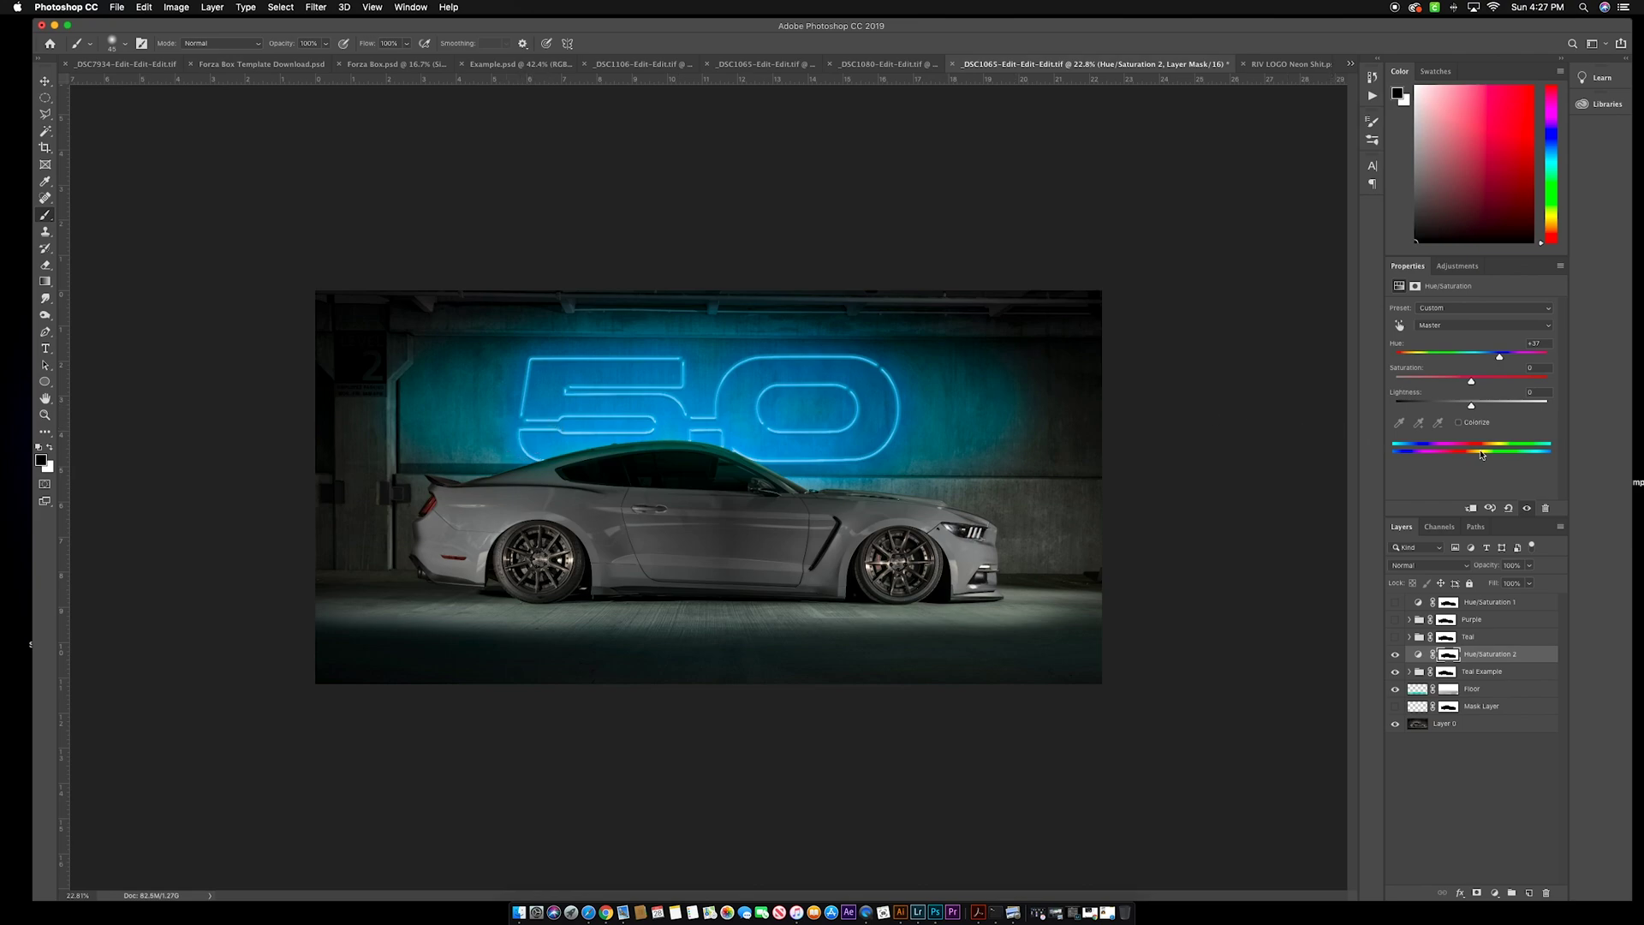
left_click_drag(1471, 381, 1435, 357)
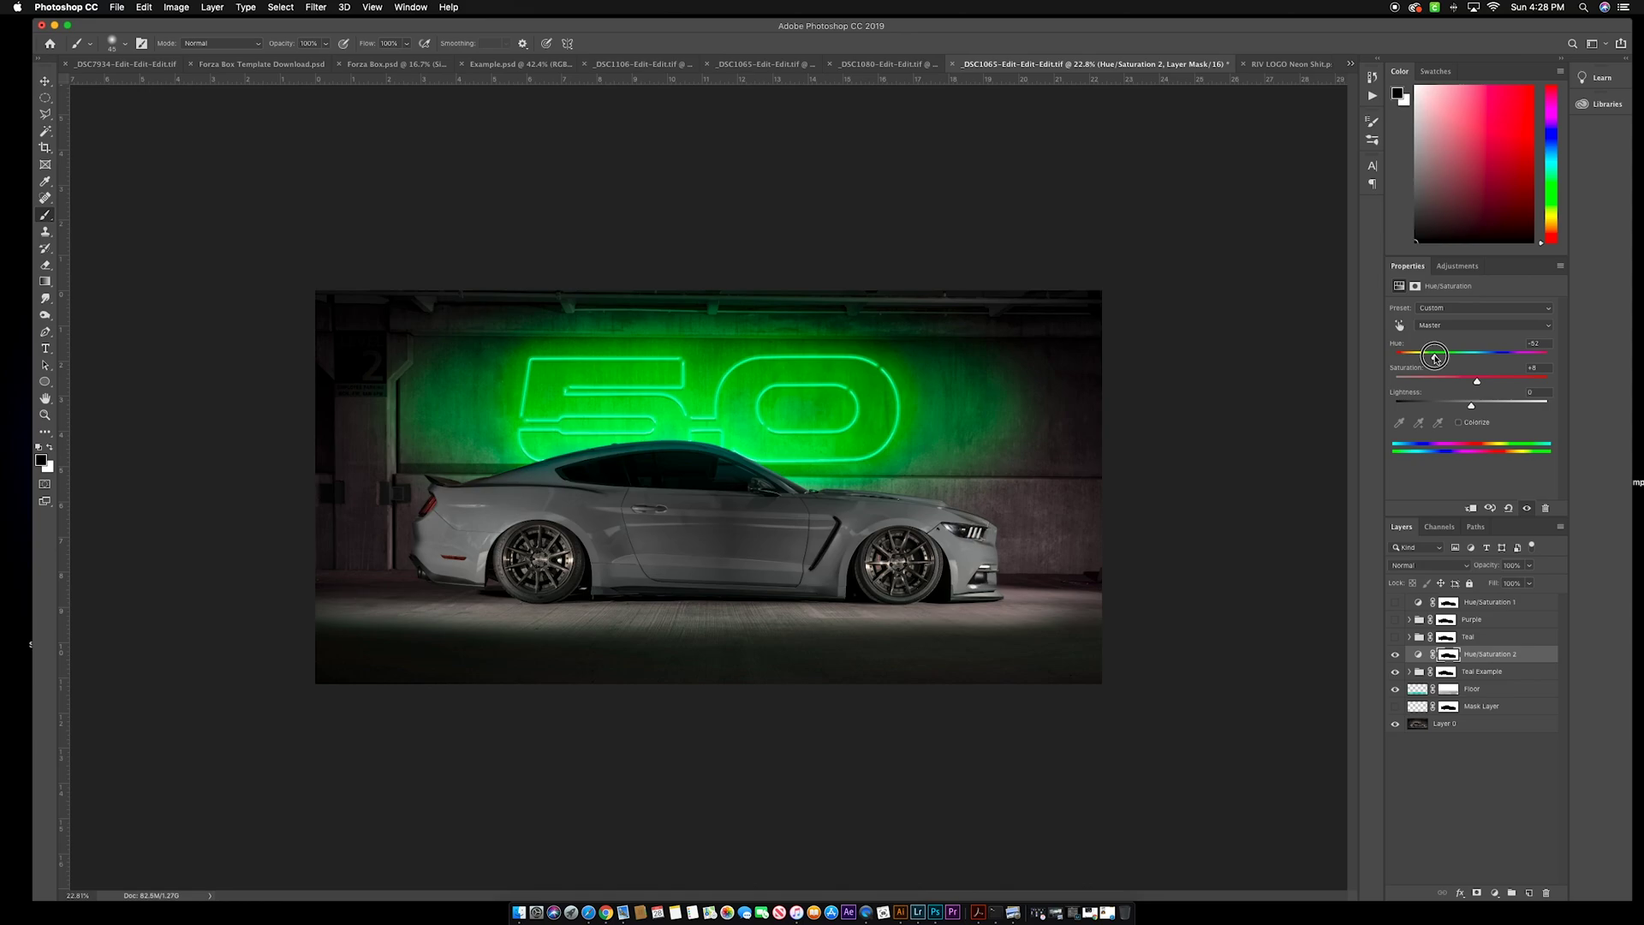
left_click_drag(1436, 358, 1438, 361)
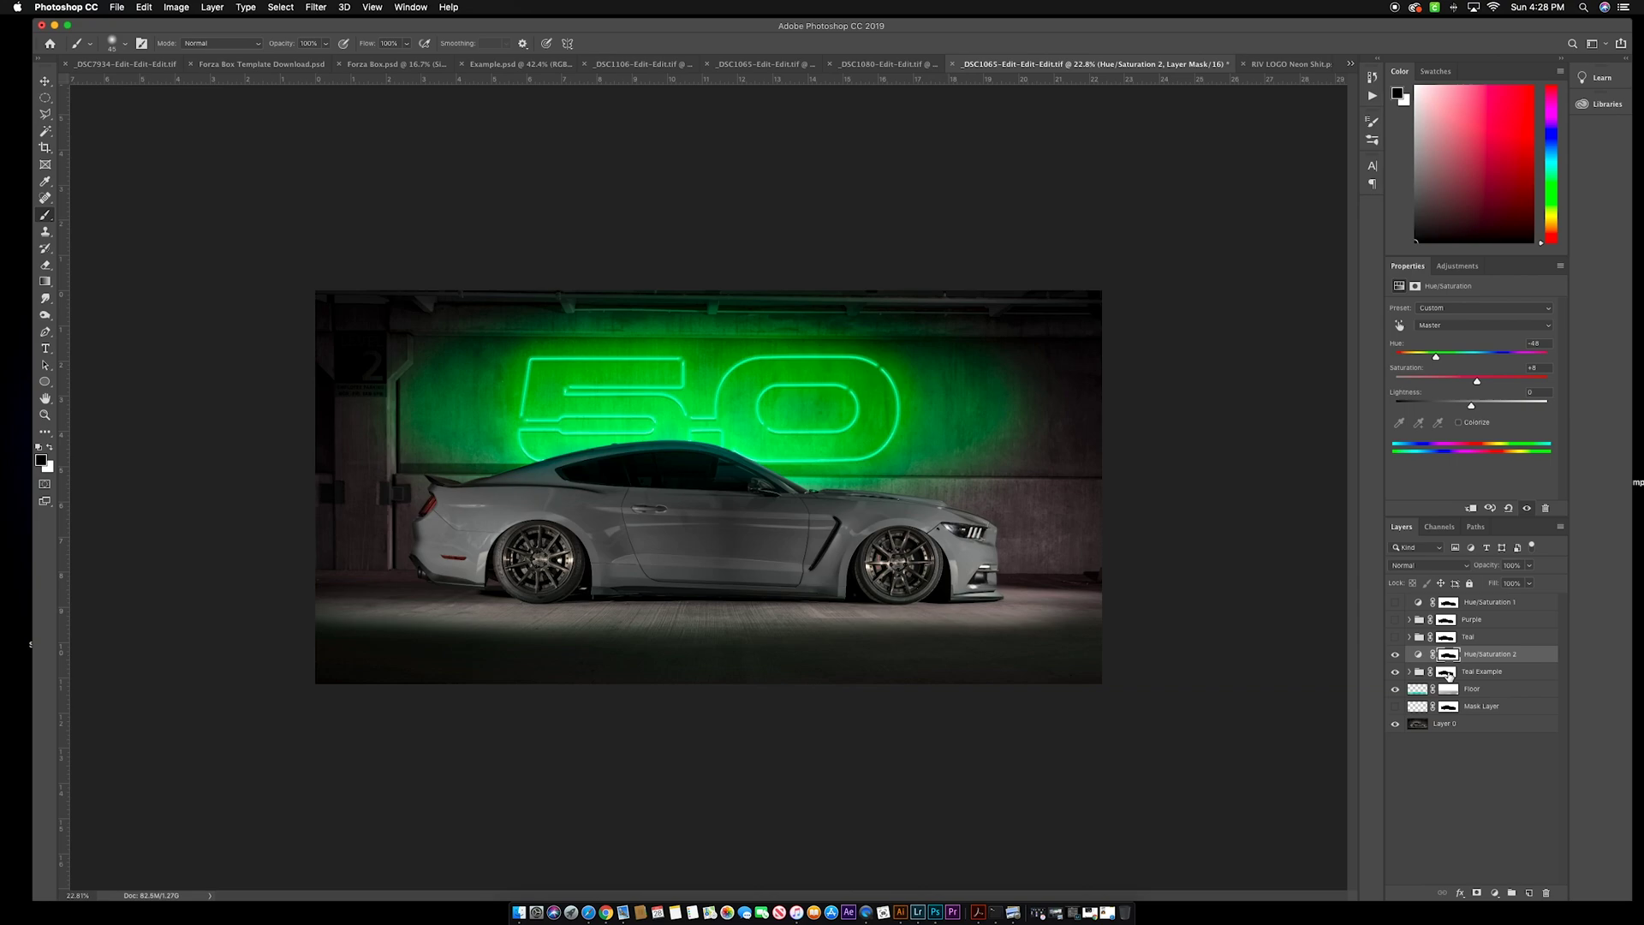
Replace the Hue/Saturation 2 mask with a copy of the Teal Example group's mask, and compare the sign with the adjustment off and on
left_click_drag(1447, 676, 1449, 656)
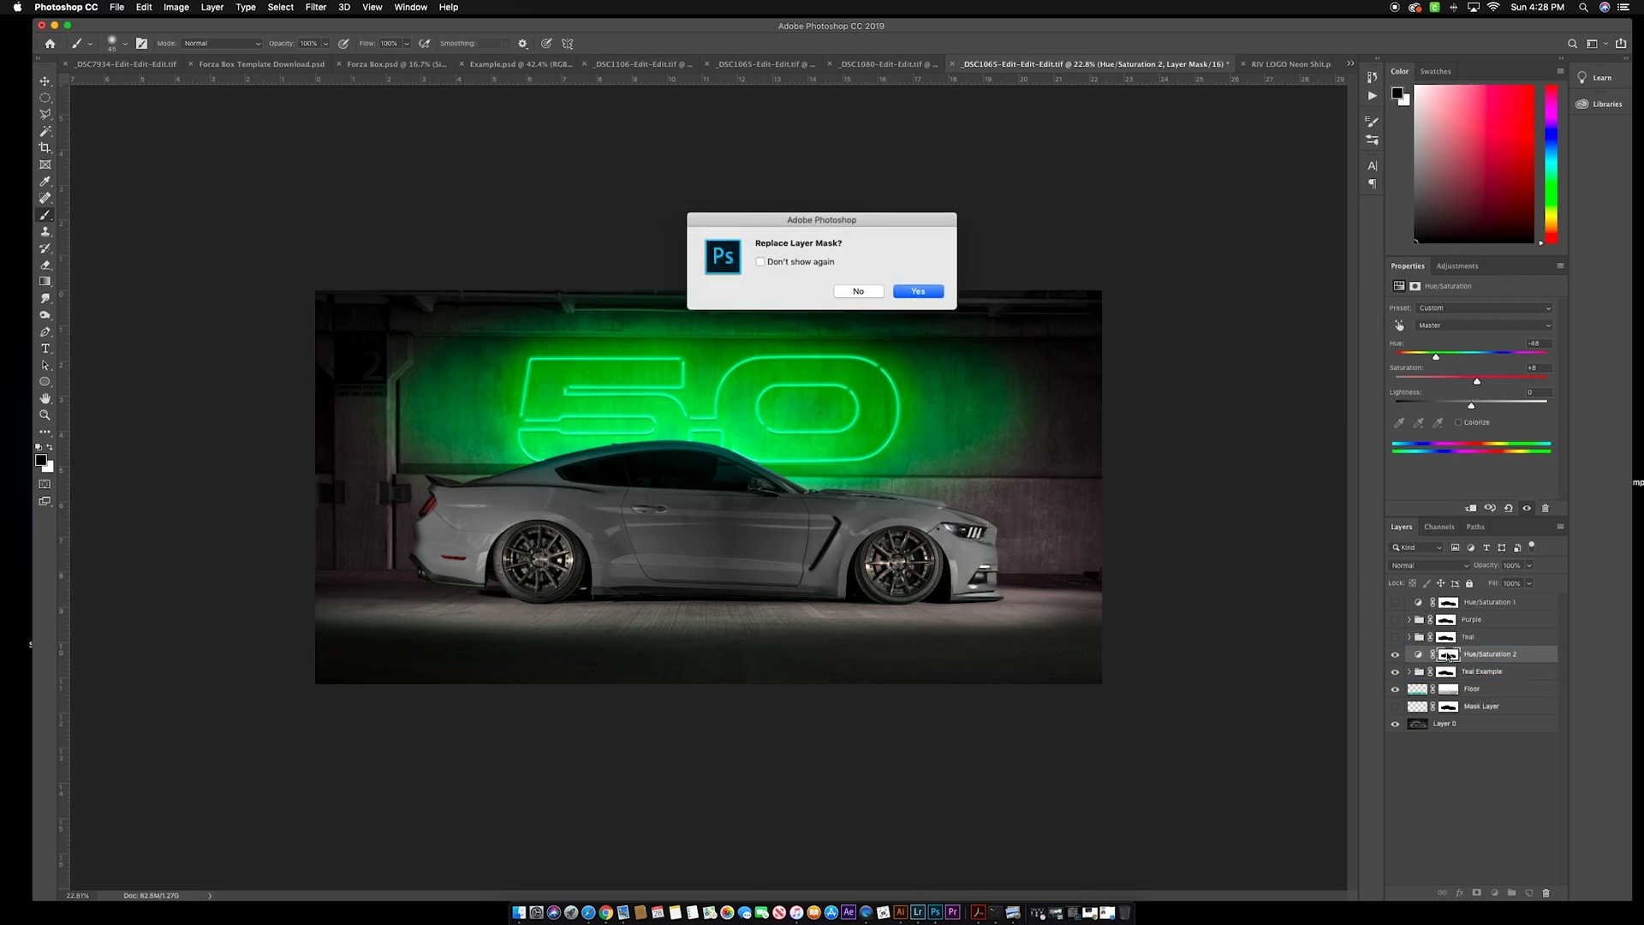
left_click(922, 295)
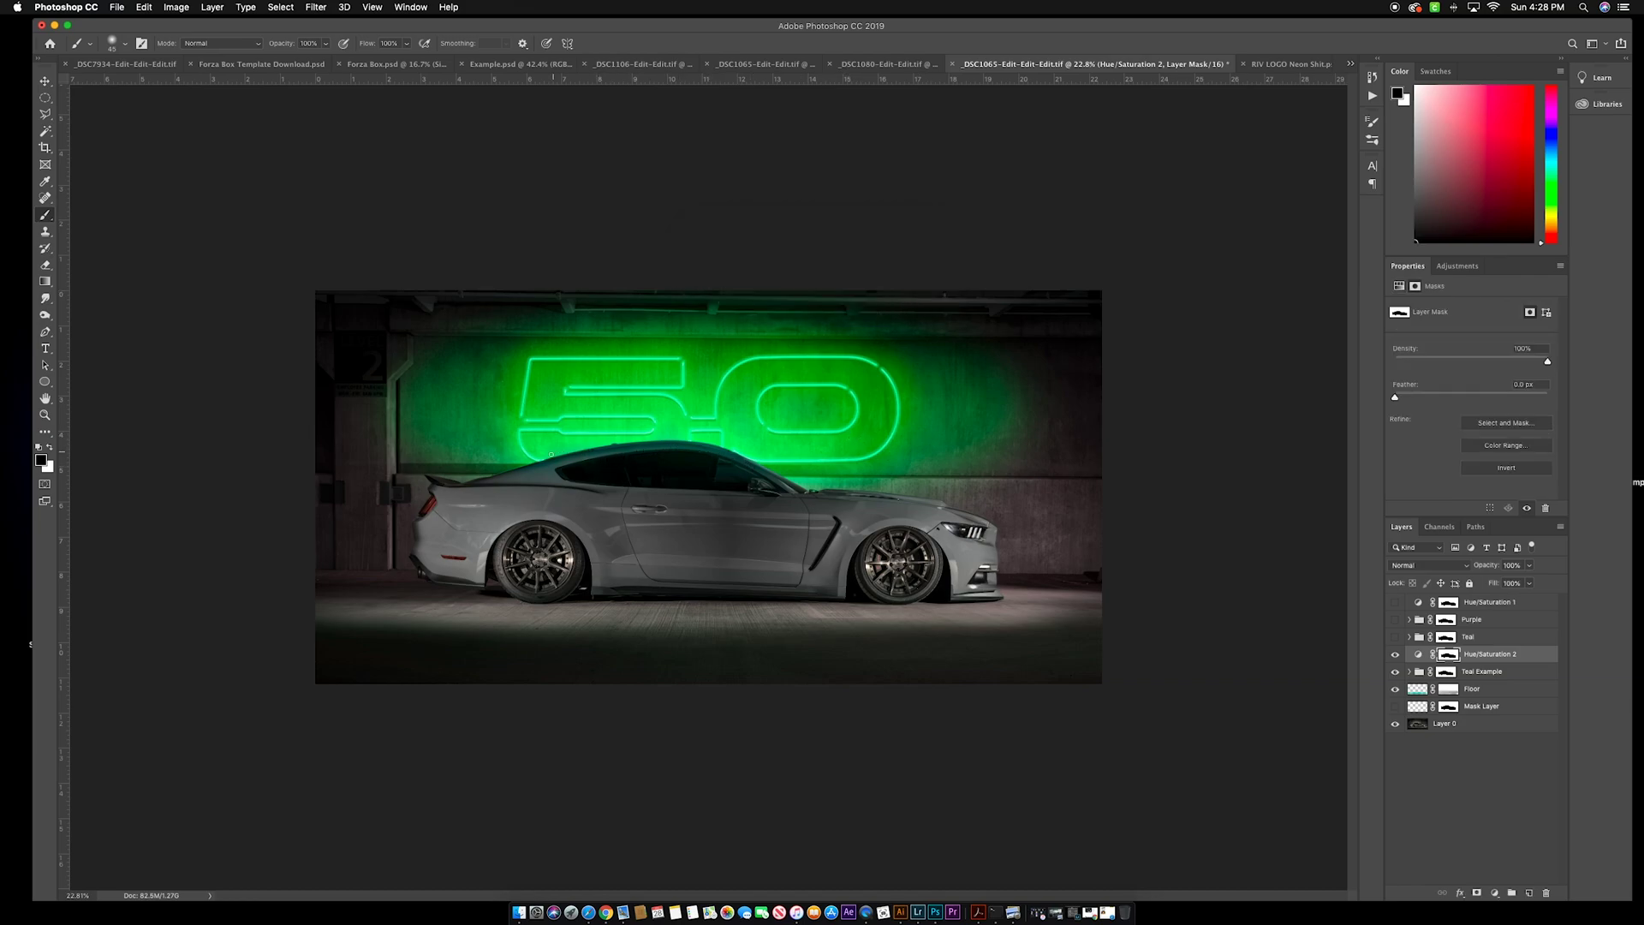
left_click(1394, 655)
left_click(1395, 655)
left_click(1396, 655)
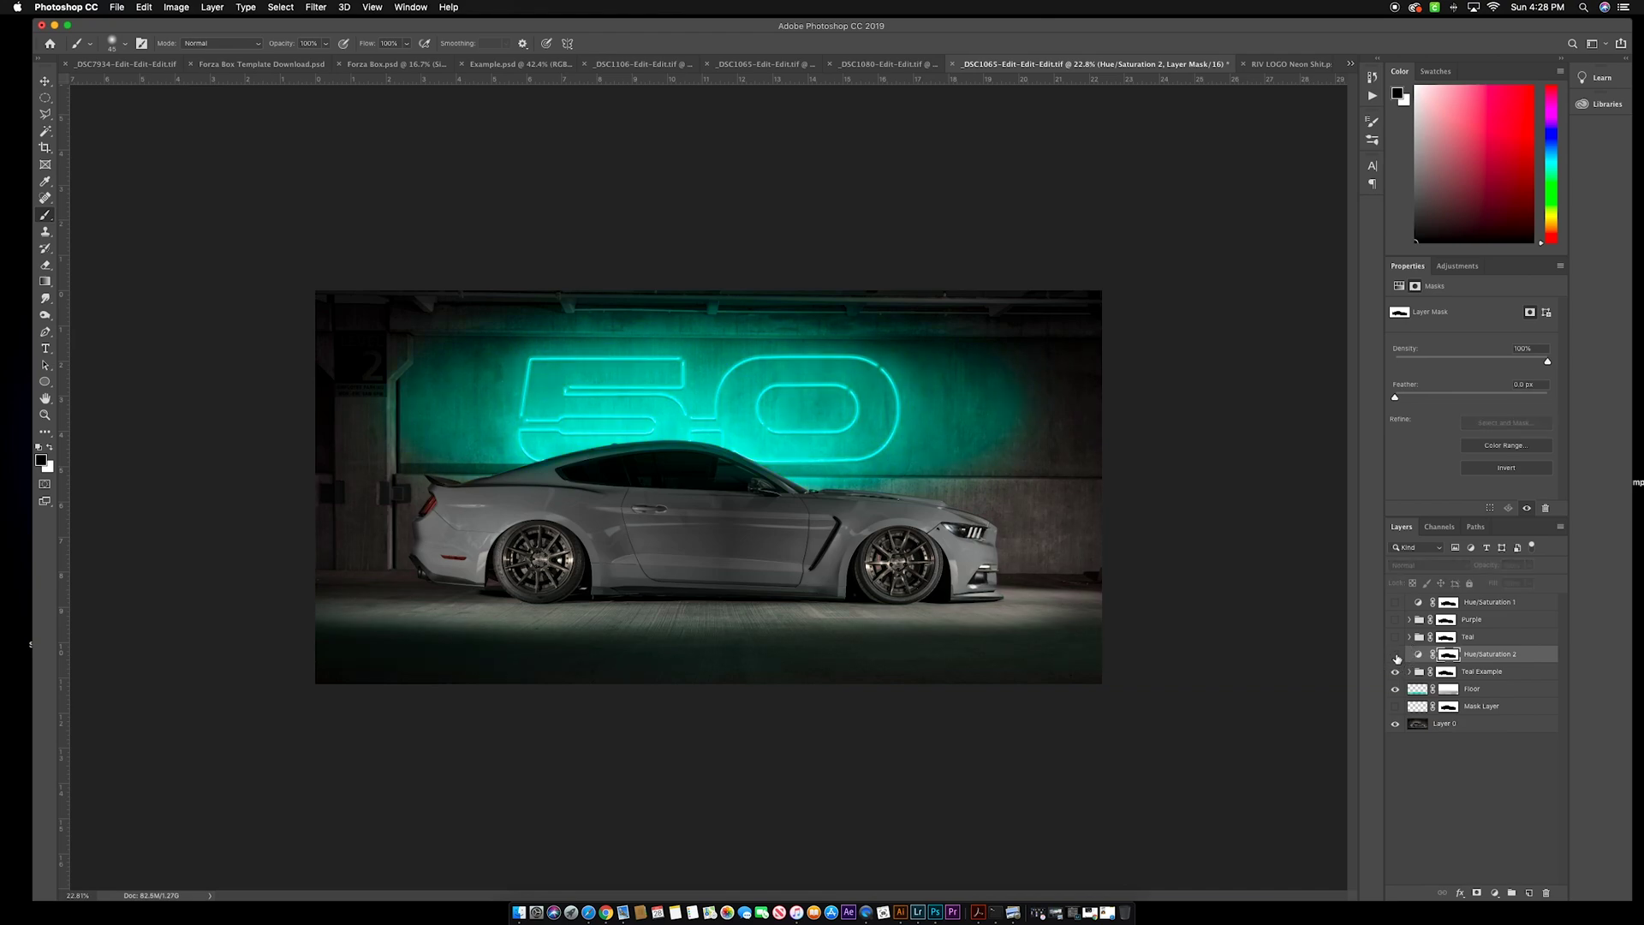
left_click(1395, 655)
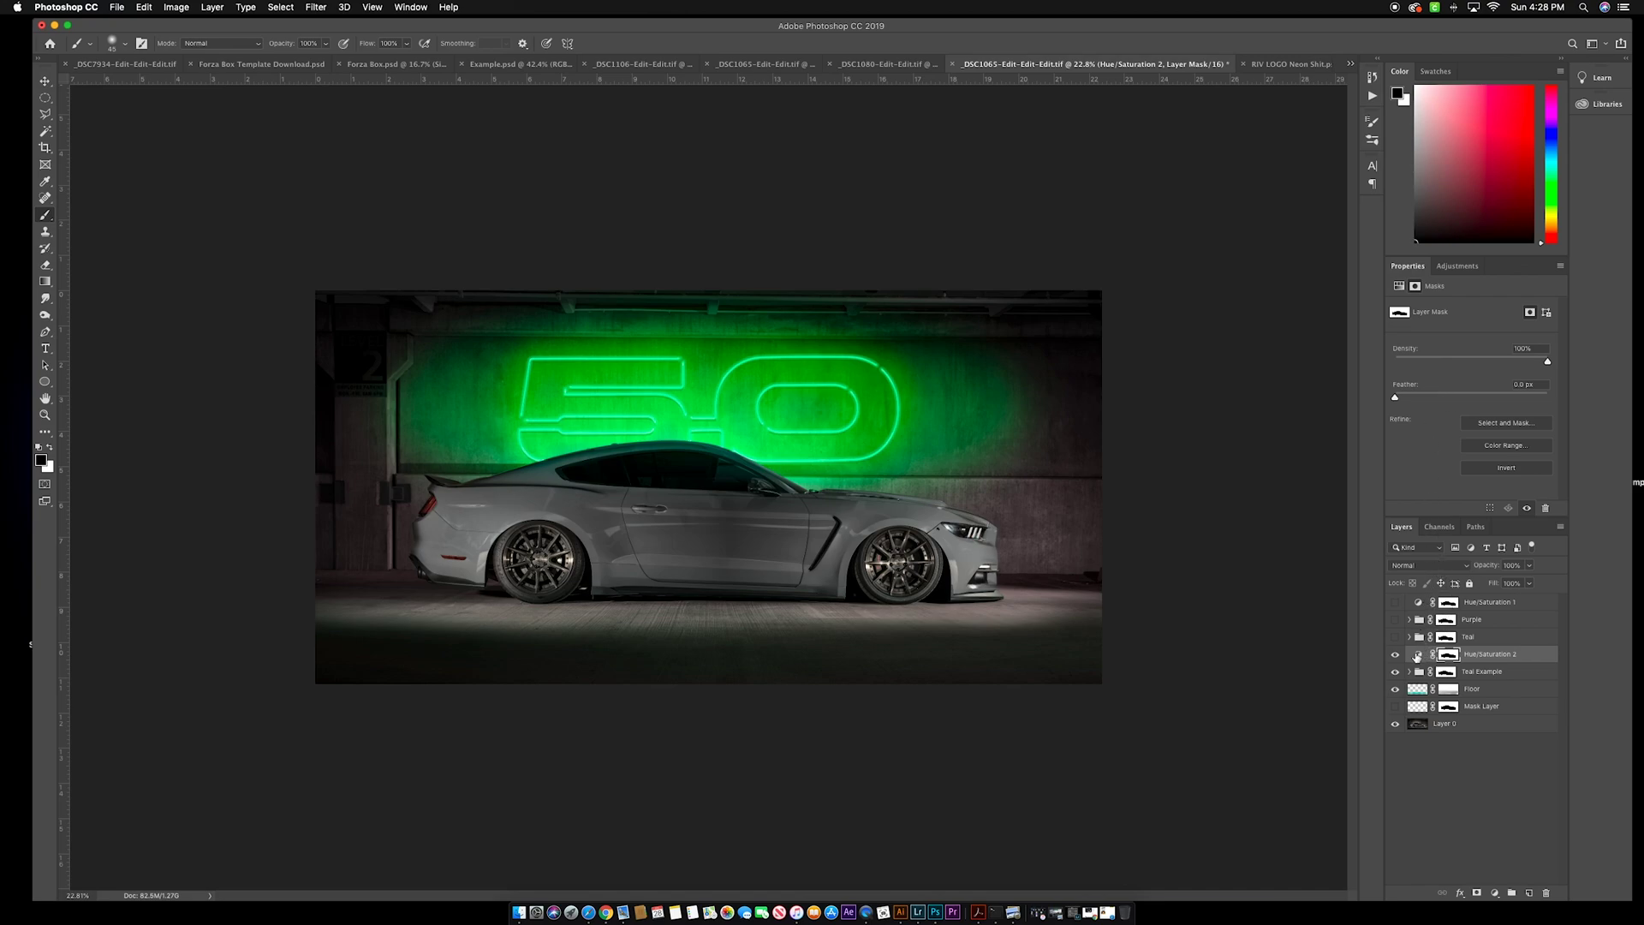
Set the hue of Hue/Saturation 2 to -42, and hide that adjustment and the Teal Example group
left_click(1417, 655)
mouse_move(1438, 360)
left_mouse_down()
mouse_move(1400, 366)
mouse_move(1503, 351)
mouse_move(1440, 372)
left_mouse_up()
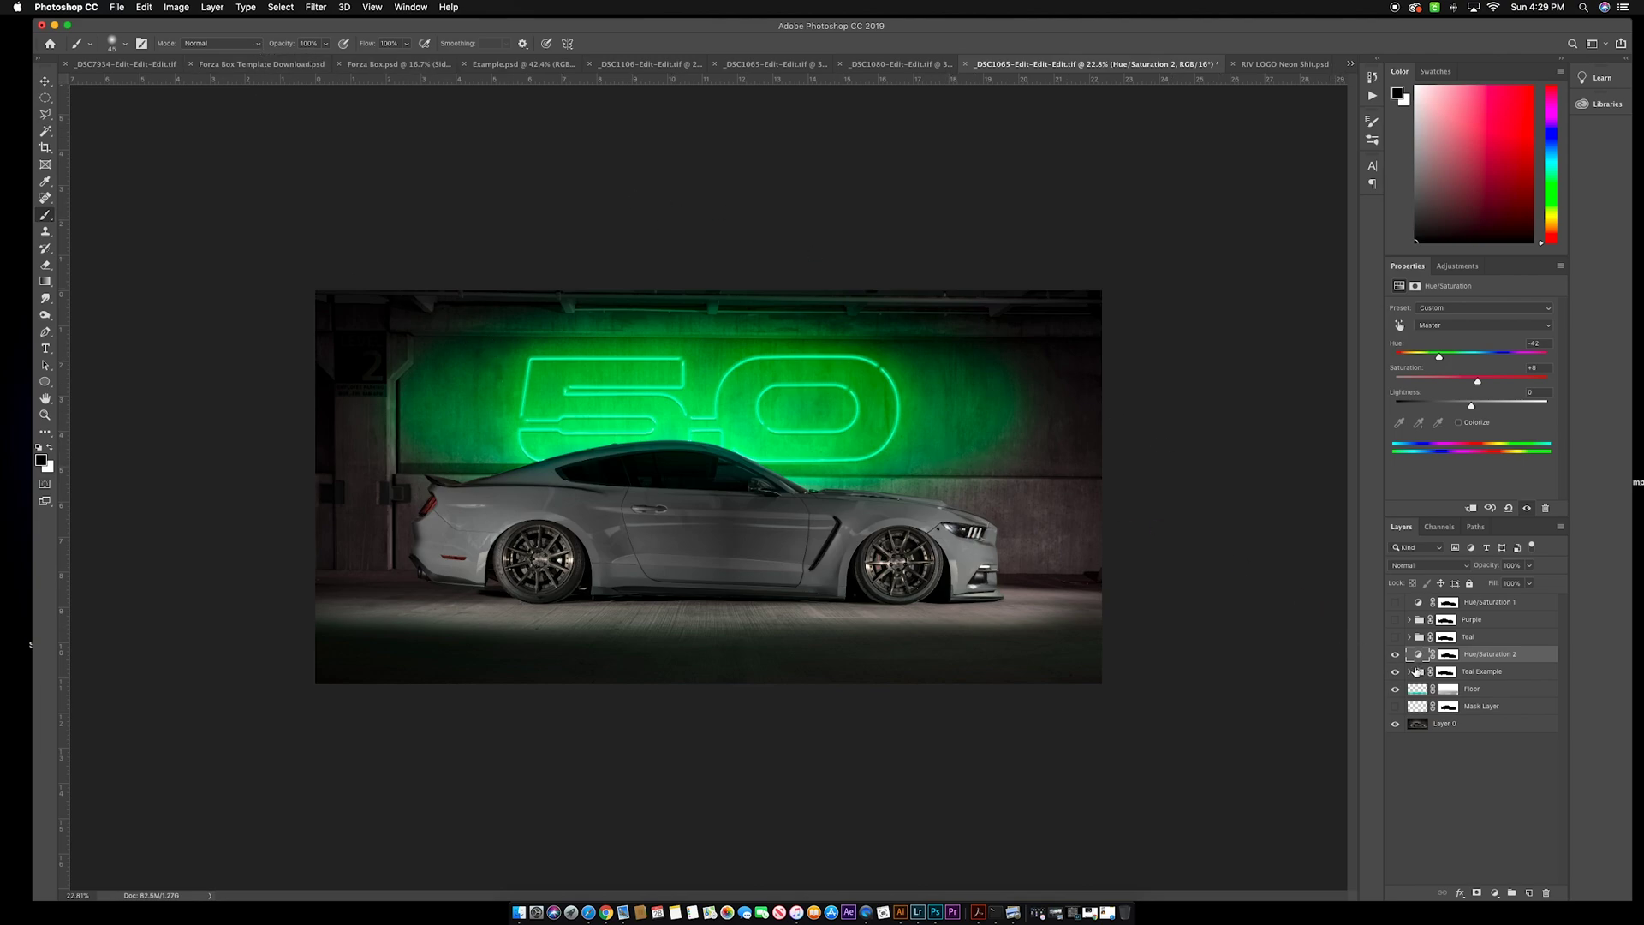
left_click(1394, 673)
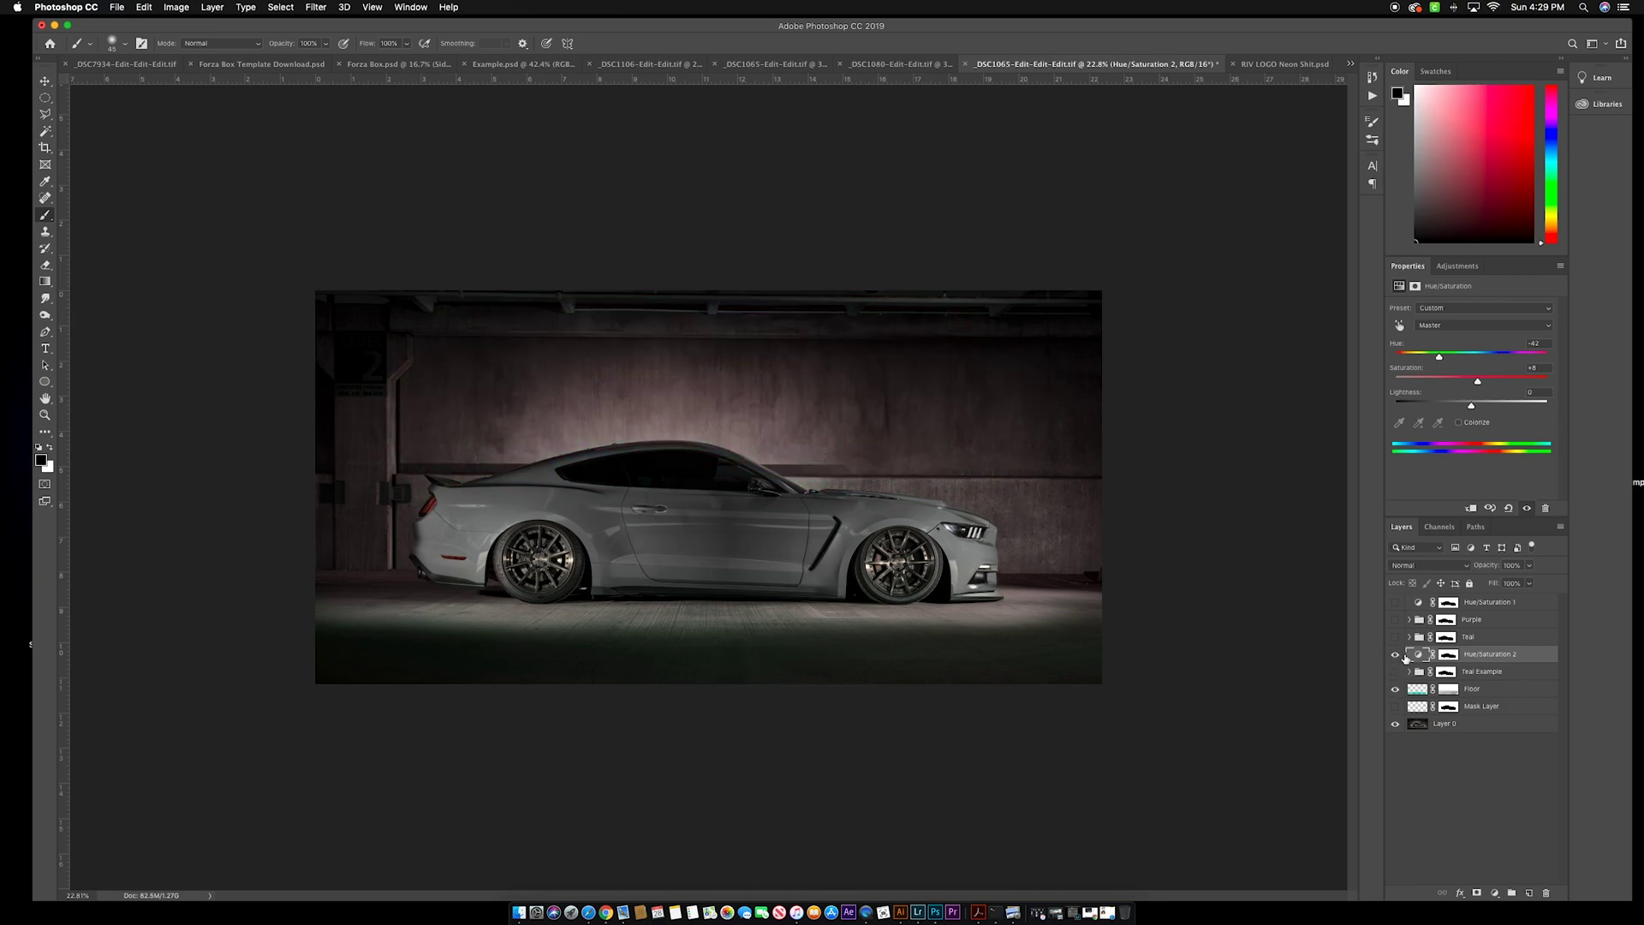
left_click(1396, 656)
Place the text MUSTANG in the Neon Lights font on the wall above the car
left_click(46, 347)
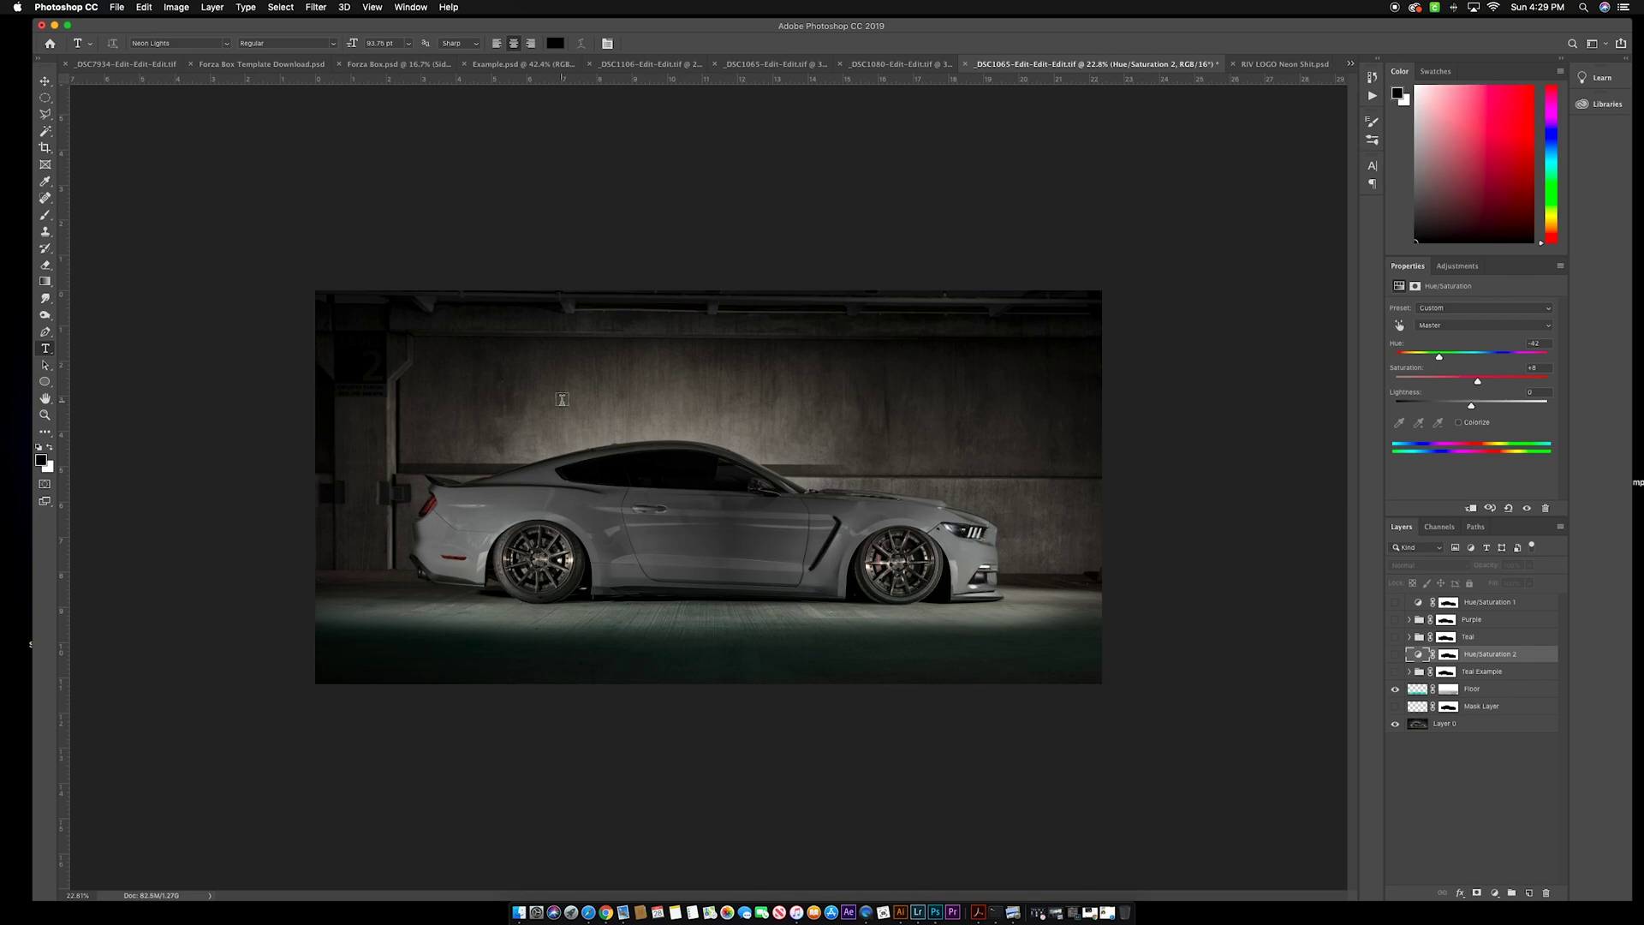
left_click(561, 399)
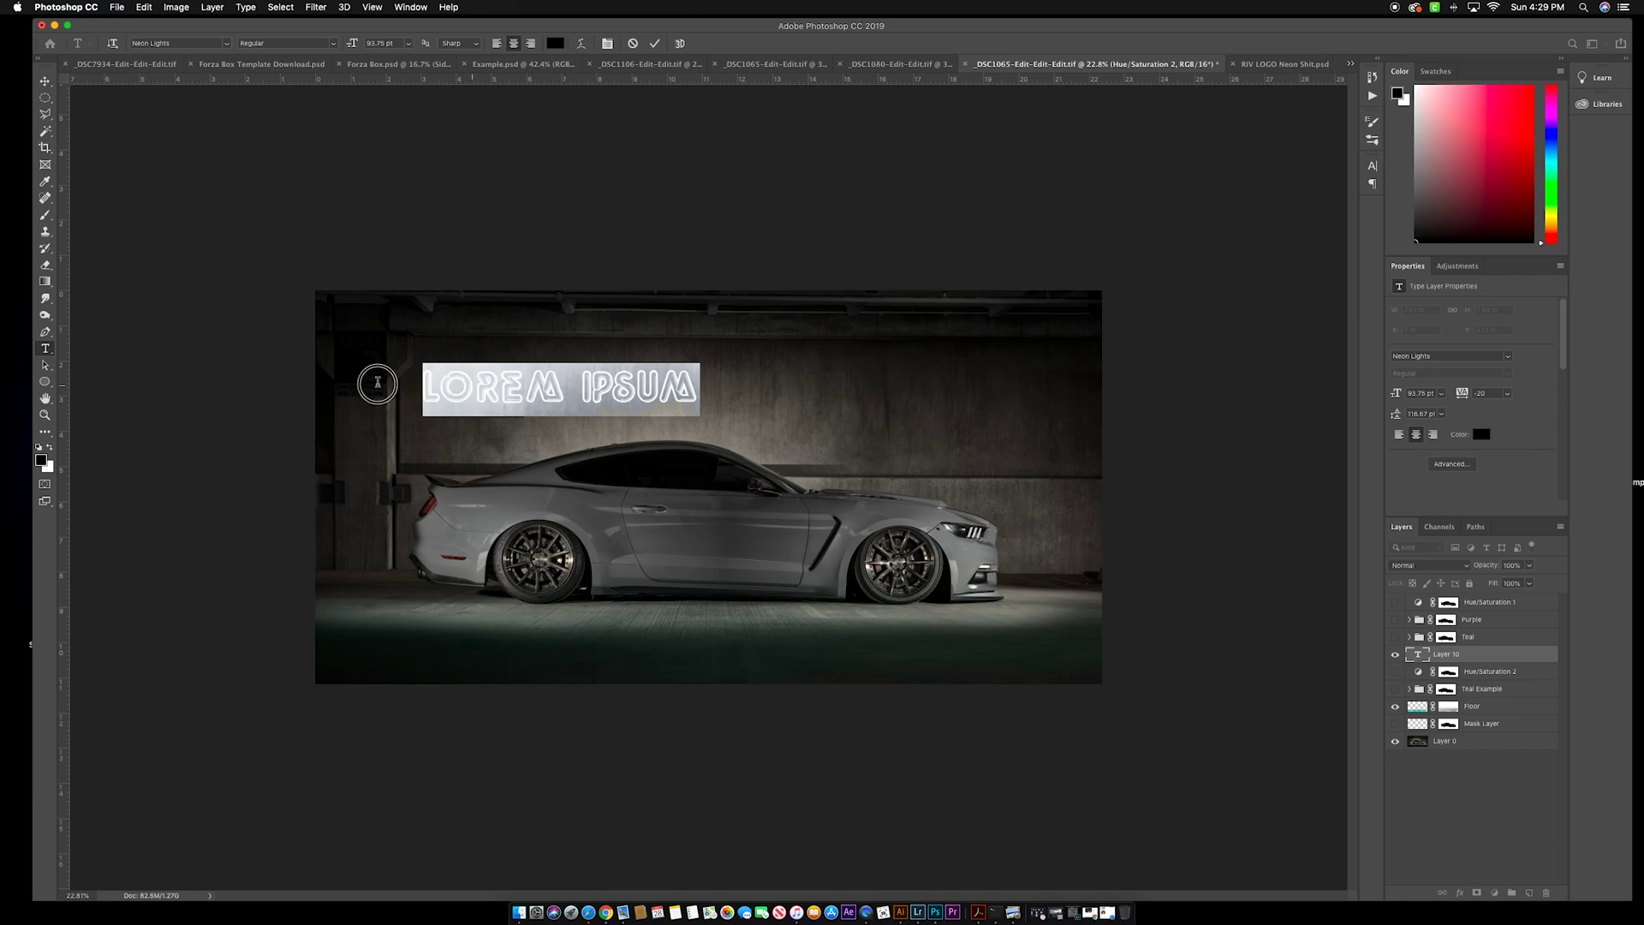
type("MUSTANG")
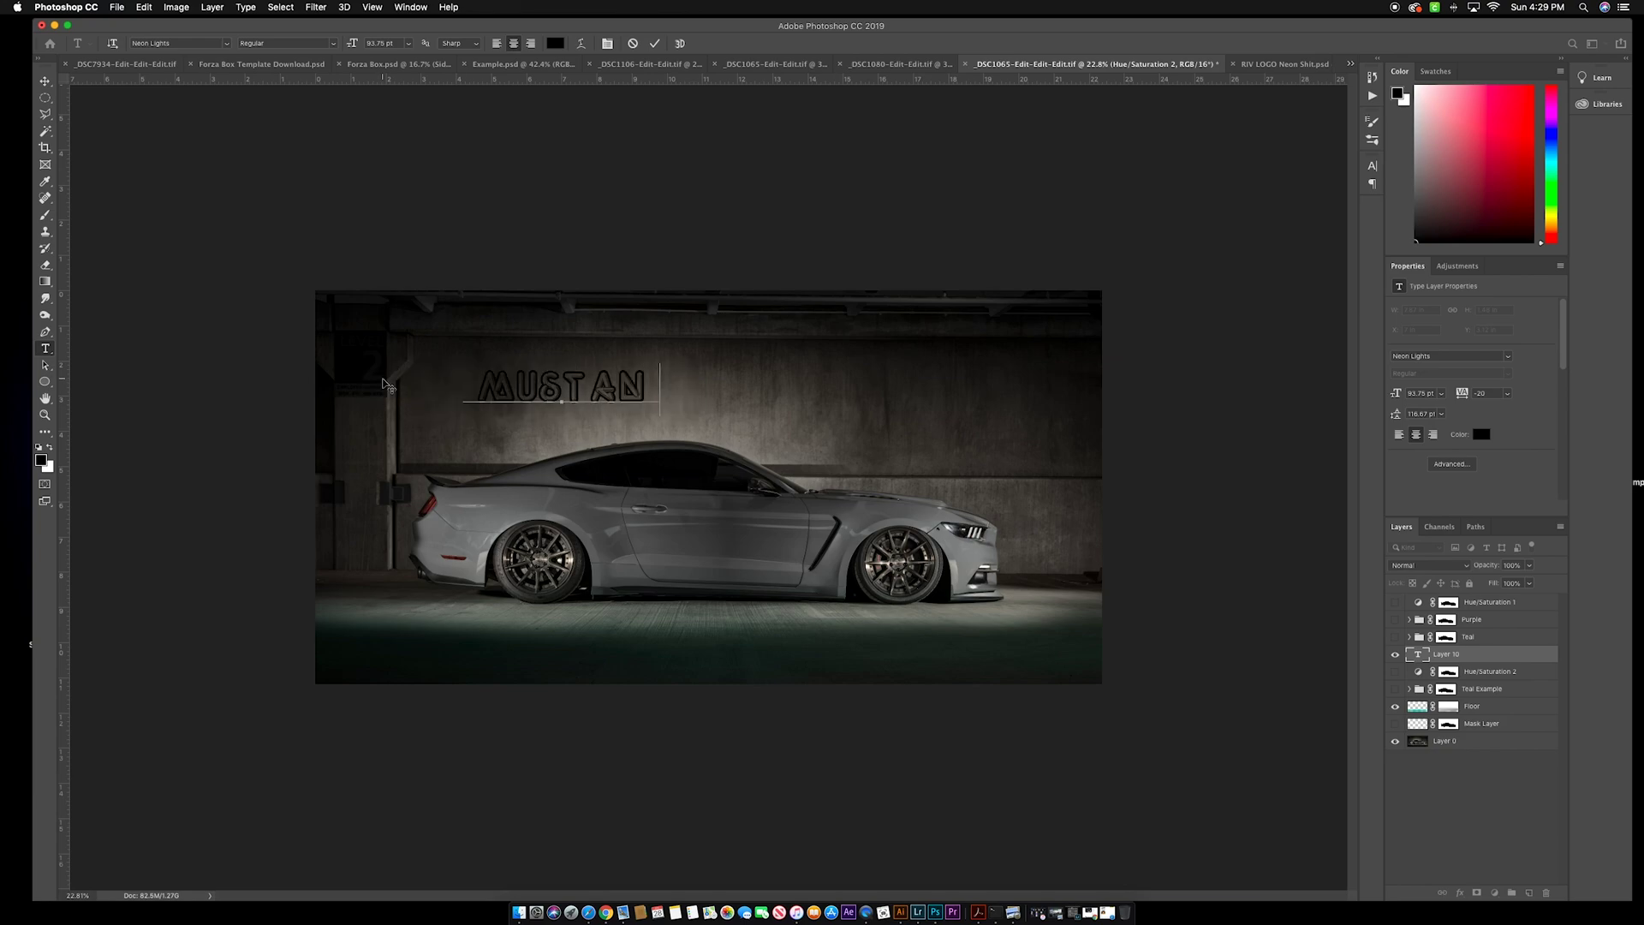
Tighten the kerning around the T and A of MUSTANG so the letters are evenly spaced
left_click(571, 368)
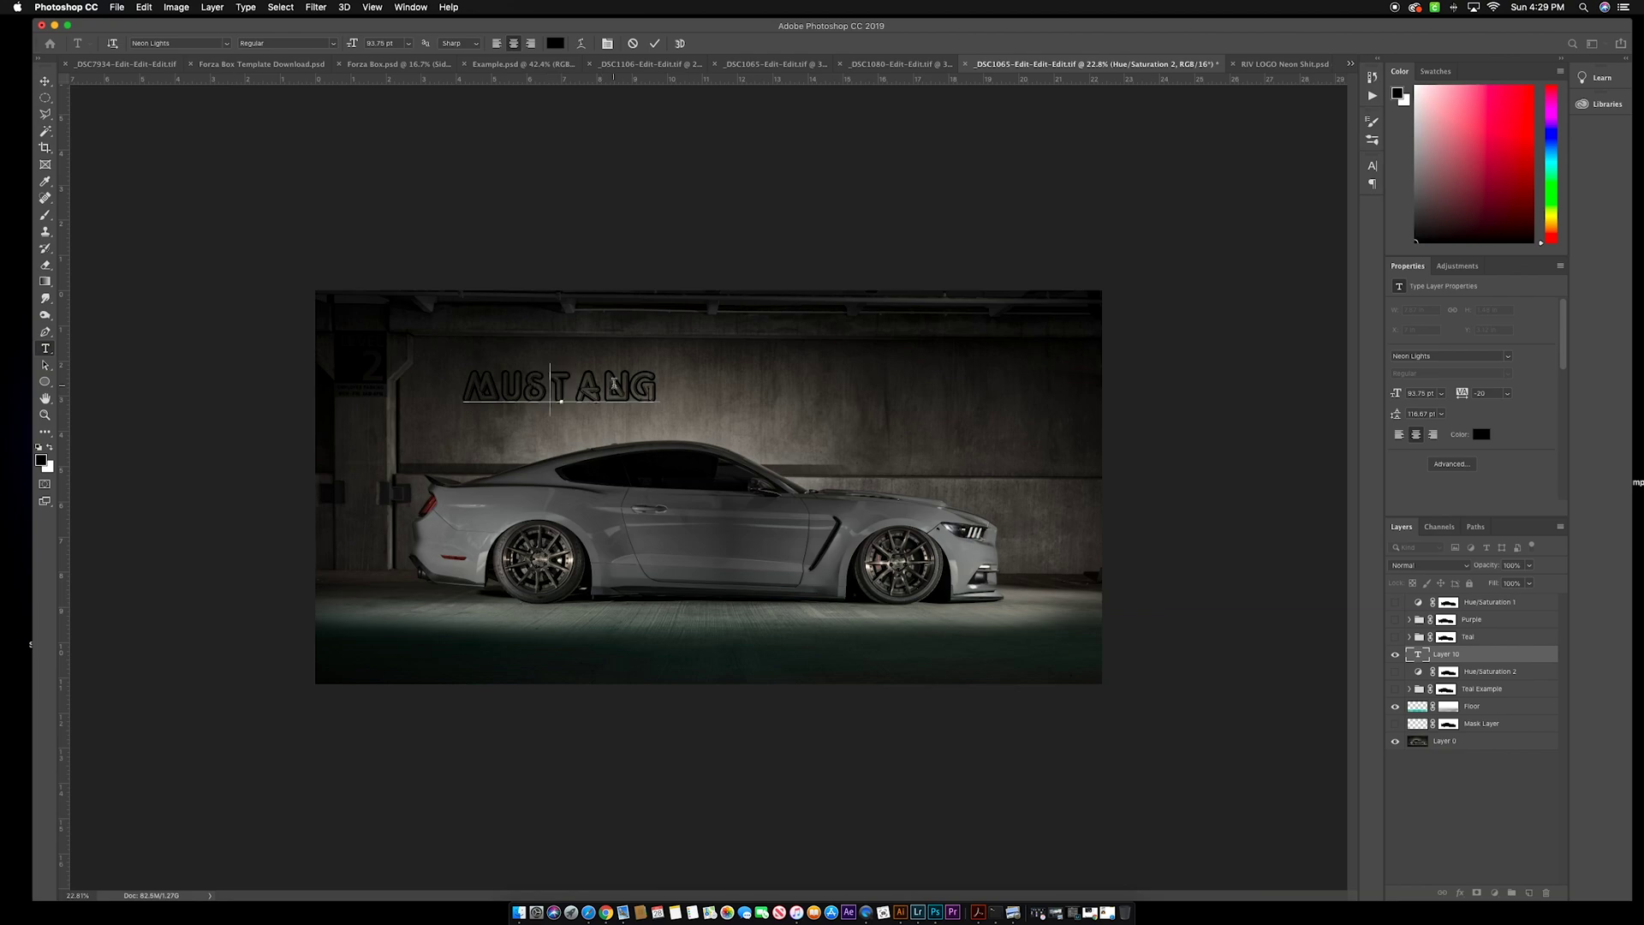
key("alt+Left")
key("alt+Left")
key("alt+Left")
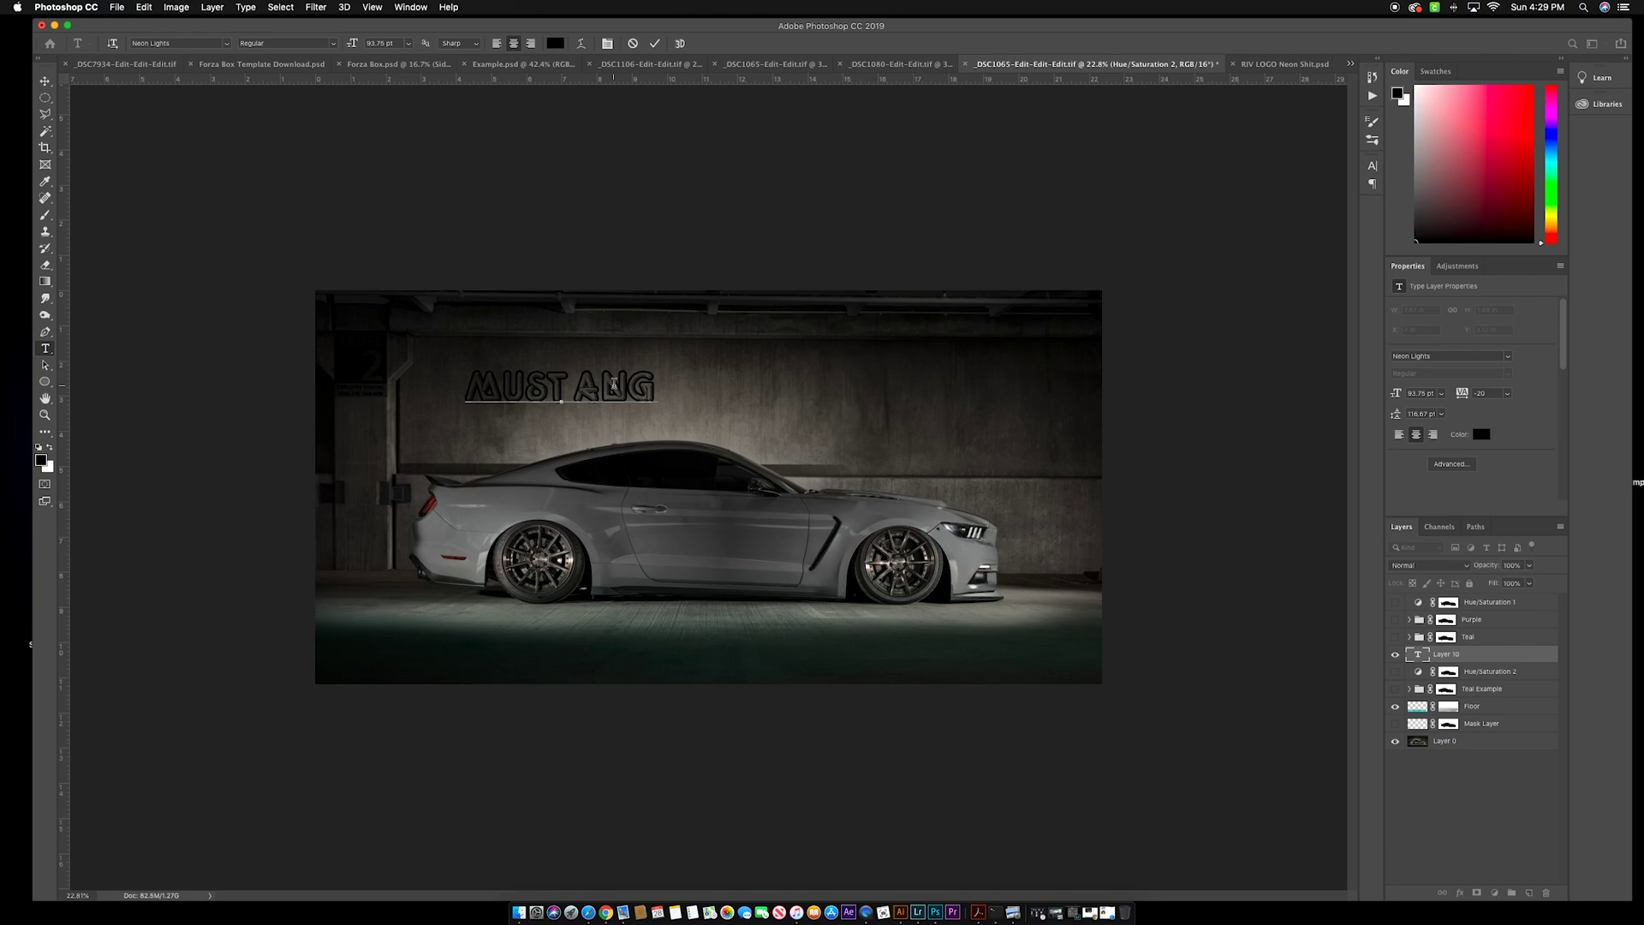
key("Left")
key("Left")
key("Left")
key("Right")
key("Right")
key("Right")
key("Right")
key("Left")
key("alt+Left")
key("alt+Left")
key("alt+Left")
key("alt+Left")
key("Right")
key("Right")
key("Left")
key("alt+Left")
key("Left")
key("Left")
key("Right")
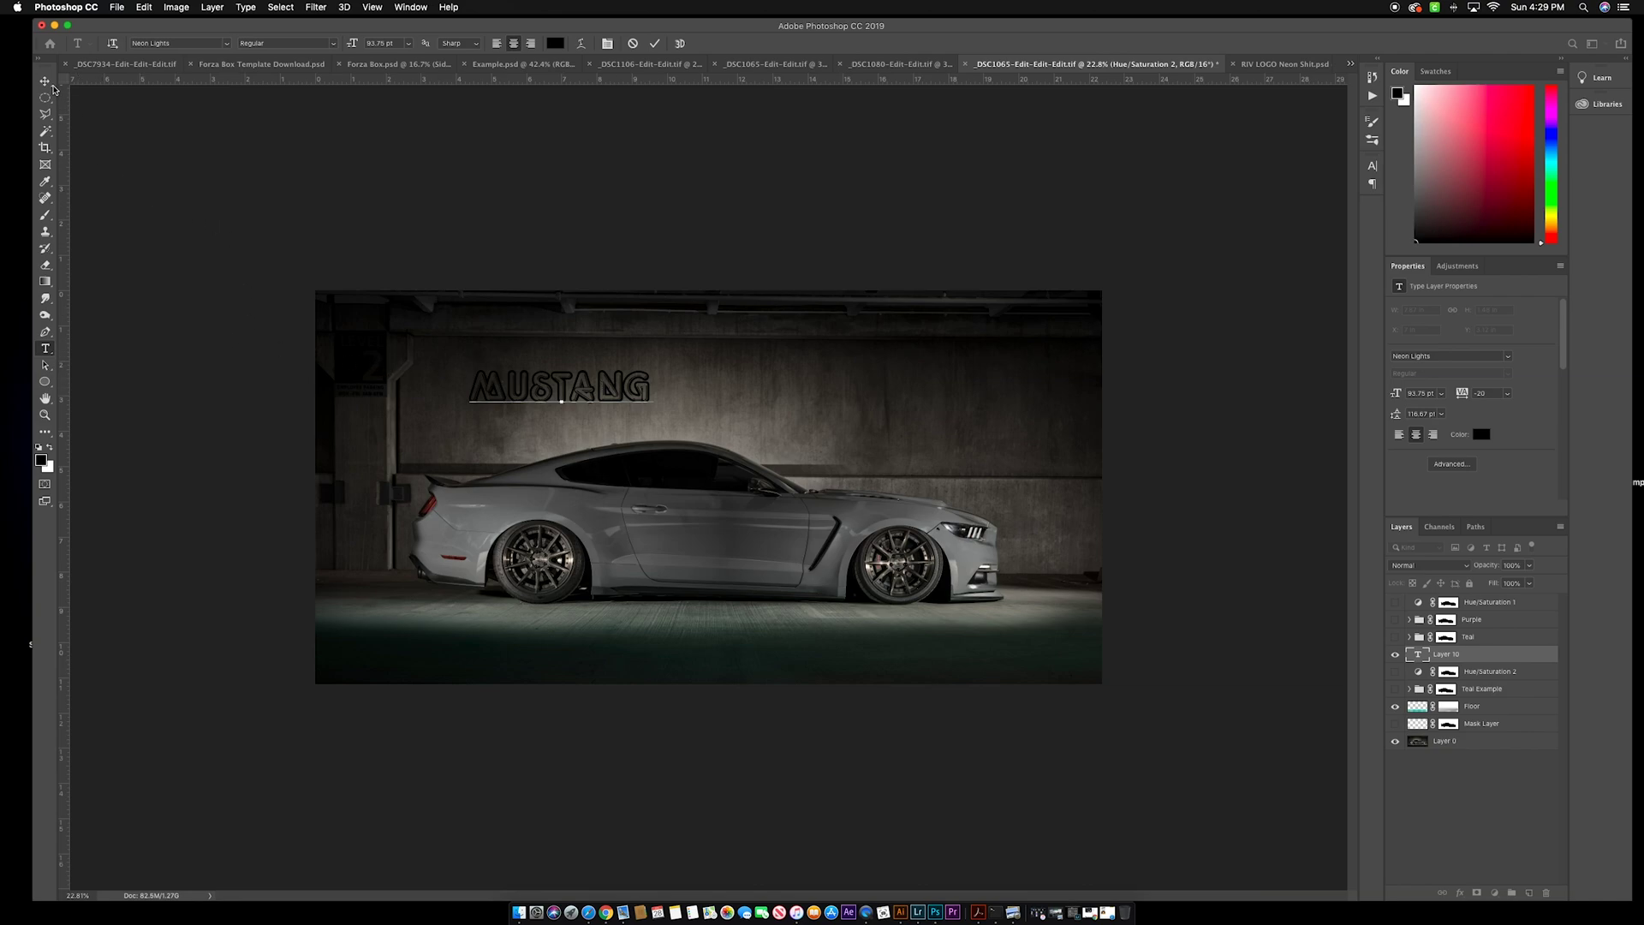
Enlarge the MUSTANG text to about 208 pt and position it across the wall just above the car's roof
left_click(46, 81)
key("super+t")
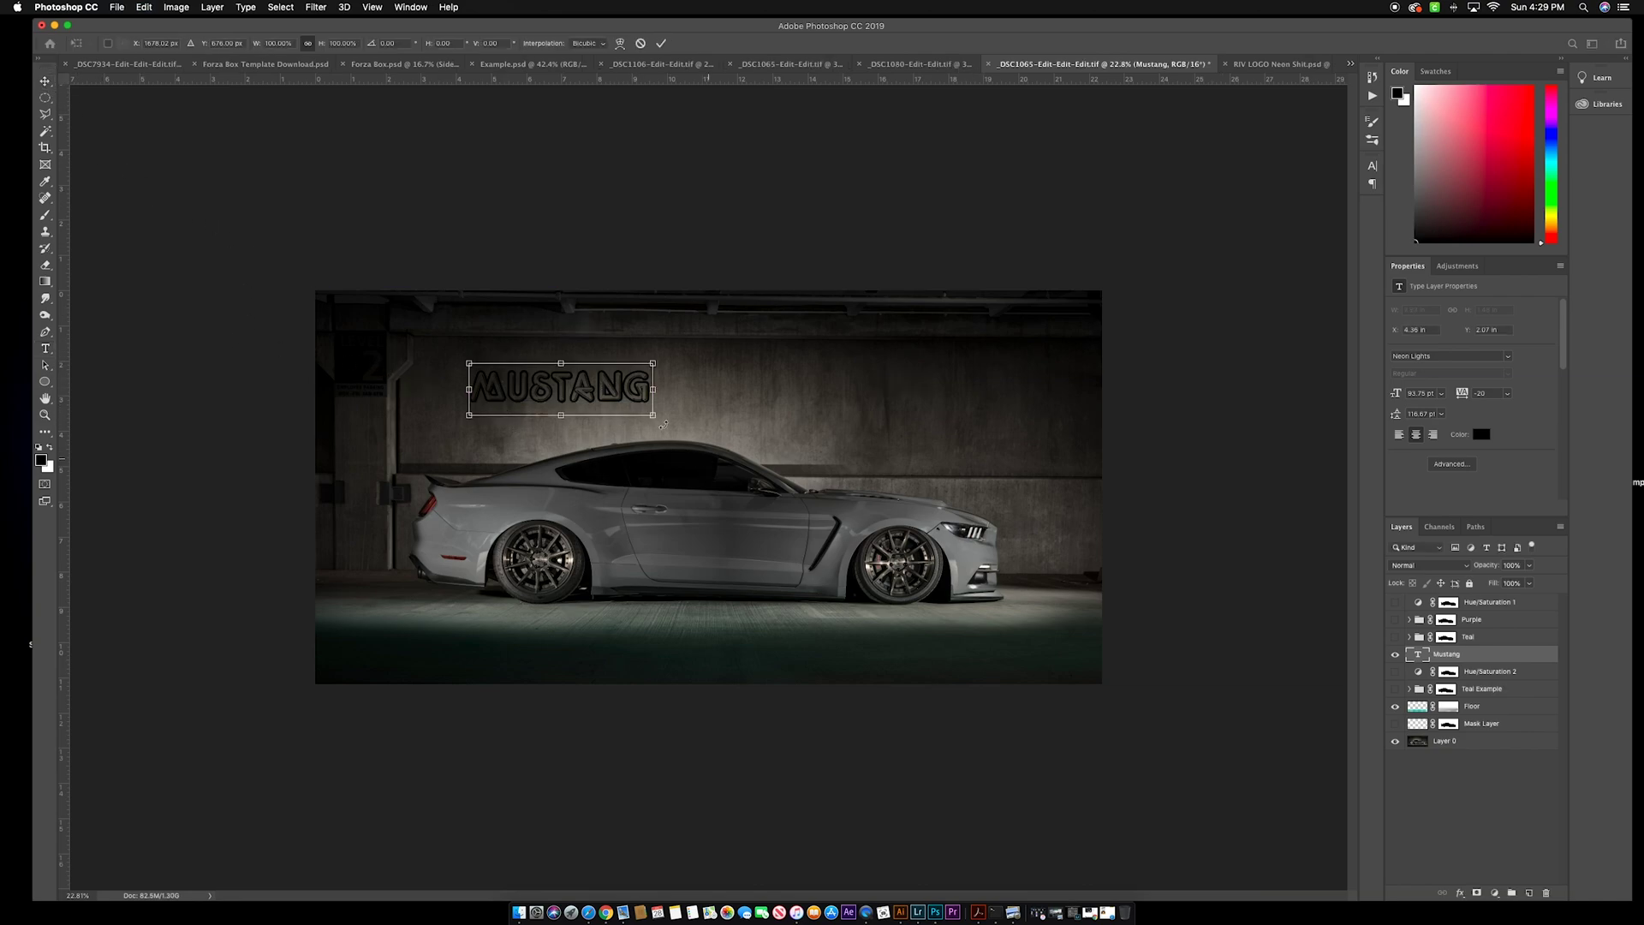
left_click_drag(655, 416, 860, 498)
left_click_drag(781, 447, 796, 445)
key("Return")
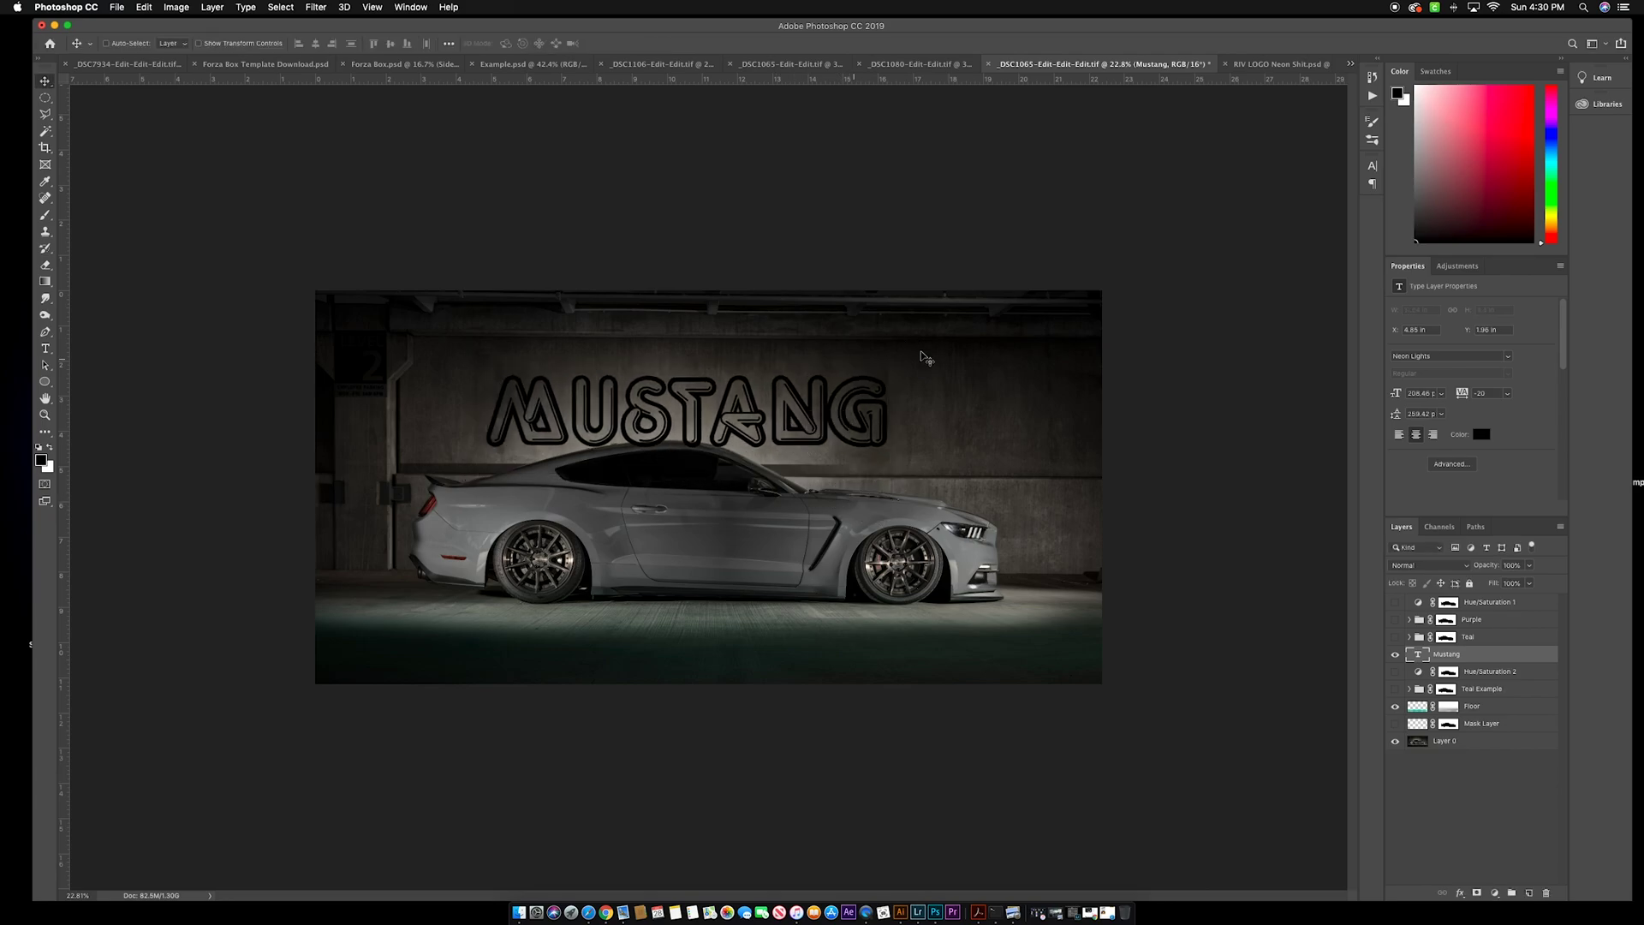
Run the recorded Neon action on the Mustang text layer to give it the teal neon effects
left_click(1371, 95)
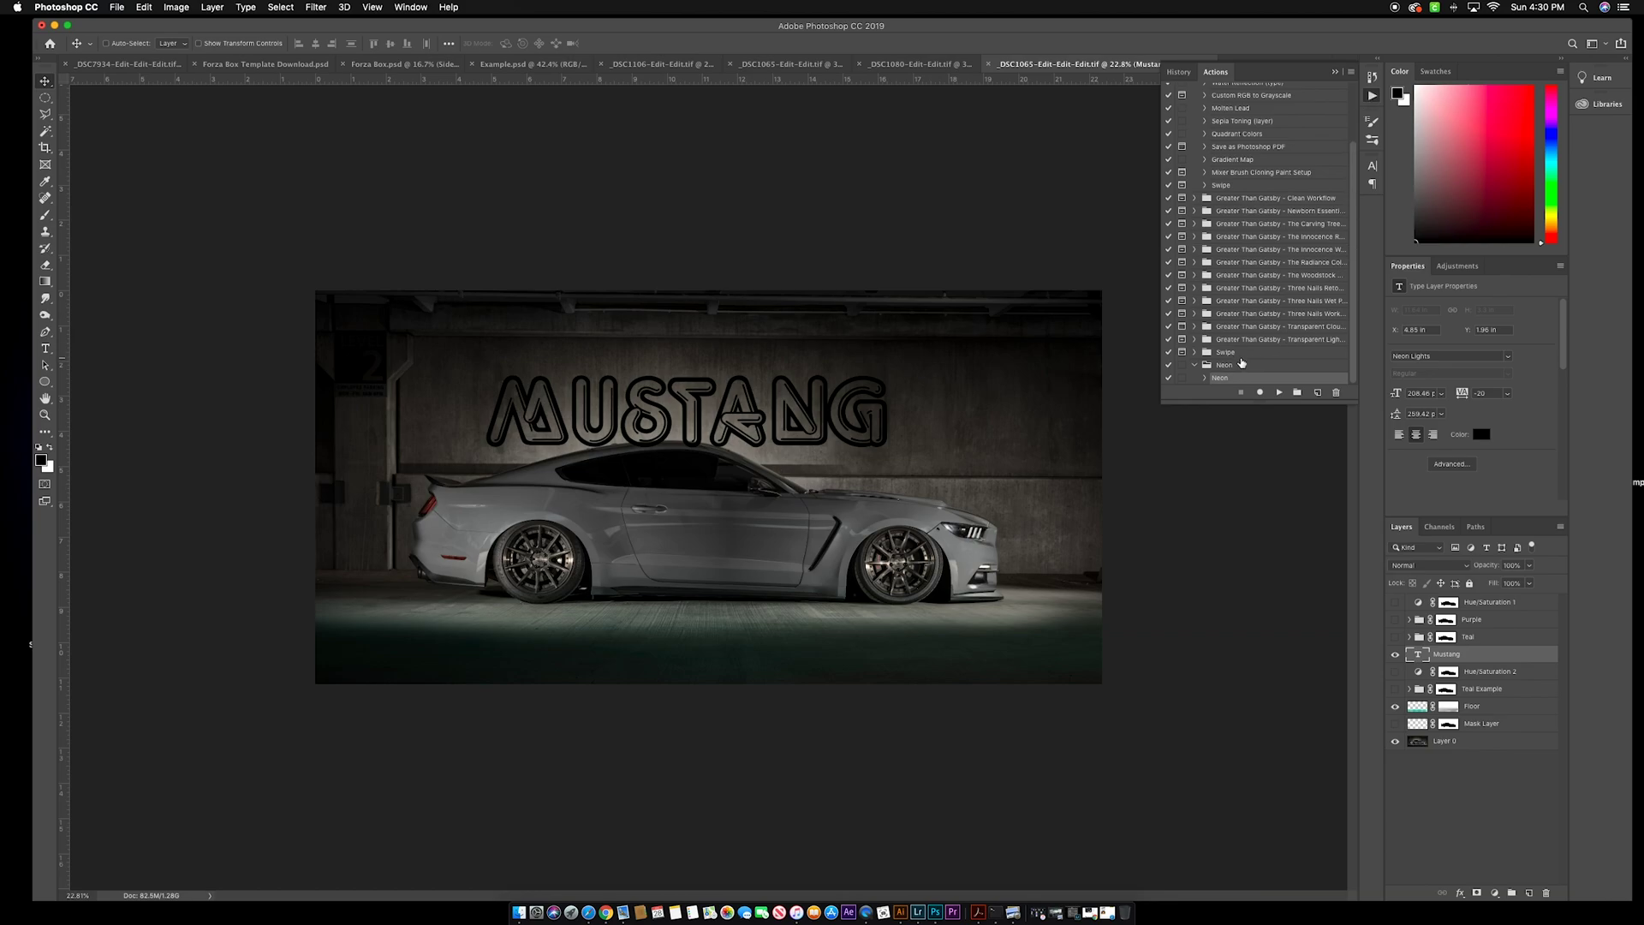
left_click(1280, 392)
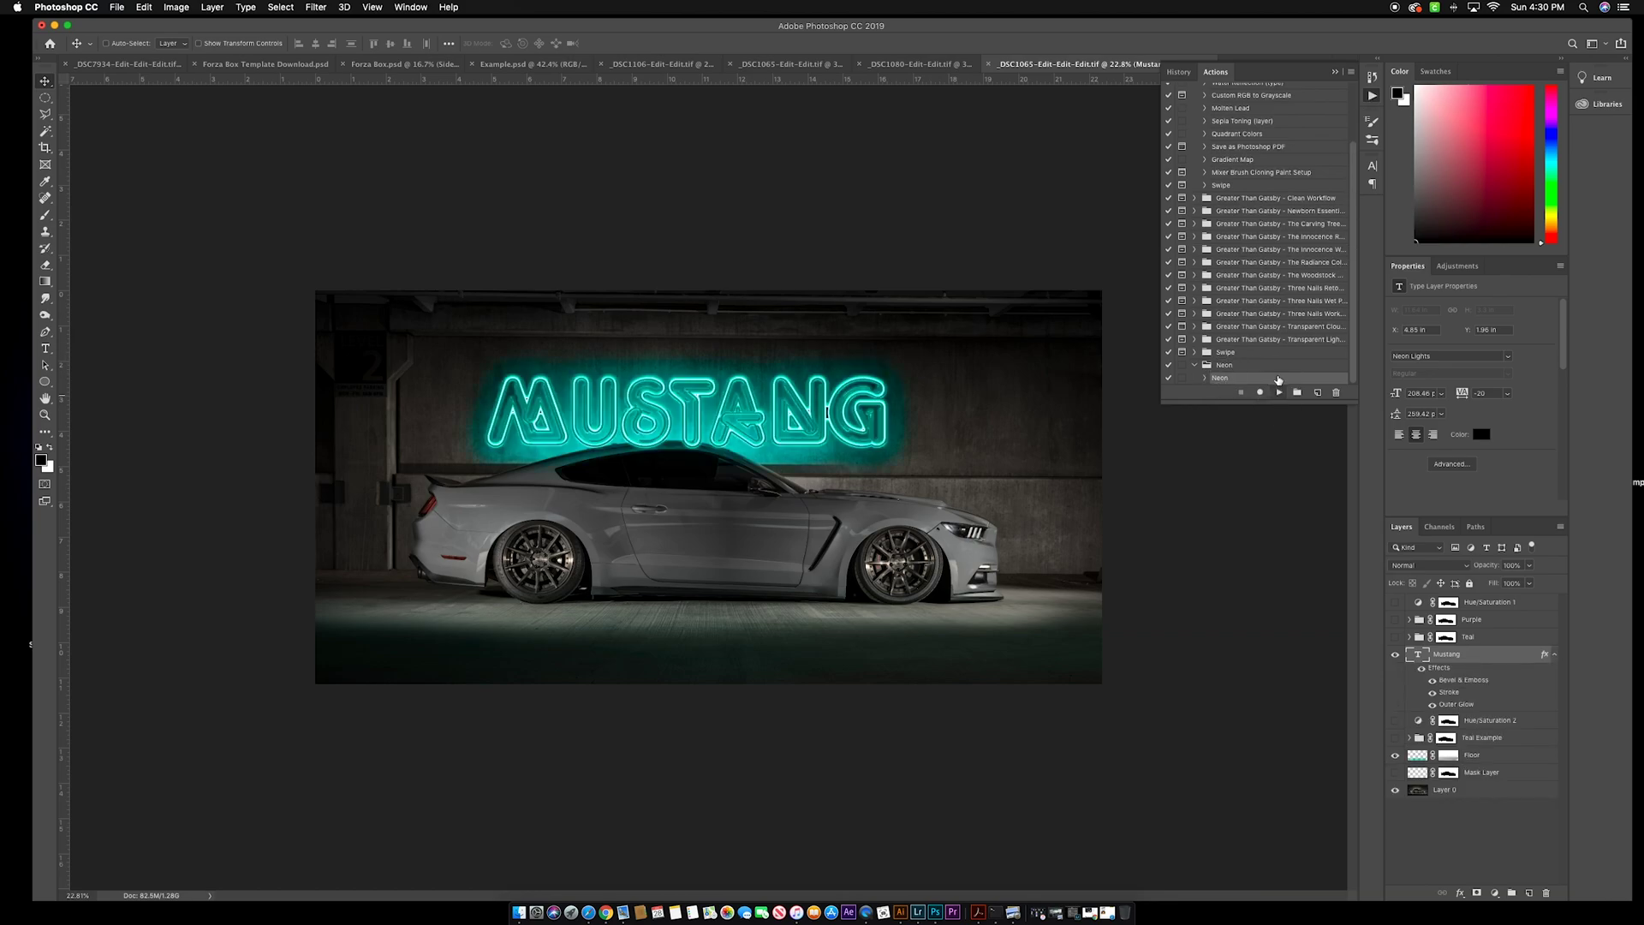
left_click(1335, 72)
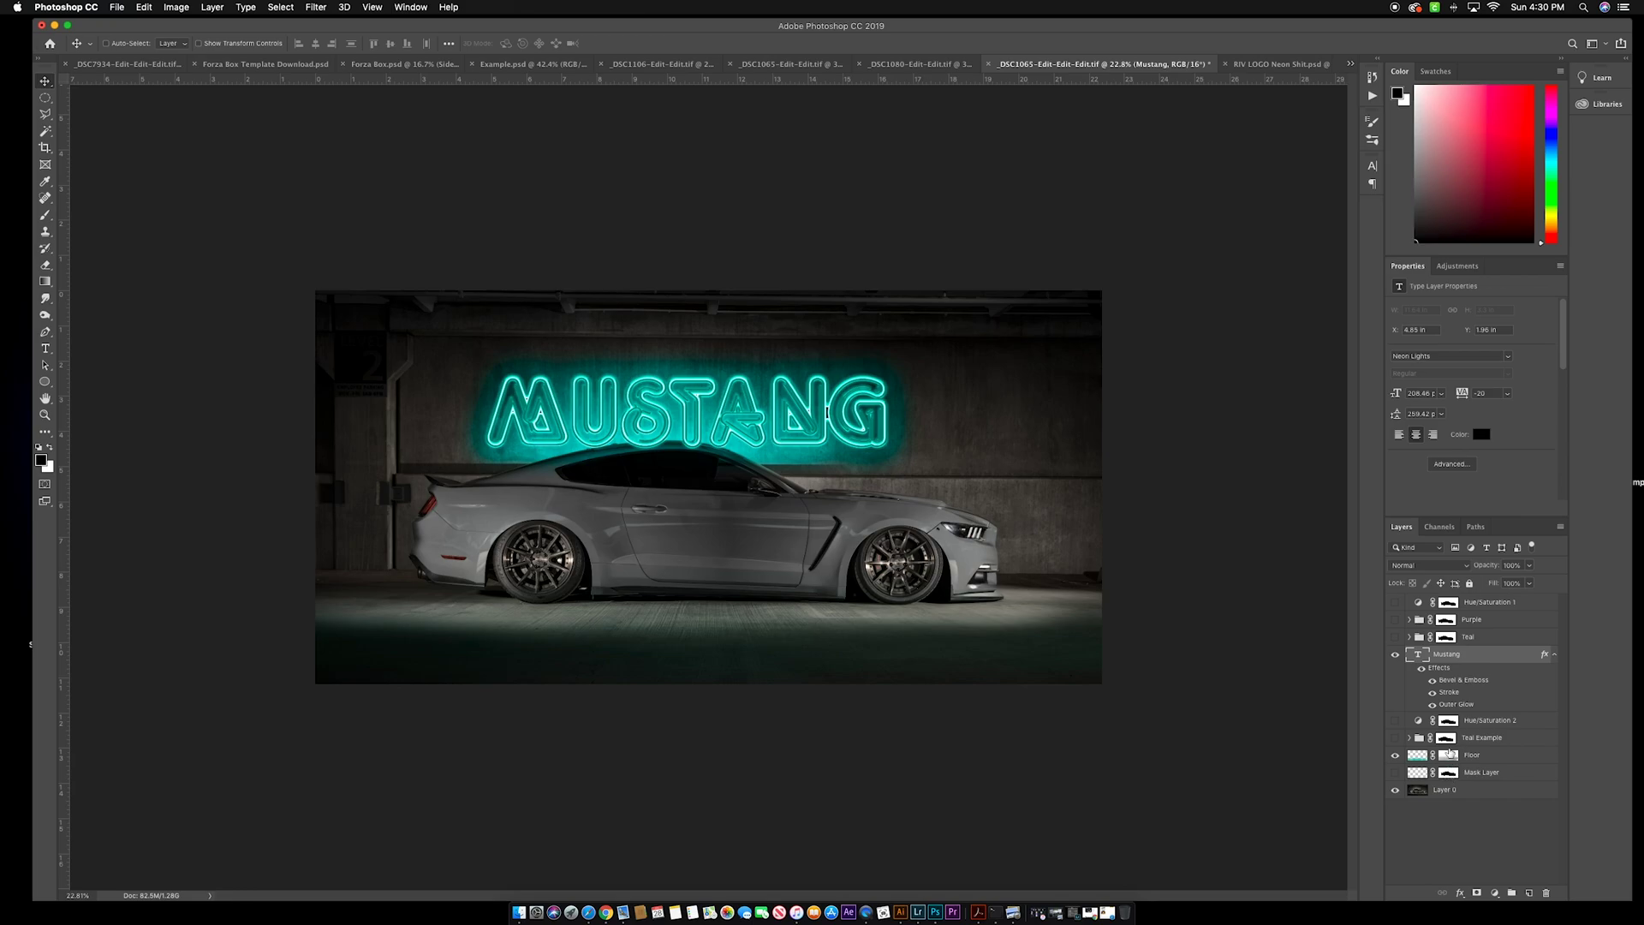
Swap the 5.0 sign for the Mustang text inside the visible Teal Example group, using the Mask Layer's car mask and hiding the Vector Smart Object
left_click_drag(1447, 743, 1456, 663)
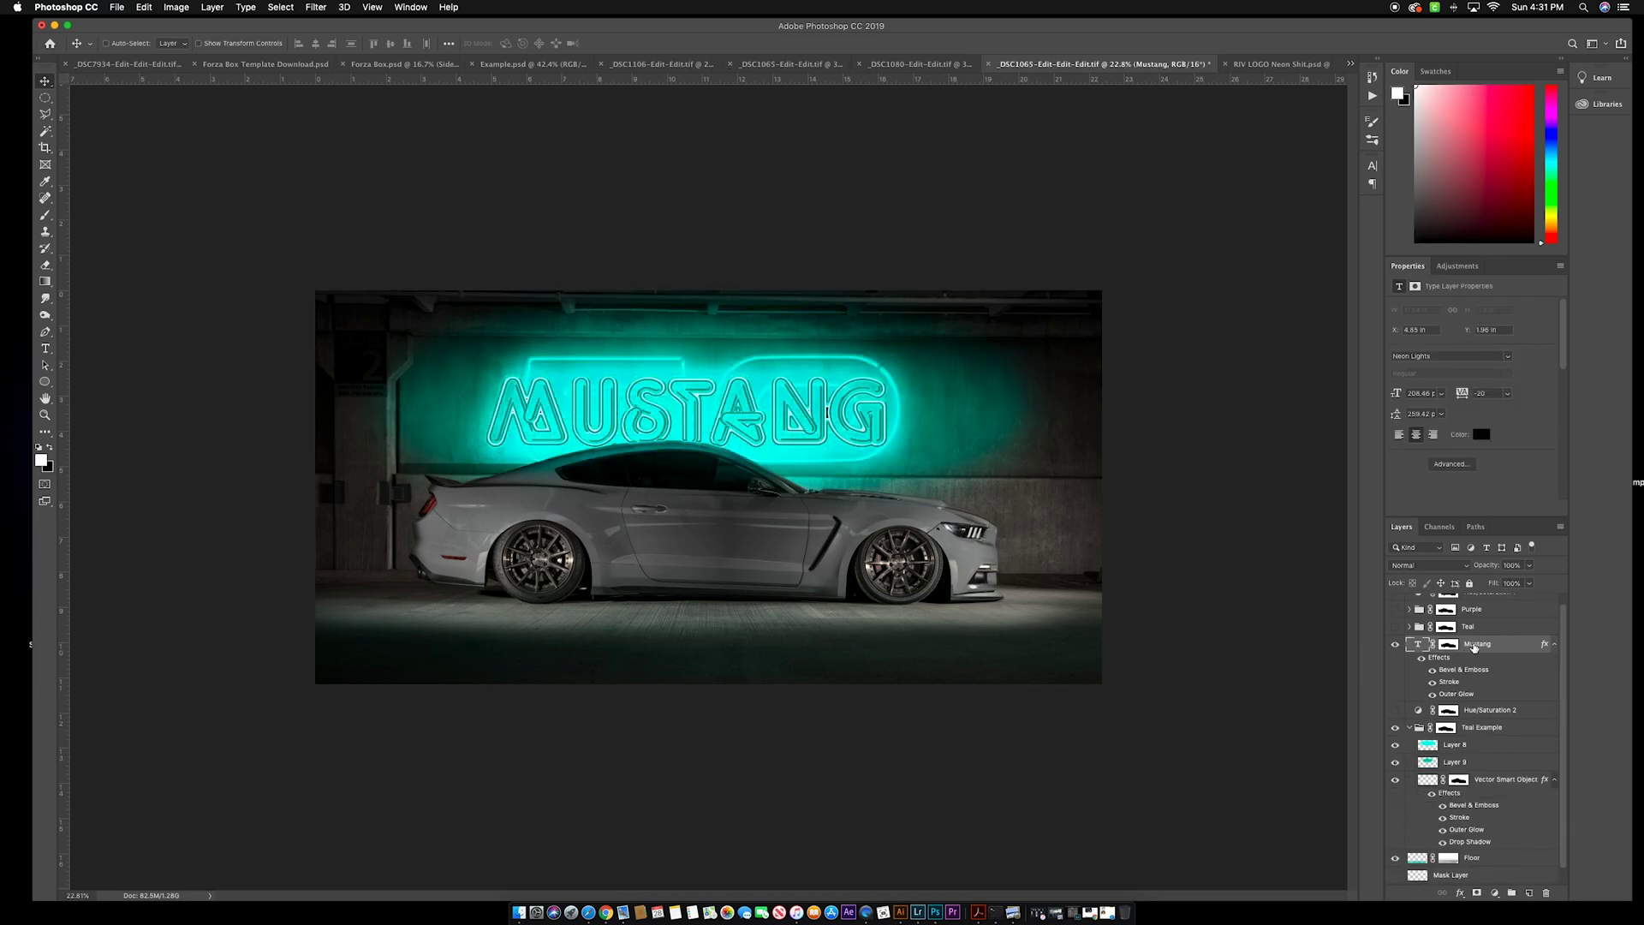
left_click_drag(1474, 648, 1474, 768)
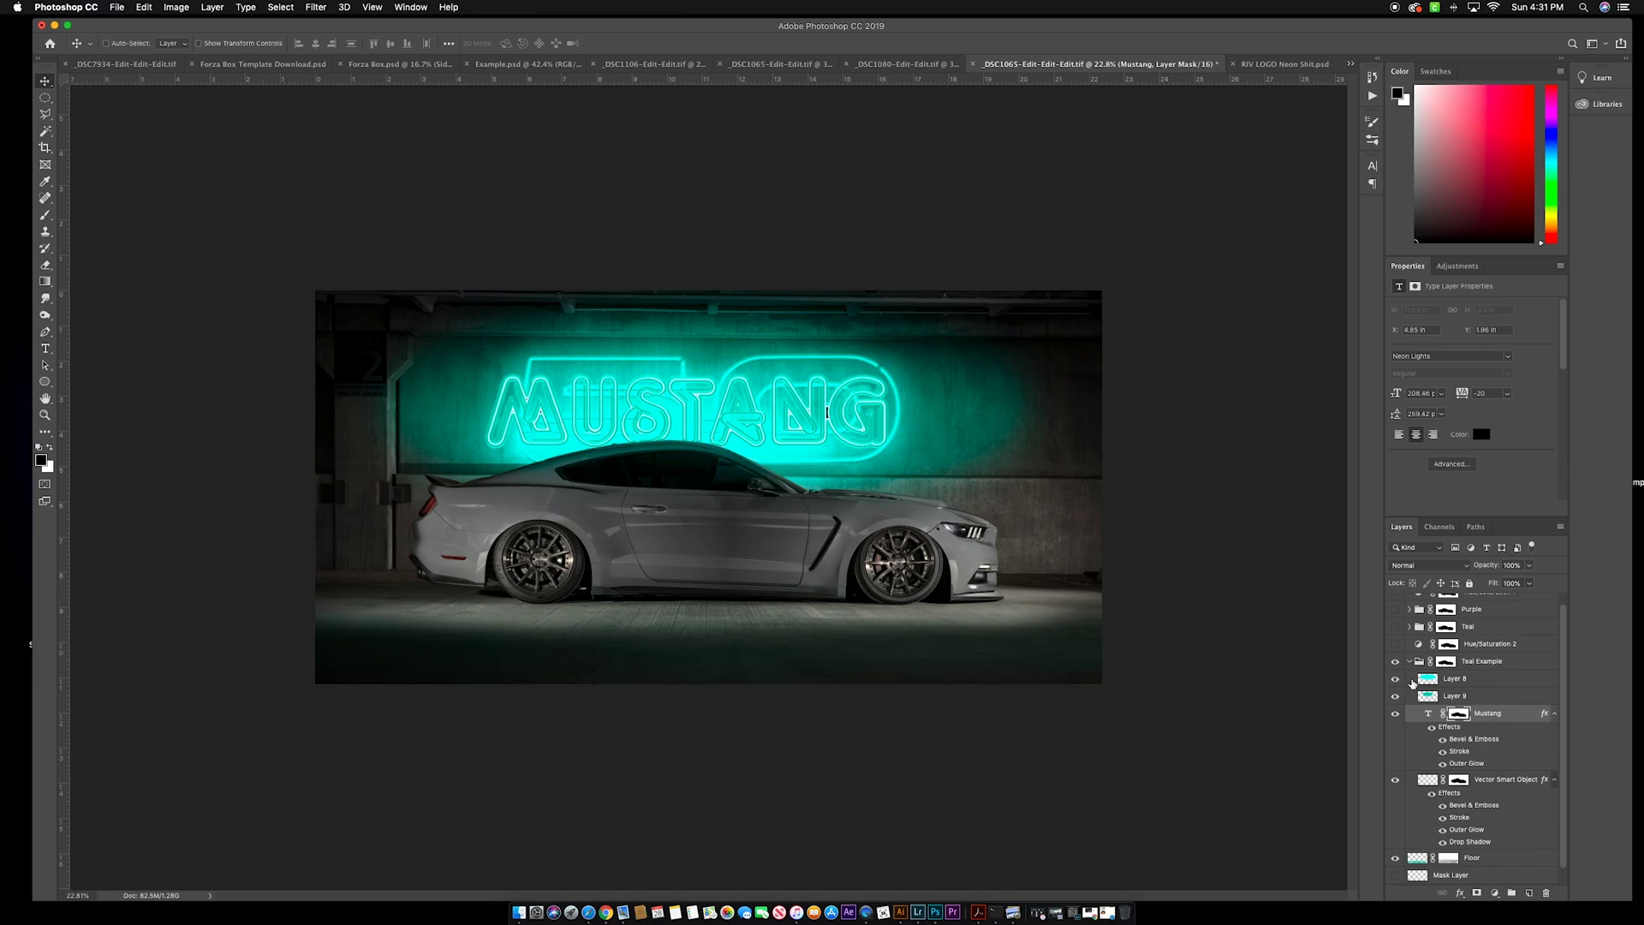
left_click(1395, 780)
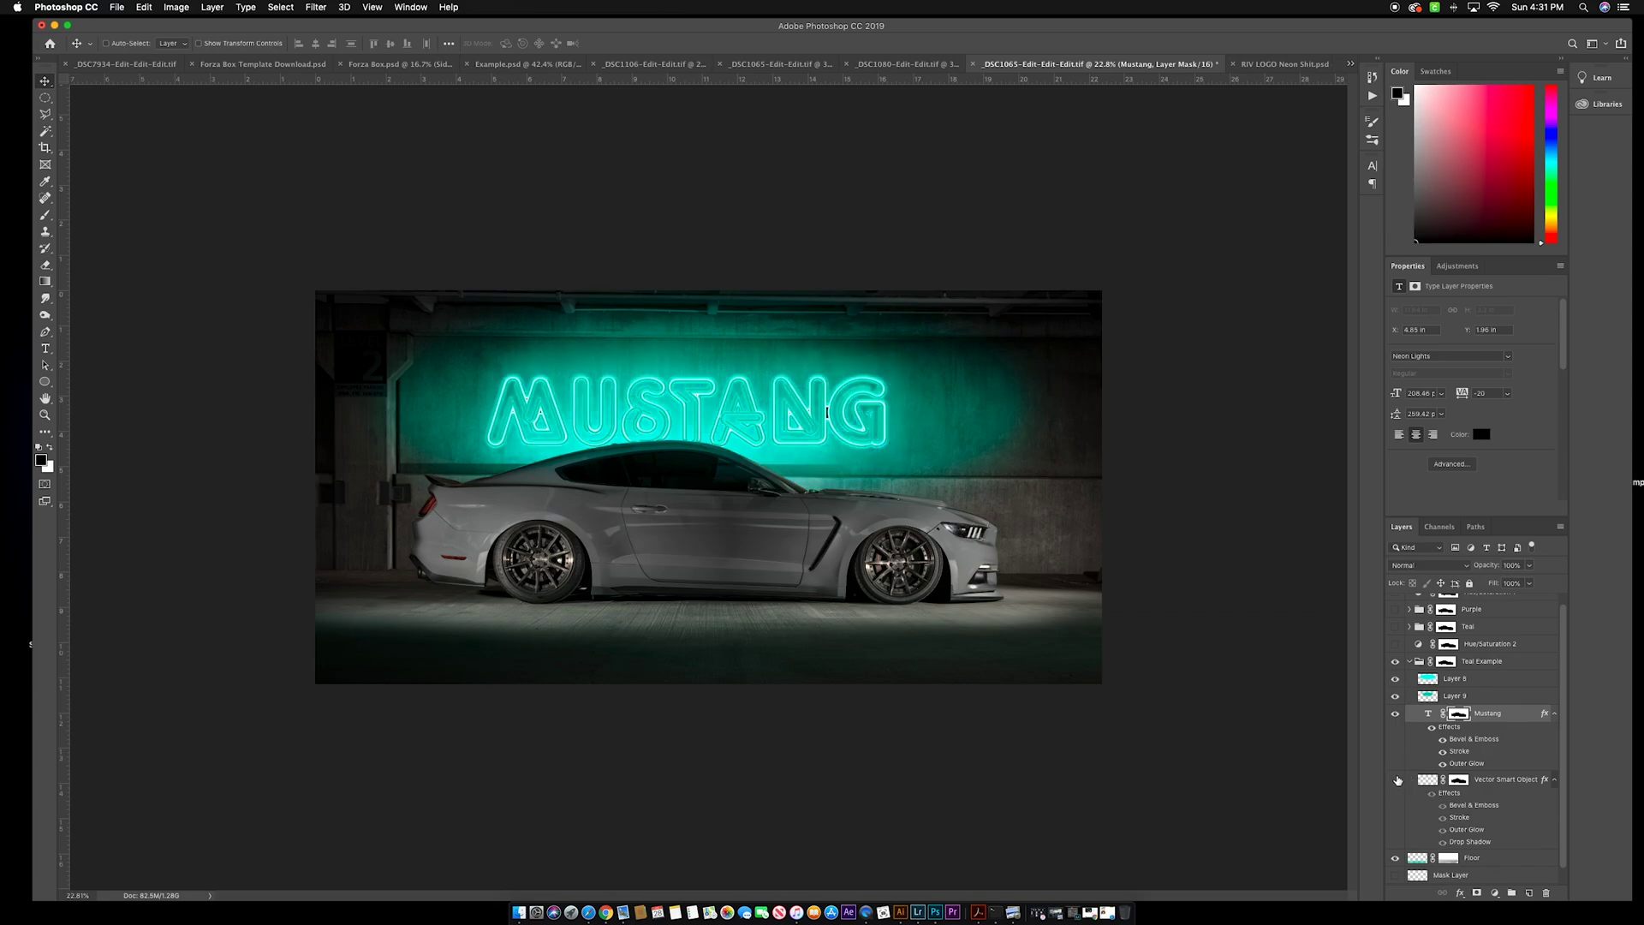
left_click(1409, 662)
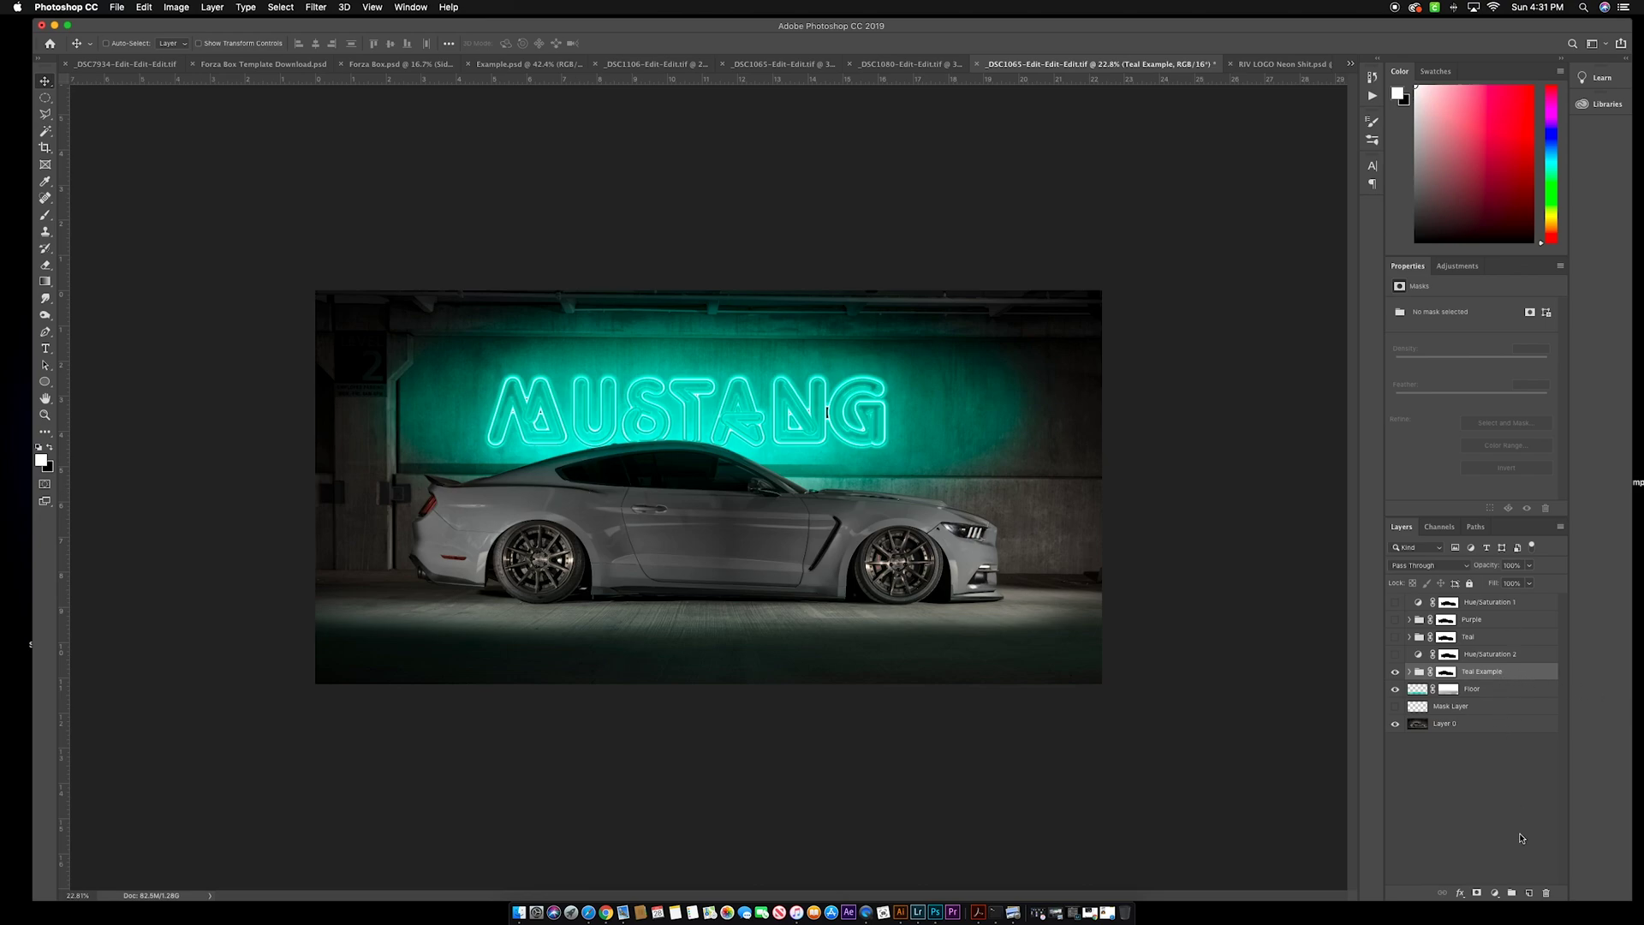
Add a Curves adjustment layer above the Teal Example group and darken the midtones, pulling input about 148 down to output about 110
left_click(1463, 267)
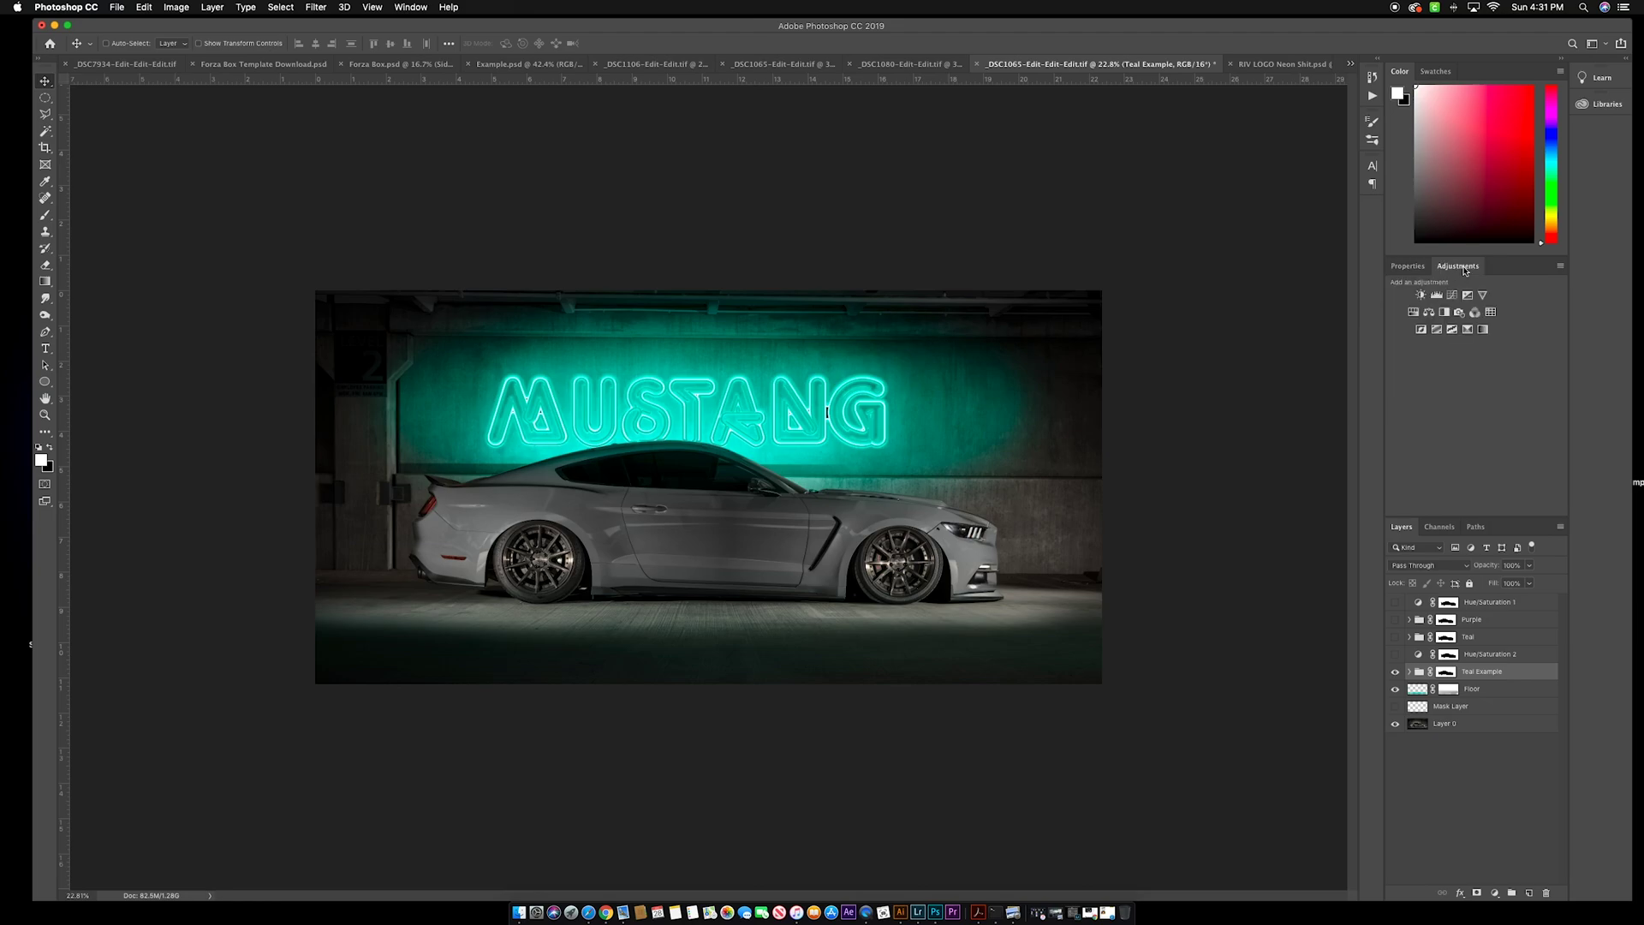
left_click(1453, 297)
left_click(1481, 671)
left_click_drag(1491, 396, 1494, 412)
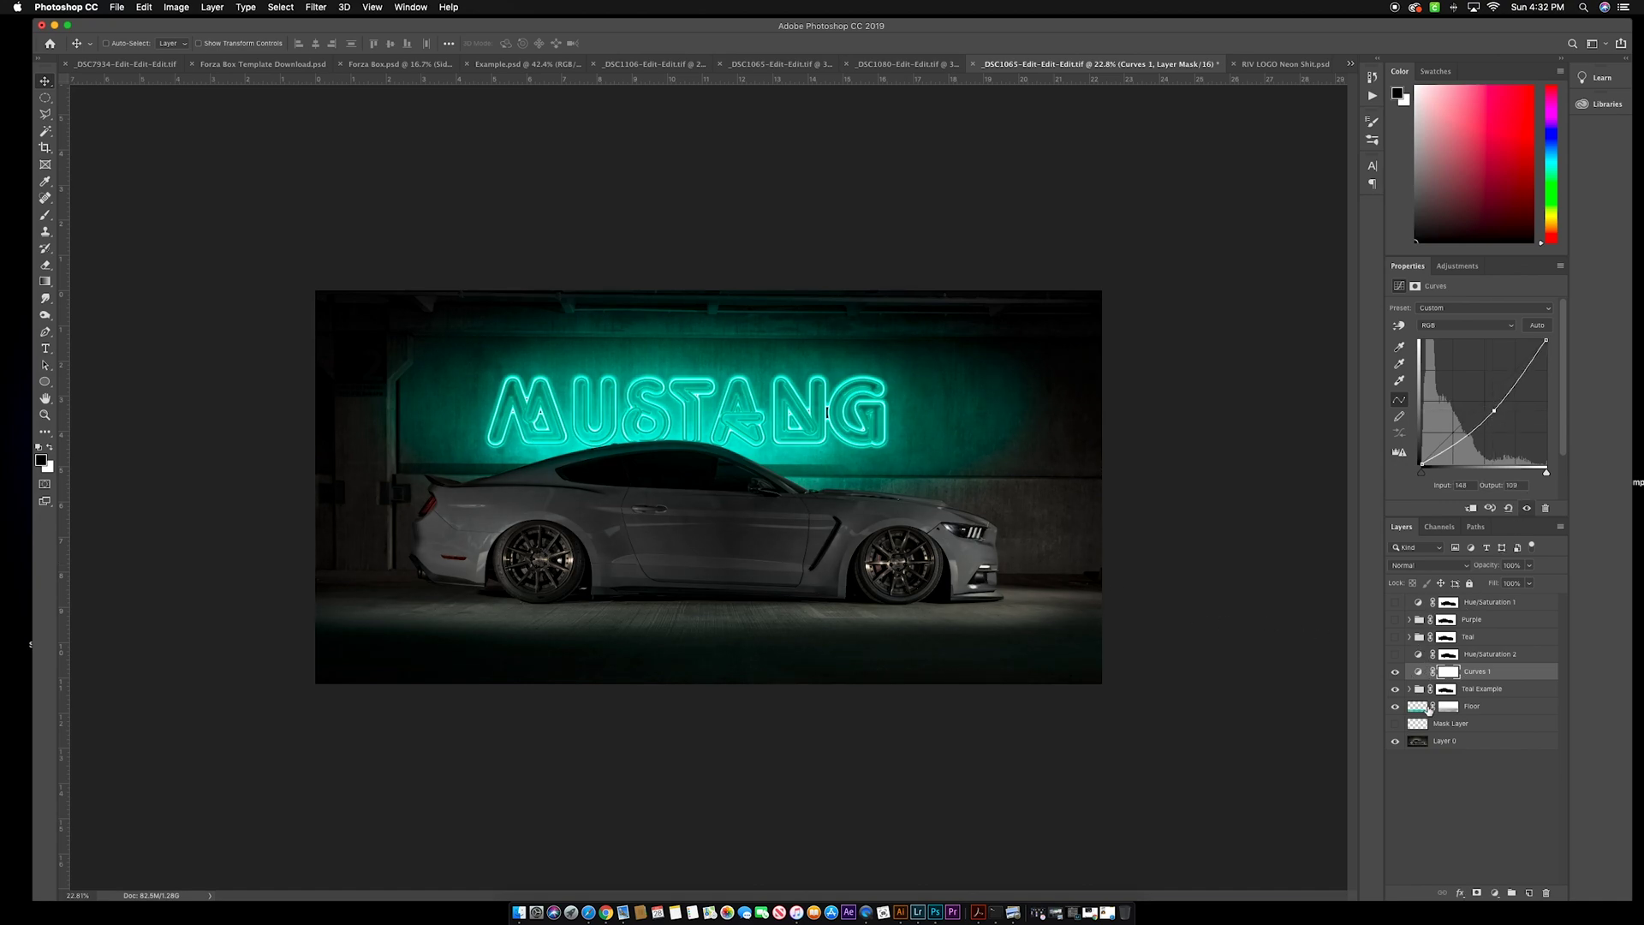
Hide the Mustang text layer and show the 5.0 Vector Smart Object inside the Teal Example group, leaving the group collapsed
left_click(1409, 689)
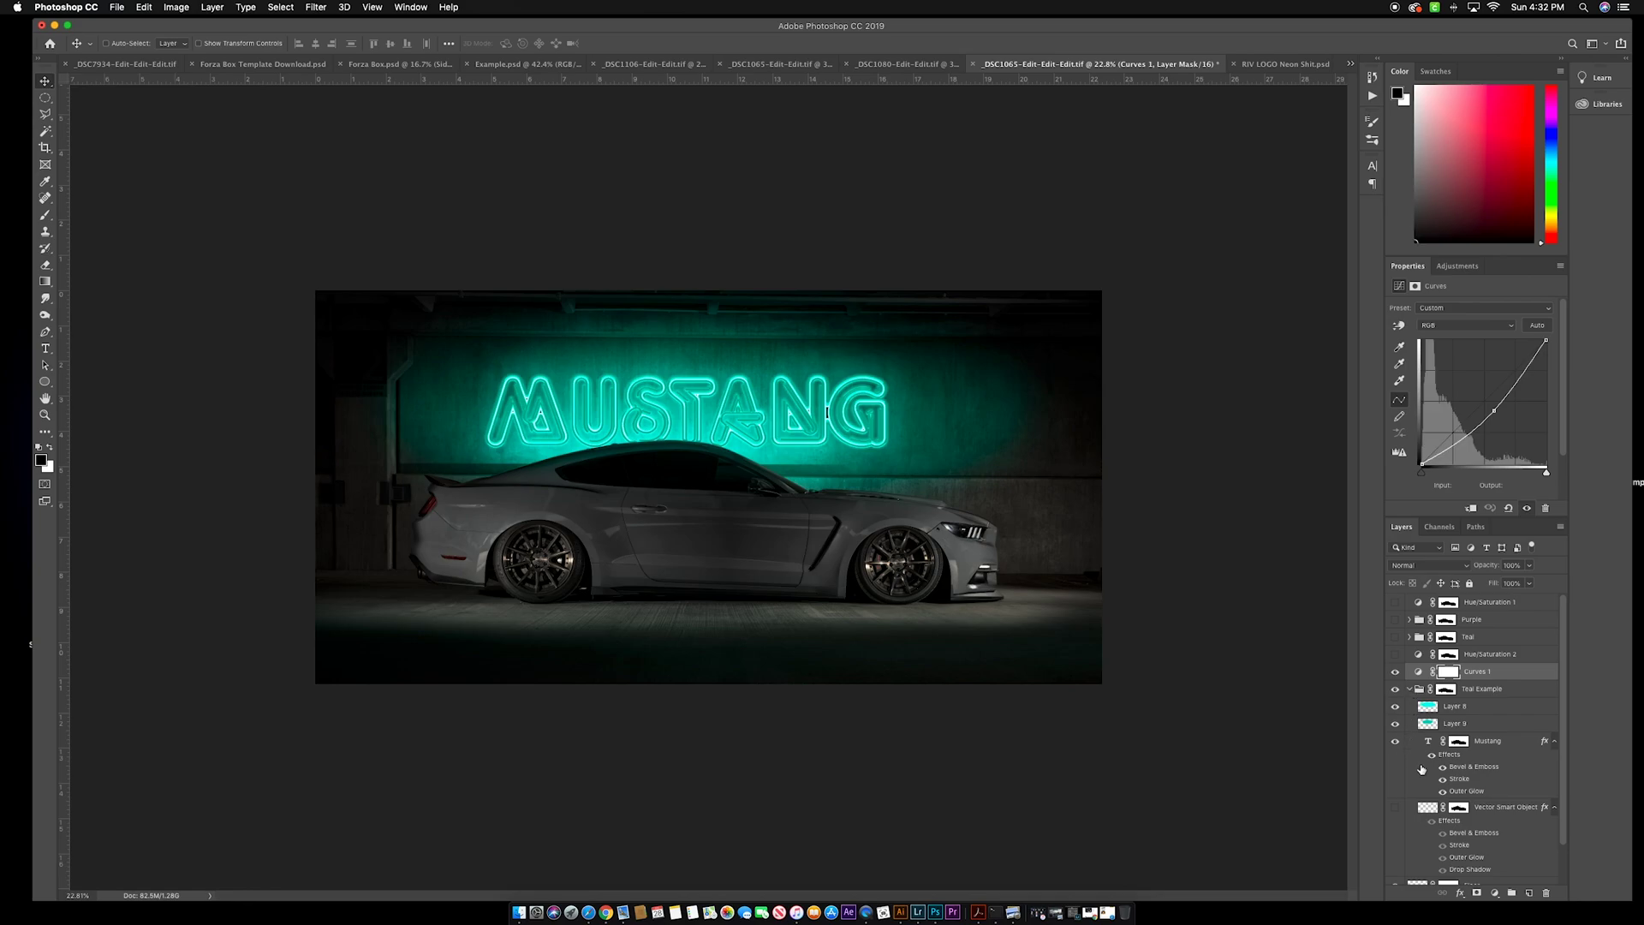
left_click(1395, 741)
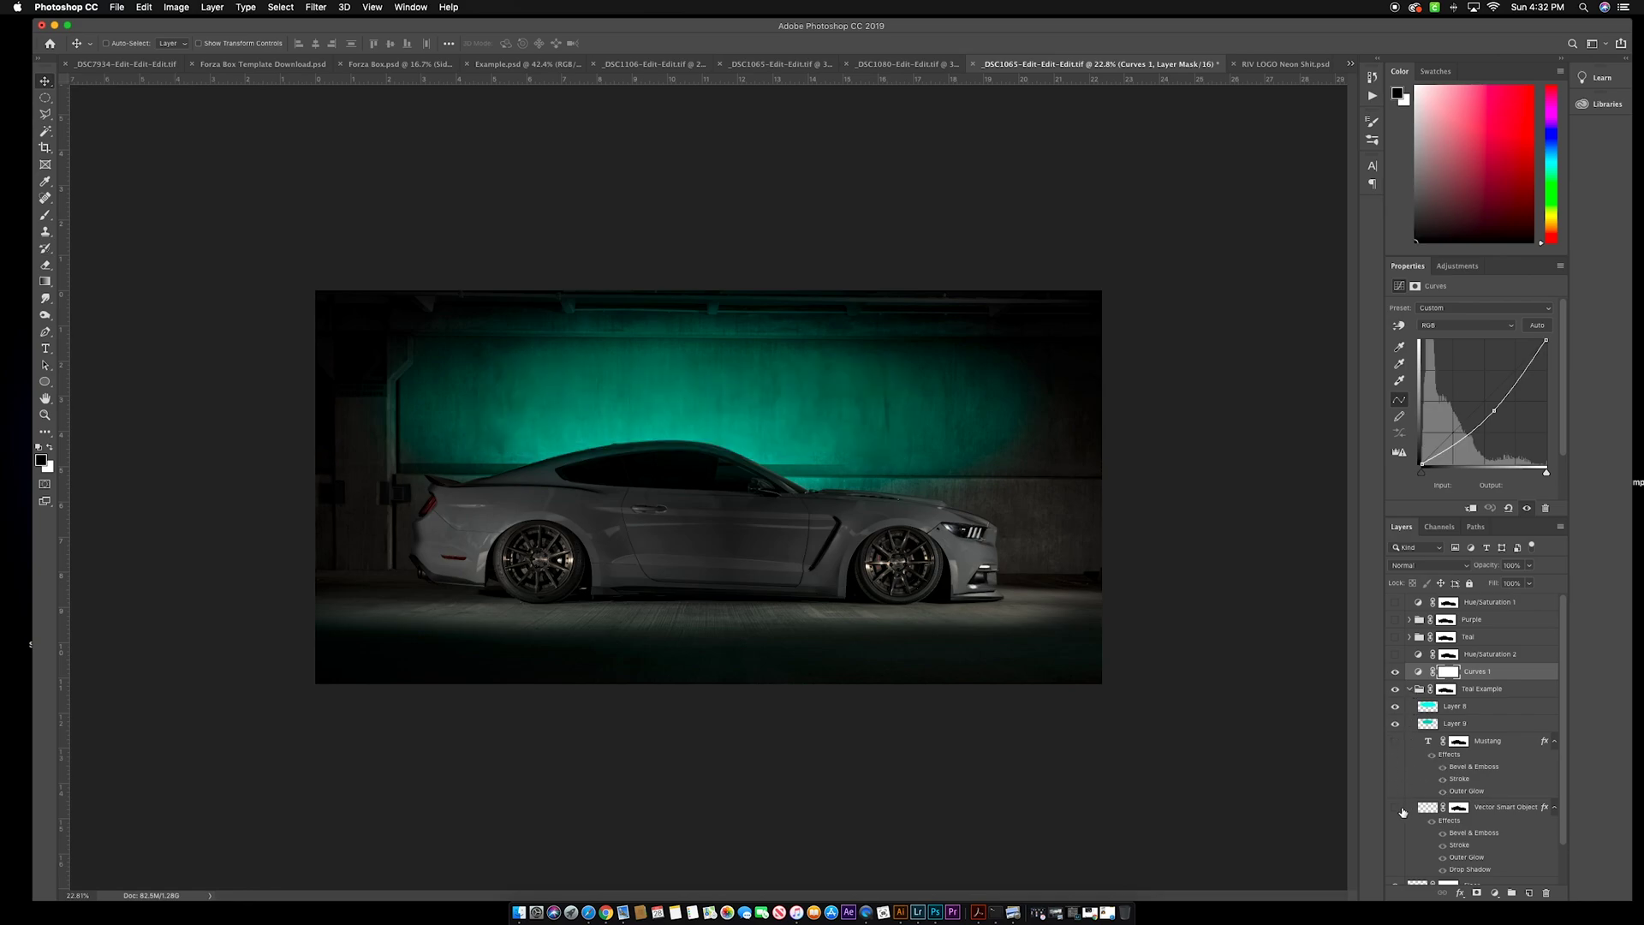
left_click(1395, 807)
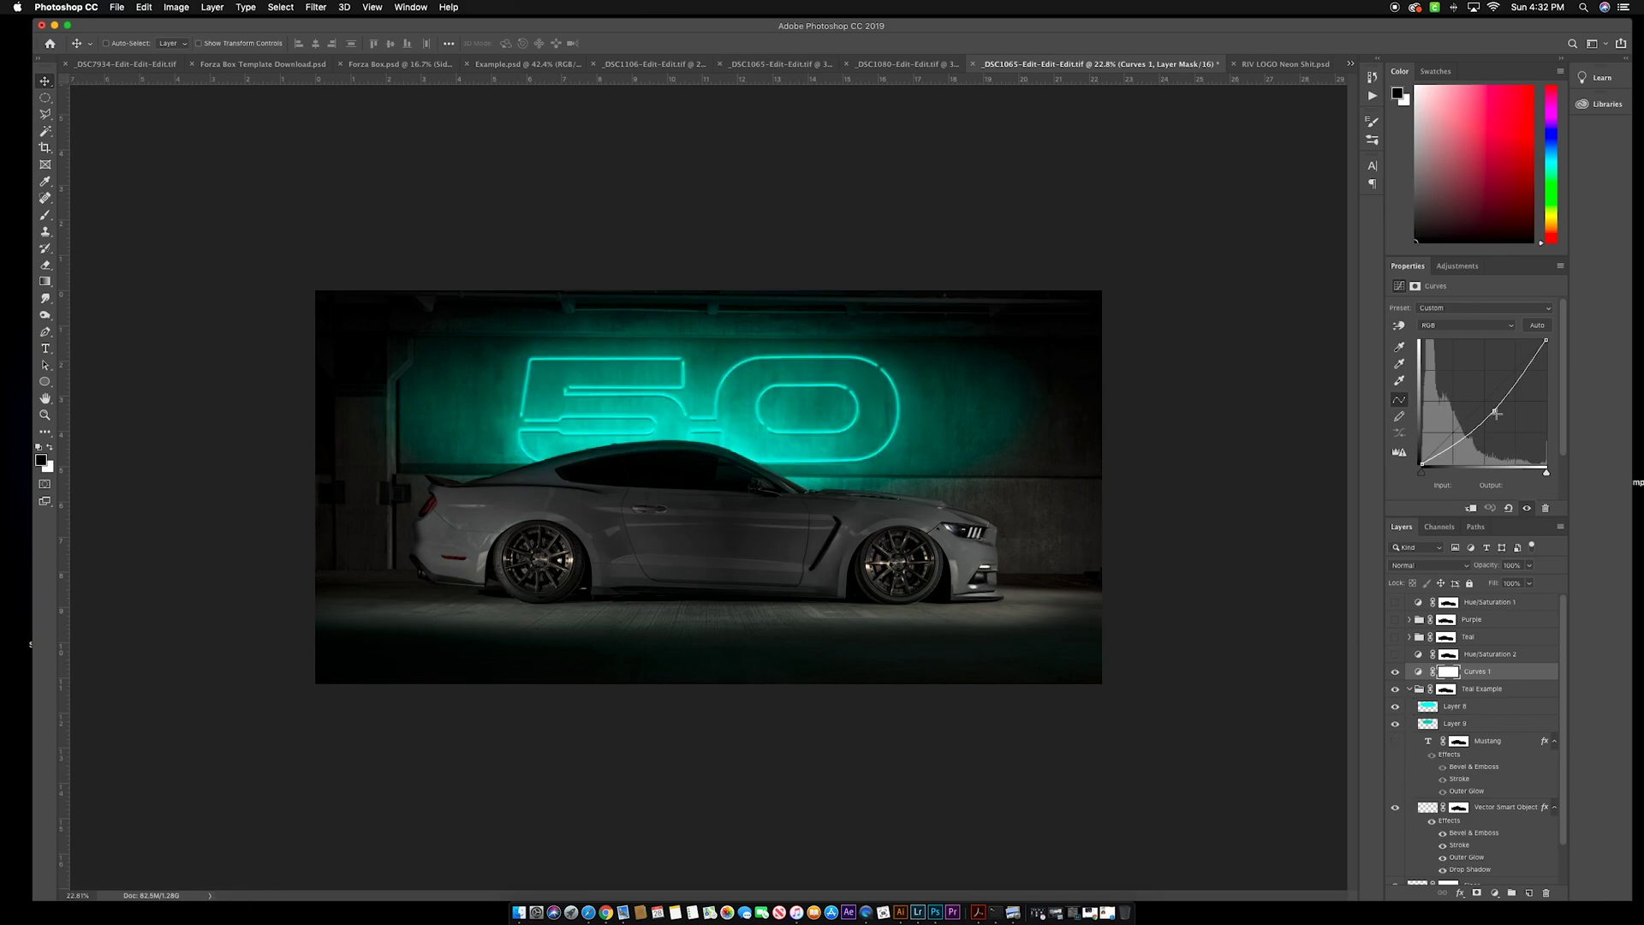
left_click(1449, 673)
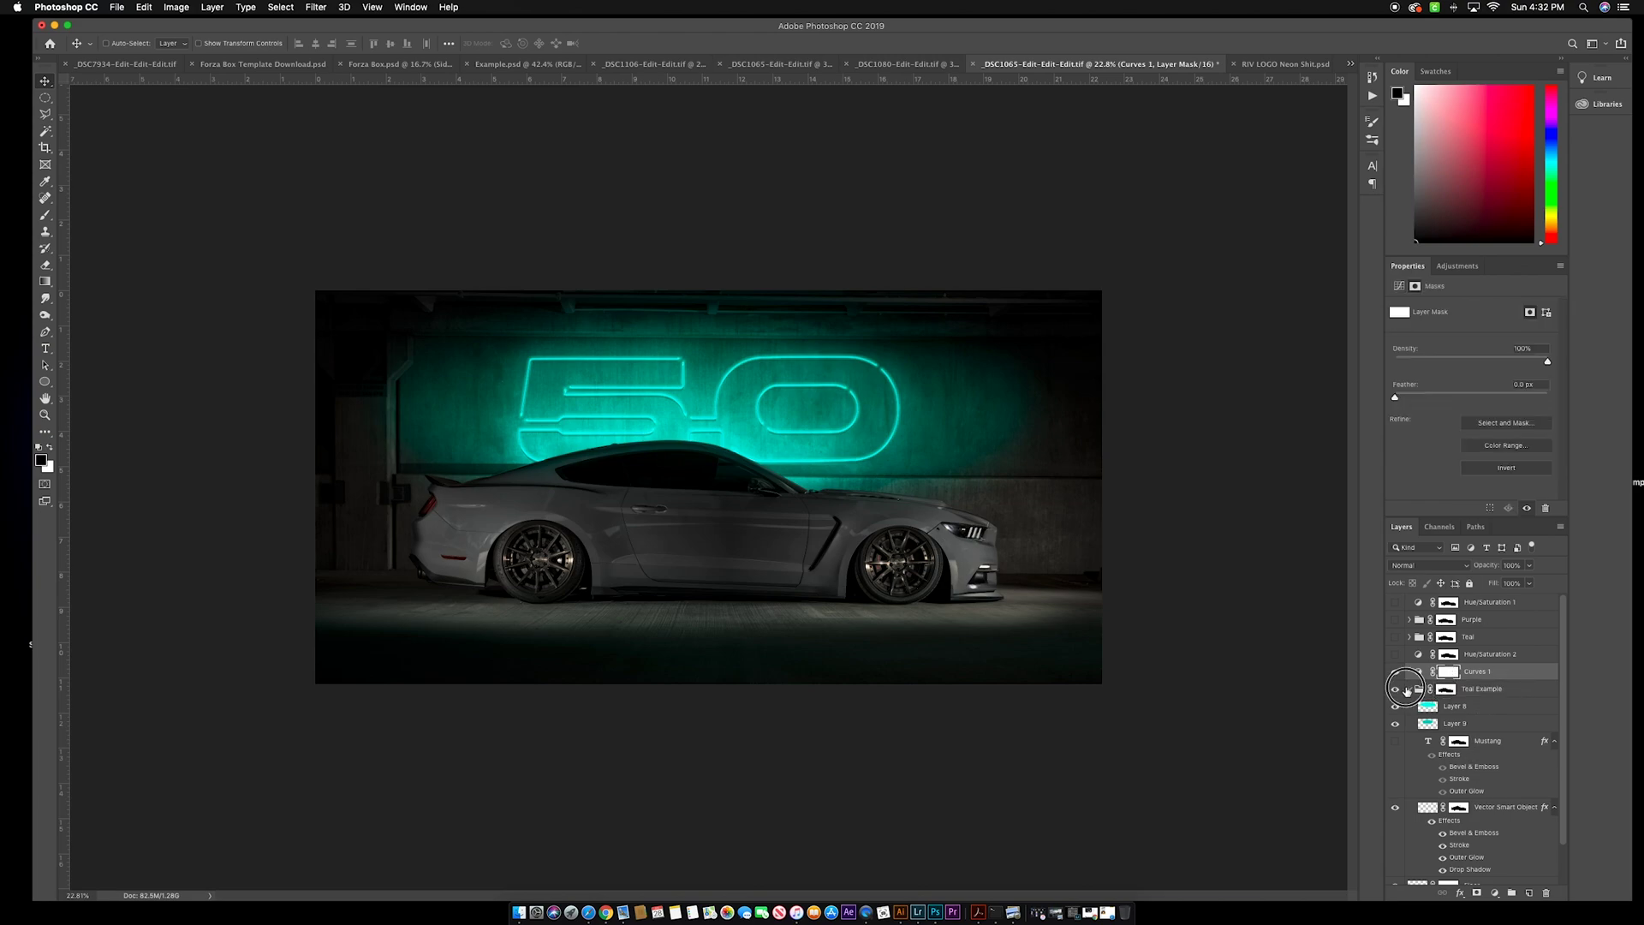
left_click(1419, 689)
left_click(1410, 690)
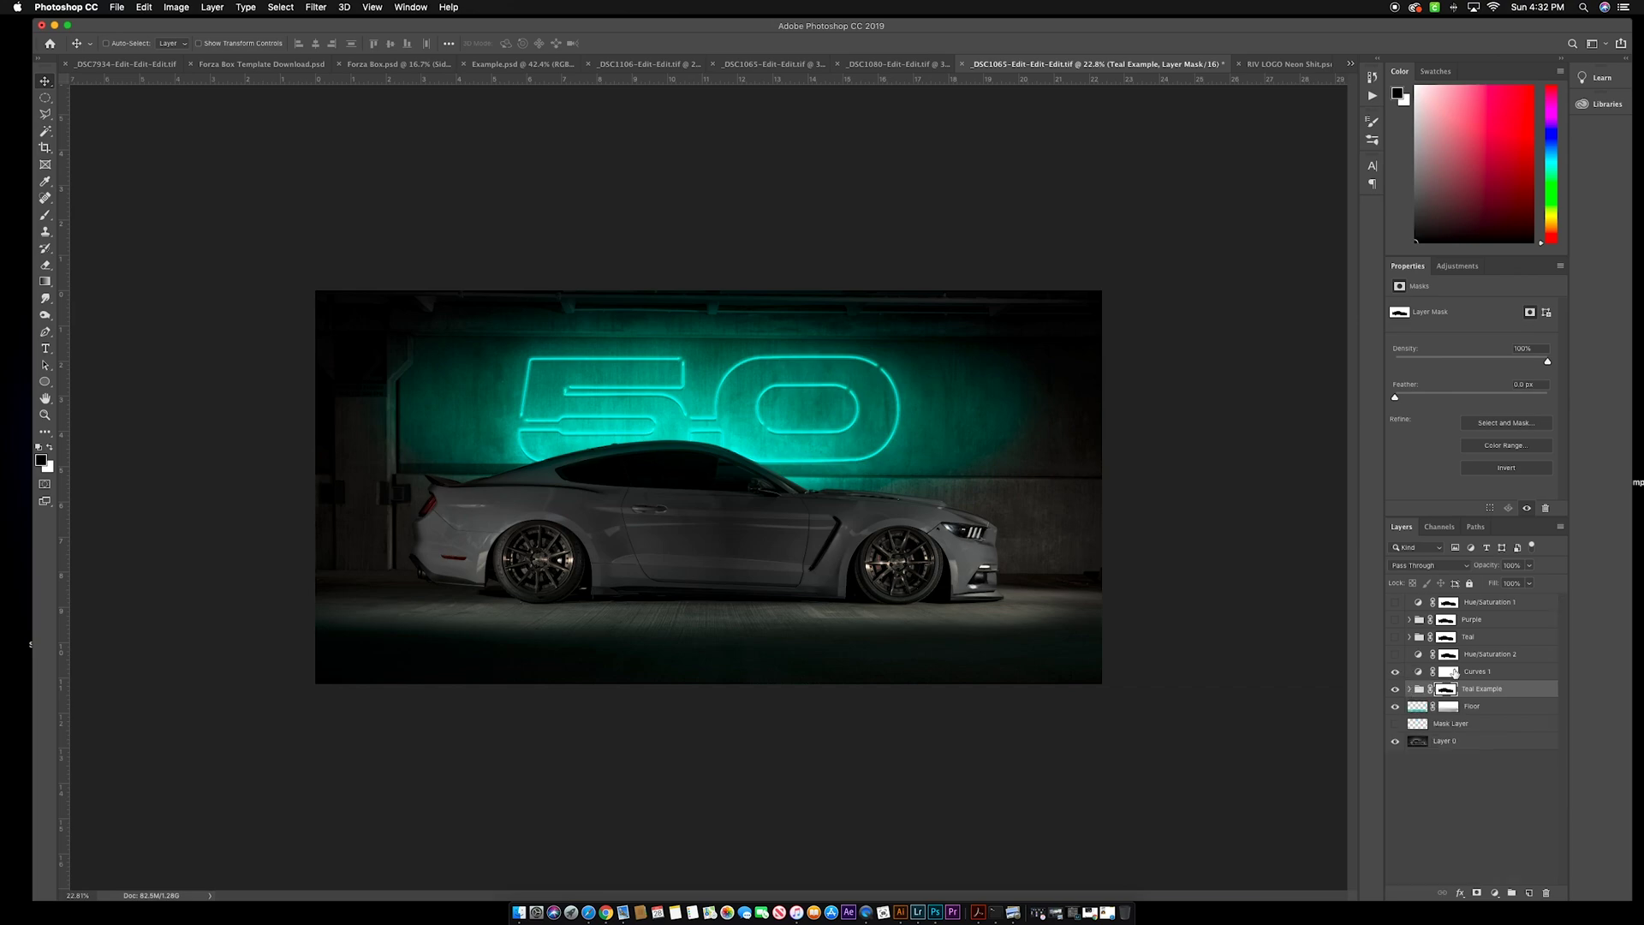
Invert the Curves 1 layer mask to black and paint white around the photo's outer edges with a large soft brush to darken them
left_click(1451, 672)
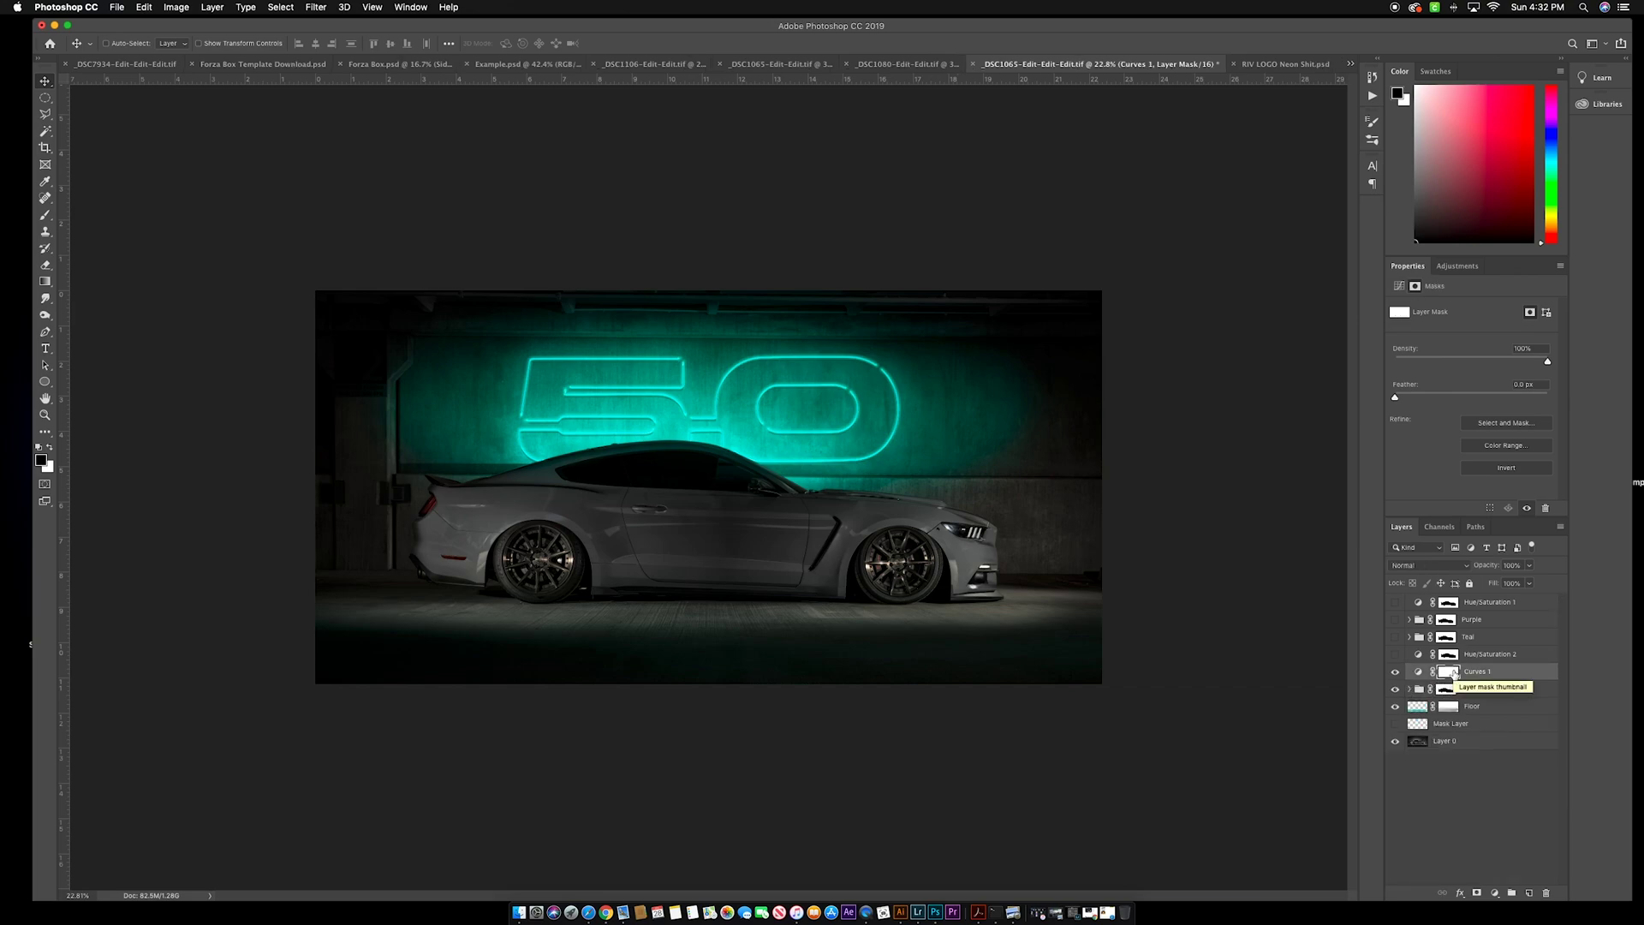
key("super+i")
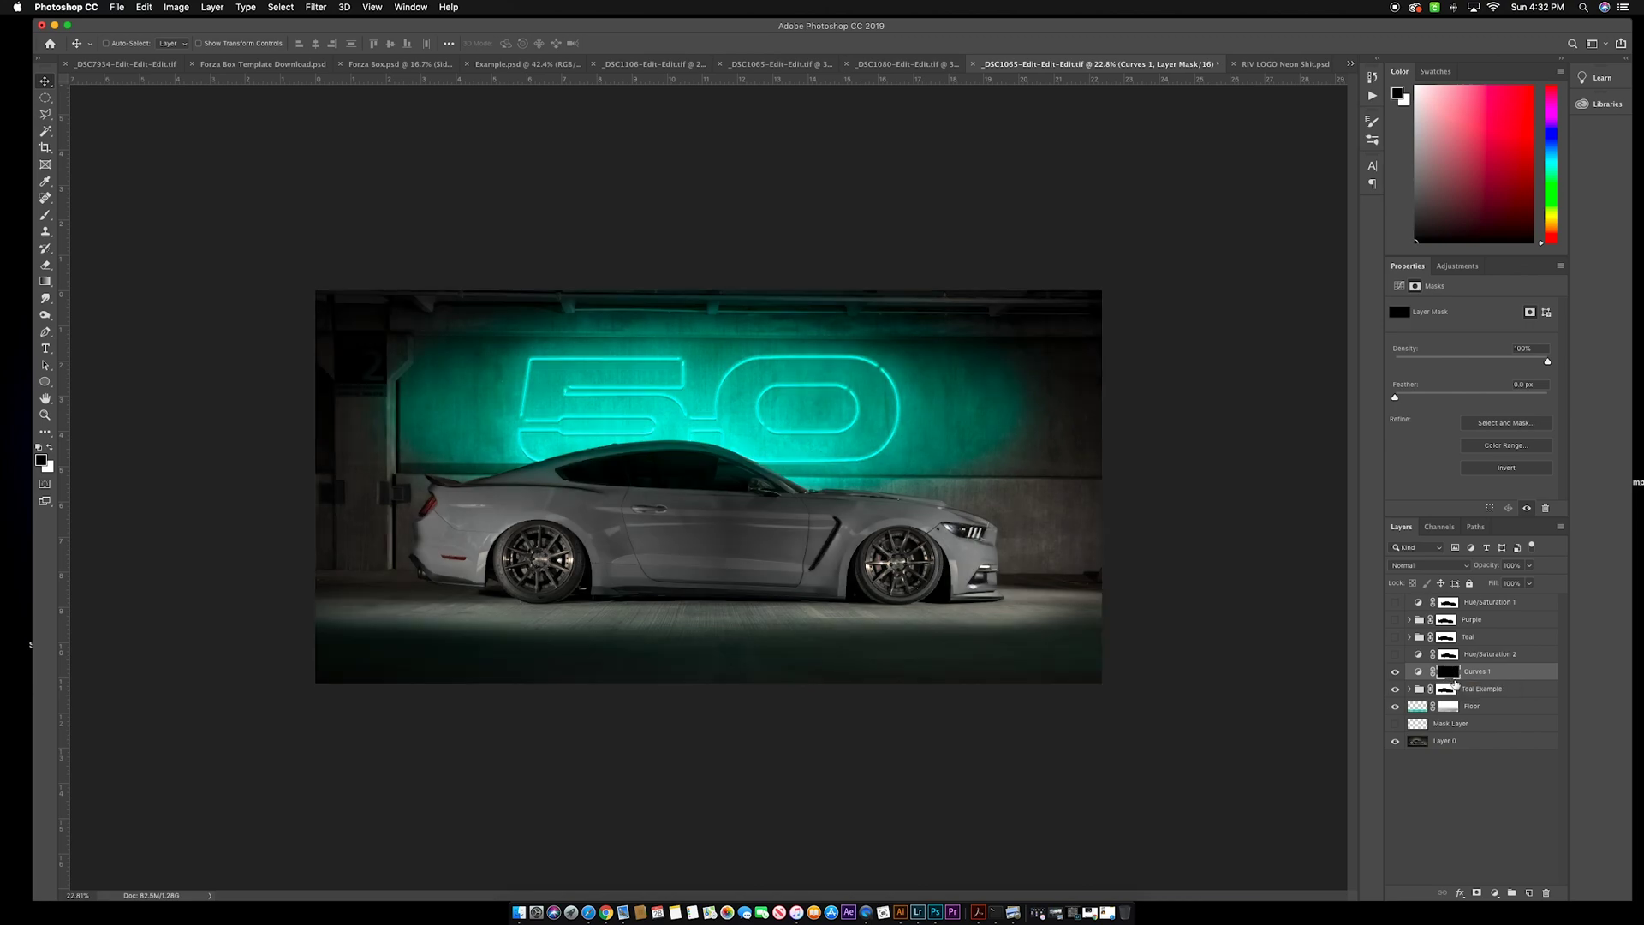
key("b")
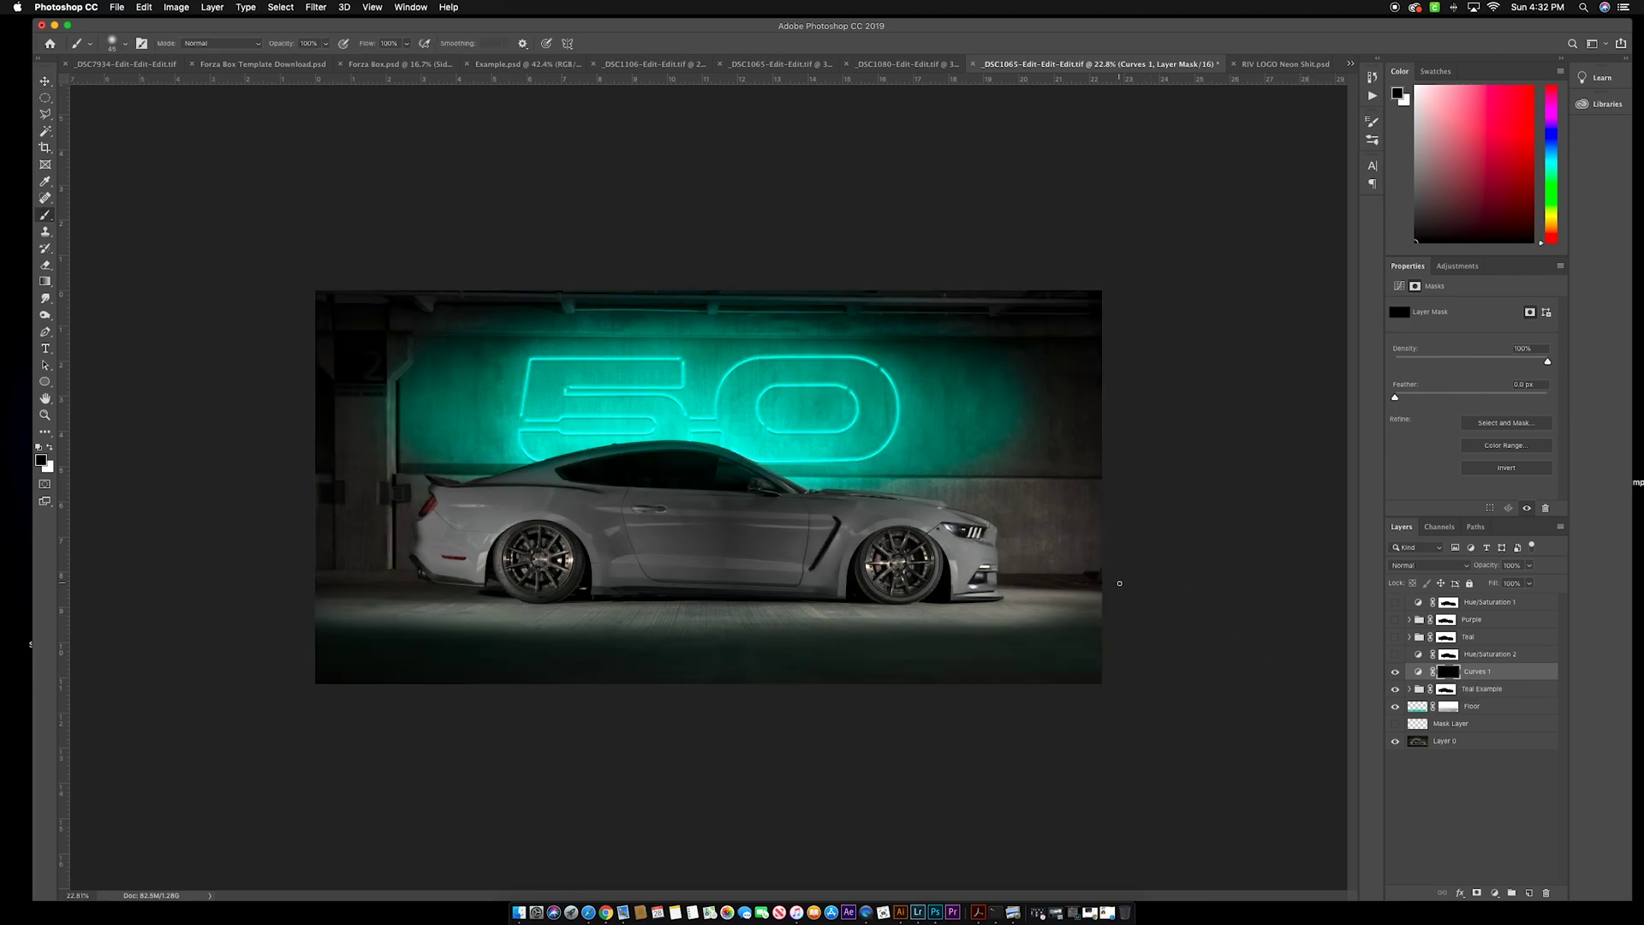
key("bracketright")
key("bracketright")
key("bracketright")
key("bracketright")
key("bracketright")
key("bracketright")
key("bracketright")
key("bracketright")
key("bracketright")
key("bracketright")
key("bracketright")
key("bracketright")
key("bracketright")
key("bracketright")
key("bracketright")
key("bracketright")
key("bracketright")
key("bracketright")
key("bracketright")
key("bracketright")
key("bracketright")
key("bracketright")
key("bracketright")
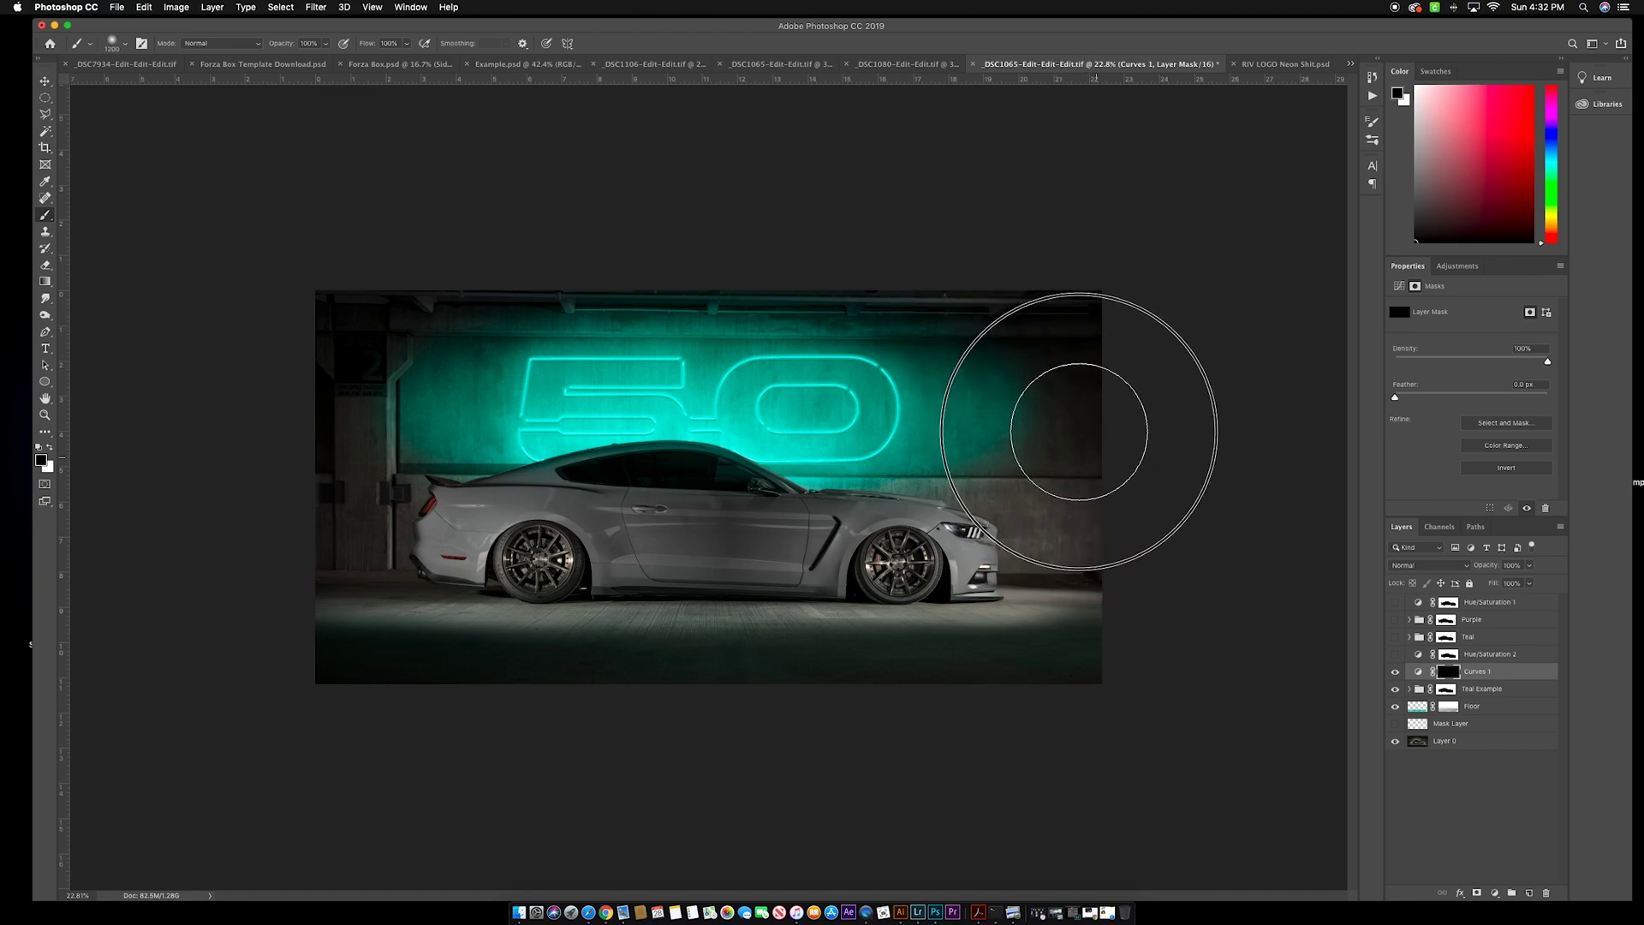
key("x")
mouse_move(1029, 318)
left_mouse_down()
mouse_move(1096, 420)
mouse_move(1080, 597)
mouse_move(991, 698)
mouse_move(1046, 506)
mouse_move(1019, 399)
left_mouse_up()
mouse_move(334, 334)
left_mouse_down()
mouse_move(394, 655)
mouse_move(543, 642)
mouse_move(467, 636)
left_mouse_up()
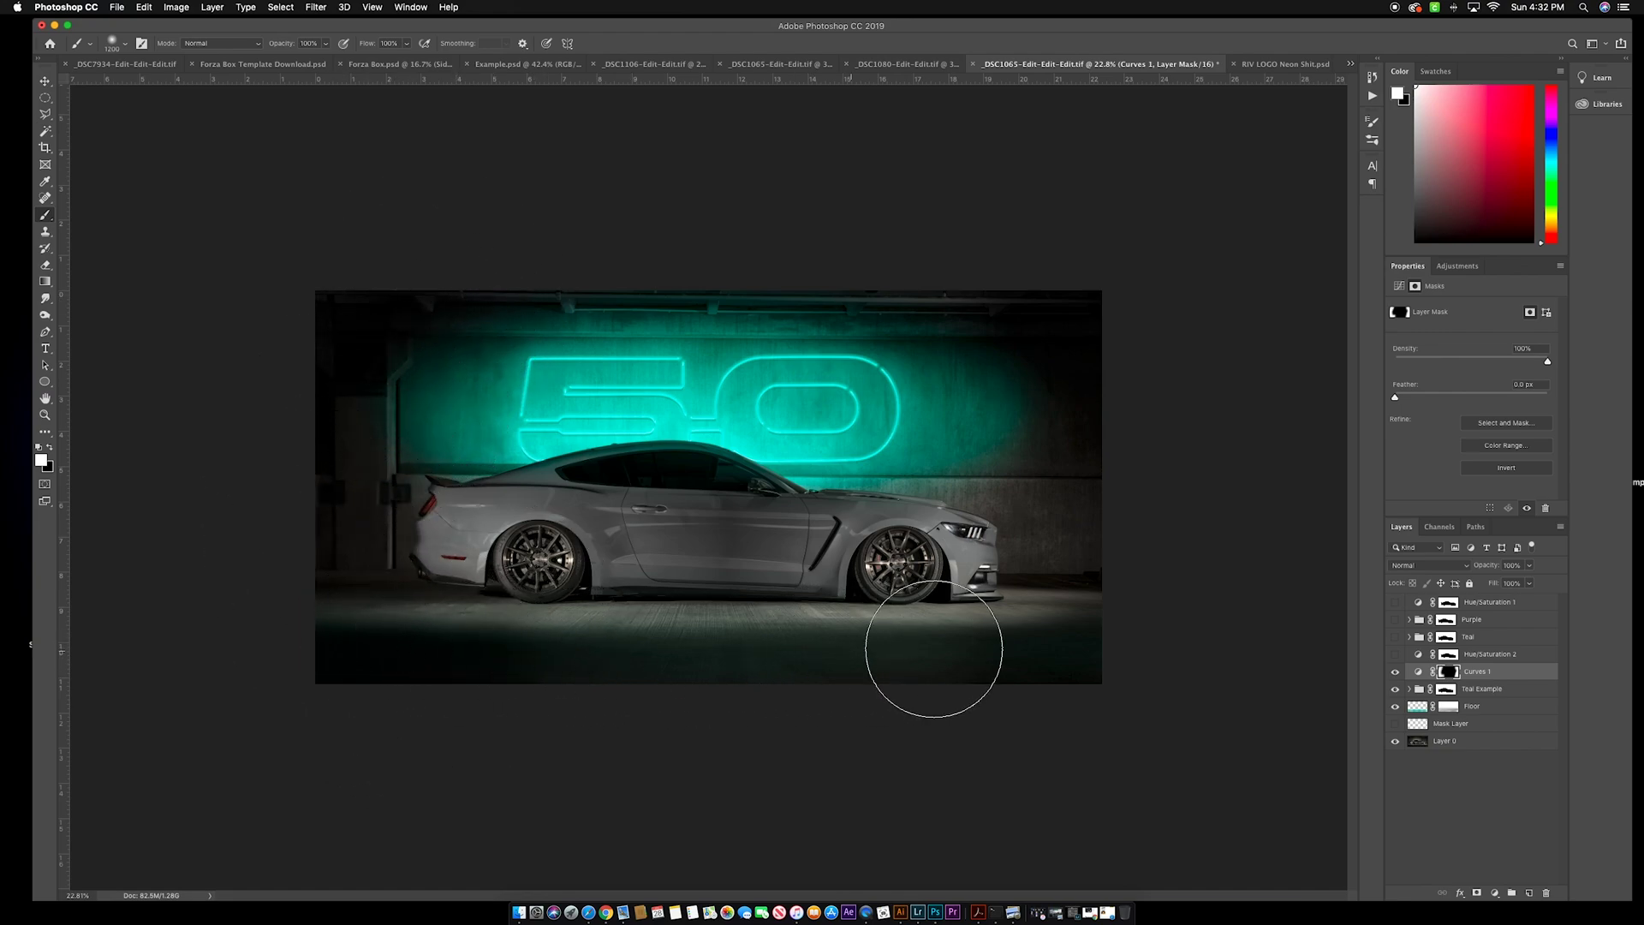
left_click(1052, 631)
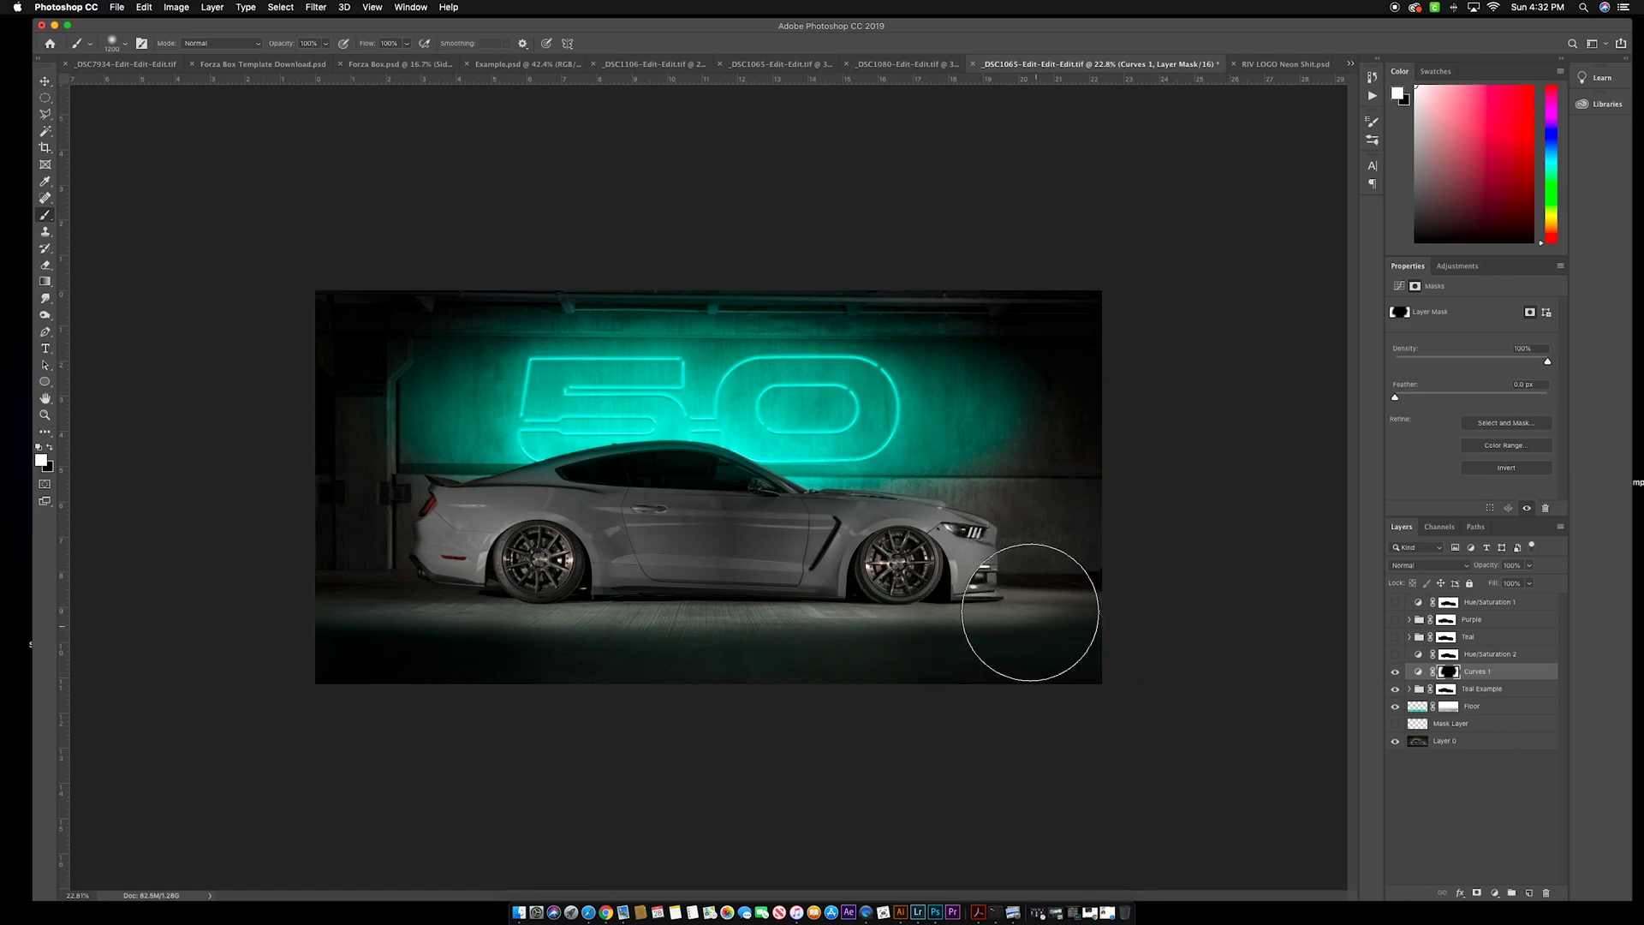
left_click(1049, 524)
left_click(1031, 279)
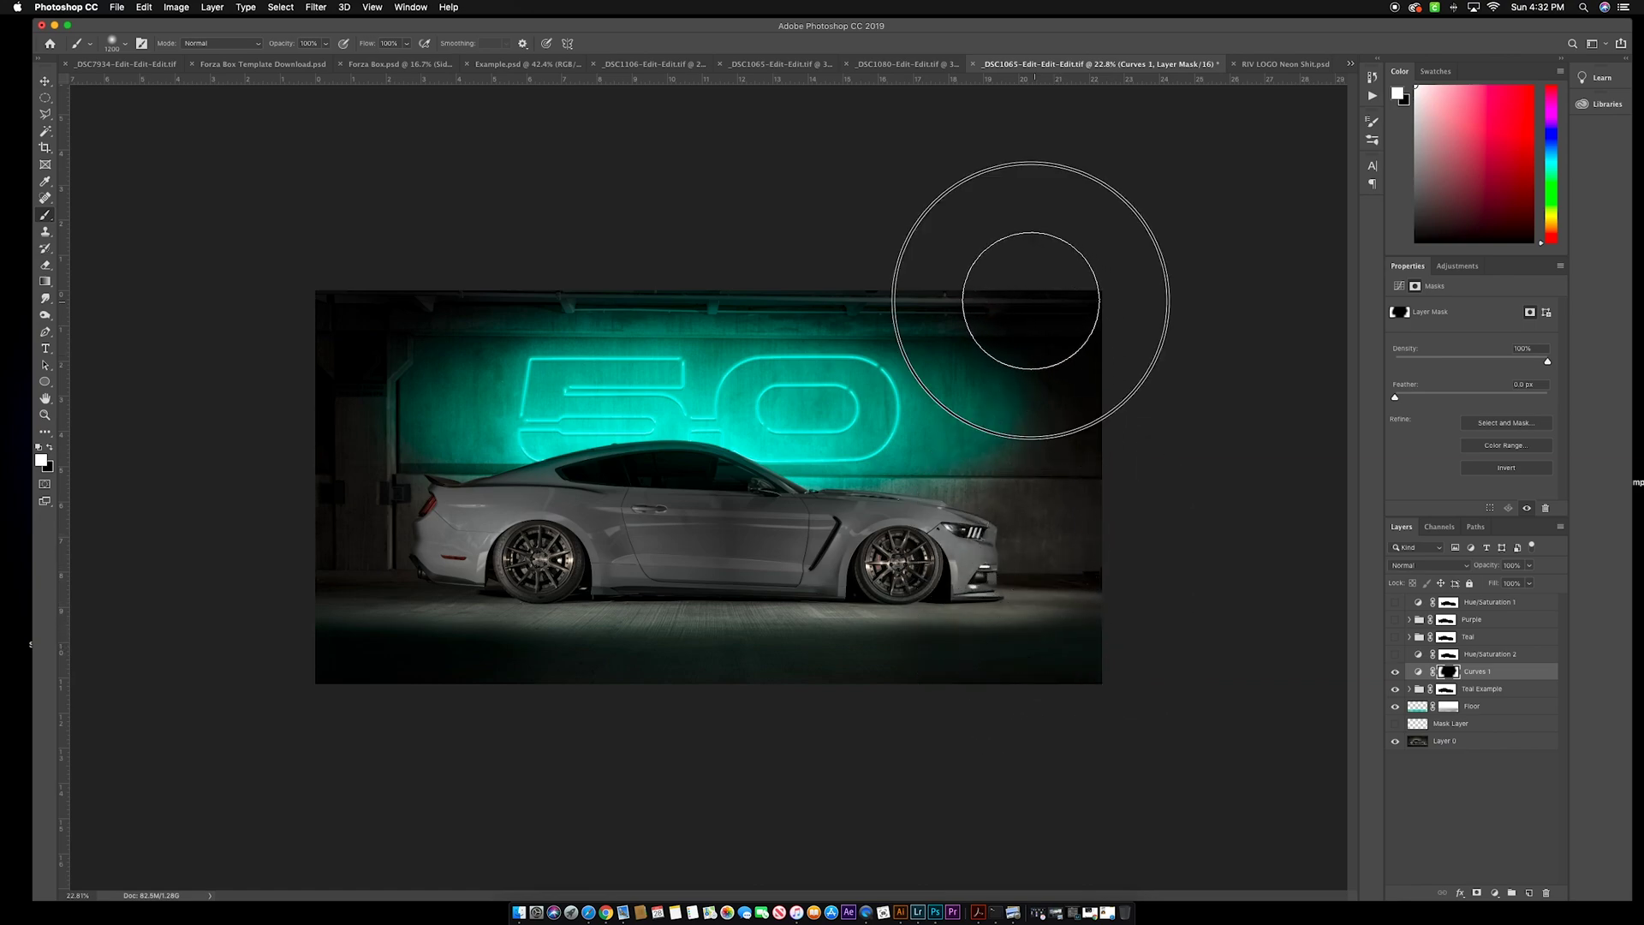
left_click(397, 316)
mouse_move(398, 315)
left_mouse_down()
mouse_move(312, 385)
mouse_move(342, 434)
mouse_move(271, 513)
left_mouse_up()
mouse_move(1069, 516)
left_mouse_down()
mouse_move(1092, 566)
mouse_move(1059, 597)
left_mouse_up()
left_click(352, 613)
left_click(328, 492)
left_click_drag(1028, 420, 1074, 526)
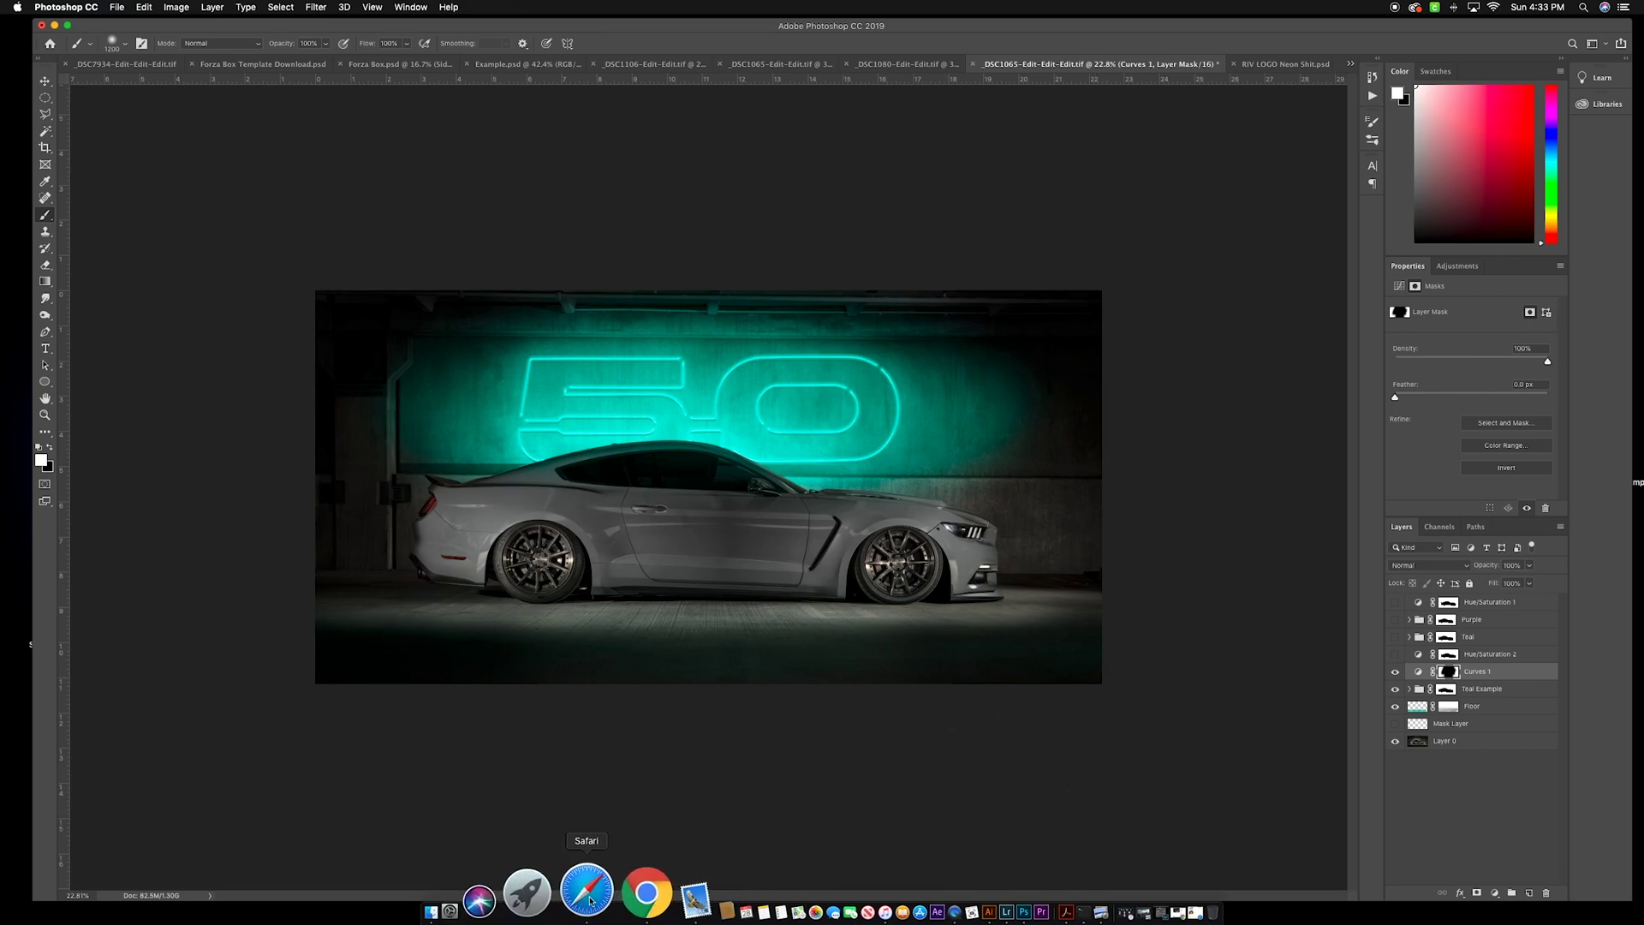
Switch to Safari to view the website's download page address and its Neon Action link, and minimize the browser window
left_click(1099, 897)
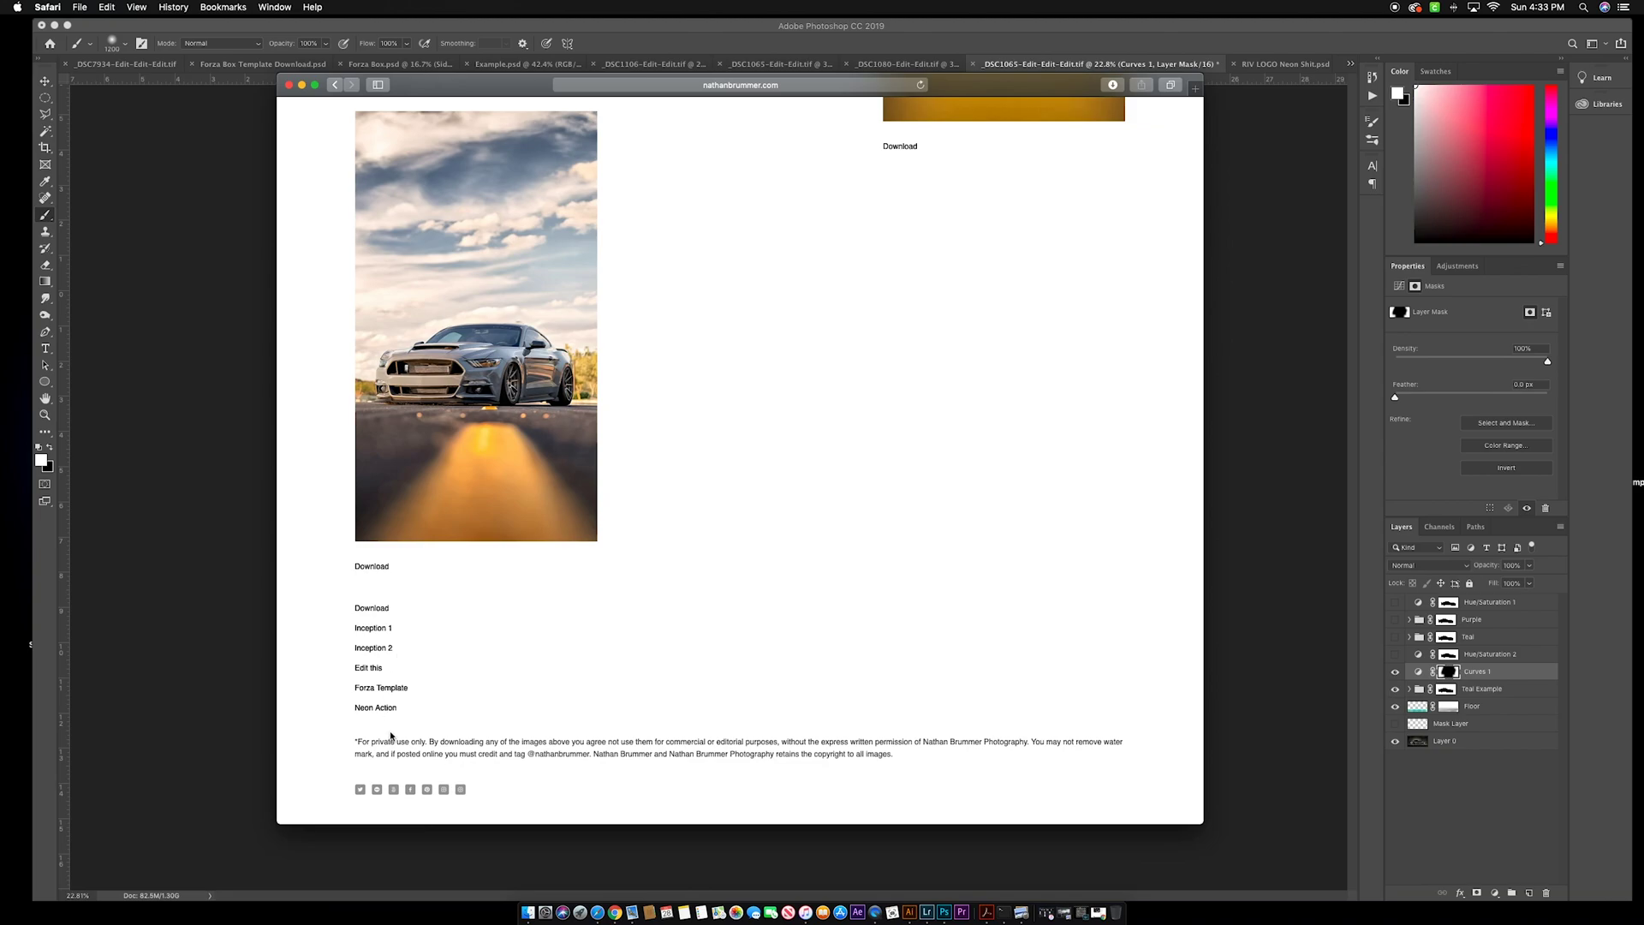
left_click(743, 85)
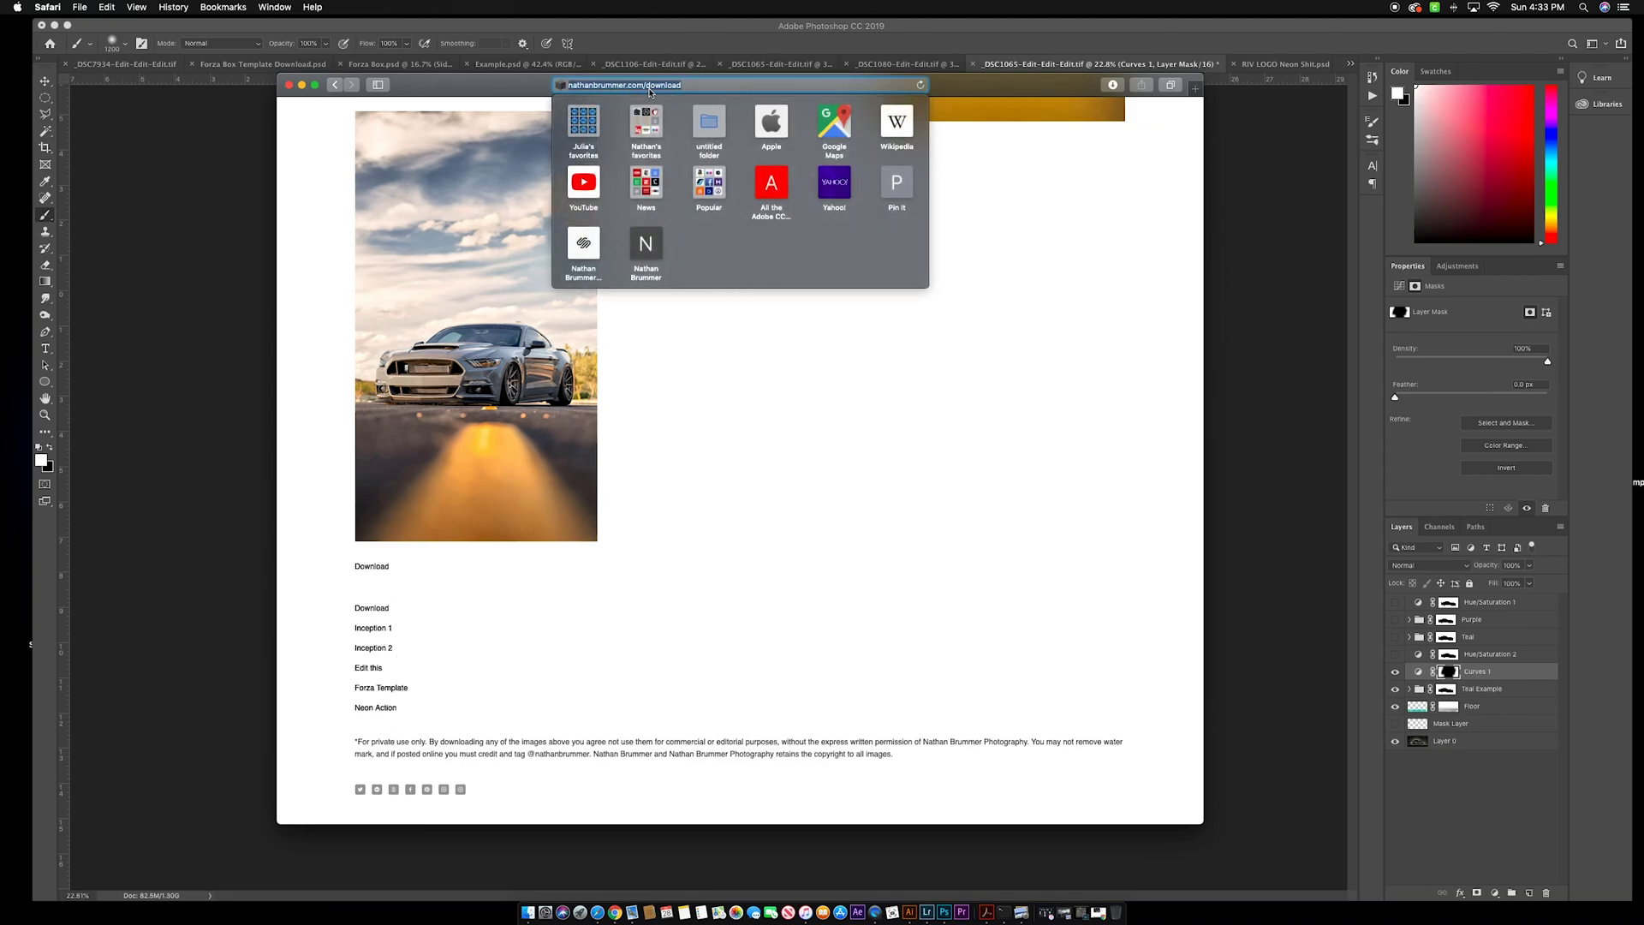
left_click(427, 708)
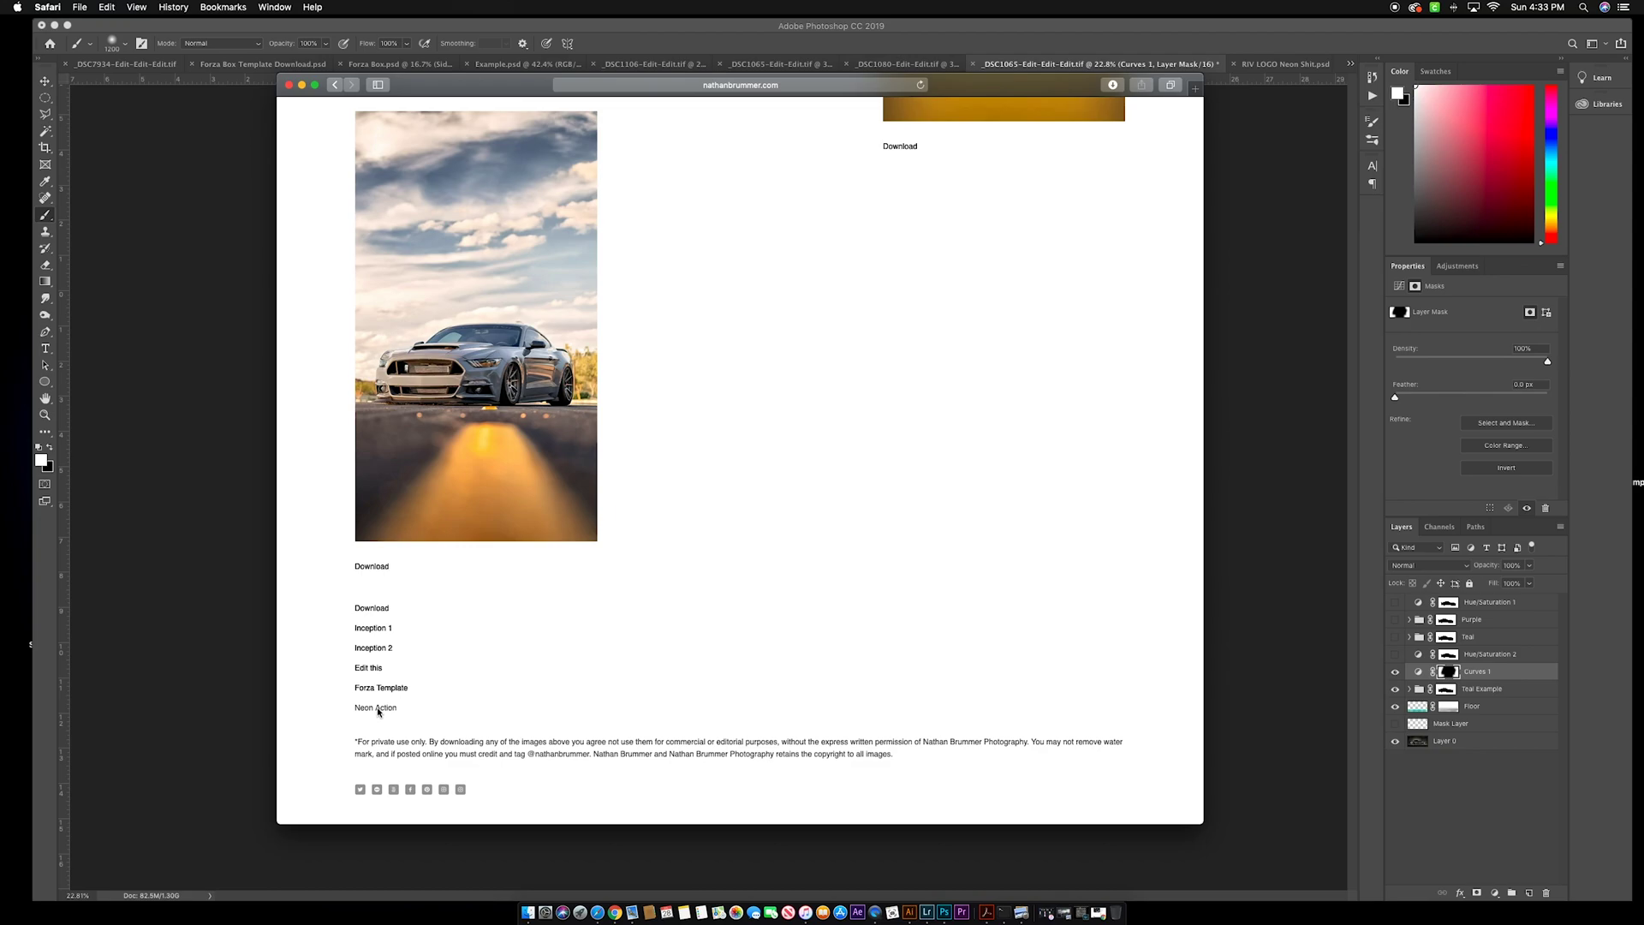
scroll(379, 713, "up", 1)
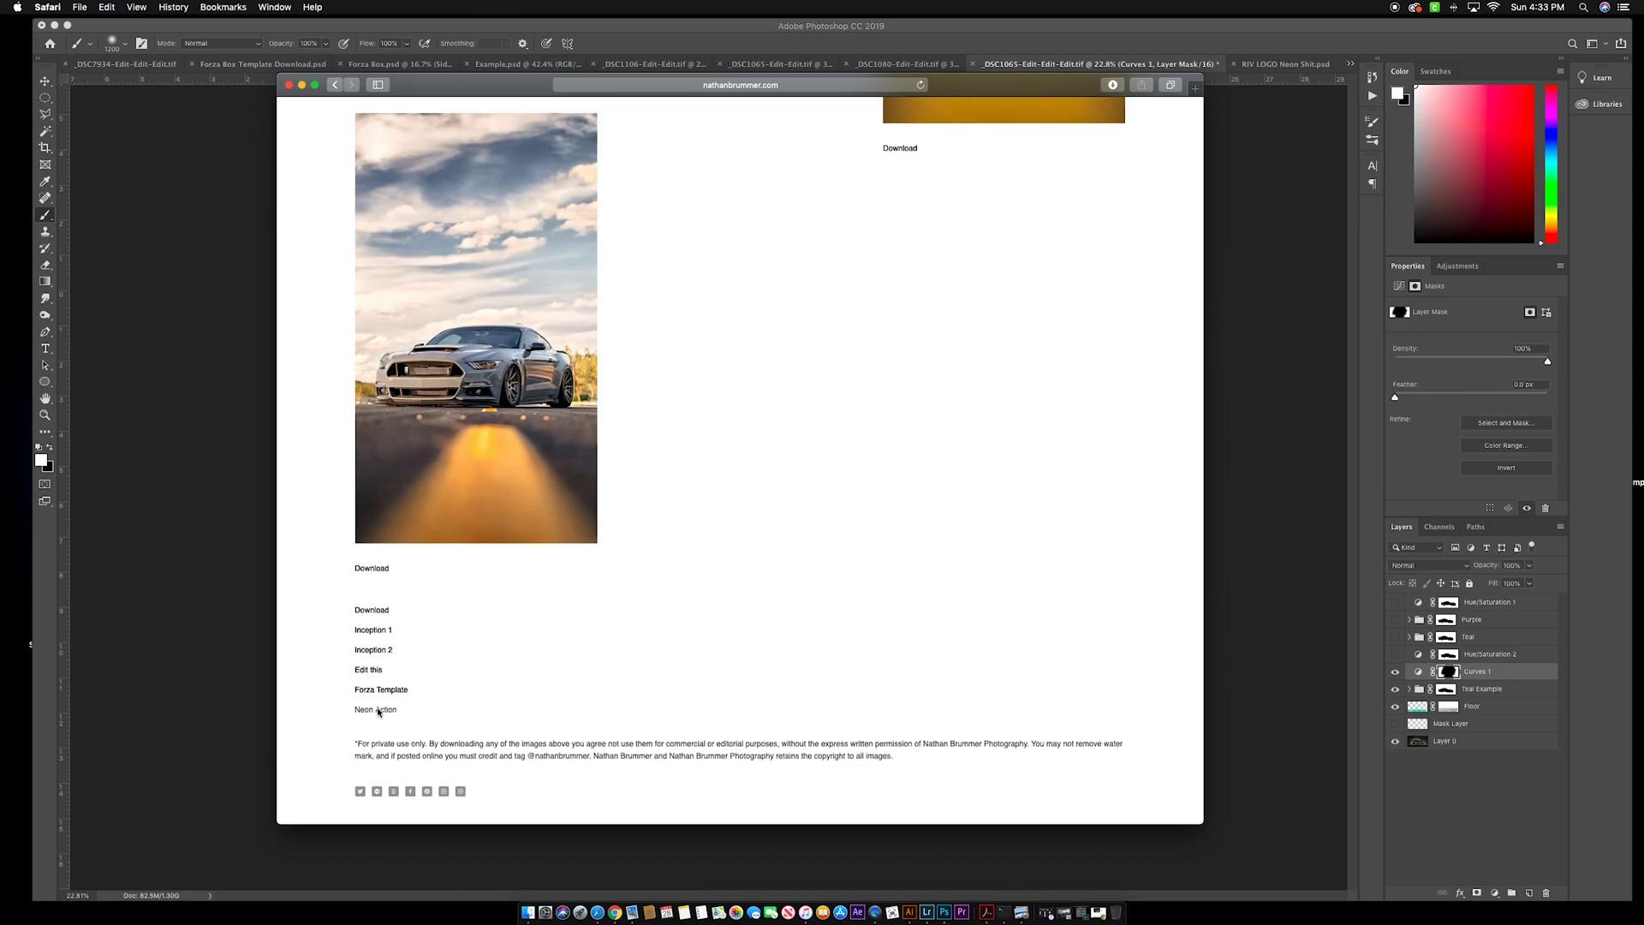
scroll(391, 711, "down", 1)
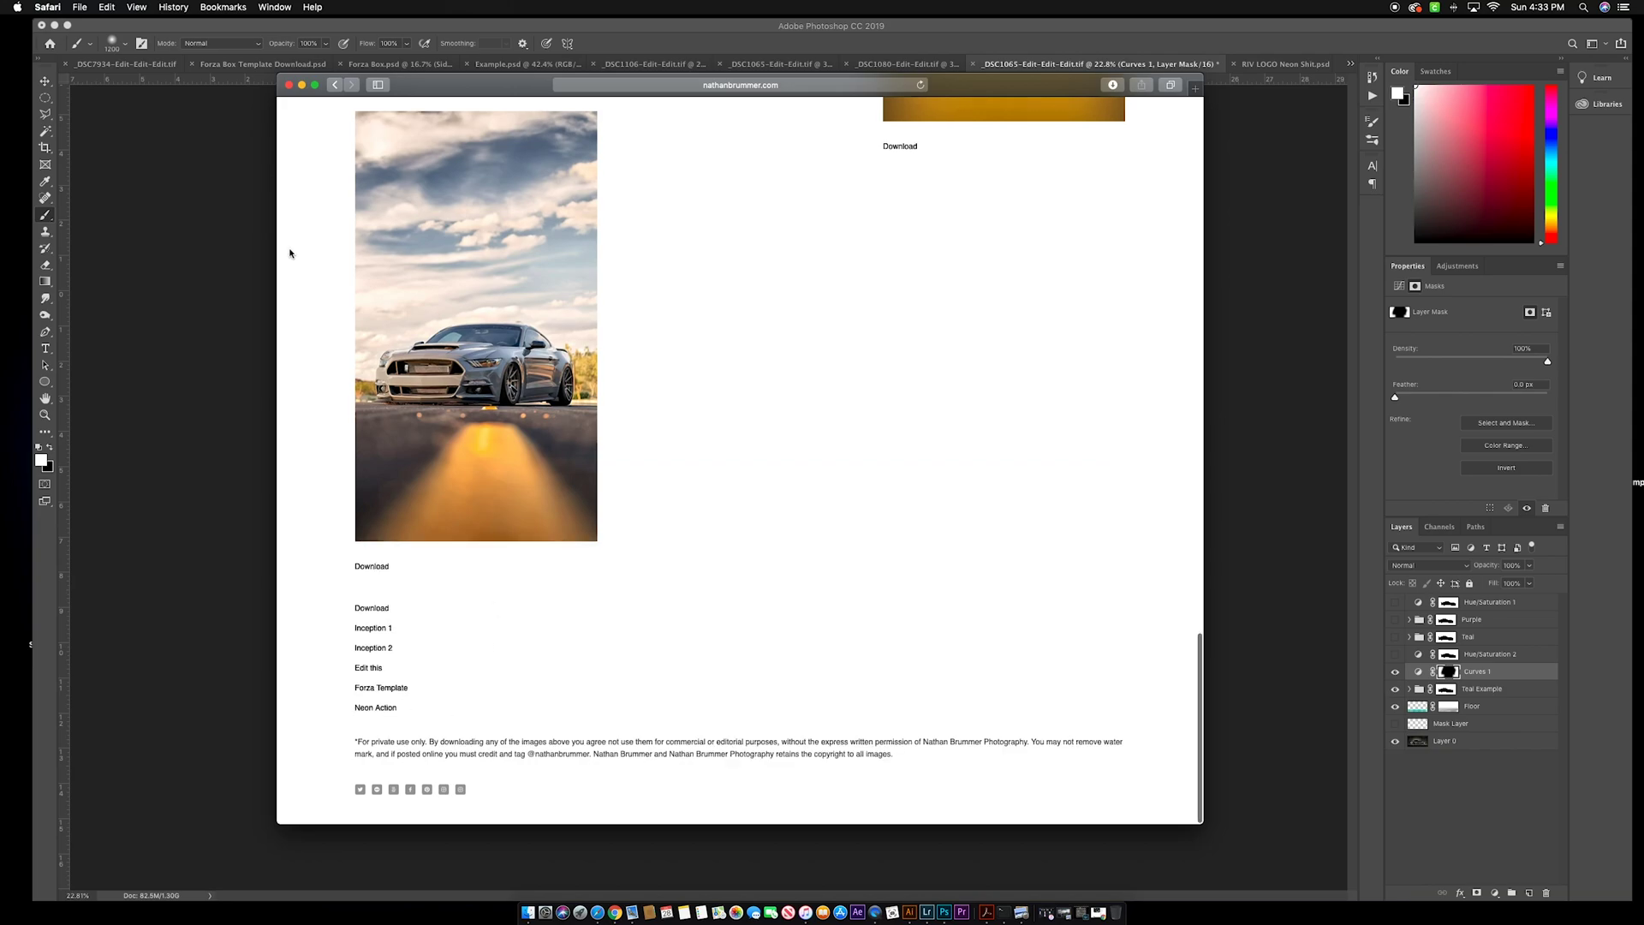
left_click(302, 86)
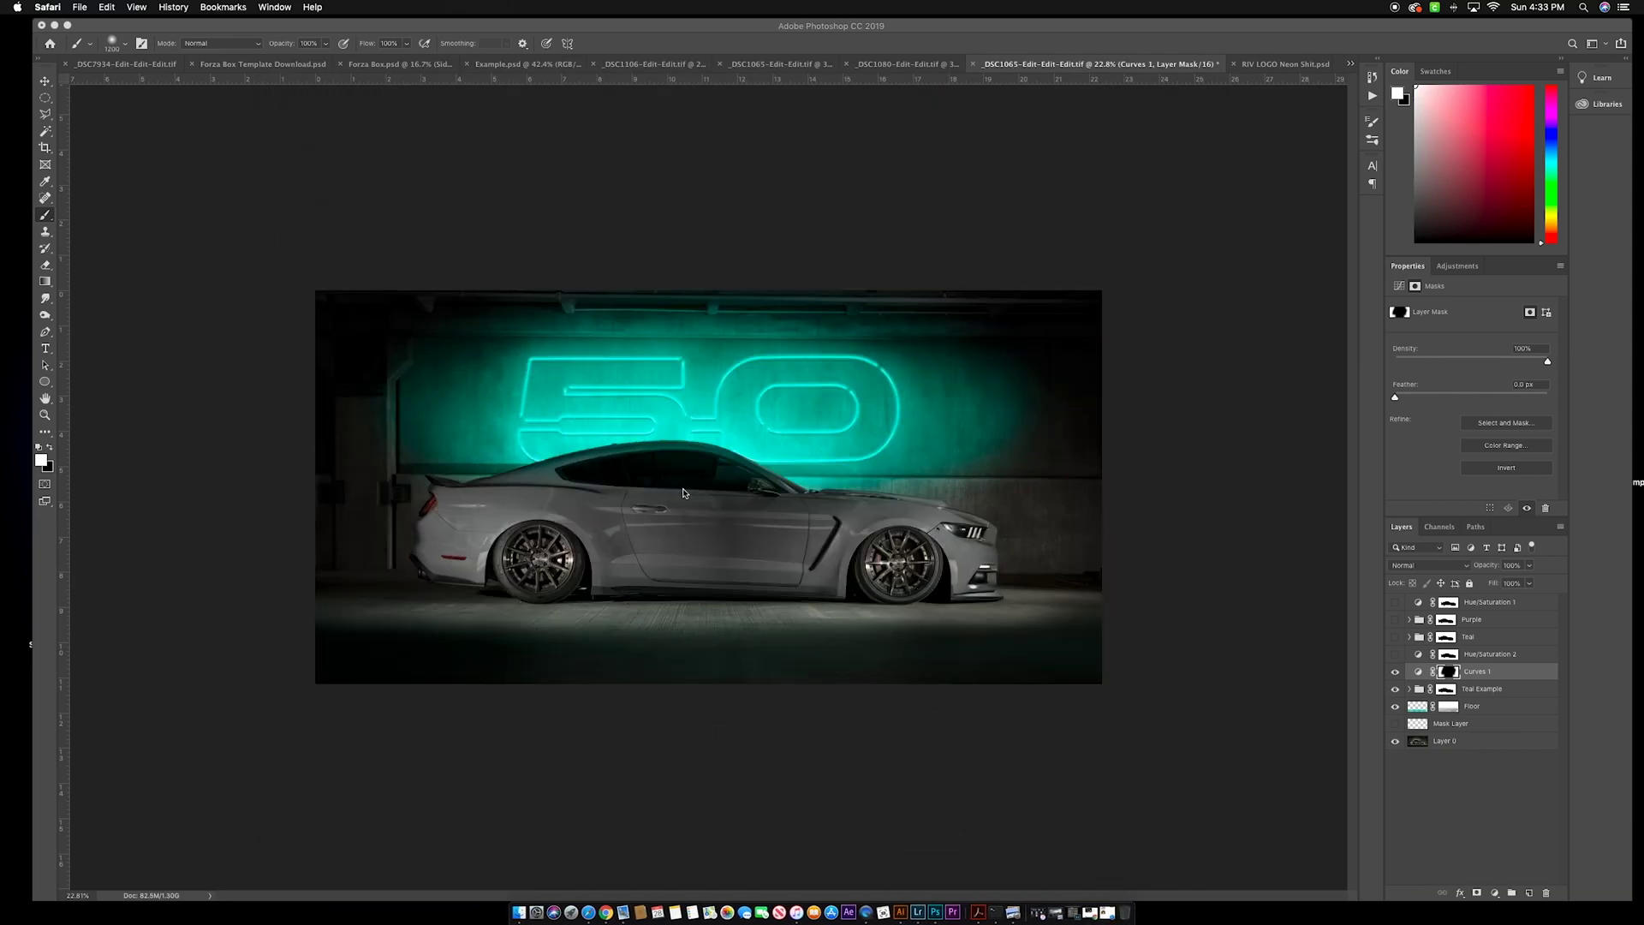